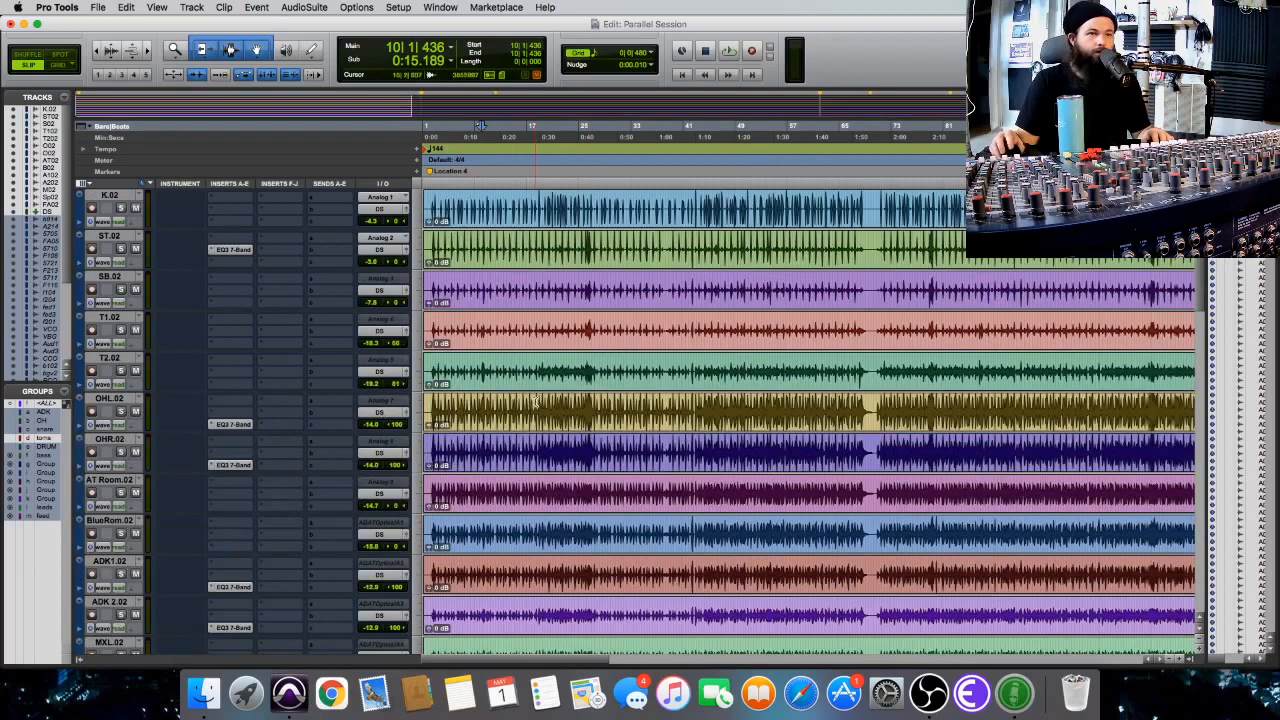
Review the drum channels' inserts in the Mix window and inspect the EQ3 7-Band settings on FAT.02.
{"action": "key", "text": "super+equal"}
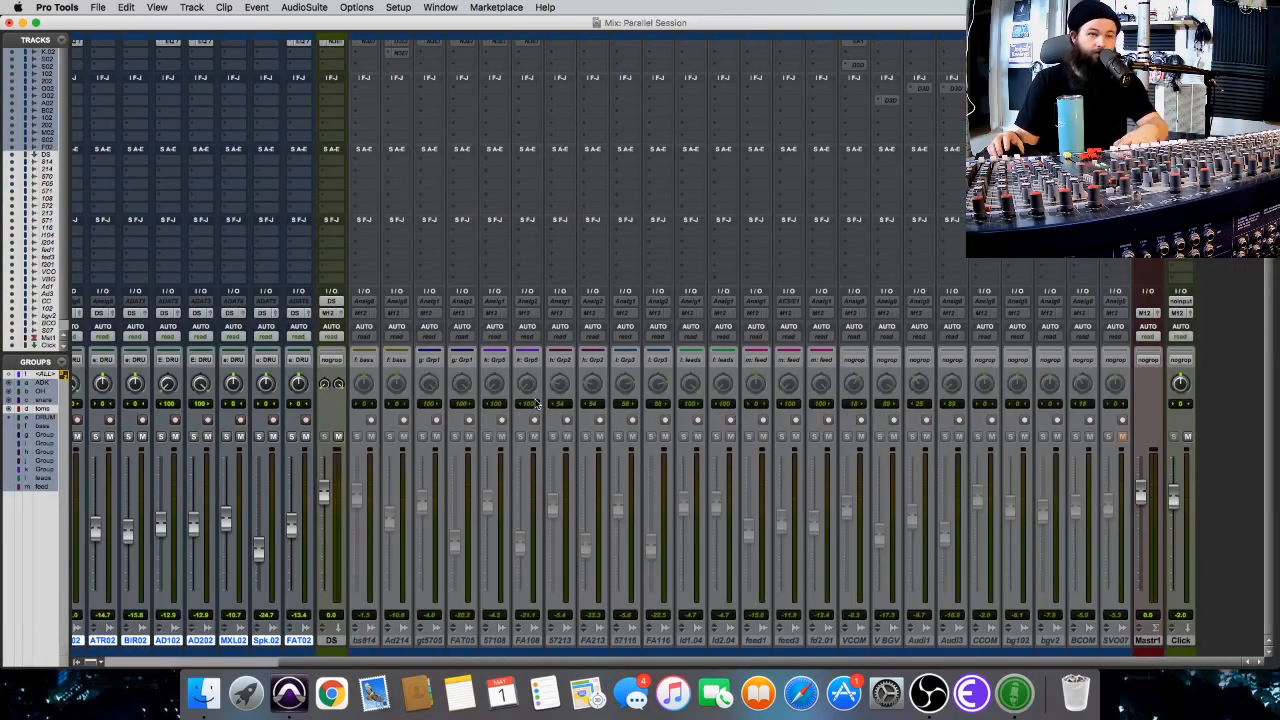
{"action": "scroll", "coordinate": [512, 397], "scroll_direction": "left", "scroll_amount": 5}
{"action": "scroll", "coordinate": [501, 388], "scroll_direction": "up", "scroll_amount": 2}
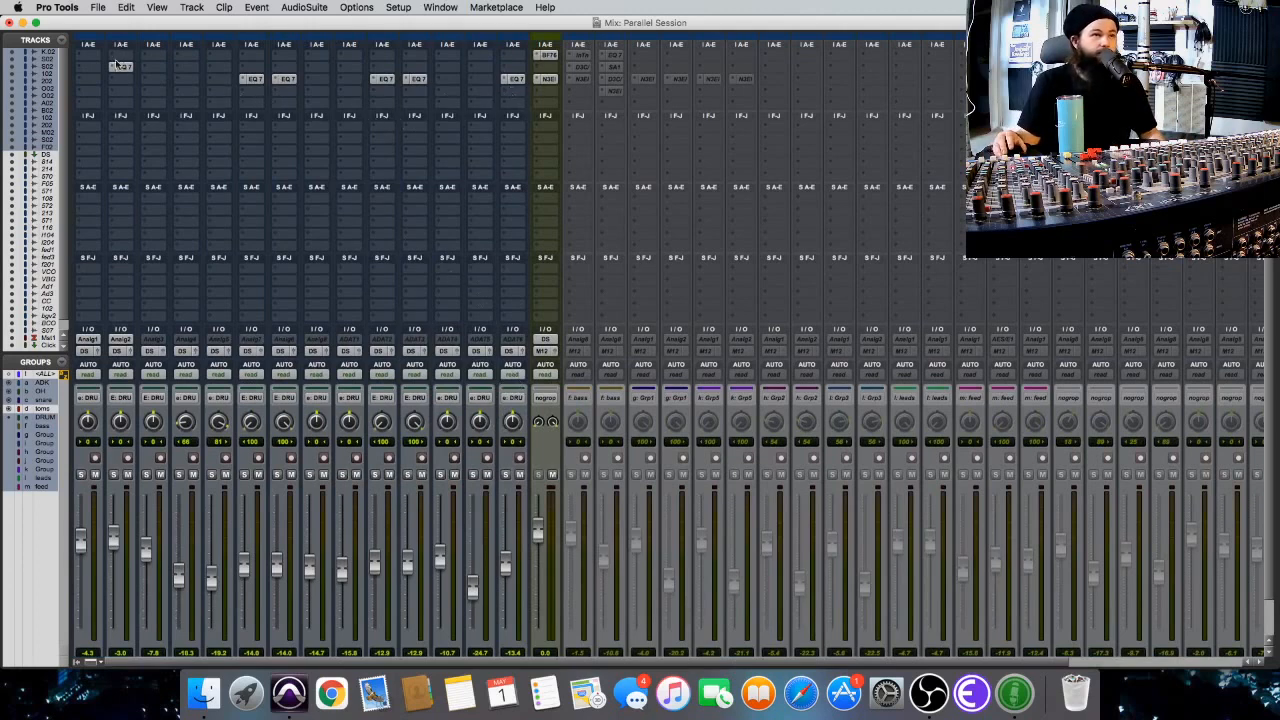
{"action": "left_click", "coordinate": [514, 79]}
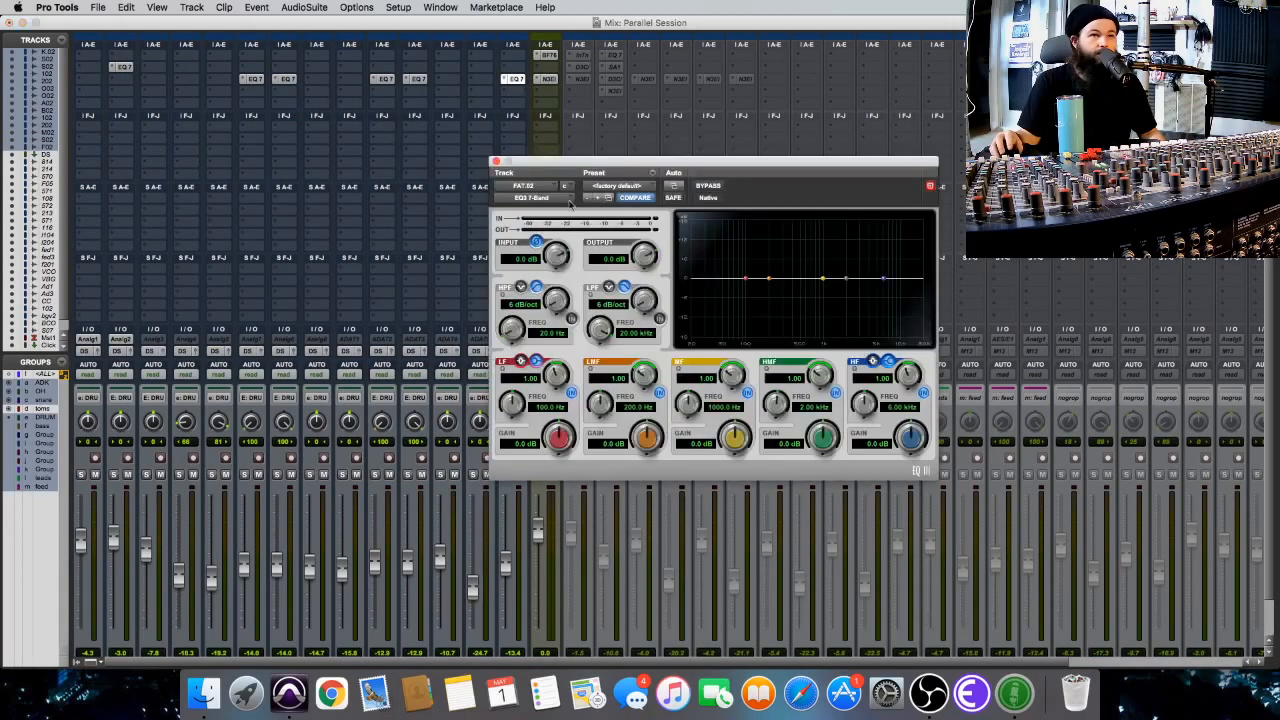
{"action": "left_click", "coordinate": [495, 162]}
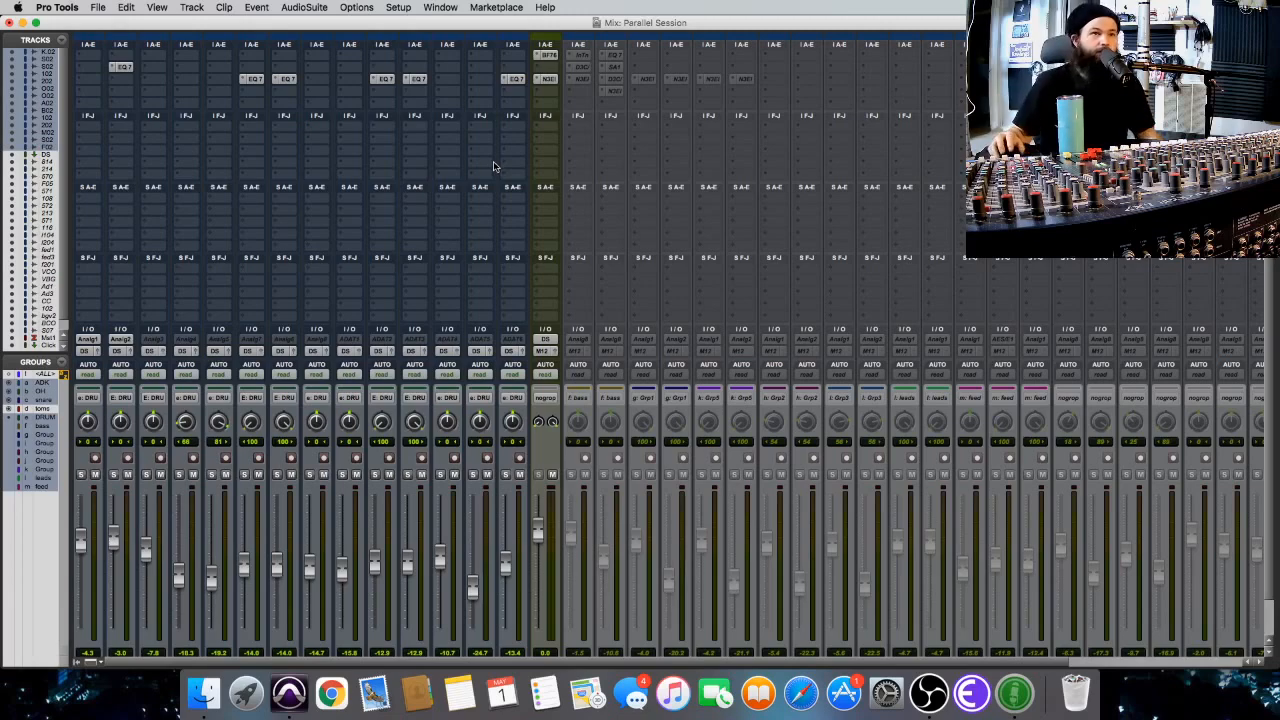
Play the drum tracks from bar 6, checking their levels in the Mix window and their waveforms in the Edit window.
{"action": "key", "text": "super+equal"}
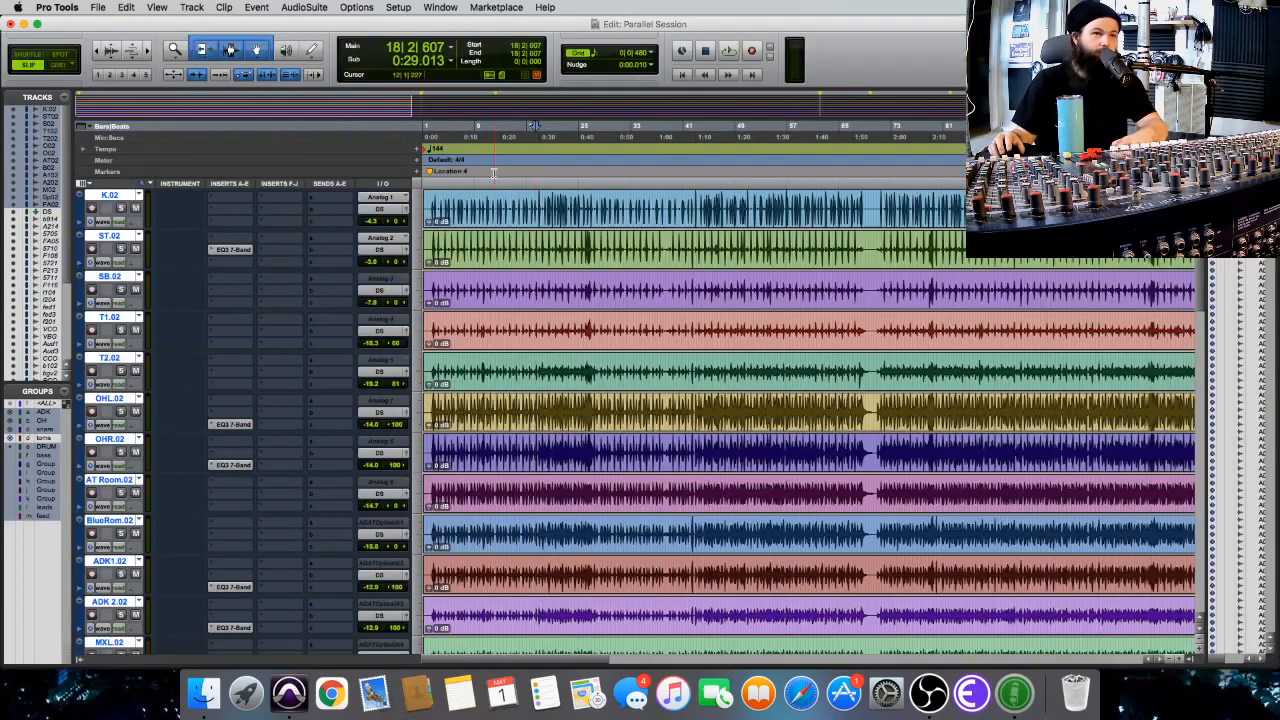
{"action": "left_click", "coordinate": [461, 134]}
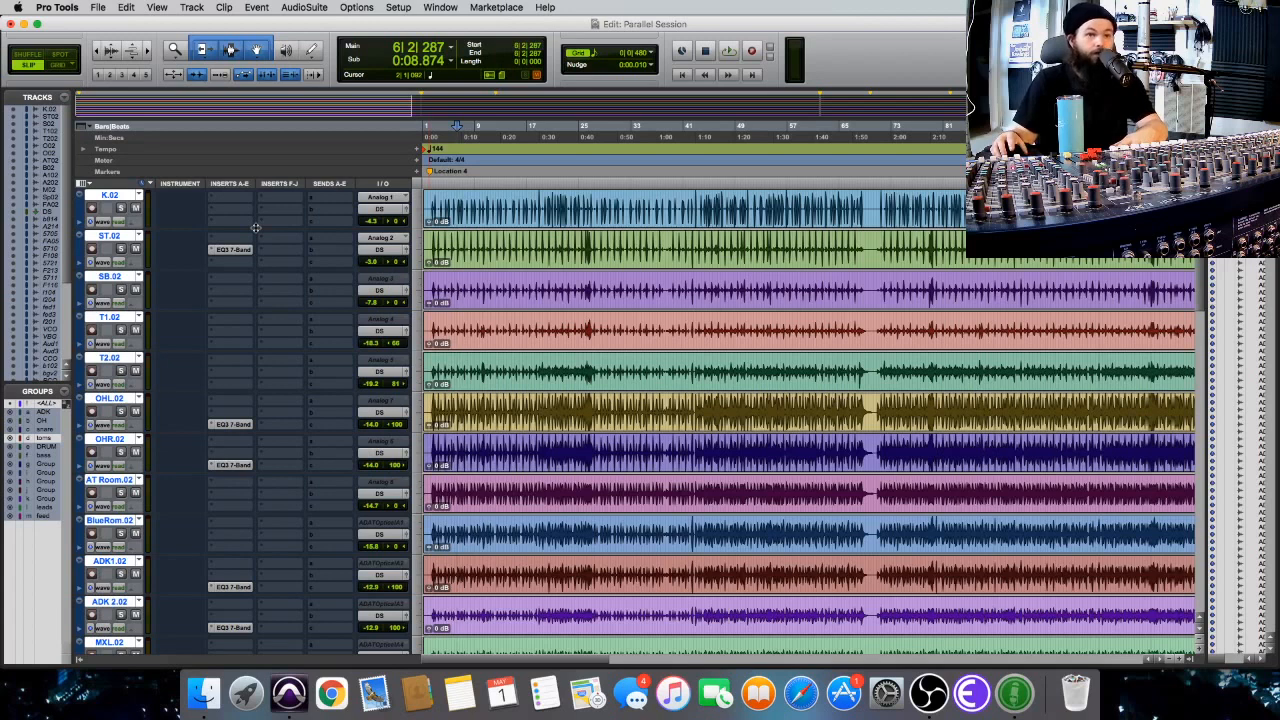
{"action": "key", "text": "space"}
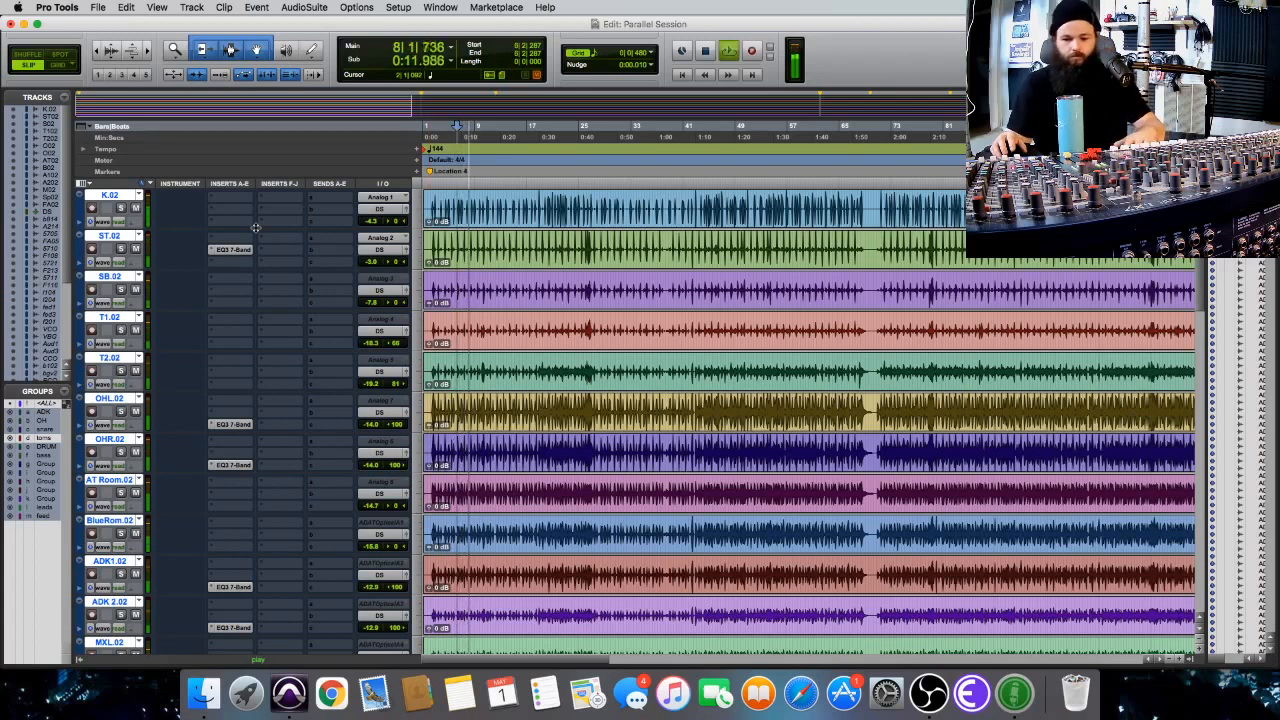
{"action": "key", "text": "super+equal"}
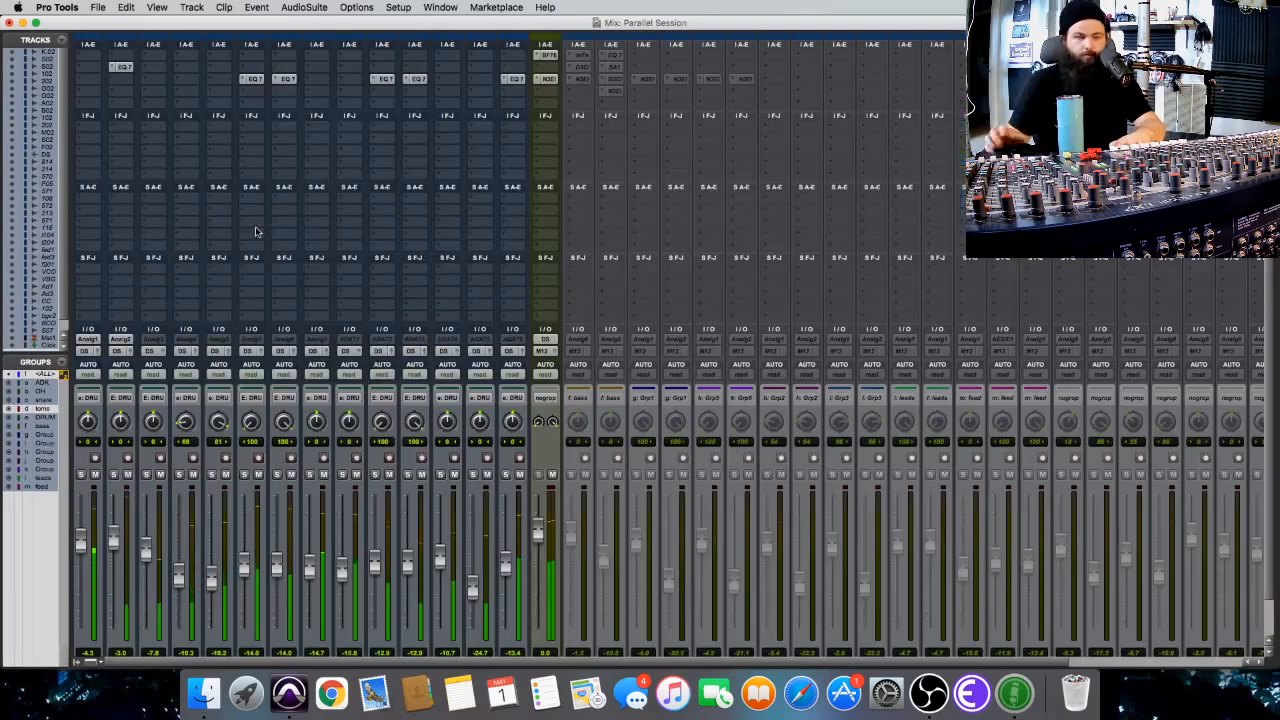
{"action": "scroll", "coordinate": [761, 164], "scroll_direction": "down", "scroll_amount": 2}
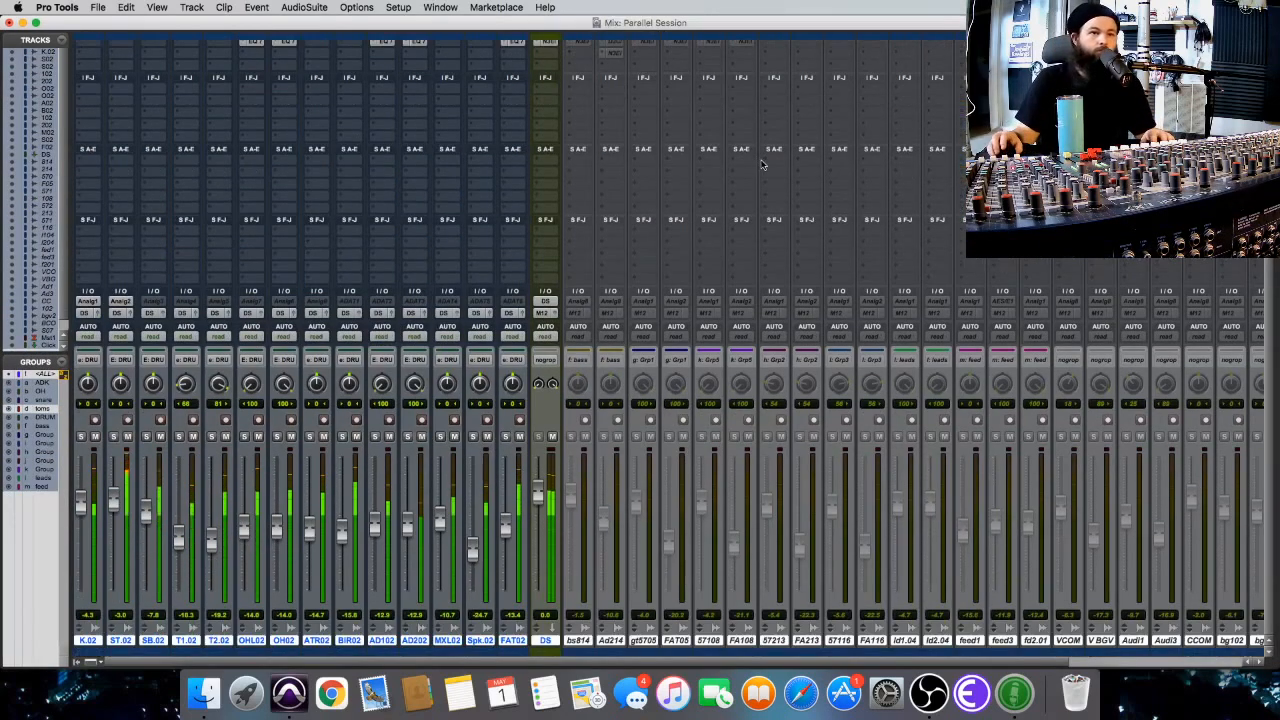
{"action": "scroll", "coordinate": [761, 164], "scroll_direction": "up", "scroll_amount": 2}
{"action": "key", "text": "super+equal"}
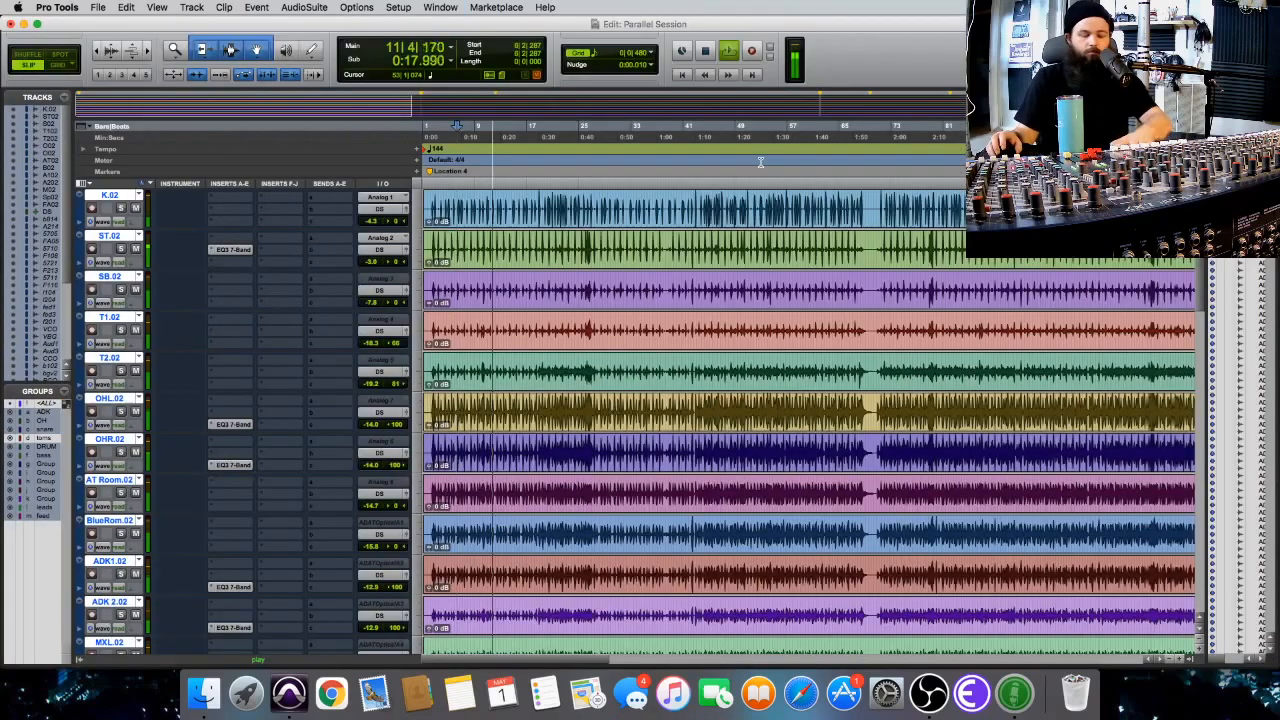
{"action": "key", "text": "super+bracketright"}
{"action": "scroll", "coordinate": [735, 186], "scroll_direction": "right", "scroll_amount": 1}
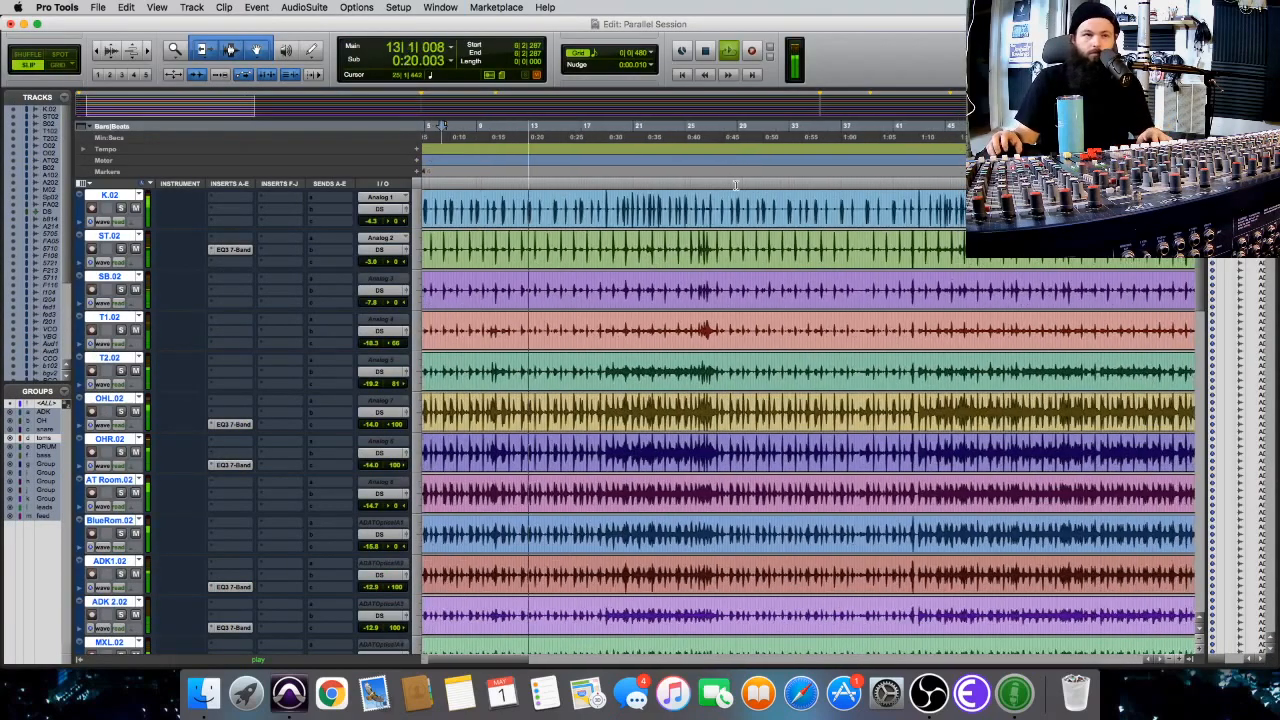
{"action": "scroll", "coordinate": [735, 186], "scroll_direction": "left", "scroll_amount": 1}
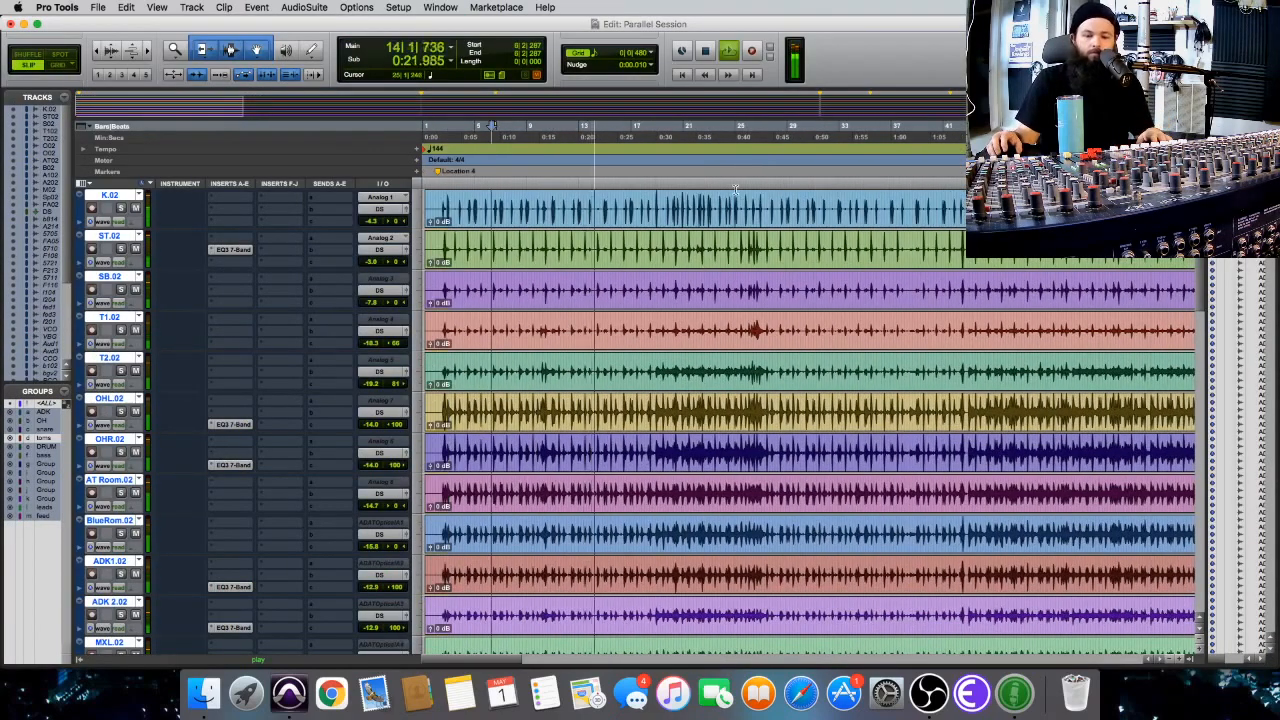
{"action": "key", "text": "space"}
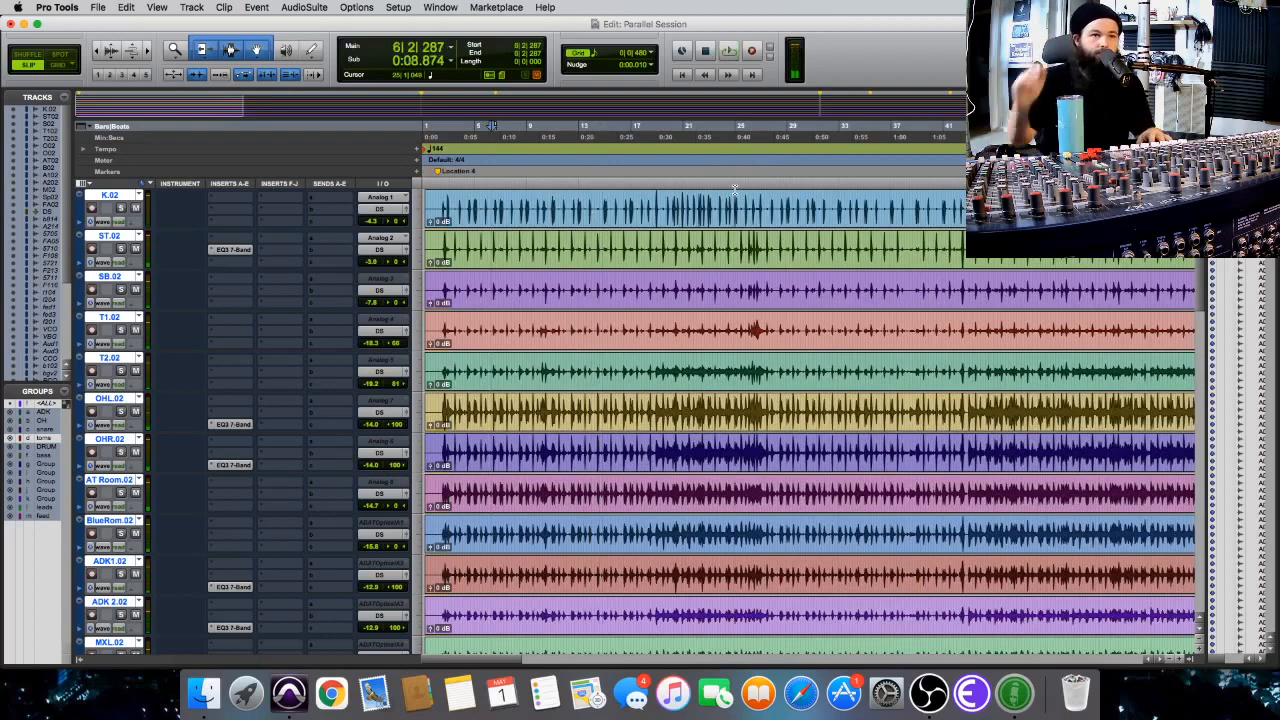
Inspect the BF-76 limiter settings on the DS drum submix channel in the Mix window.
{"action": "key", "text": "super+equal"}
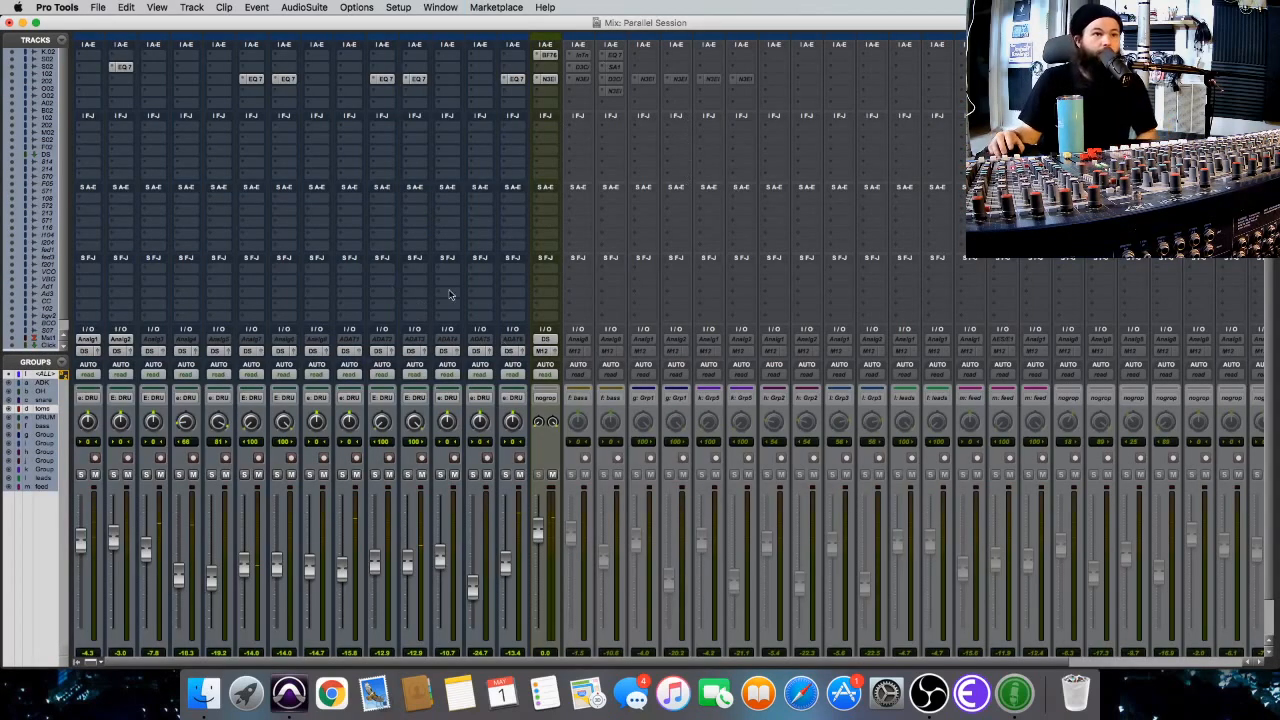
{"action": "scroll", "coordinate": [547, 238], "scroll_direction": "down", "scroll_amount": 1}
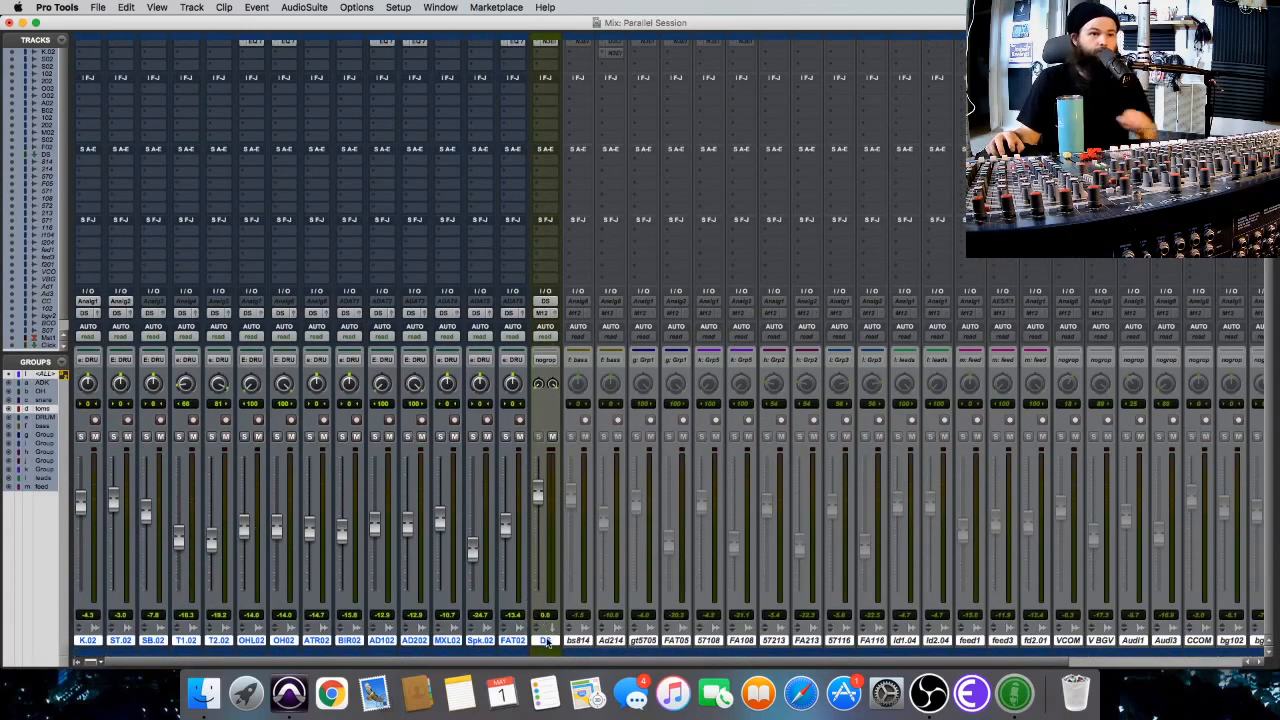
{"action": "scroll", "coordinate": [516, 95], "scroll_direction": "up", "scroll_amount": 1}
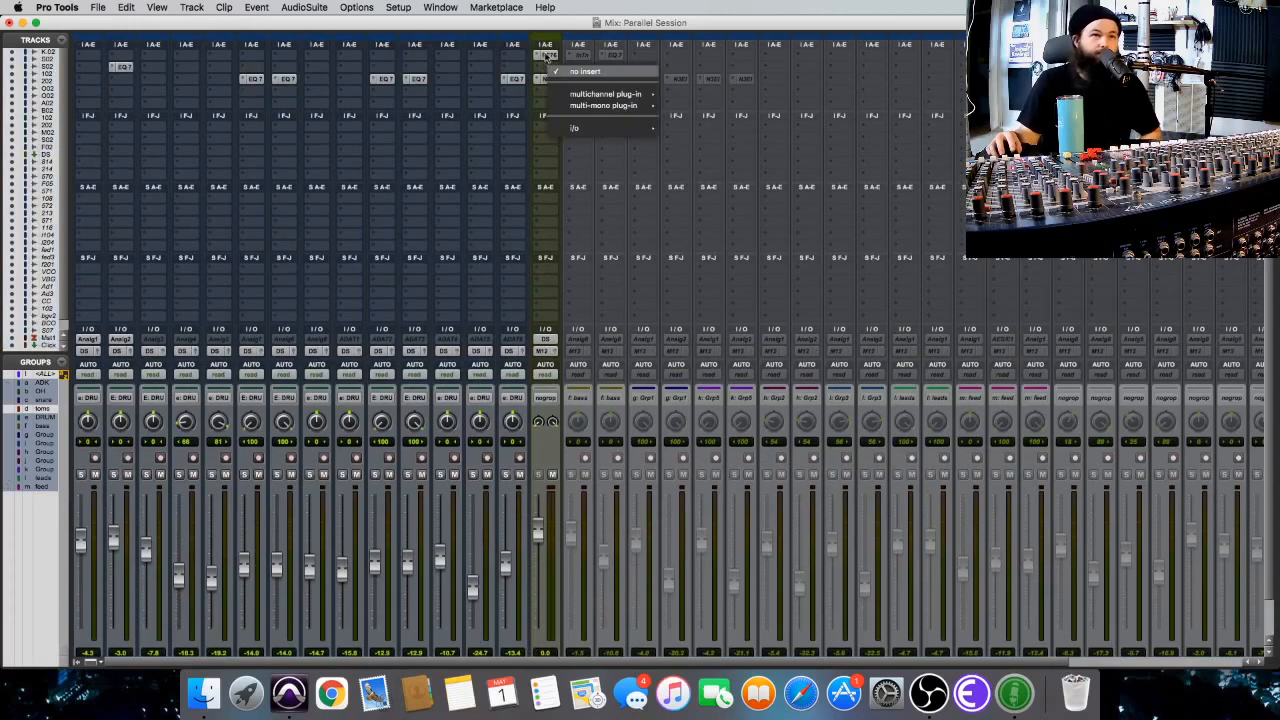
{"action": "left_click", "coordinate": [546, 54]}
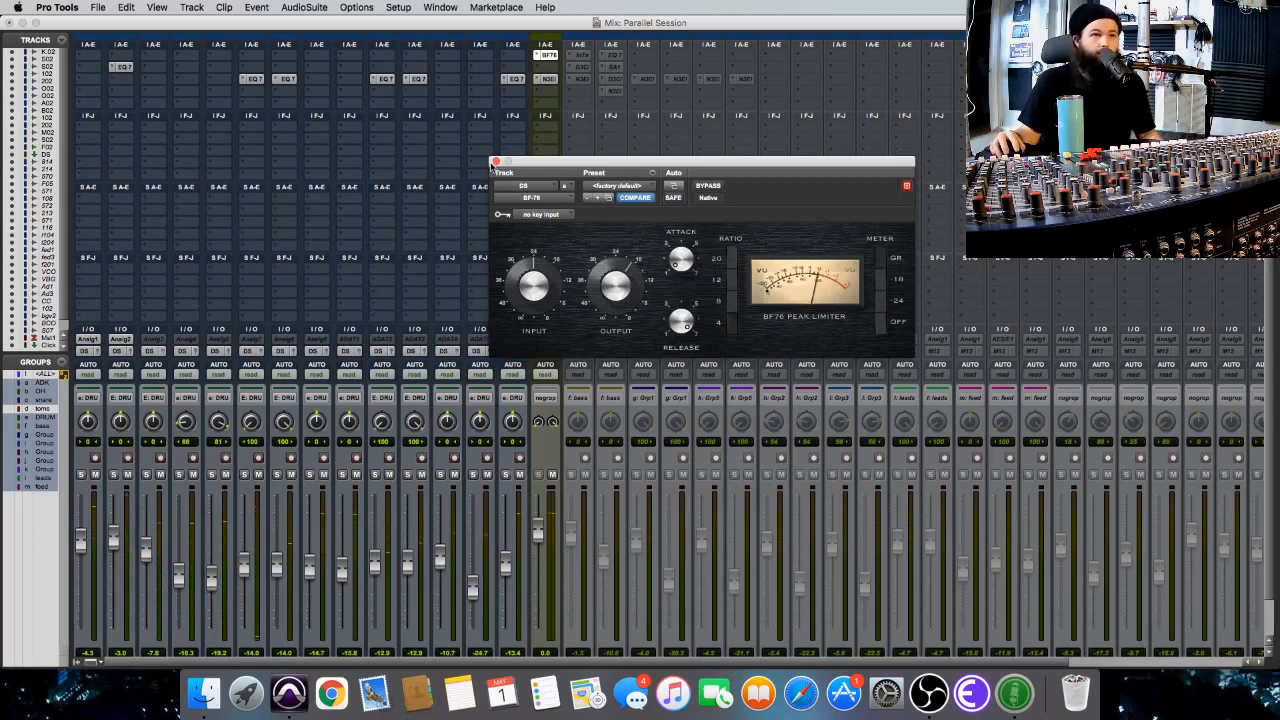
{"action": "left_click", "coordinate": [495, 162]}
Duplicate the DS submix track once with all its data and rename the copy DS2.
{"action": "scroll", "coordinate": [621, 206], "scroll_direction": "down", "scroll_amount": 2}
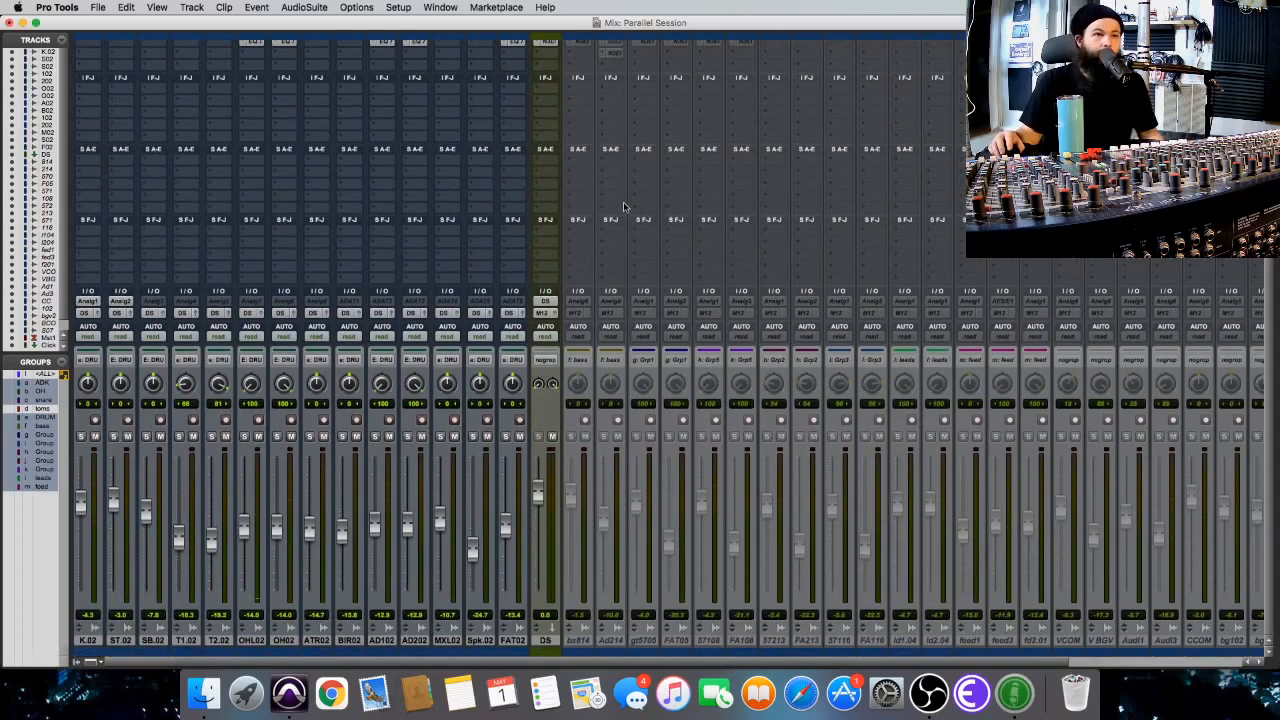
{"action": "right_click", "coordinate": [548, 641]}
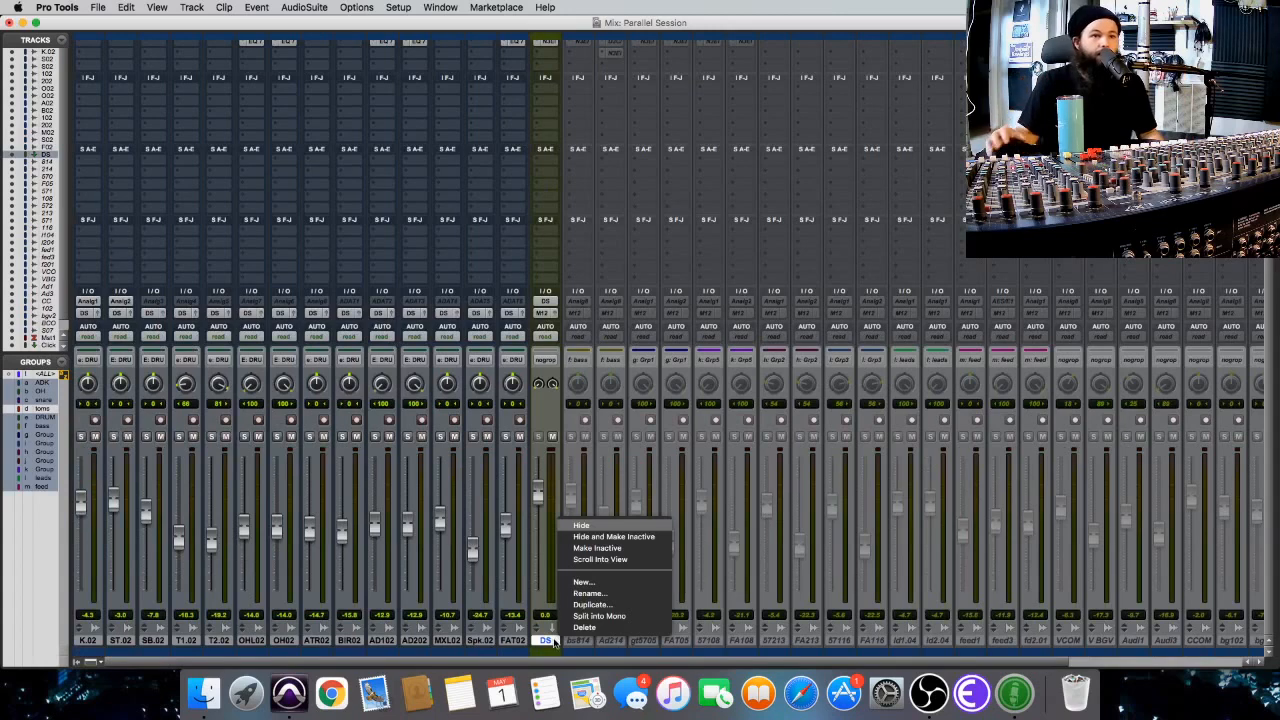
{"action": "left_click", "coordinate": [612, 605]}
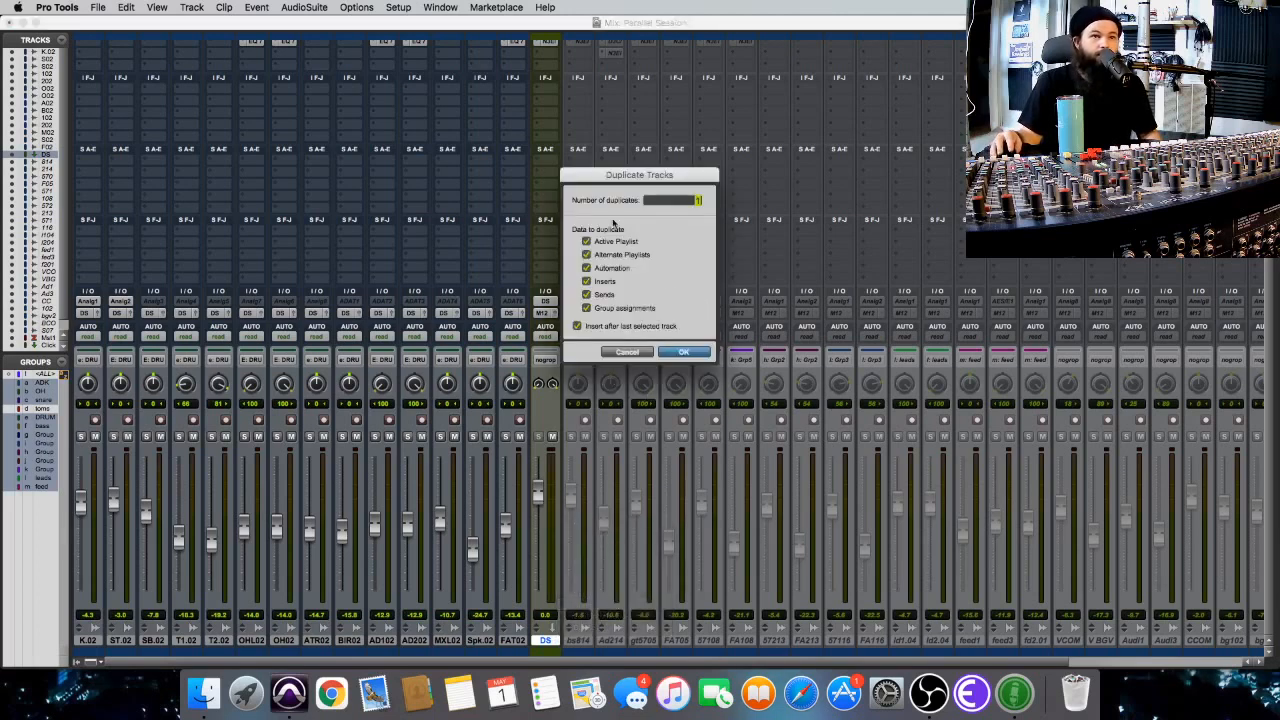
{"action": "left_click", "coordinate": [683, 355]}
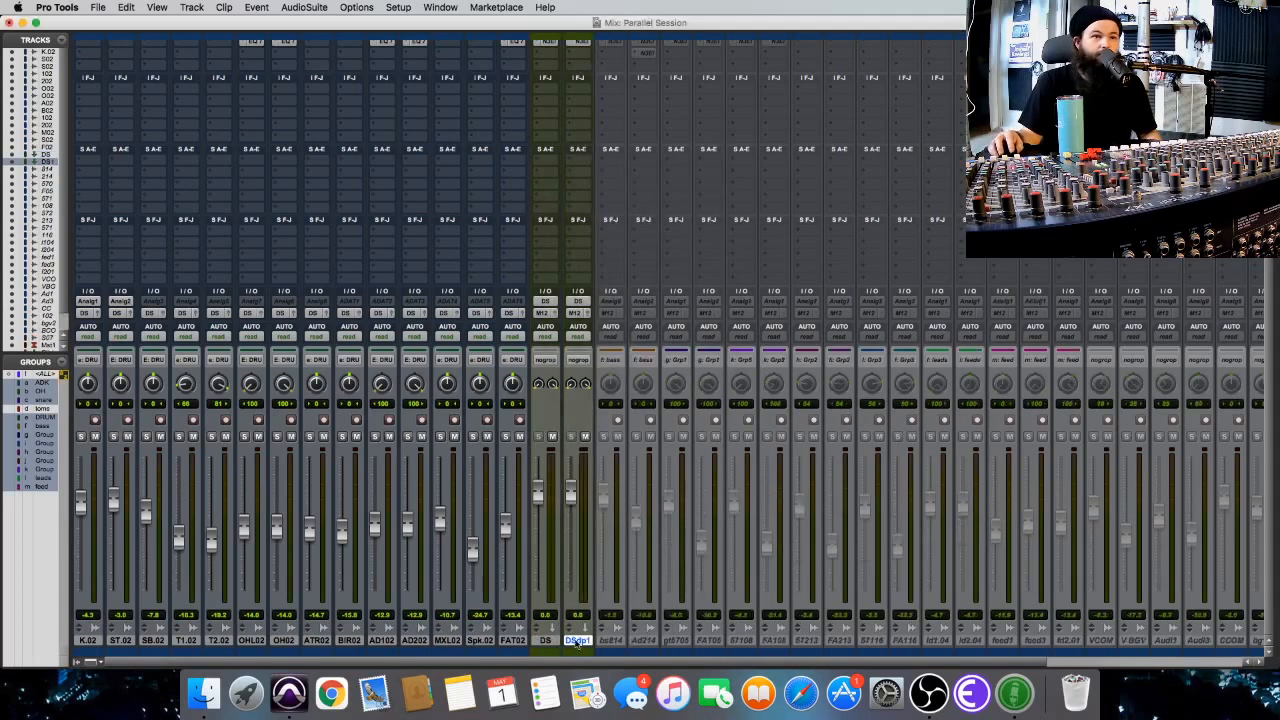
{"action": "double_click", "coordinate": [576, 640]}
{"action": "type", "text": "DS"}
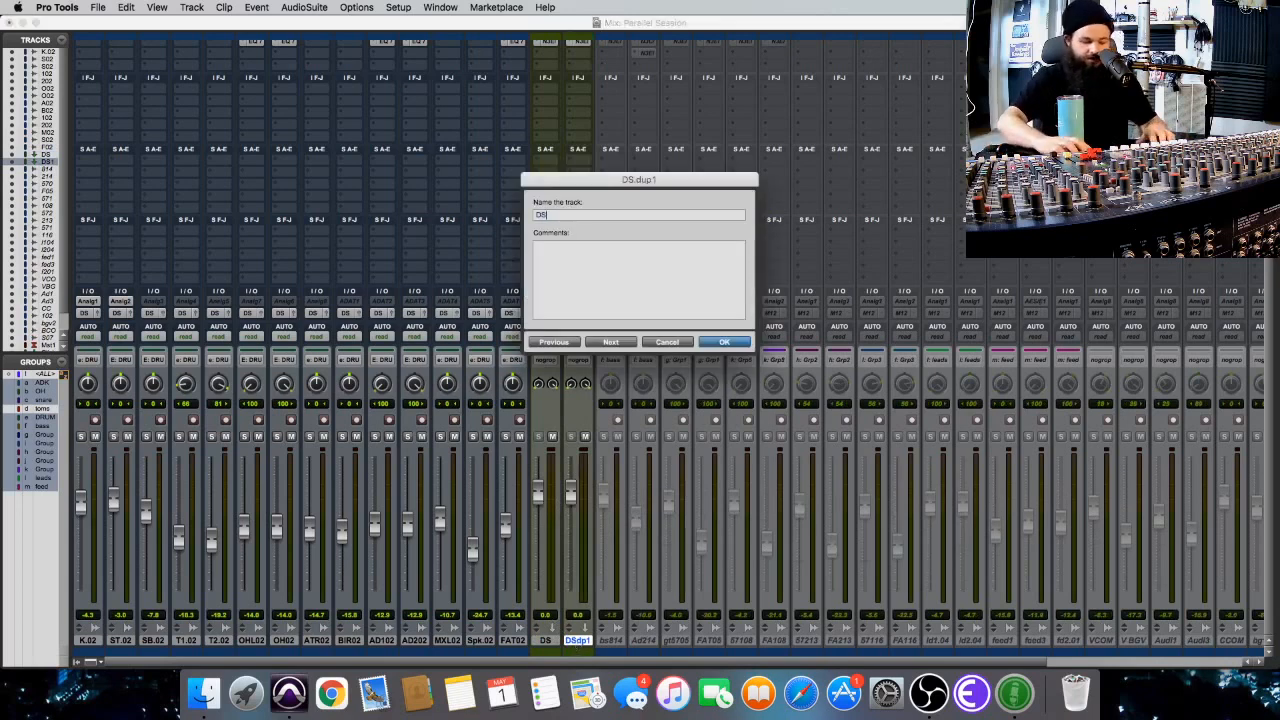
{"action": "key", "text": "Return"}
Mute the DS track and adjust the input level of the BF-76 limiter on DS2 during playback.
{"action": "scroll", "coordinate": [675, 138], "scroll_direction": "up", "scroll_amount": 1}
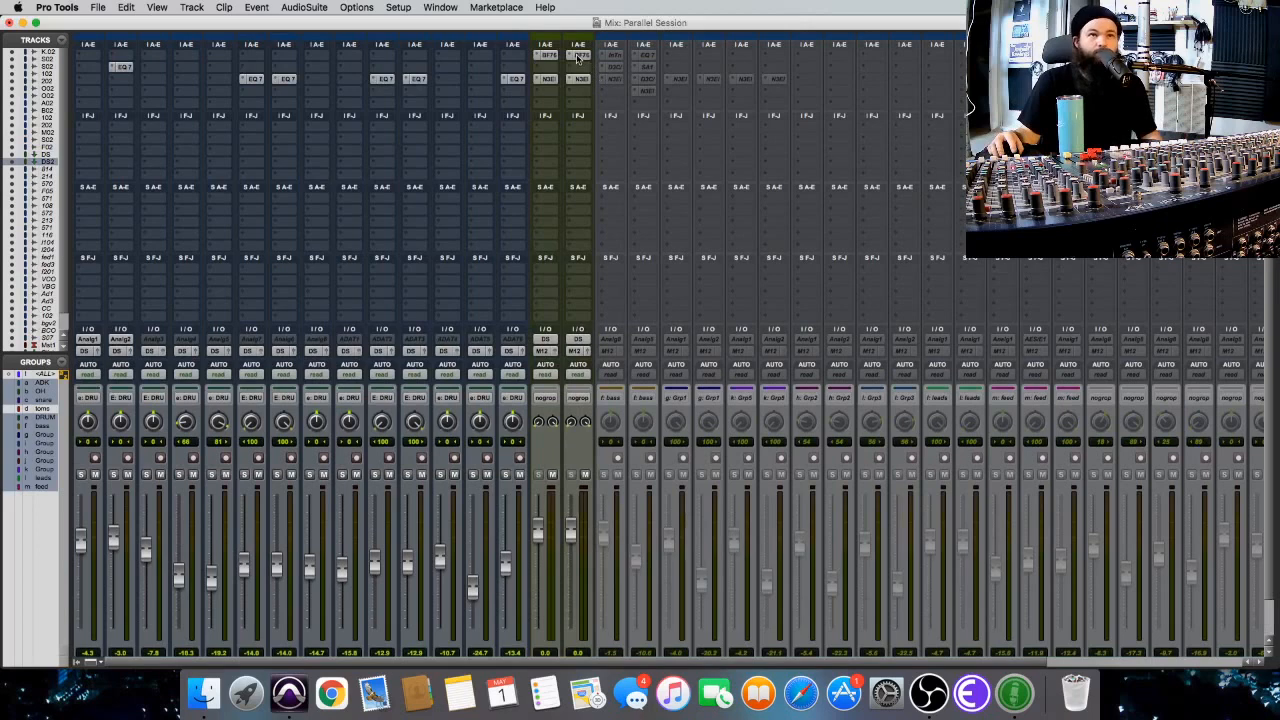
{"action": "left_click", "coordinate": [578, 55]}
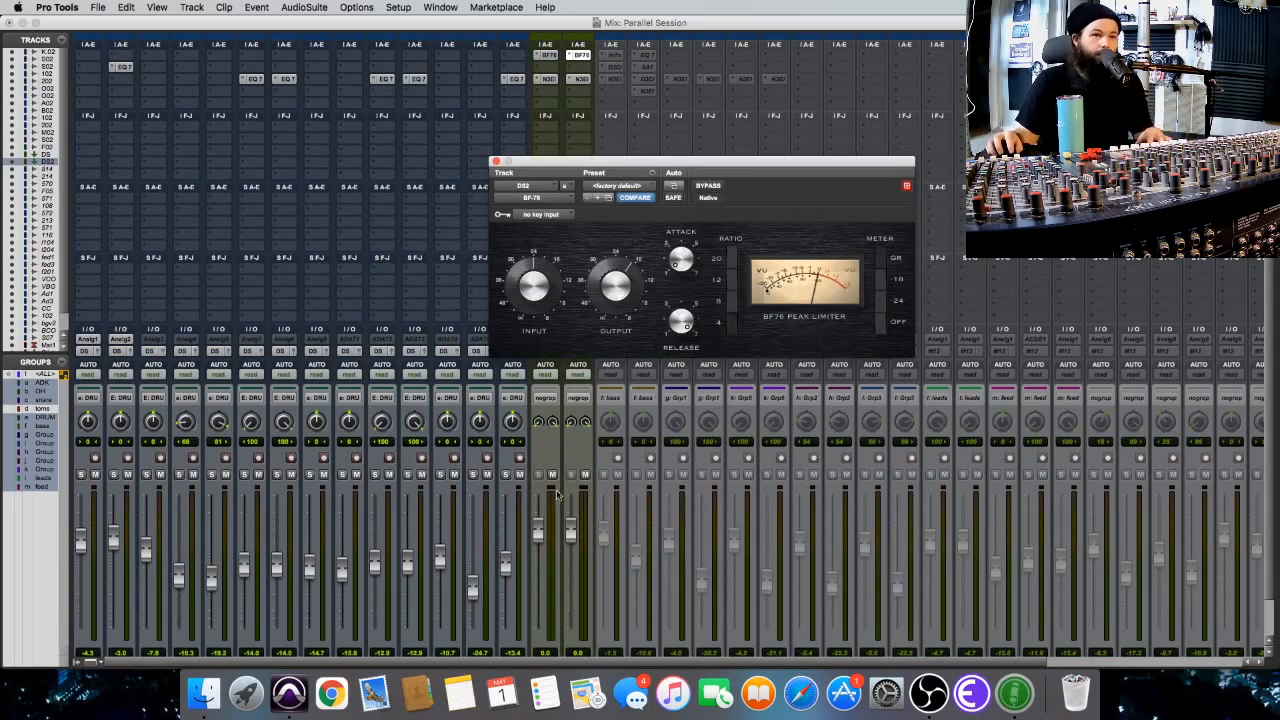
{"action": "left_click", "coordinate": [552, 476]}
{"action": "left_click_drag", "start_coordinate": [643, 161], "coordinate": [421, 97]}
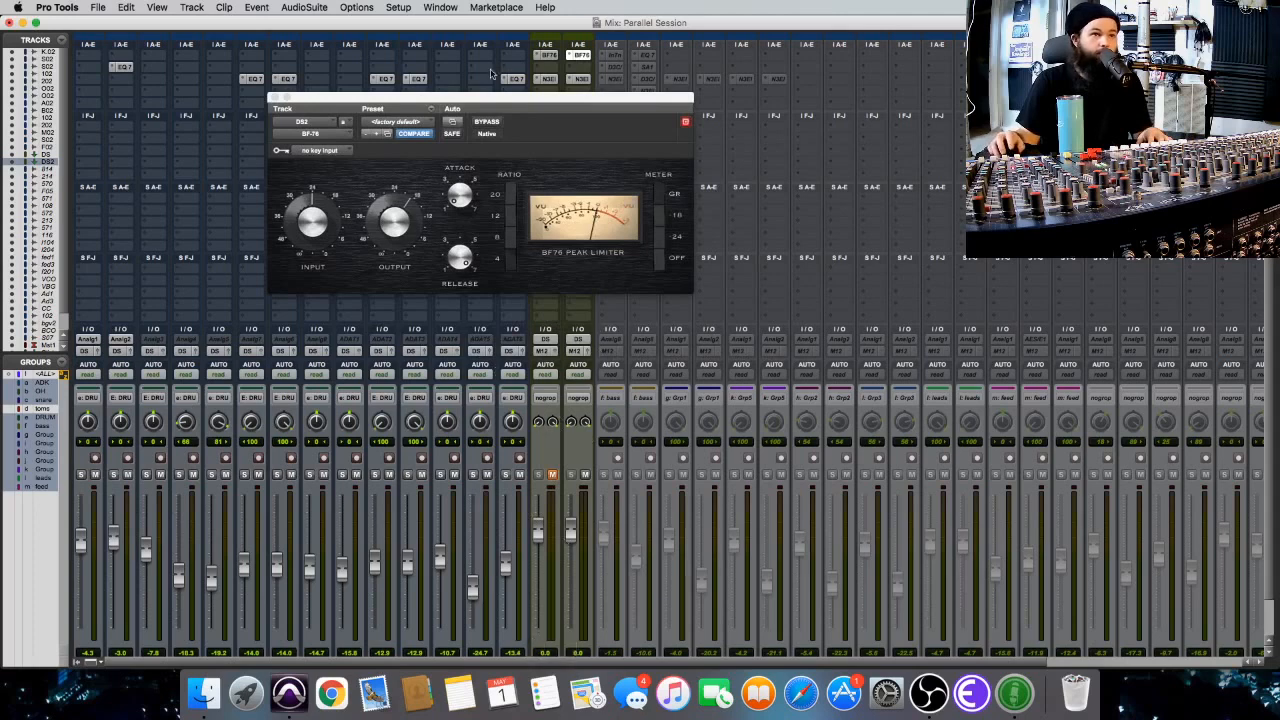
{"action": "key", "text": "space"}
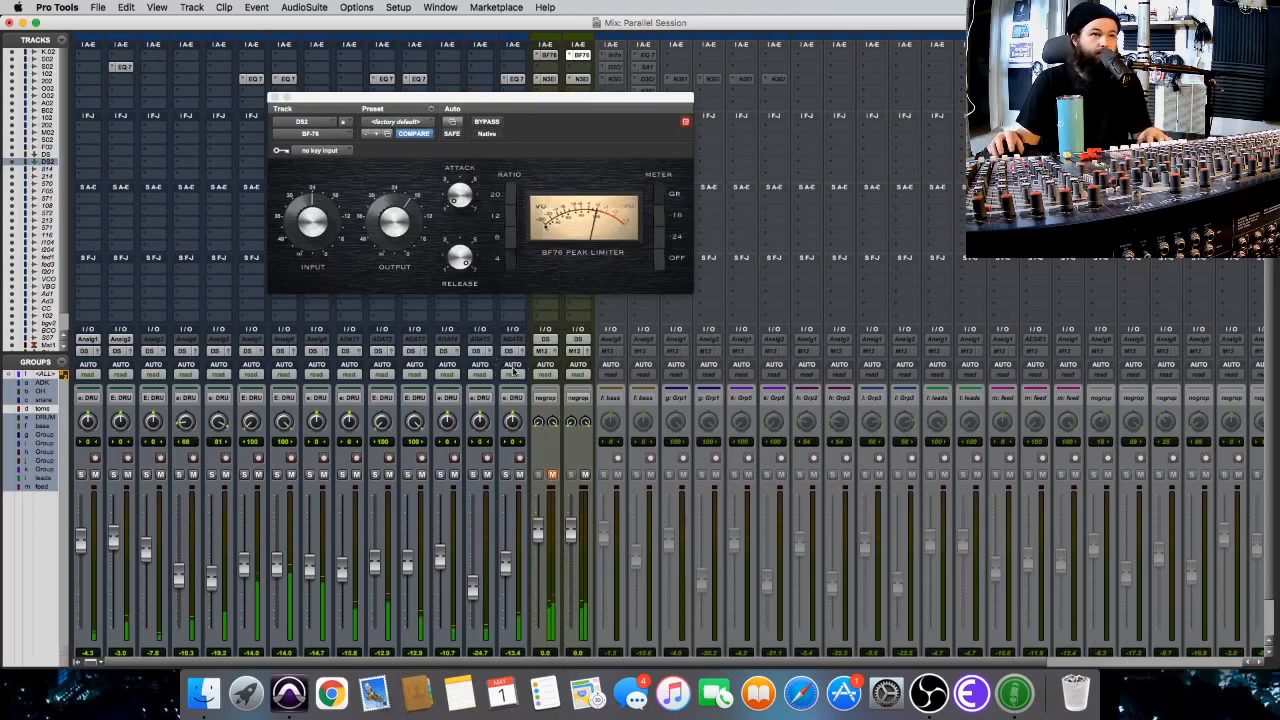
{"action": "left_click_drag", "start_coordinate": [297, 231], "coordinate": [296, 216]}
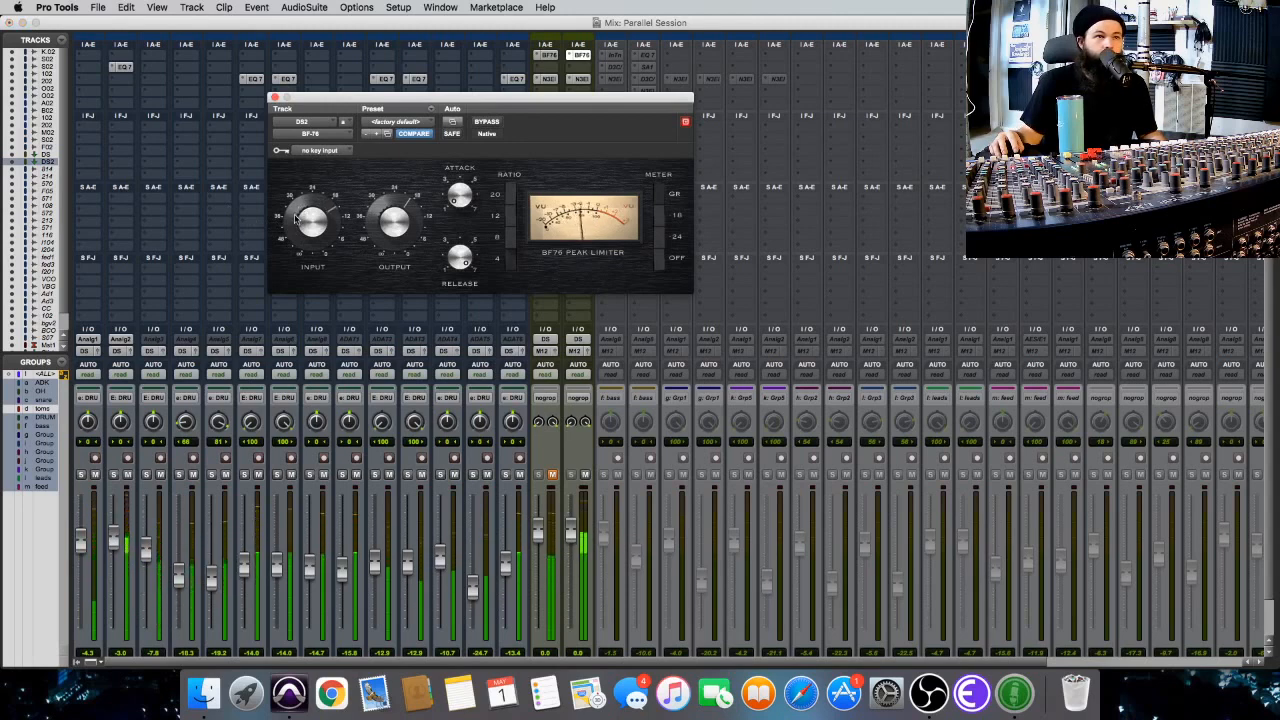
In DS2's Neutron equalizer, cut the low shelf about 2.3 dB at 95 Hz and band 5 about 3.6 dB near 92 Hz.
{"action": "left_click", "coordinate": [585, 80]}
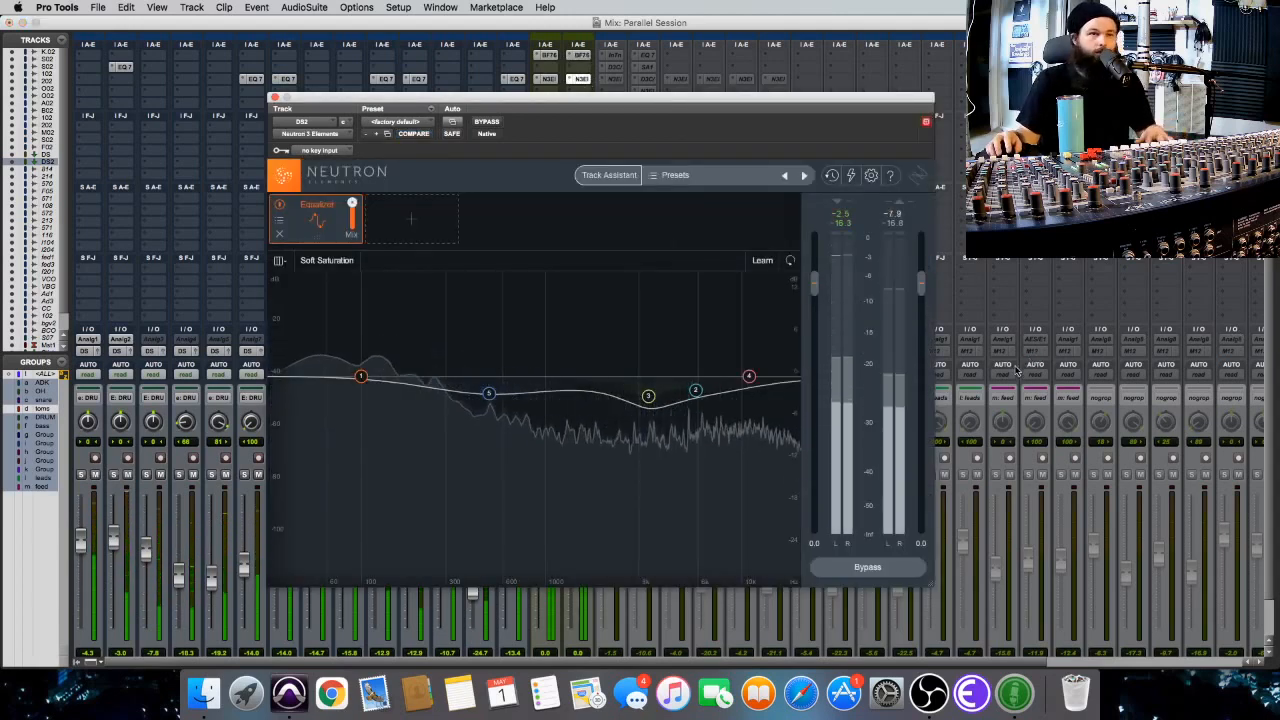
{"action": "key", "text": "space"}
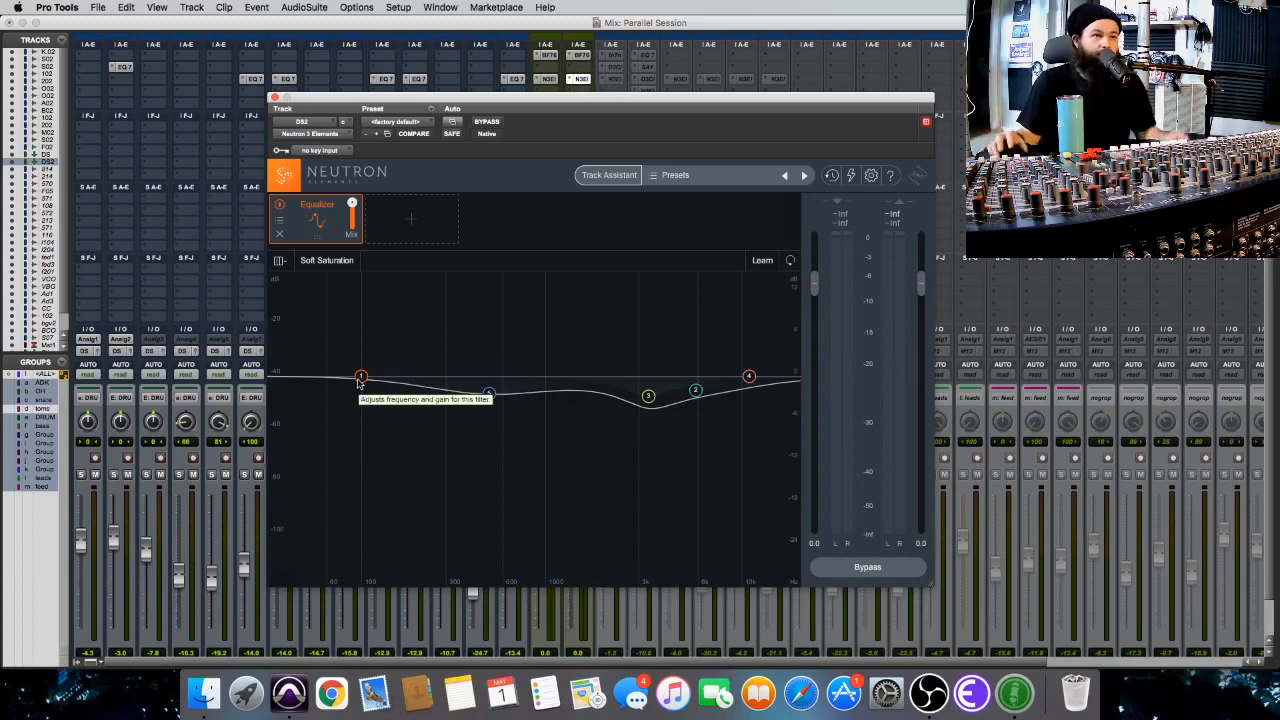
{"action": "key", "text": "space"}
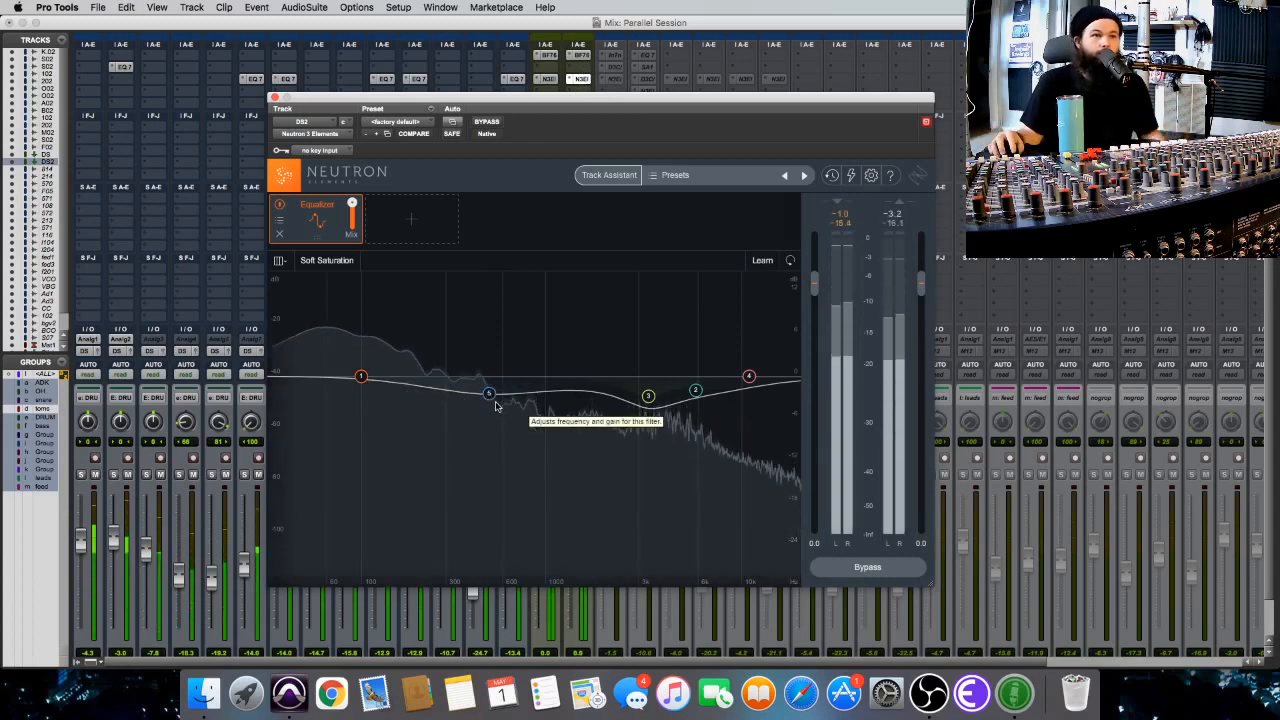
{"action": "left_click_drag", "start_coordinate": [489, 394], "coordinate": [360, 396]}
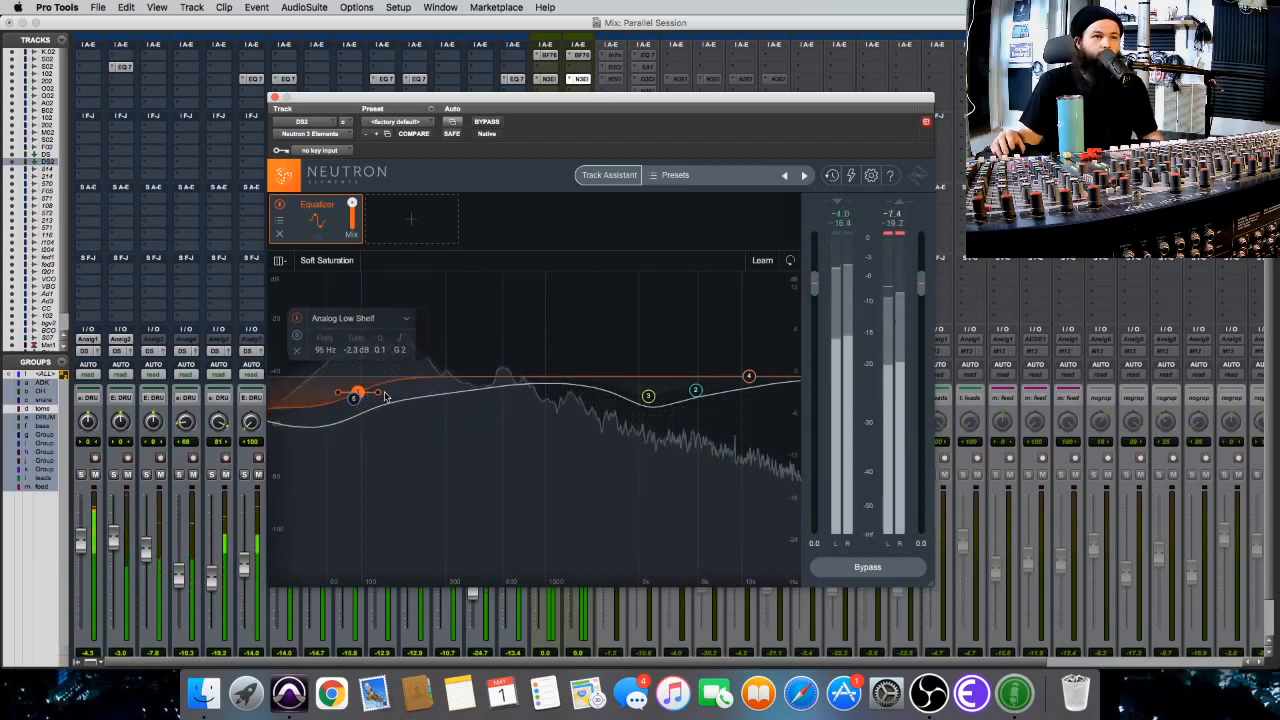
{"action": "left_click", "coordinate": [354, 398]}
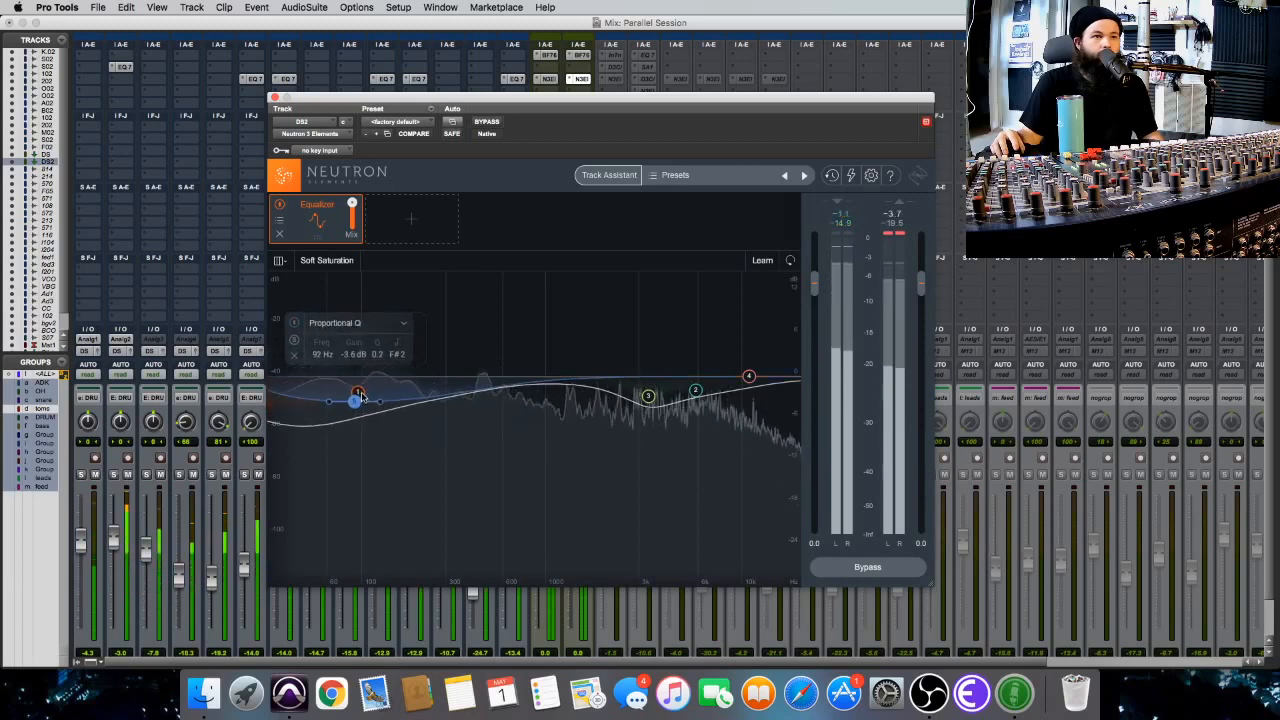
Add equalizer cuts on DS2 of about 4.3 dB at 7030 Hz and about 4.4 dB at 249 Hz, then close Neutron.
{"action": "left_click_drag", "start_coordinate": [577, 374], "coordinate": [710, 405]}
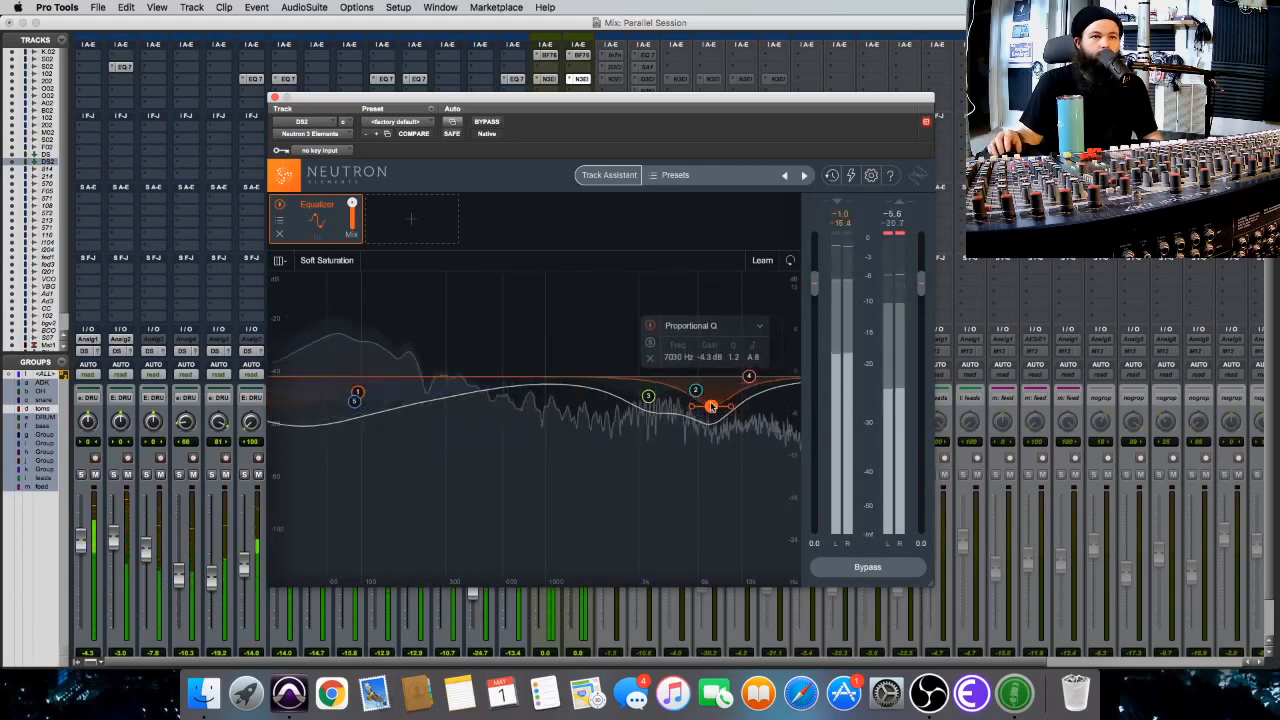
{"action": "left_click_drag", "start_coordinate": [595, 395], "coordinate": [429, 408]}
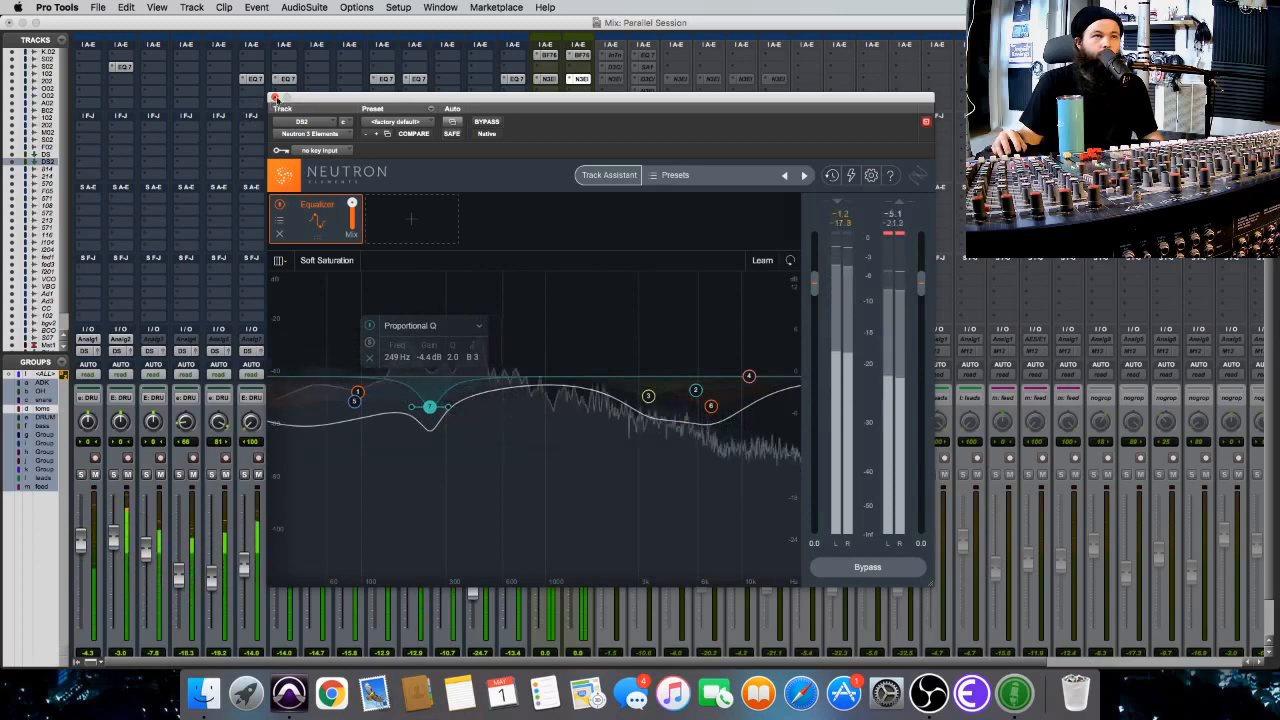
{"action": "left_click", "coordinate": [275, 97]}
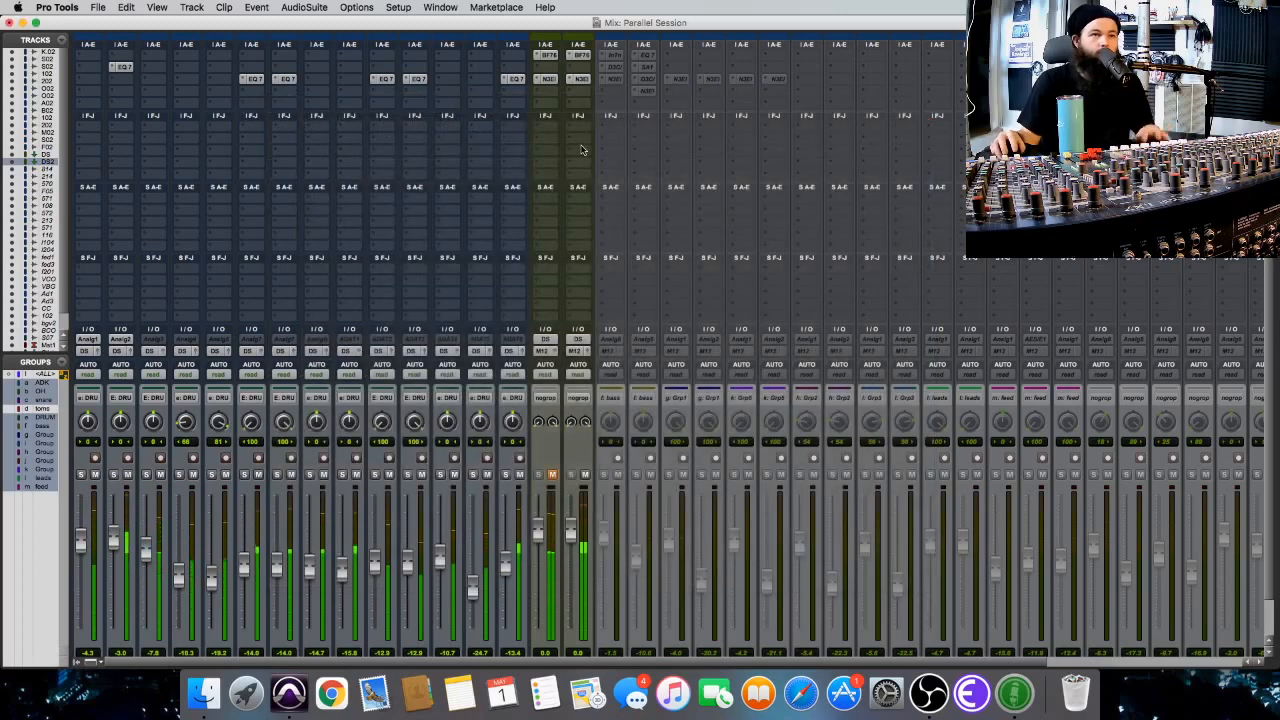
Check DS2's BF-76 limiter during playback, close it, then pull the DS2 fader fully down and blend it back up to -15.3 dB.
{"action": "left_click", "coordinate": [581, 56]}
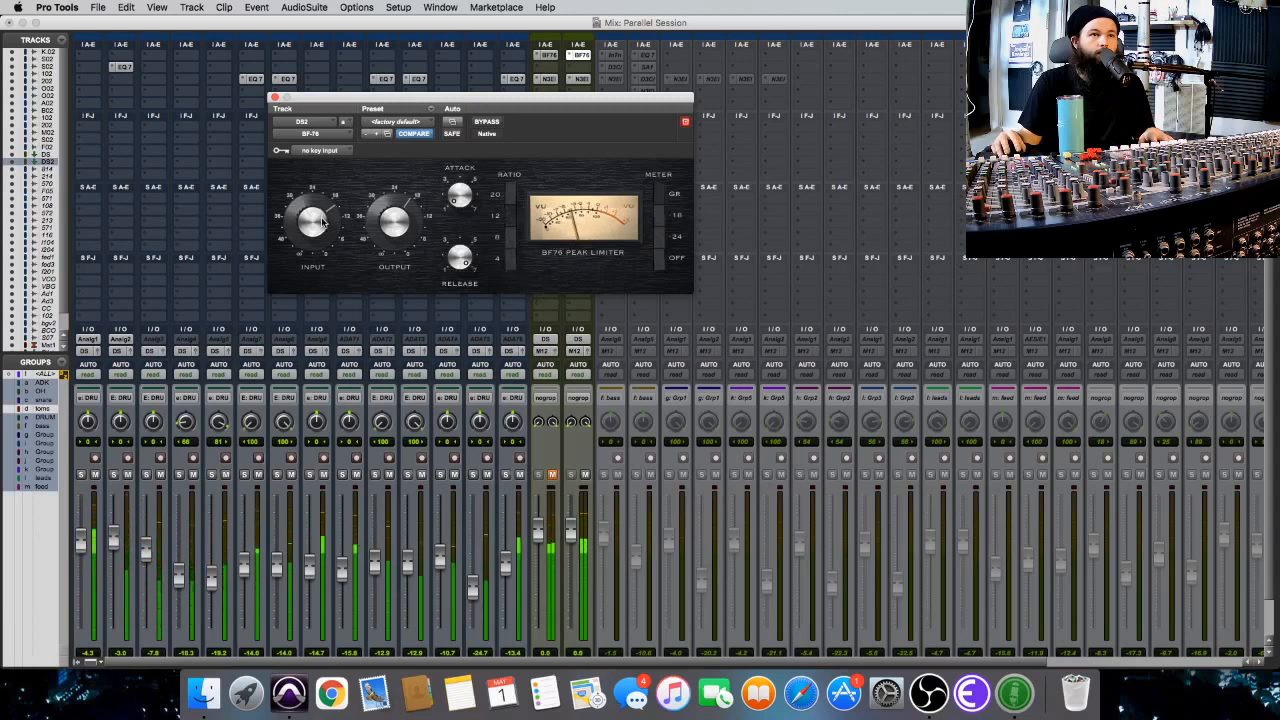
{"action": "left_click", "coordinate": [275, 98]}
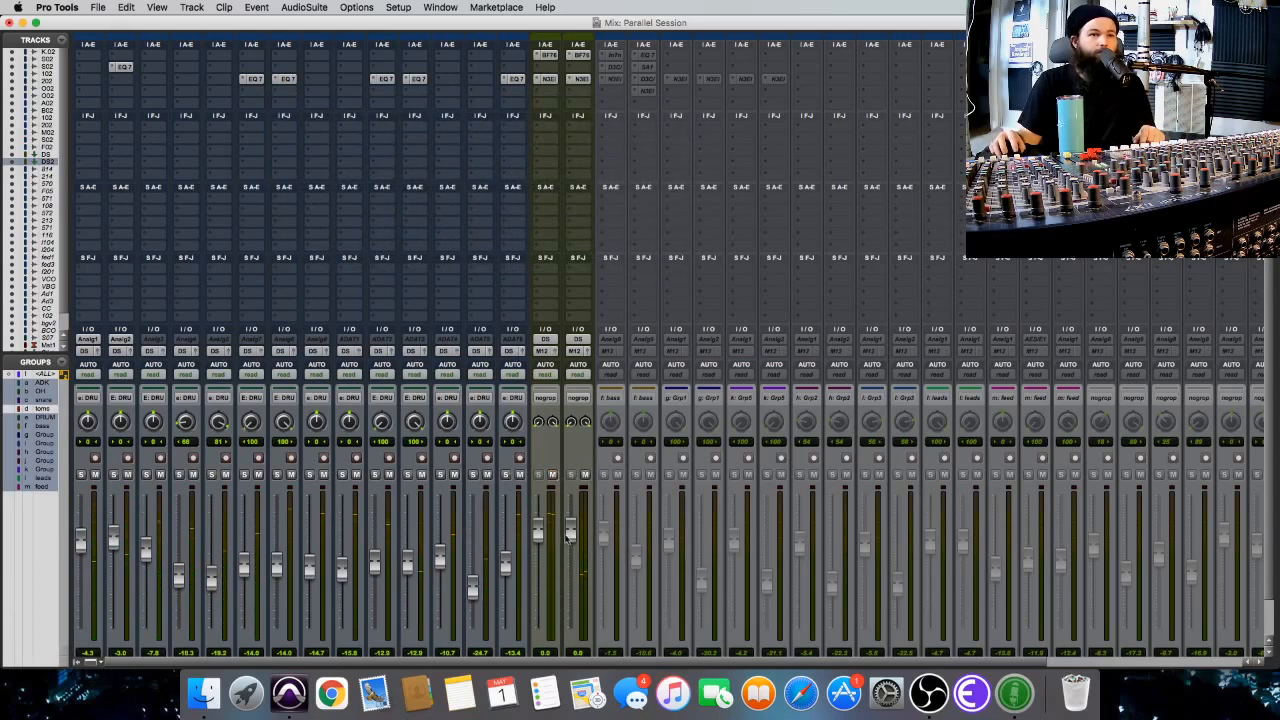
{"action": "left_click_drag", "start_coordinate": [568, 534], "coordinate": [580, 635]}
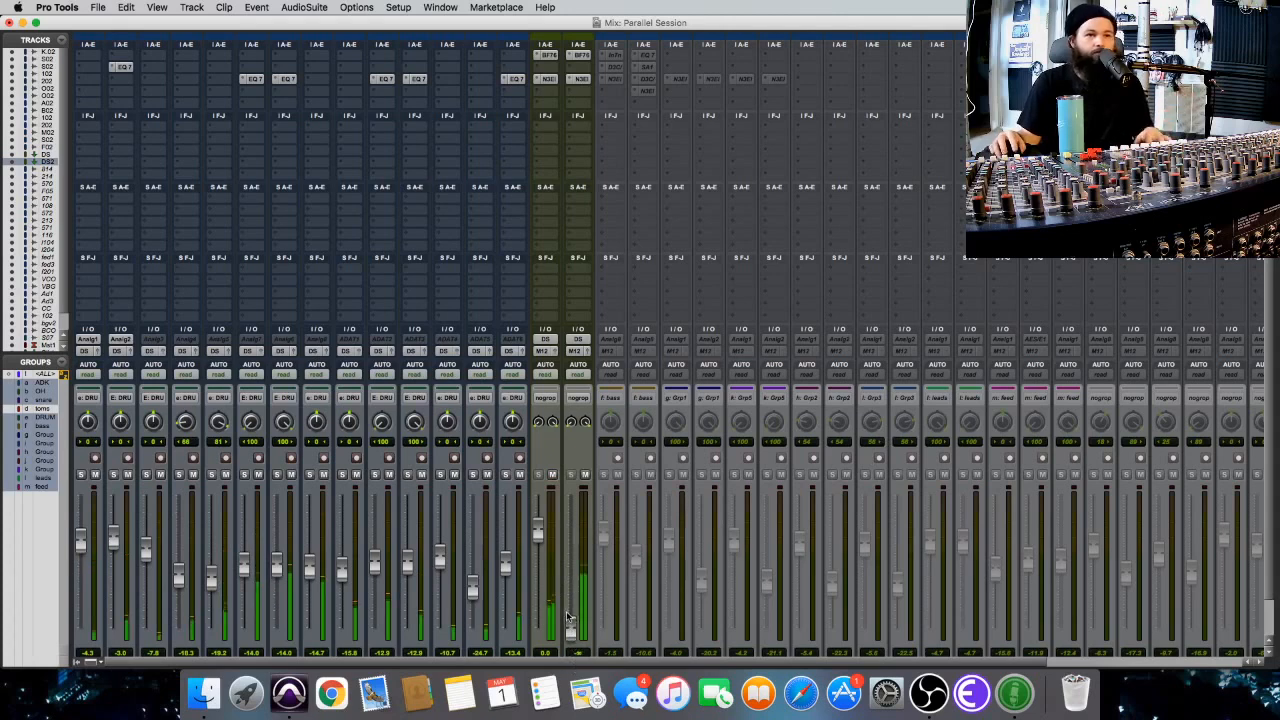
{"action": "left_click_drag", "start_coordinate": [570, 628], "coordinate": [579, 569]}
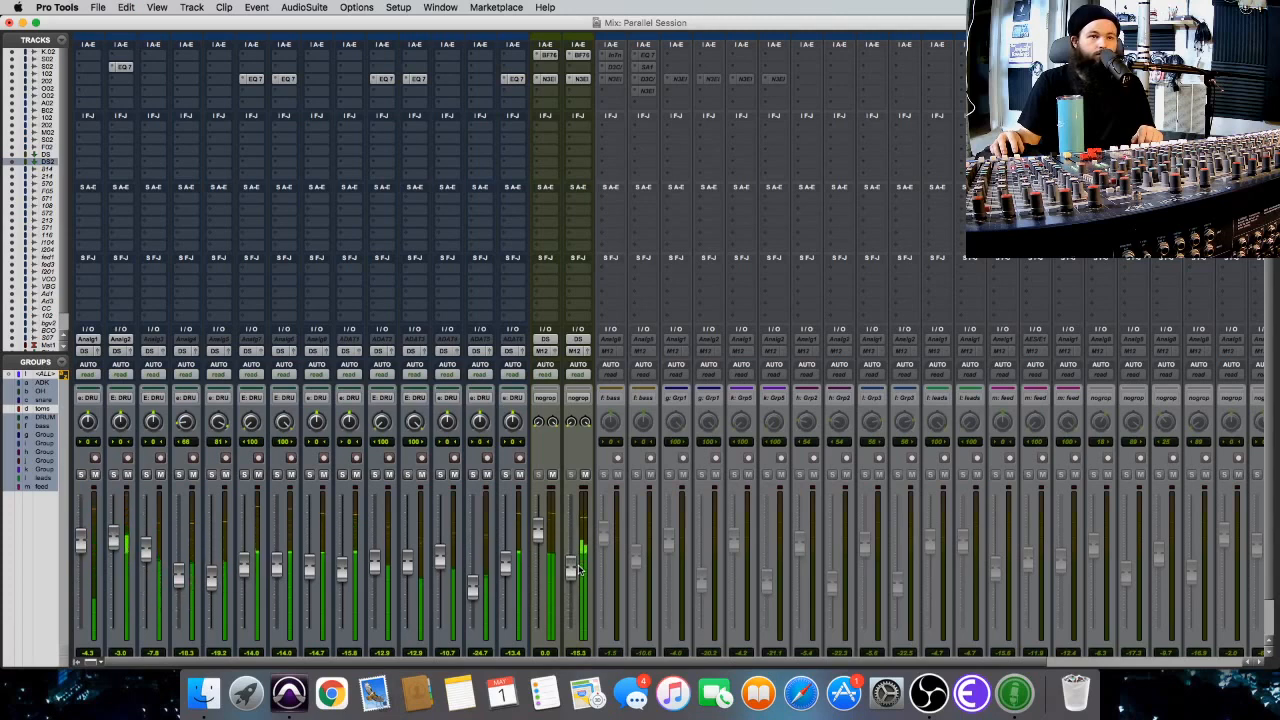
{"action": "left_click", "coordinate": [585, 474]}
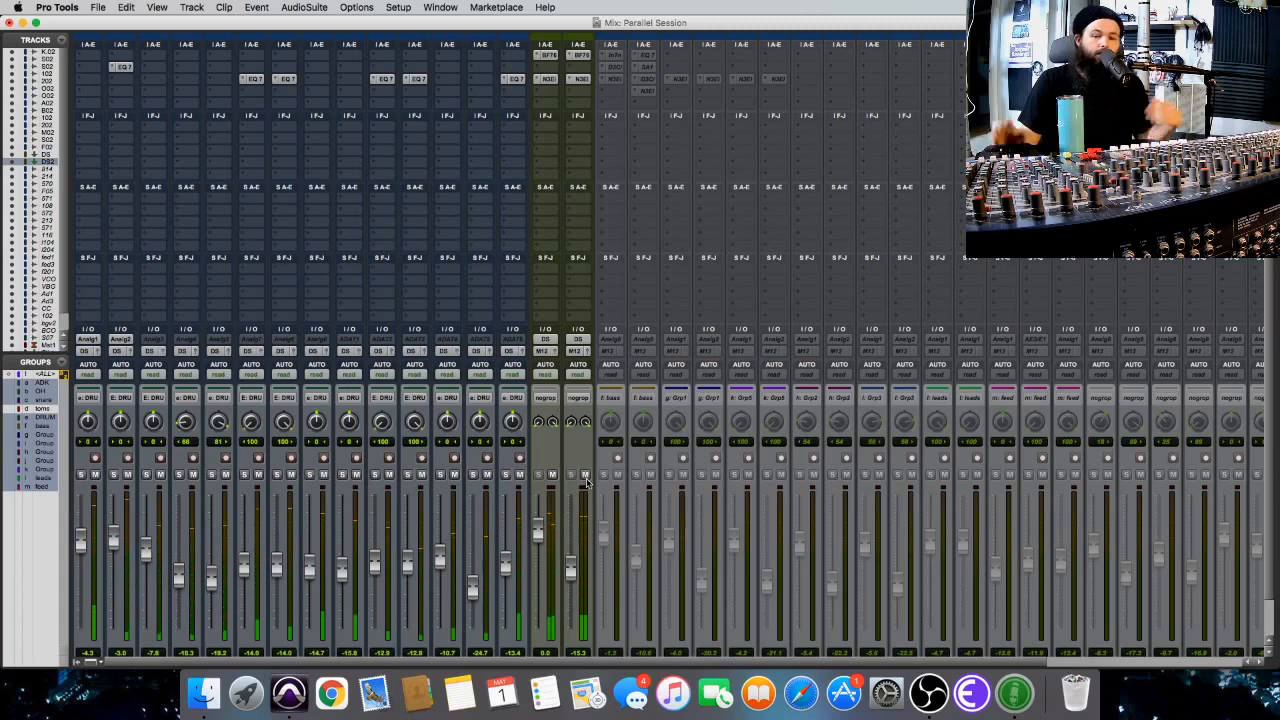
Create one new mono Aux Input track next to DS2.
{"action": "scroll", "coordinate": [592, 500], "scroll_direction": "down", "scroll_amount": 2}
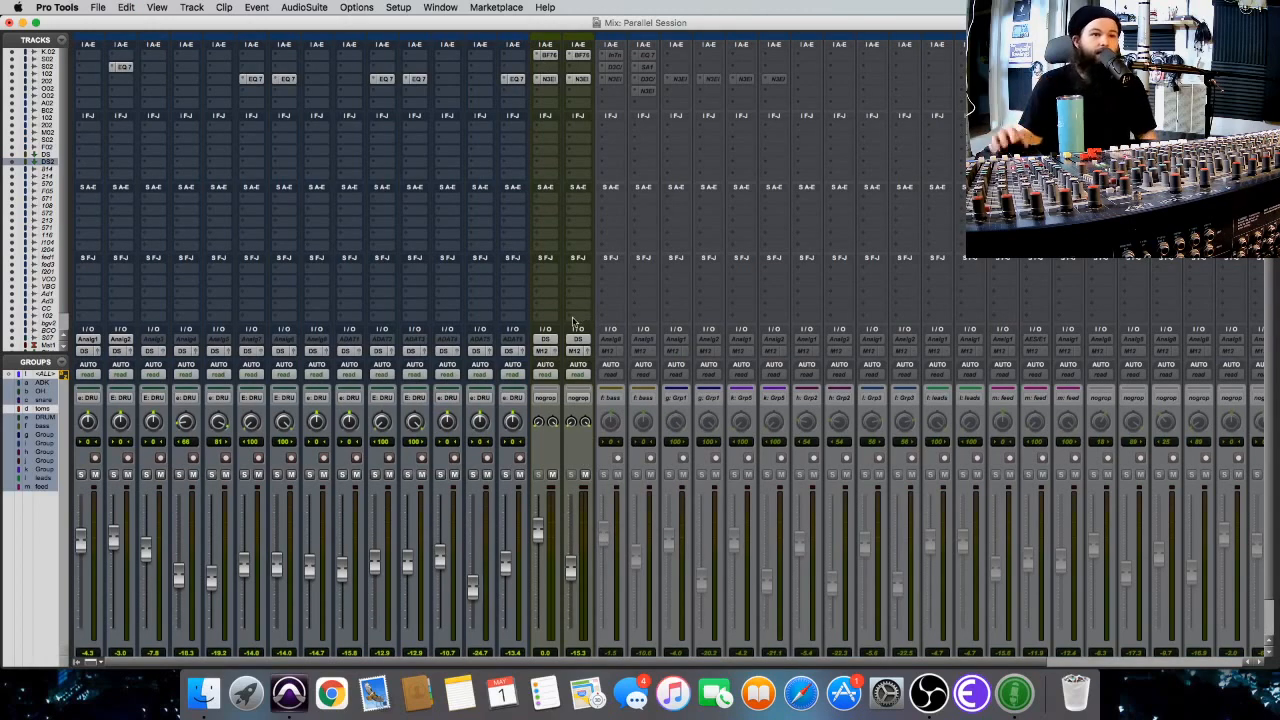
{"action": "scroll", "coordinate": [574, 322], "scroll_direction": "down", "scroll_amount": 2}
{"action": "key", "text": "super+shift+n"}
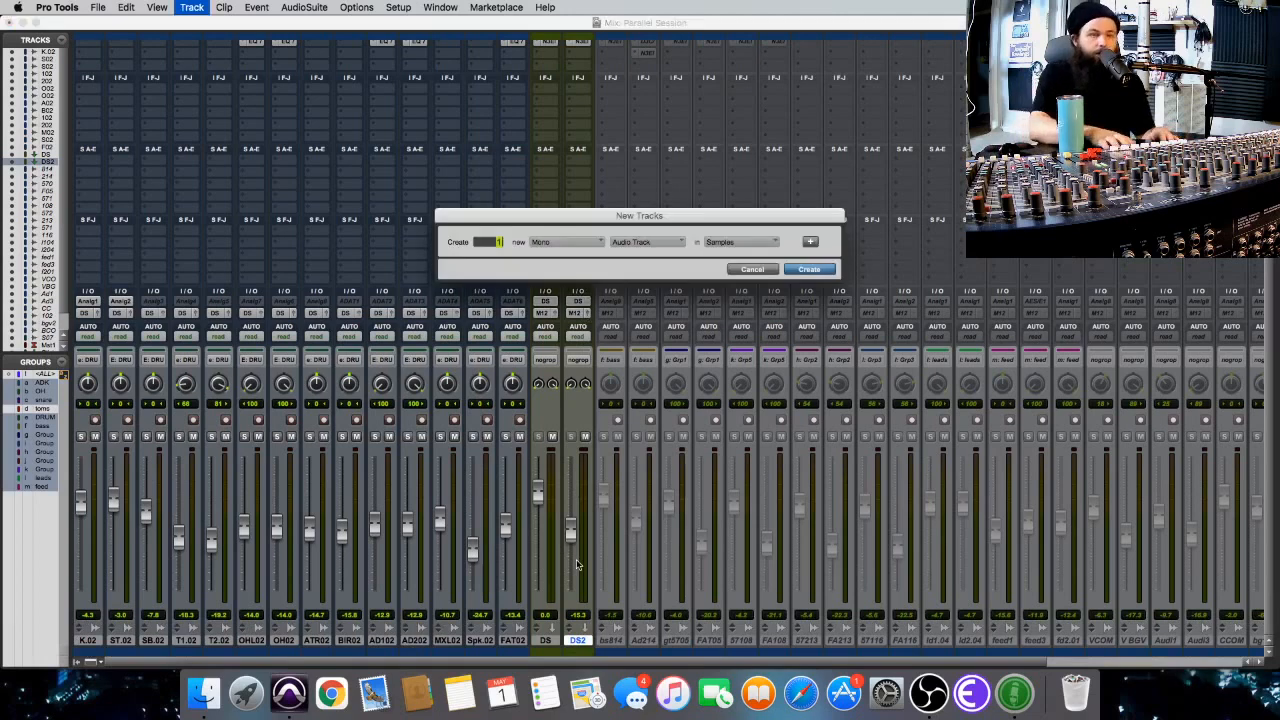
{"action": "left_click", "coordinate": [646, 244]}
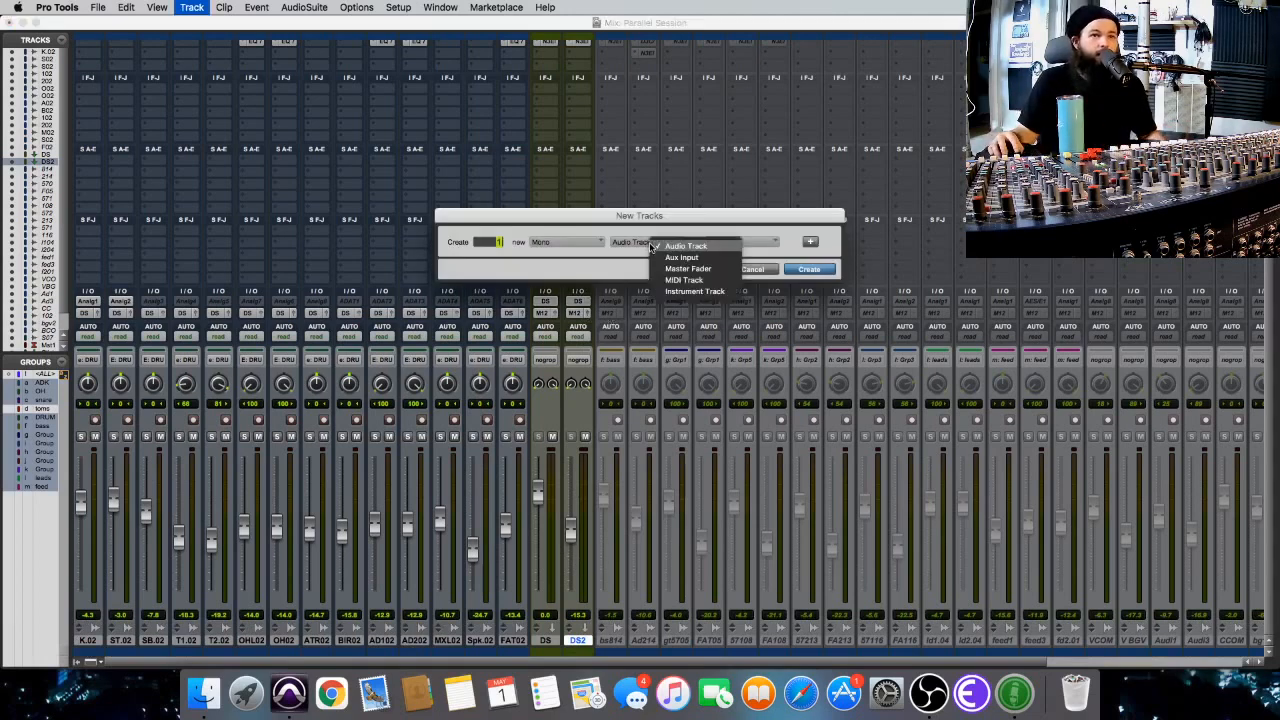
{"action": "left_click", "coordinate": [655, 256]}
{"action": "left_click", "coordinate": [809, 269]}
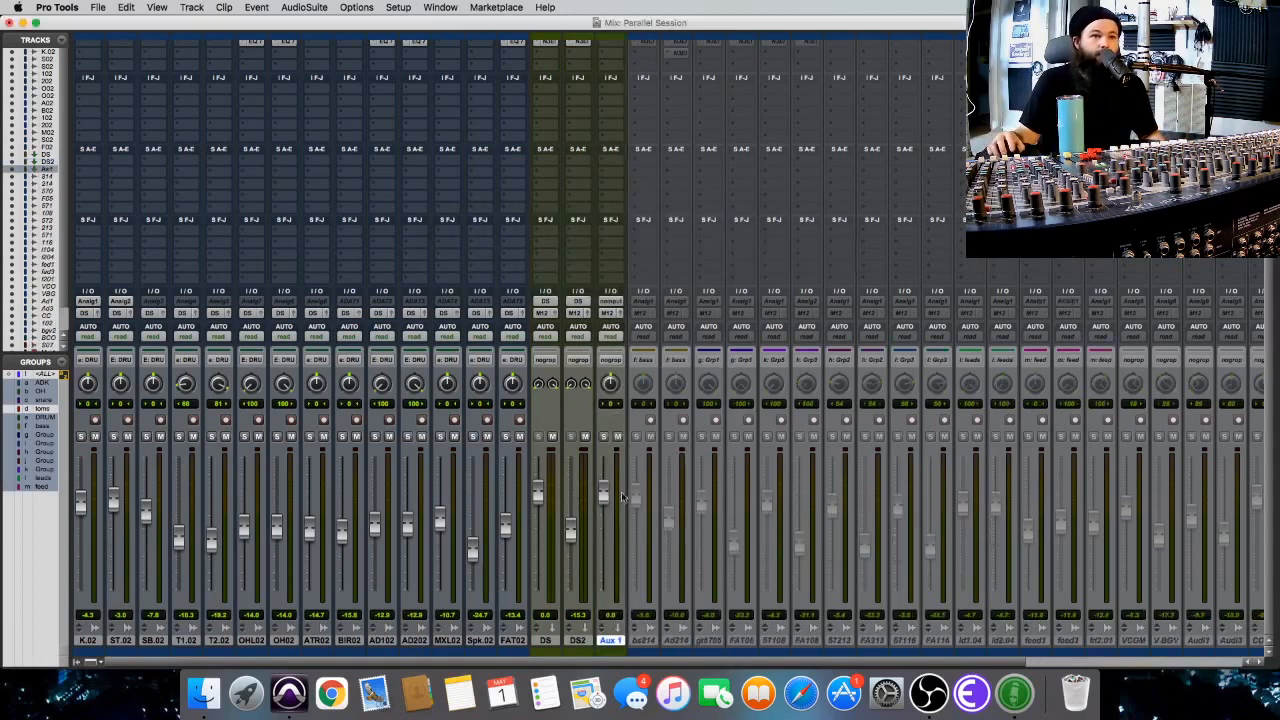
Add a Bus 5 (Mono) send at 0.0 dB on the K.02 track and copy the send to ST.02.
{"action": "left_click", "coordinate": [93, 261]}
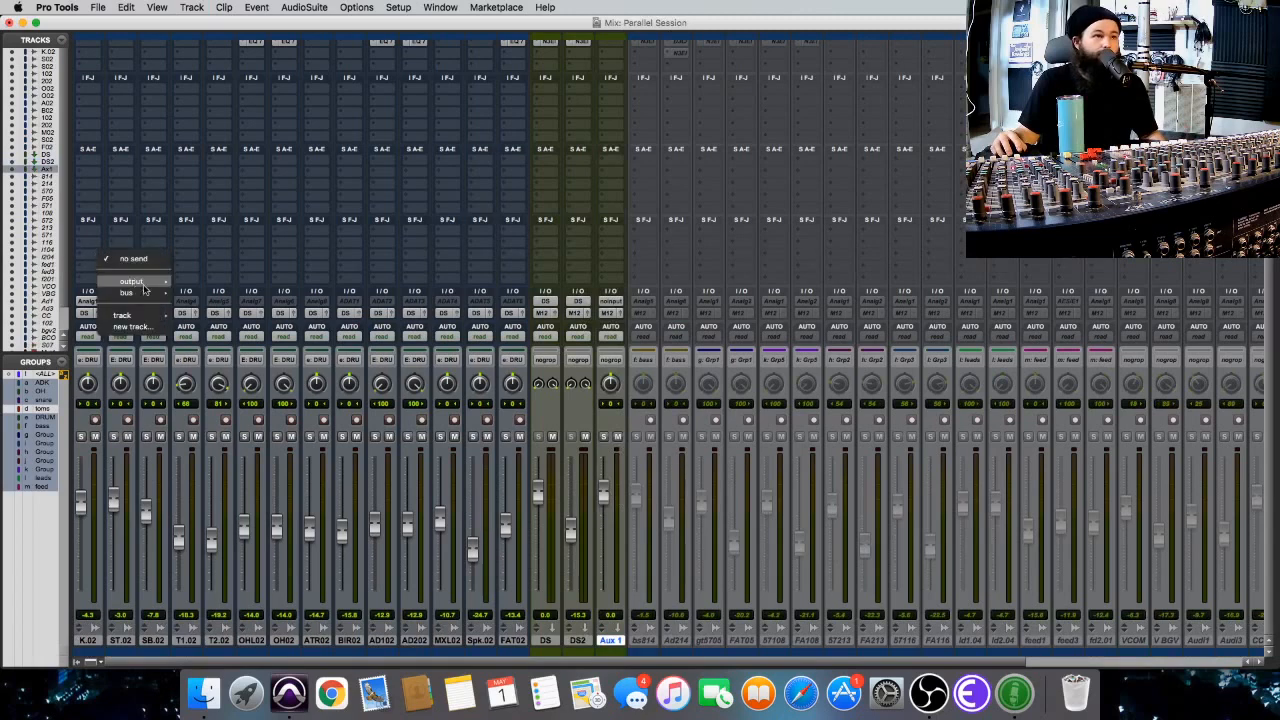
{"action": "mouse_move", "coordinate": [127, 292]}
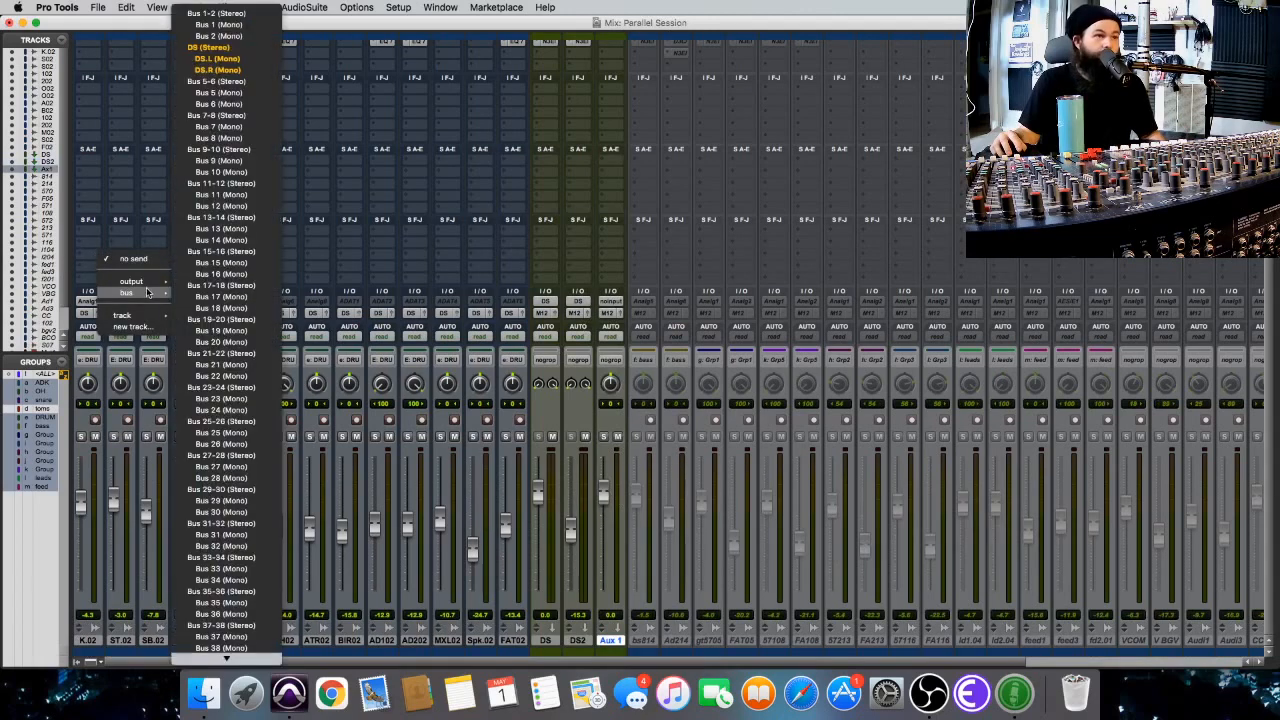
{"action": "left_click", "coordinate": [239, 93]}
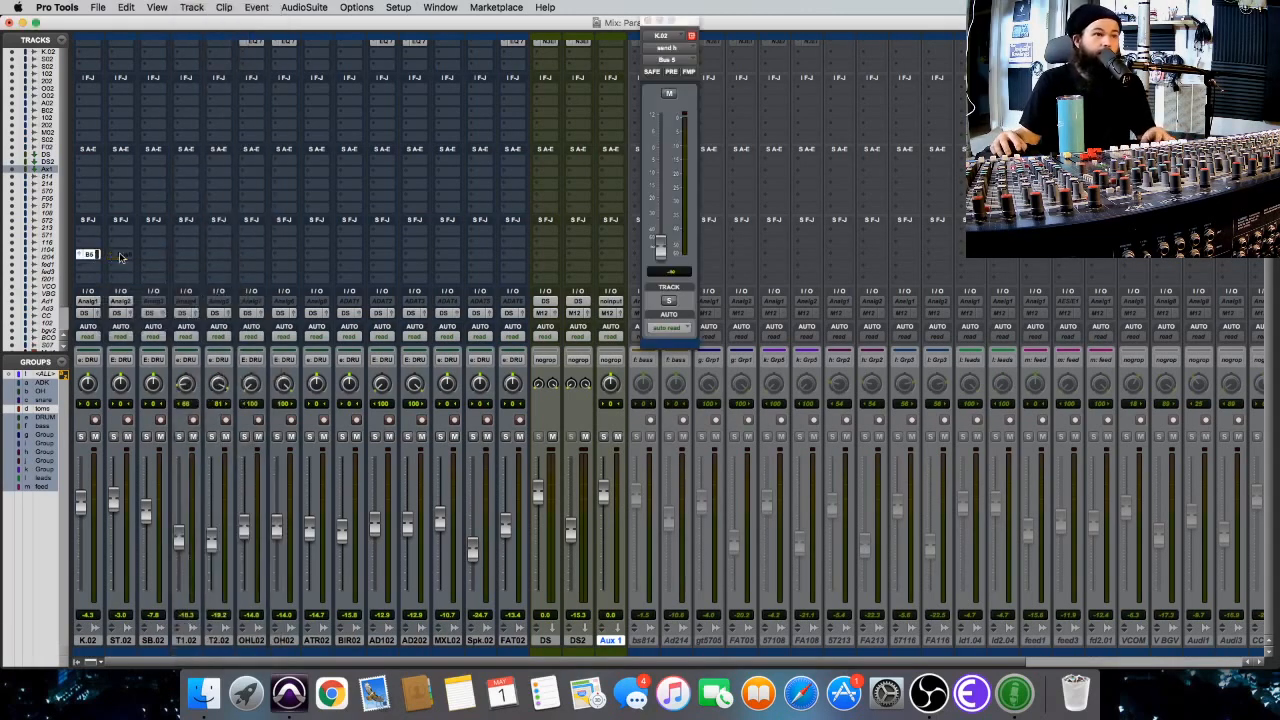
{"action": "left_click", "coordinate": [658, 247], "text": "alt"}
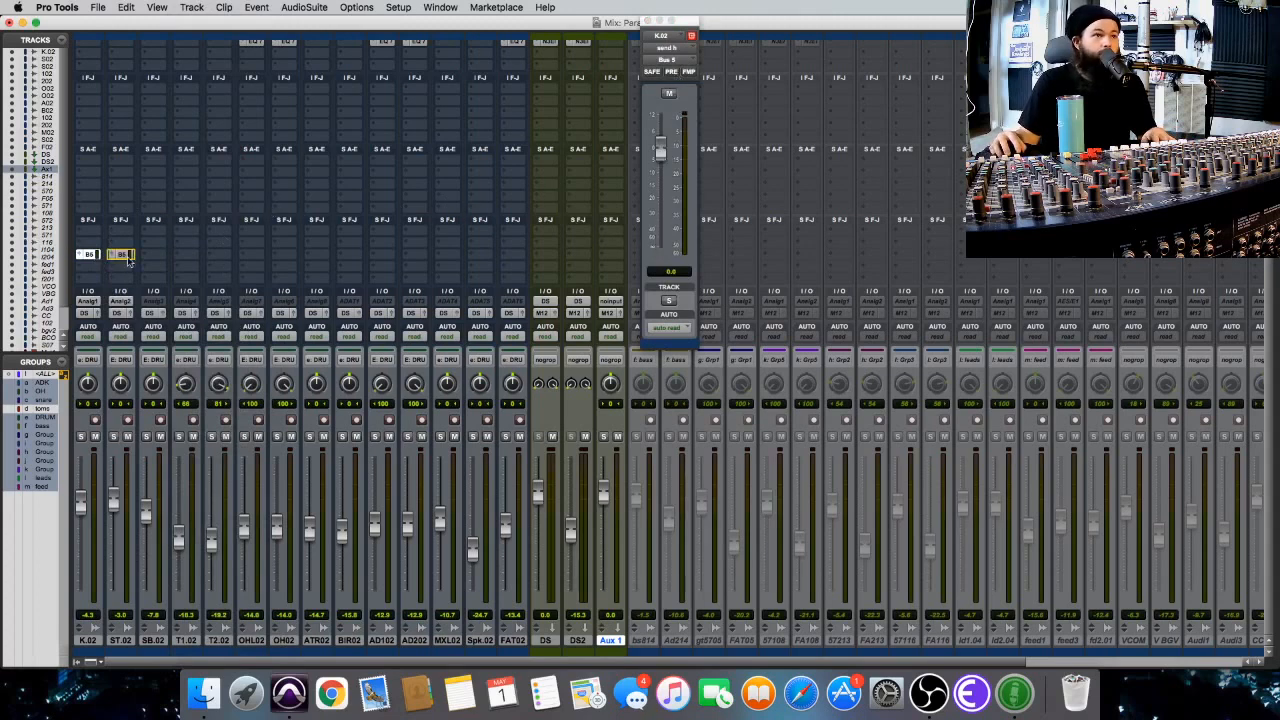
{"action": "left_click", "coordinate": [647, 21]}
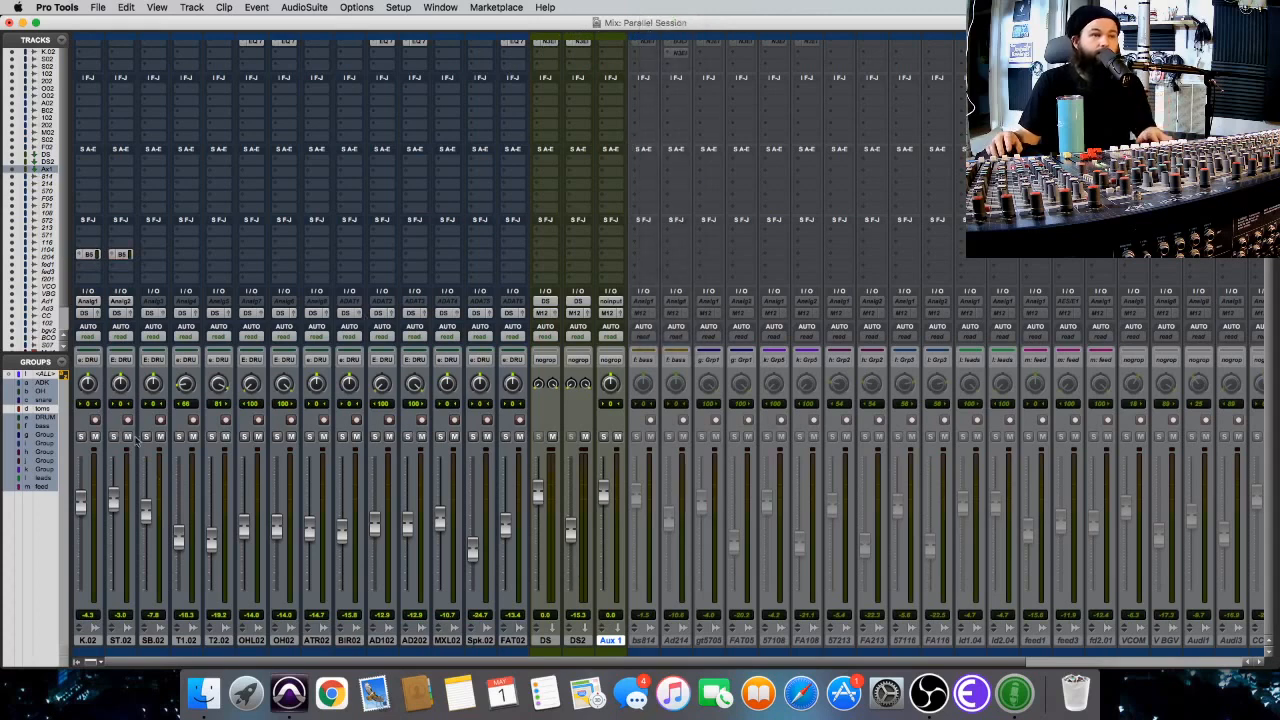
Try to copy the BF-76 limiter from DS2 to the first insert of the Aux 1 track.
{"action": "scroll", "coordinate": [727, 167], "scroll_direction": "up", "scroll_amount": 2}
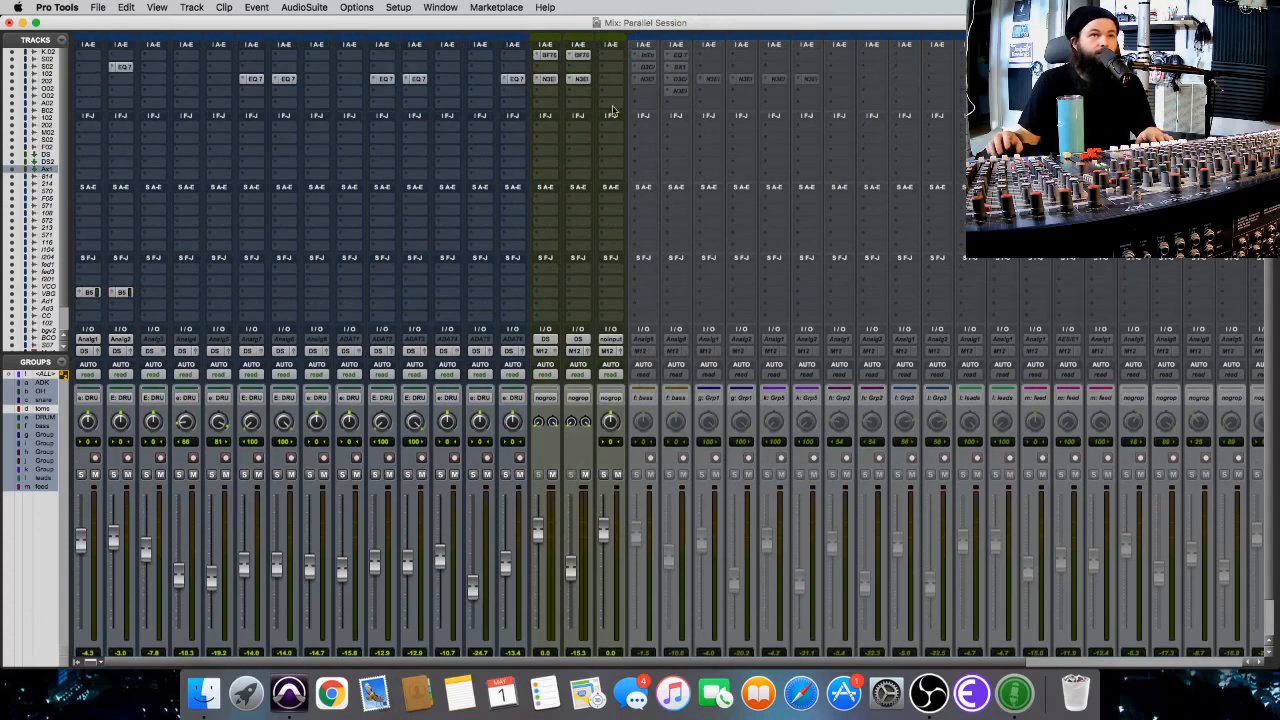
{"action": "left_click_drag", "start_coordinate": [603, 58], "coordinate": [603, 58]}
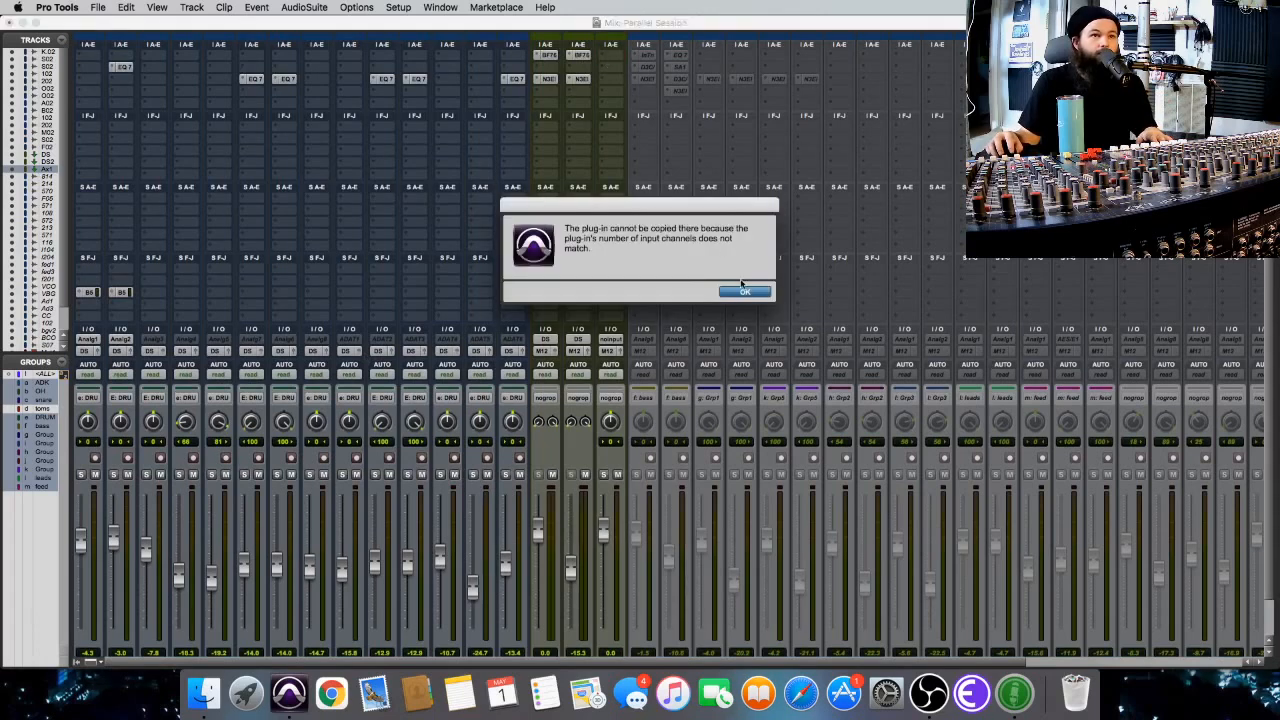
{"action": "left_click", "coordinate": [744, 292]}
Insert the BF-76 (mono) dynamics plug-in in the first insert slot of the Aux 1 track.
{"action": "left_click", "coordinate": [611, 58]}
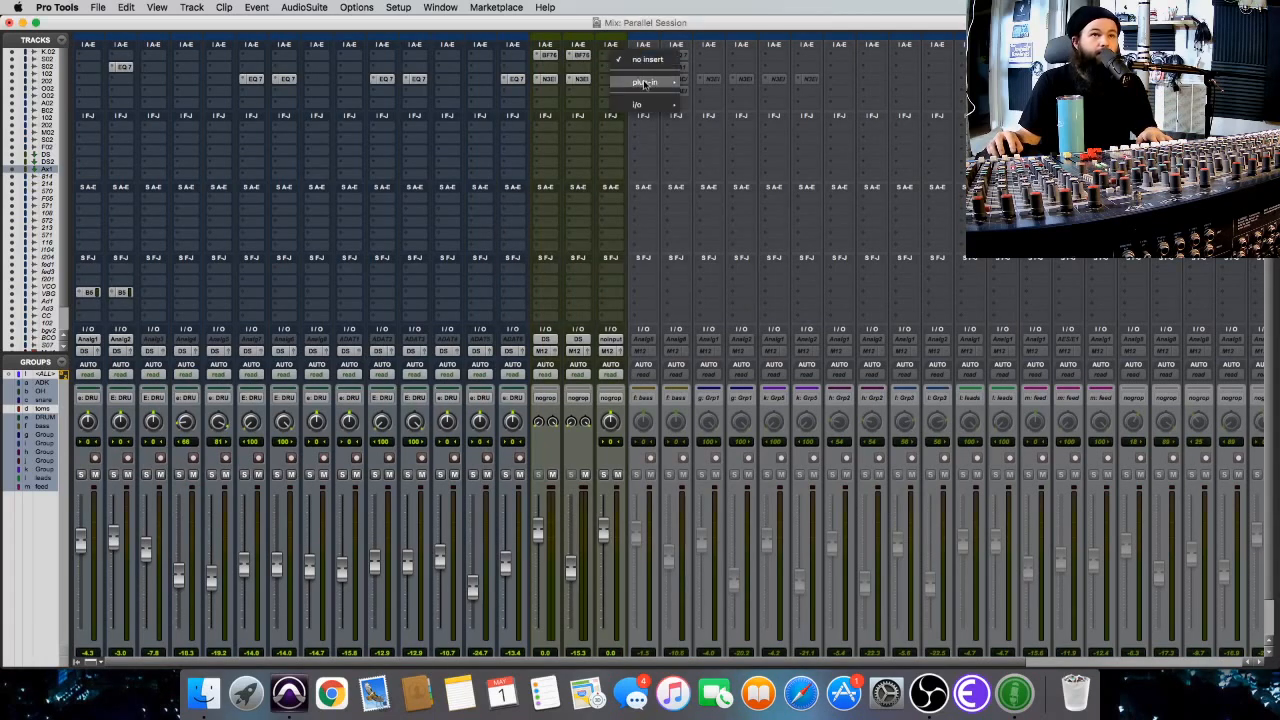
{"action": "mouse_move", "coordinate": [650, 82]}
{"action": "mouse_move", "coordinate": [735, 142]}
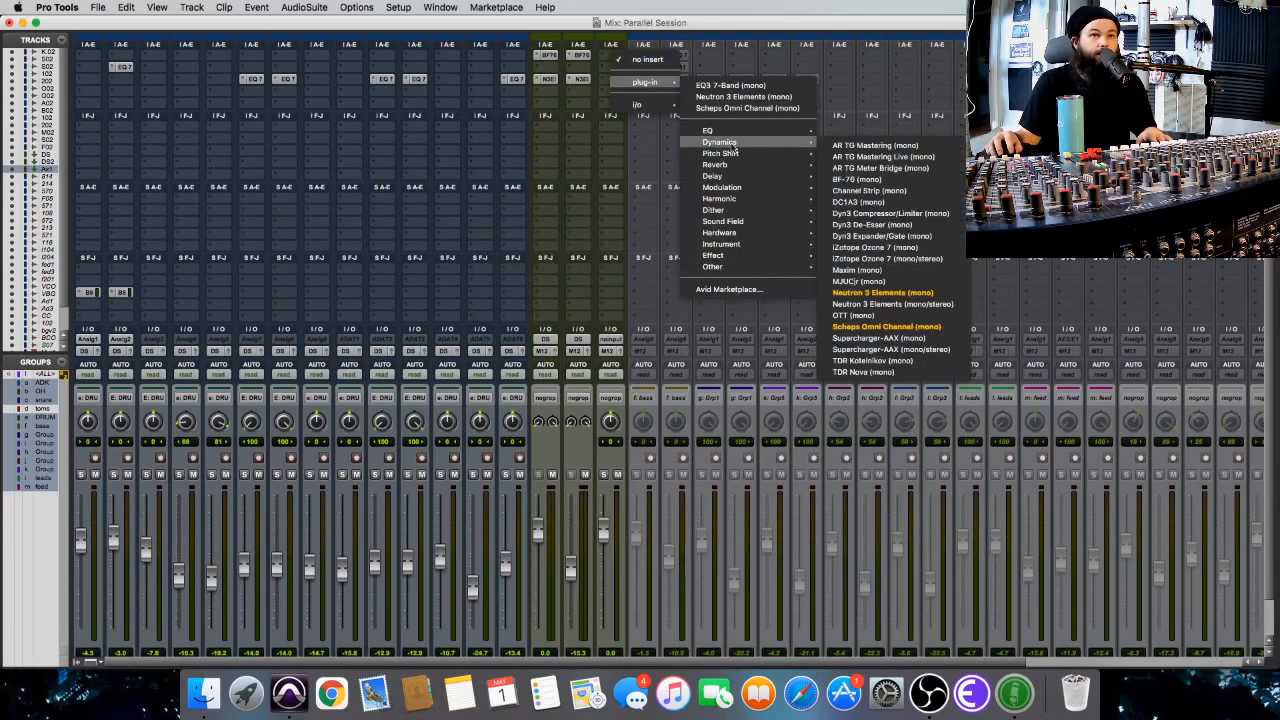
{"action": "left_click", "coordinate": [864, 179]}
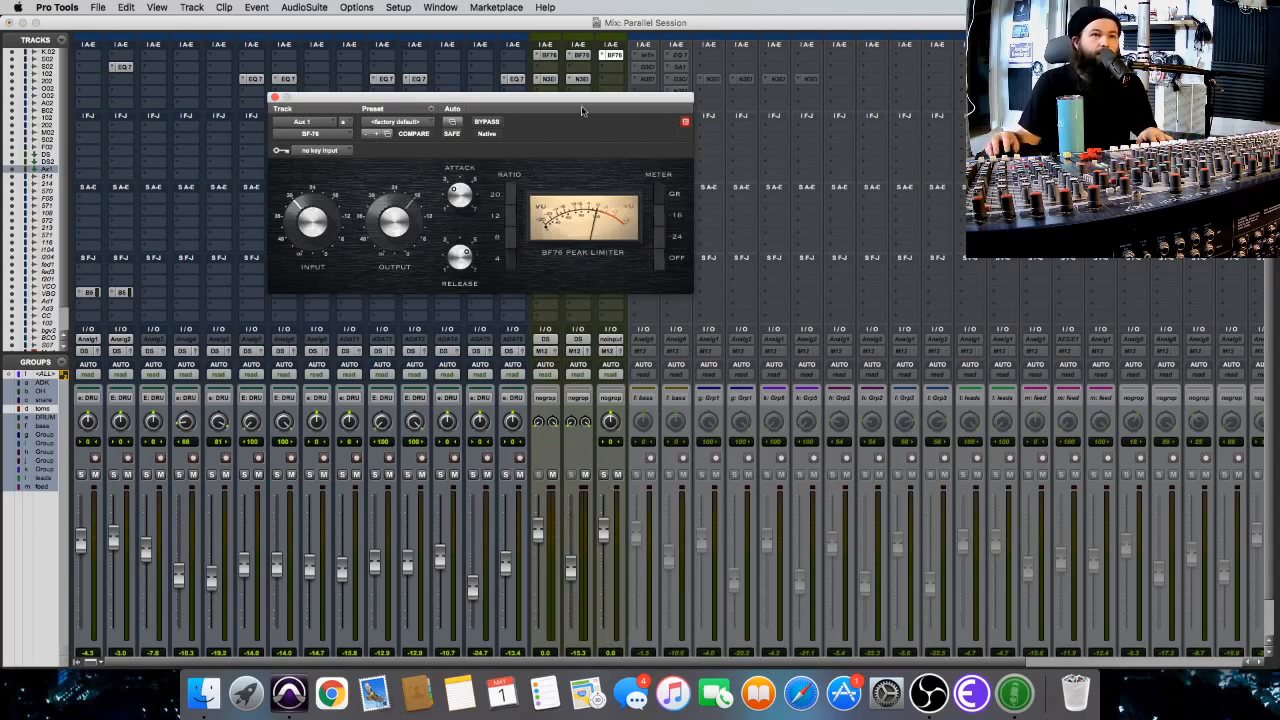
{"action": "left_click_drag", "start_coordinate": [581, 105], "coordinate": [641, 107]}
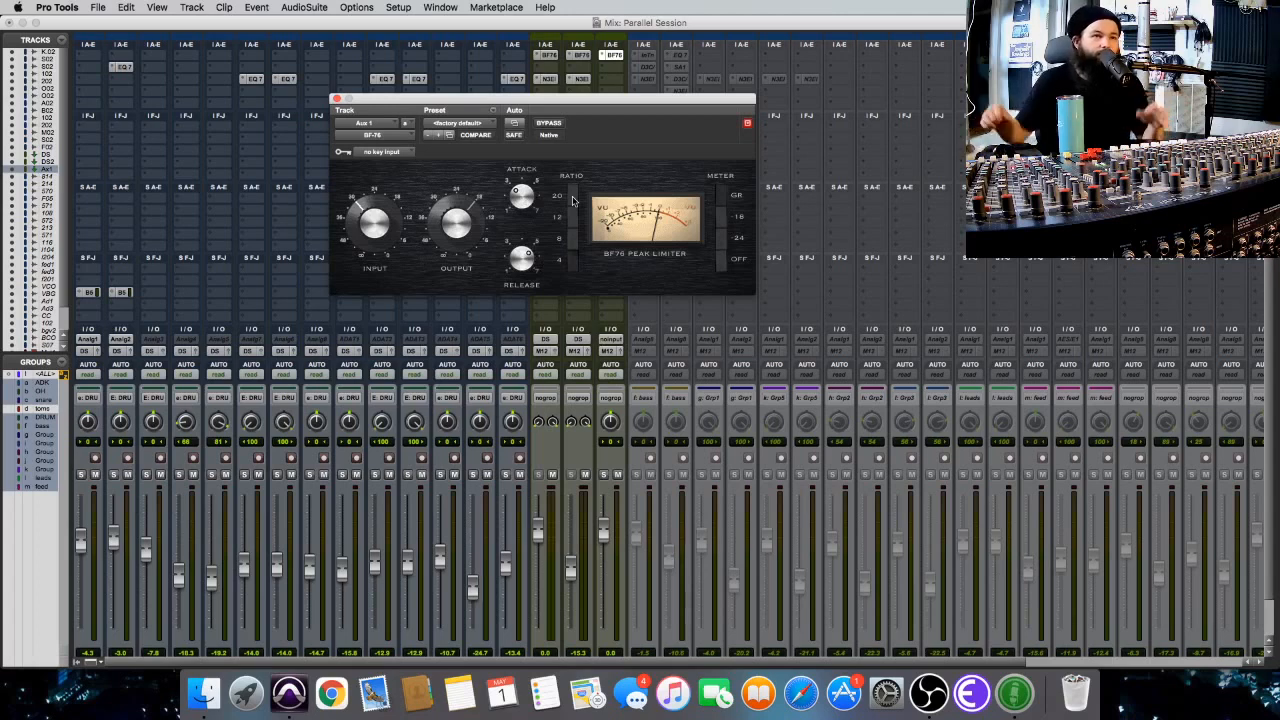
Mute the DS and DS2 tracks and set the Aux 1 input to Bus 5 (Mono).
{"action": "left_click", "coordinate": [585, 474]}
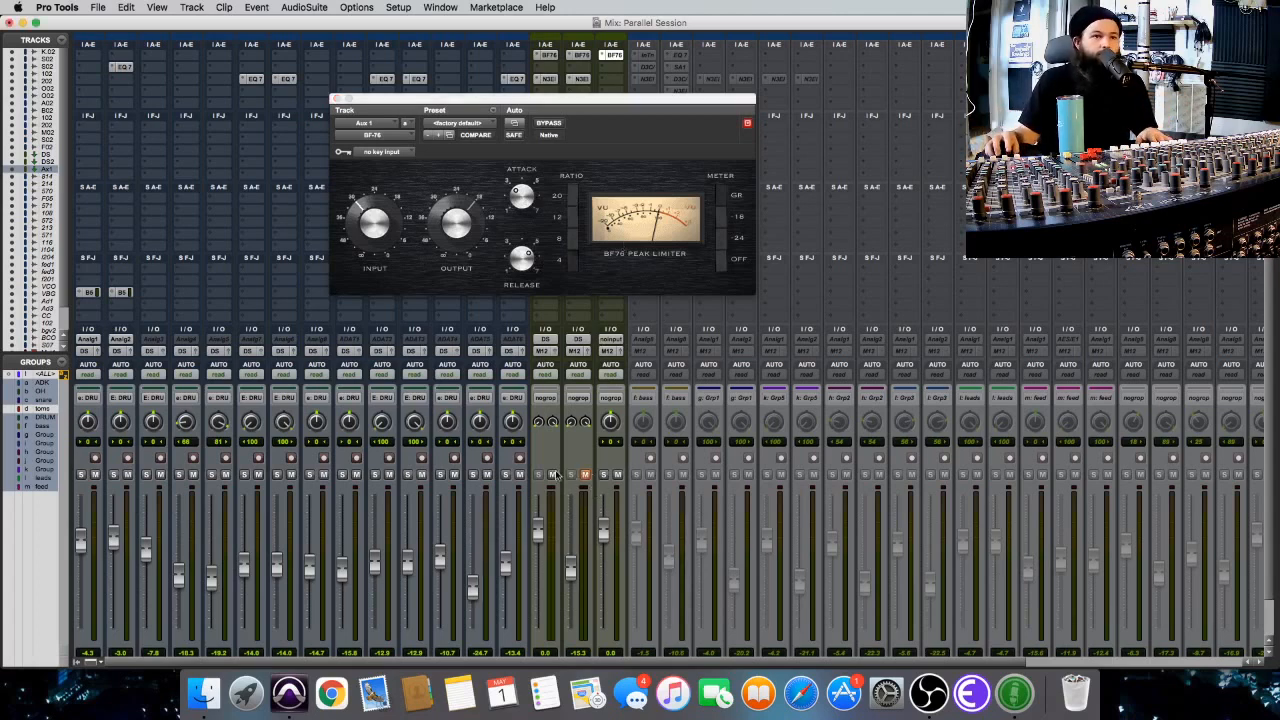
{"action": "left_click", "coordinate": [610, 339]}
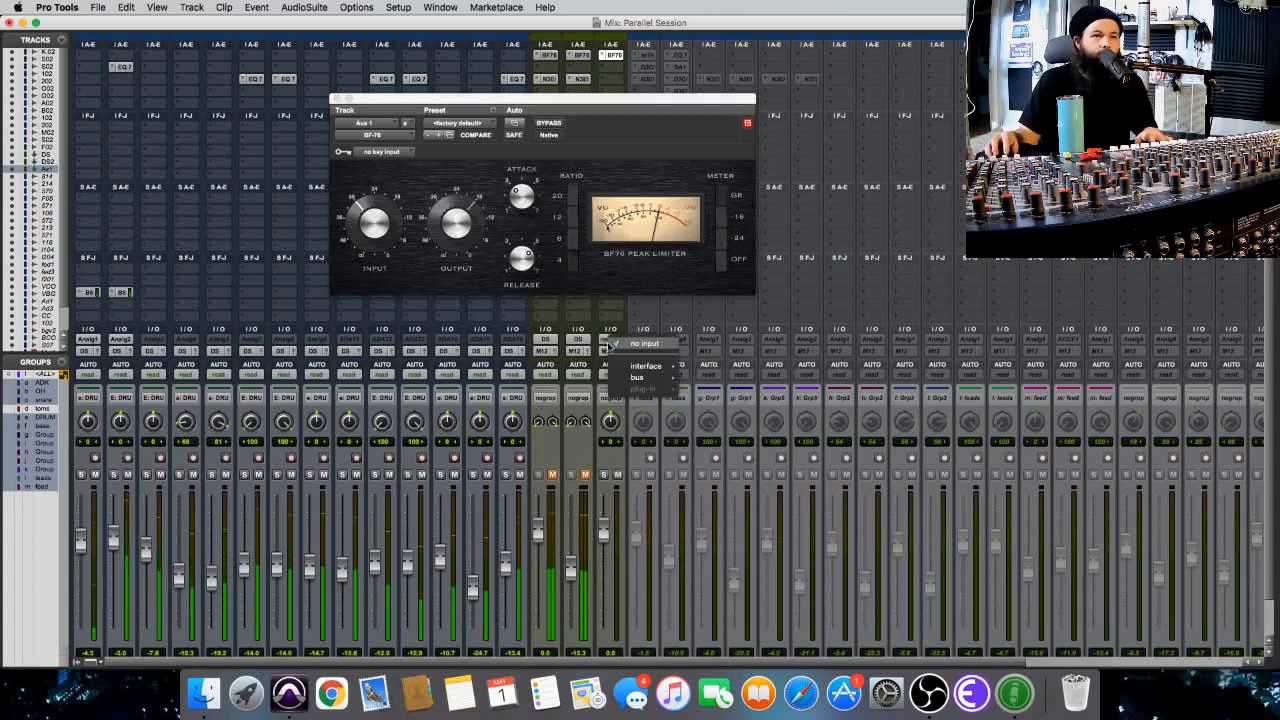
{"action": "mouse_move", "coordinate": [639, 378]}
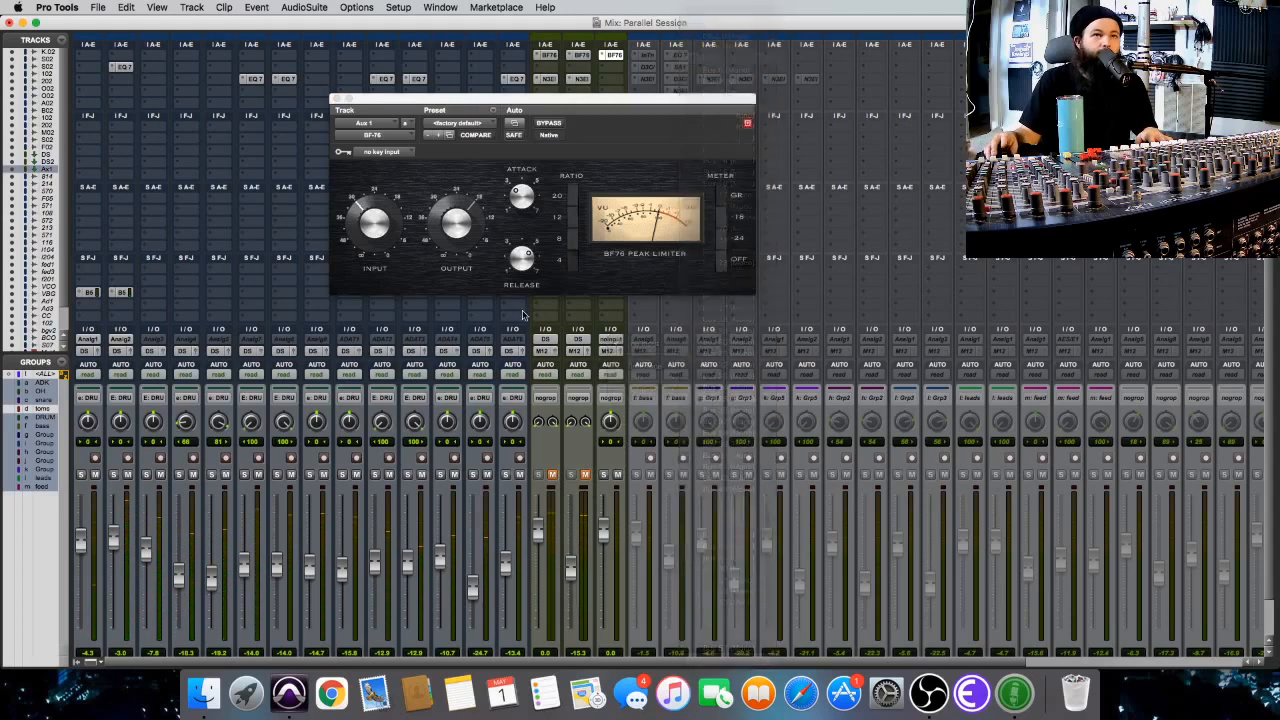
{"action": "left_click", "coordinate": [728, 58]}
Rename the Aux 1 track KSN.
{"action": "scroll", "coordinate": [600, 560], "scroll_direction": "down", "scroll_amount": 2}
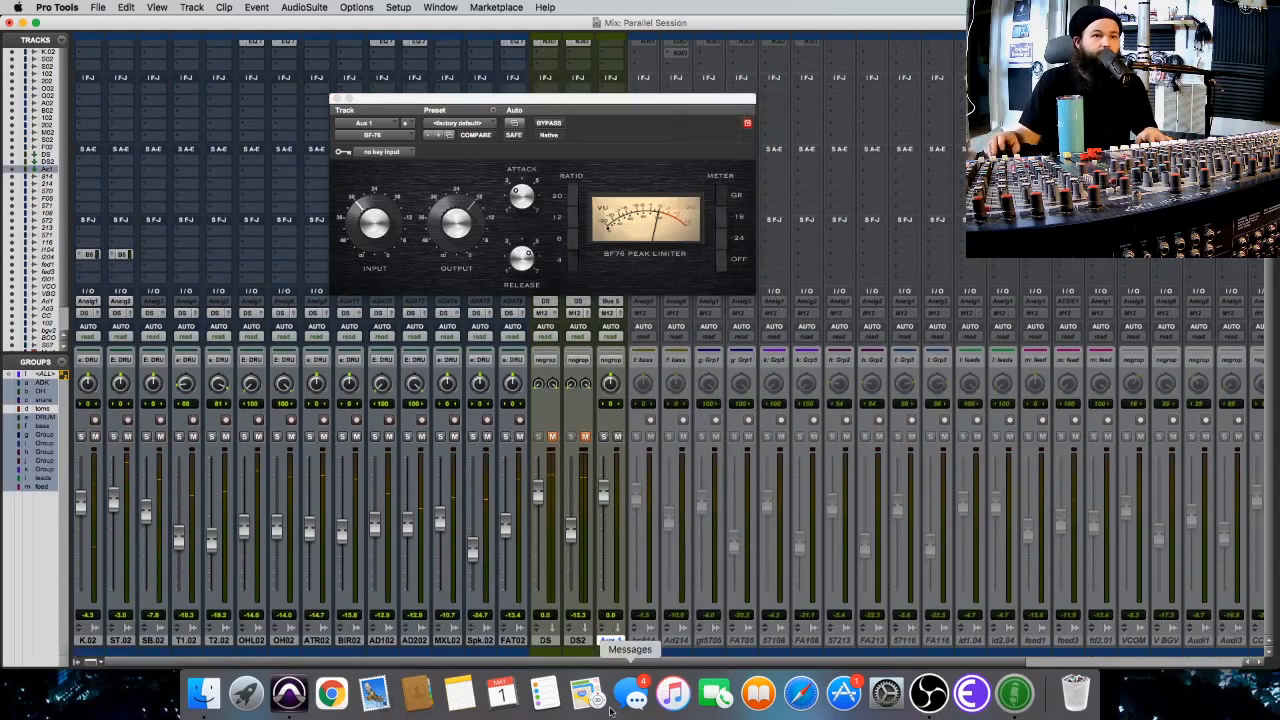
{"action": "double_click", "coordinate": [612, 640]}
{"action": "type", "text": "KSN"}
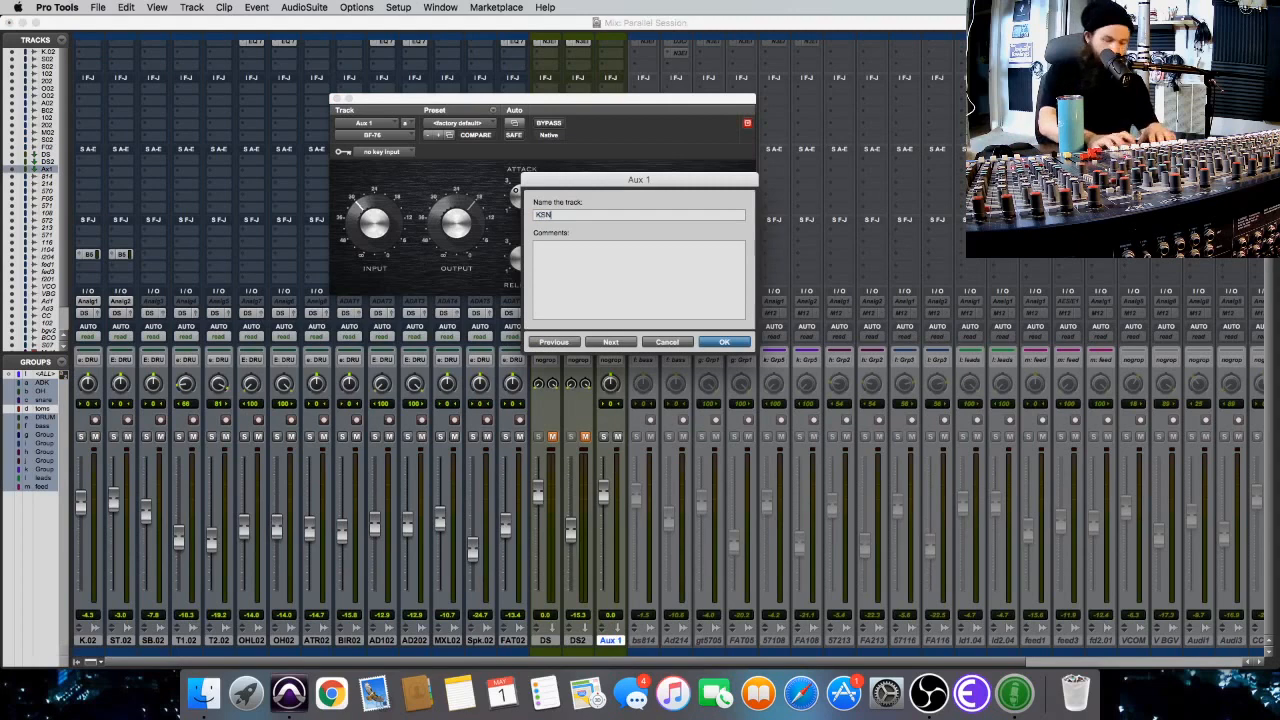
{"action": "key", "text": "Return"}
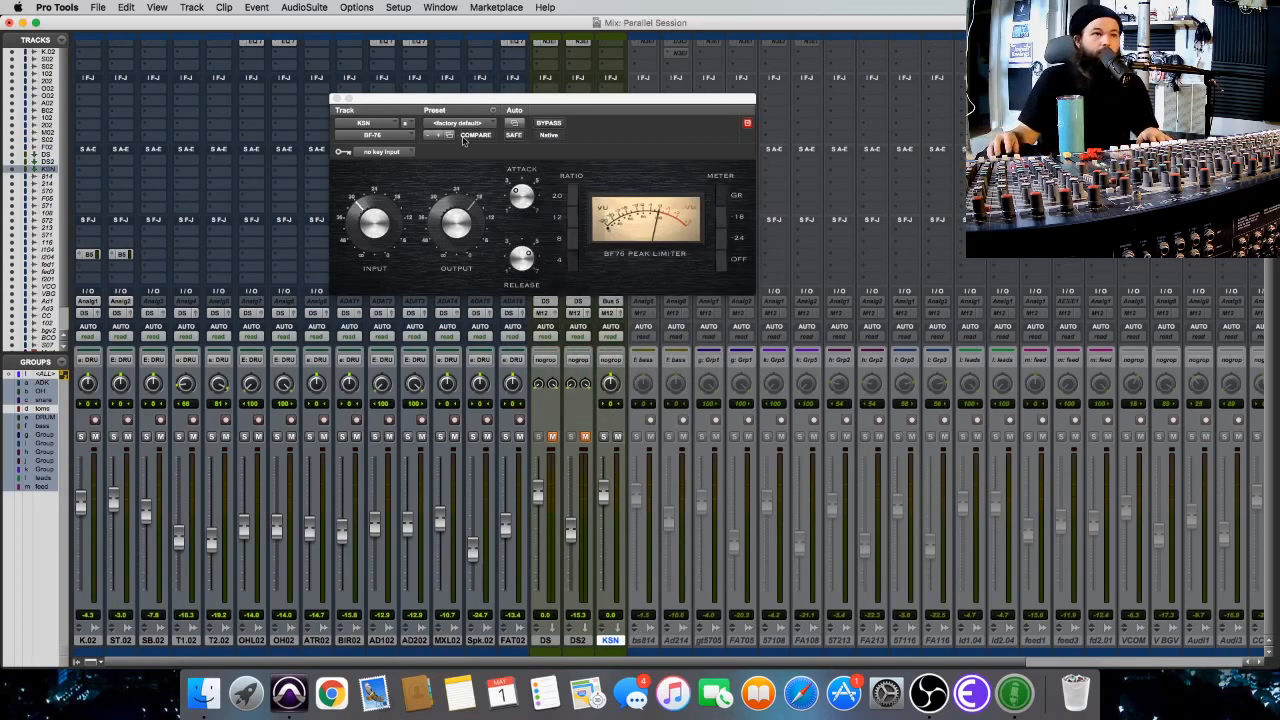
Adjust the attack and release of KSN's BF-76 limiter during playback, then close the plug-in.
{"action": "key", "text": "space"}
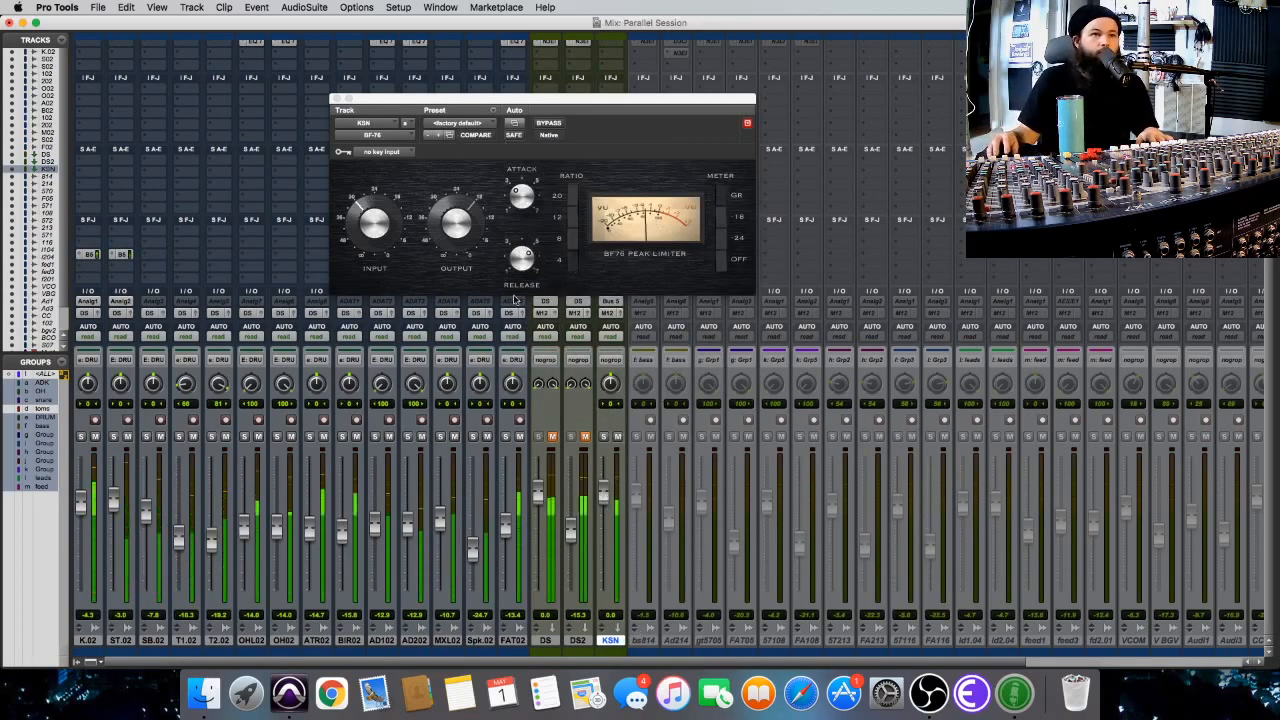
{"action": "left_click_drag", "start_coordinate": [519, 197], "coordinate": [517, 214]}
{"action": "left_click_drag", "start_coordinate": [526, 261], "coordinate": [531, 247]}
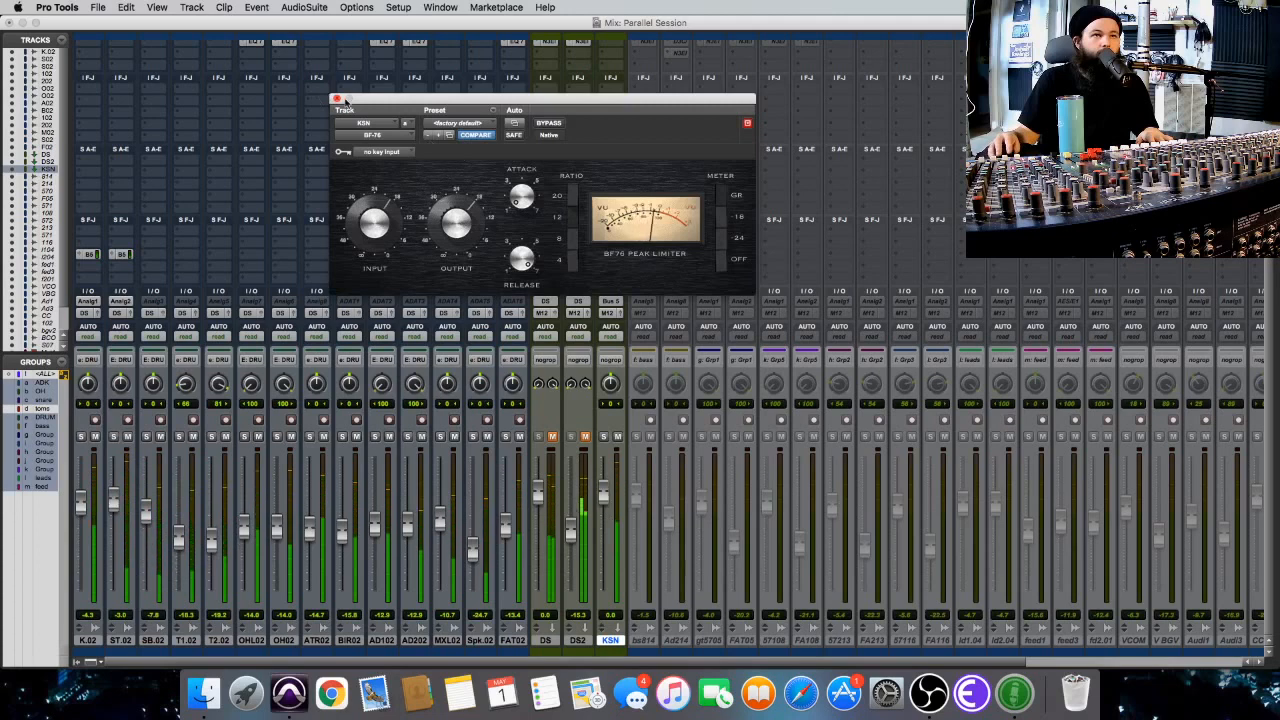
{"action": "left_click", "coordinate": [337, 99]}
Insert Neutron 3 Elements (mono) on the KSN track below the BF-76 limiter.
{"action": "scroll", "coordinate": [672, 172], "scroll_direction": "up", "scroll_amount": 2}
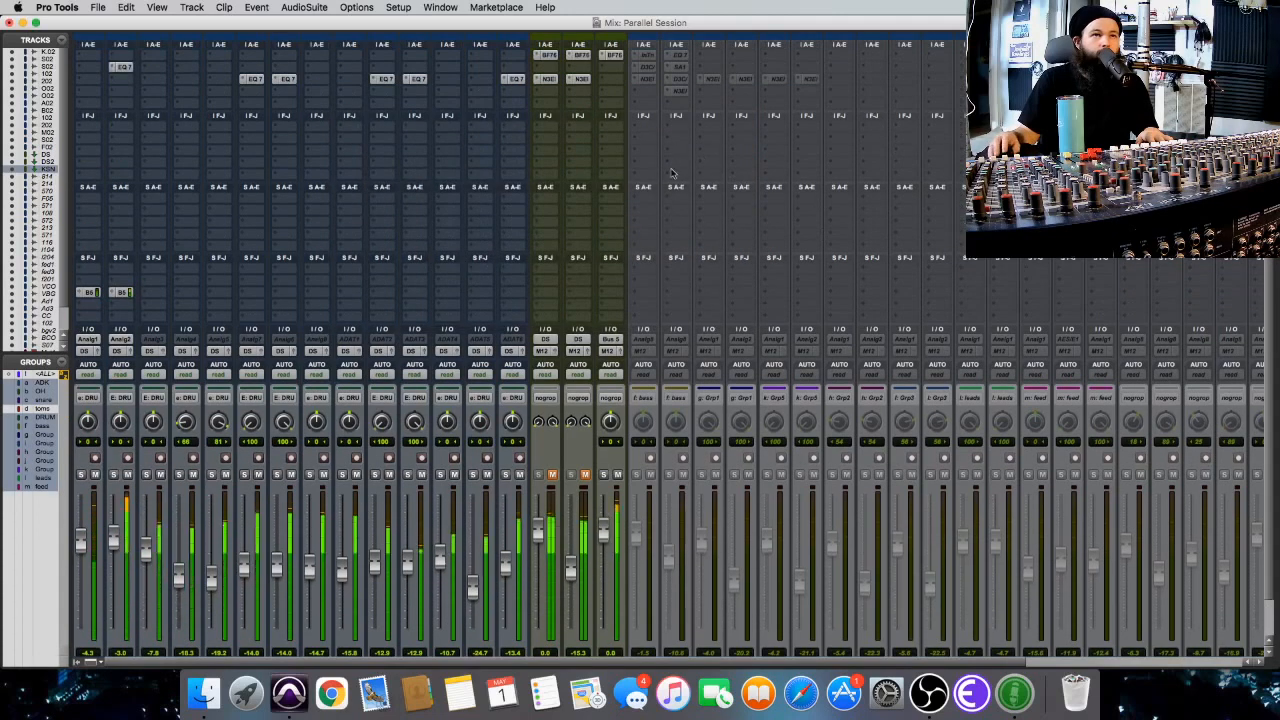
{"action": "left_click", "coordinate": [648, 80]}
{"action": "mouse_move", "coordinate": [660, 106]}
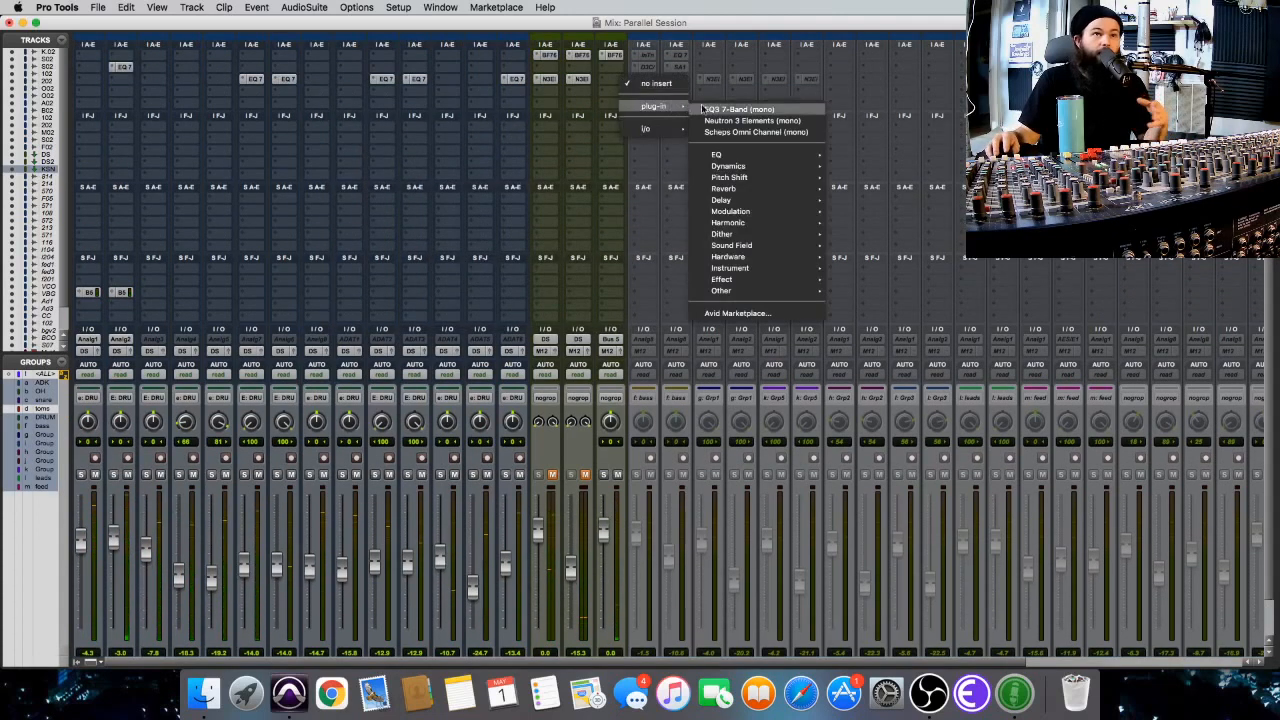
{"action": "left_click", "coordinate": [735, 120]}
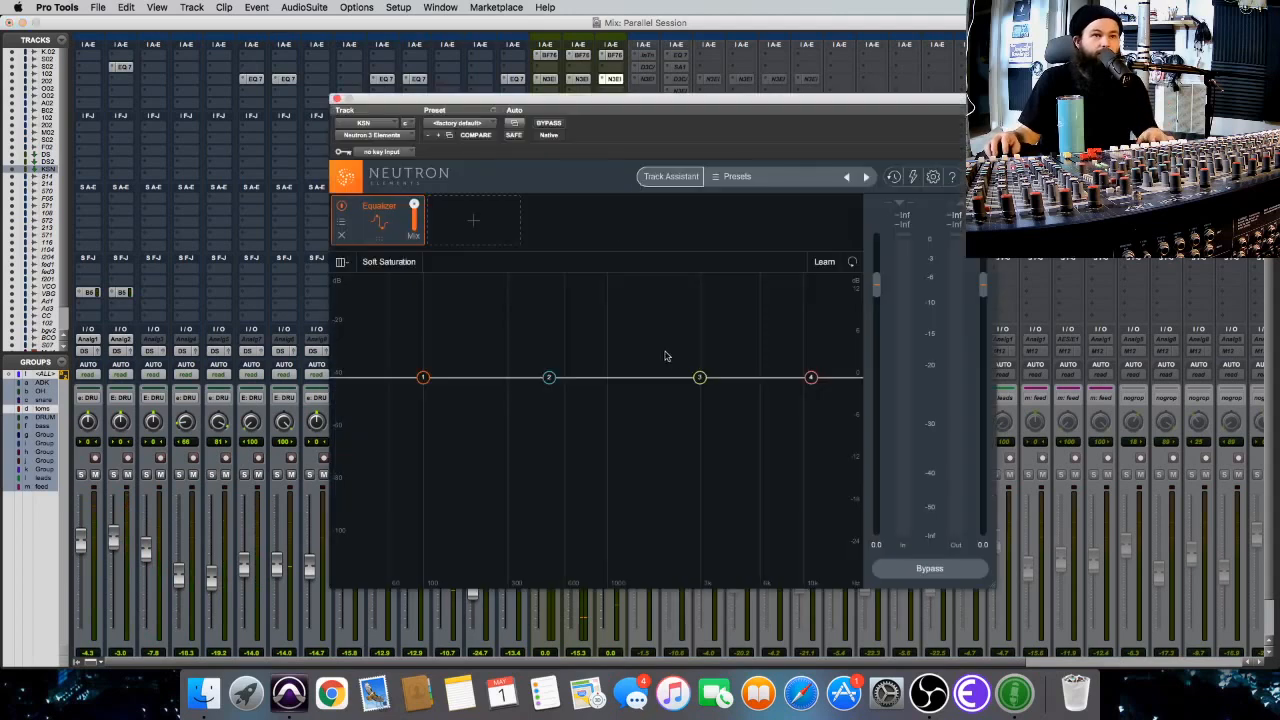
{"action": "left_click_drag", "start_coordinate": [551, 97], "coordinate": [475, 174]}
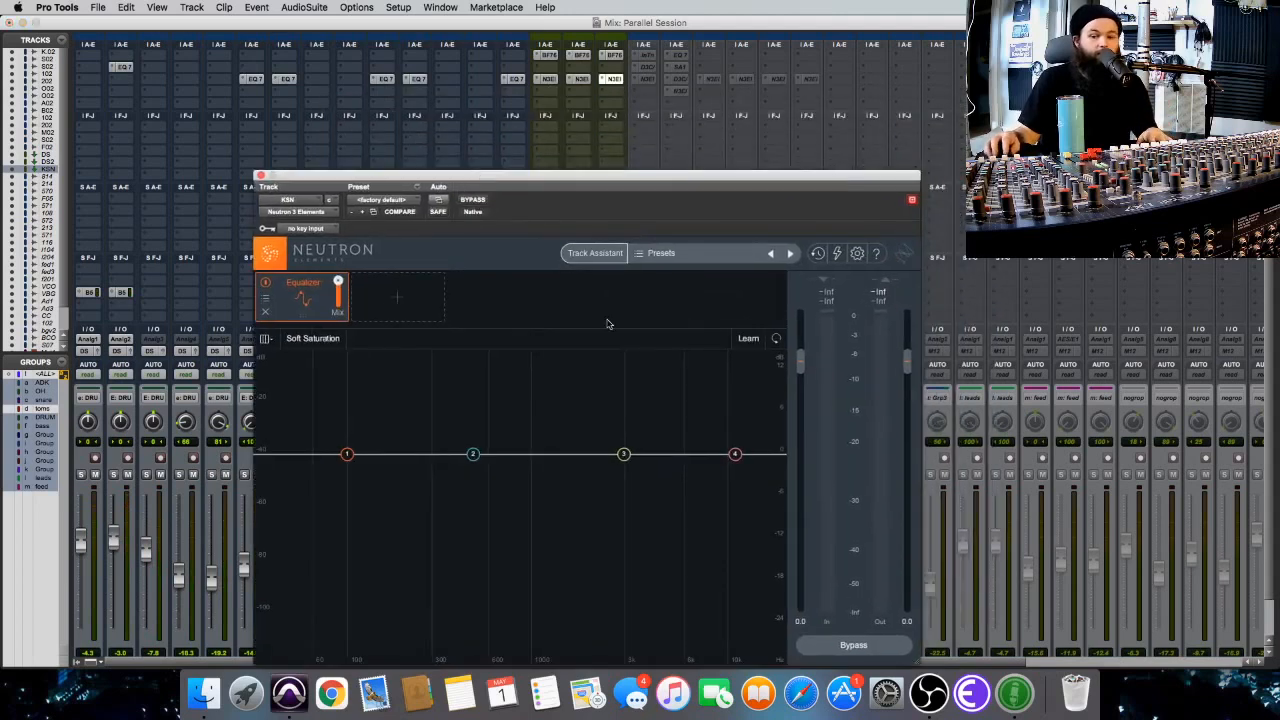
During playback, cut KSN's equalizer about 3.4 dB near 2908 Hz and add a flat lowpass at about 9378 Hz, 48 dB/oct, comparing with bypass.
{"action": "key", "text": "space"}
{"action": "mouse_move", "coordinate": [624, 455]}
{"action": "left_mouse_down"}
{"action": "mouse_move", "coordinate": [643, 417]}
{"action": "mouse_move", "coordinate": [689, 406]}
{"action": "mouse_move", "coordinate": [614, 392]}
{"action": "mouse_move", "coordinate": [622, 502]}
{"action": "mouse_move", "coordinate": [620, 478]}
{"action": "left_mouse_up"}
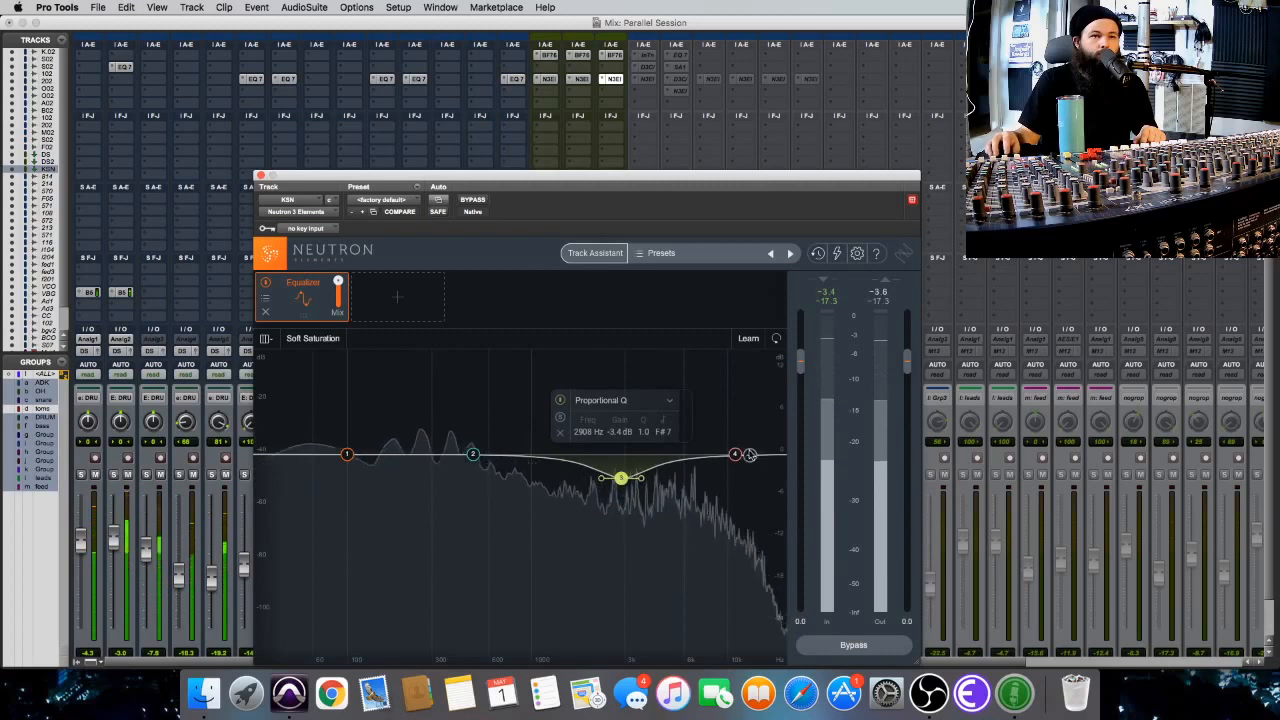
{"action": "mouse_move", "coordinate": [736, 455]}
{"action": "left_mouse_down"}
{"action": "mouse_move", "coordinate": [746, 491]}
{"action": "mouse_move", "coordinate": [726, 400]}
{"action": "mouse_move", "coordinate": [737, 404]}
{"action": "mouse_move", "coordinate": [721, 407]}
{"action": "left_mouse_up"}
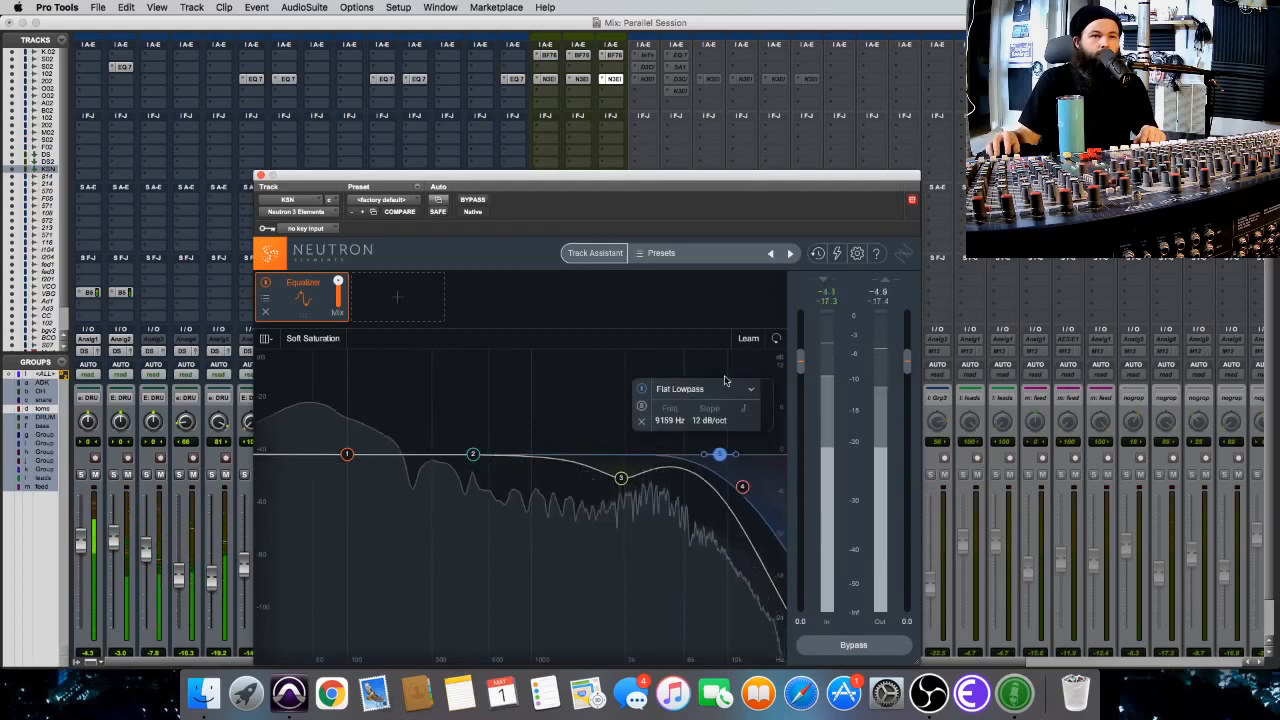
{"action": "left_click", "coordinate": [725, 388]}
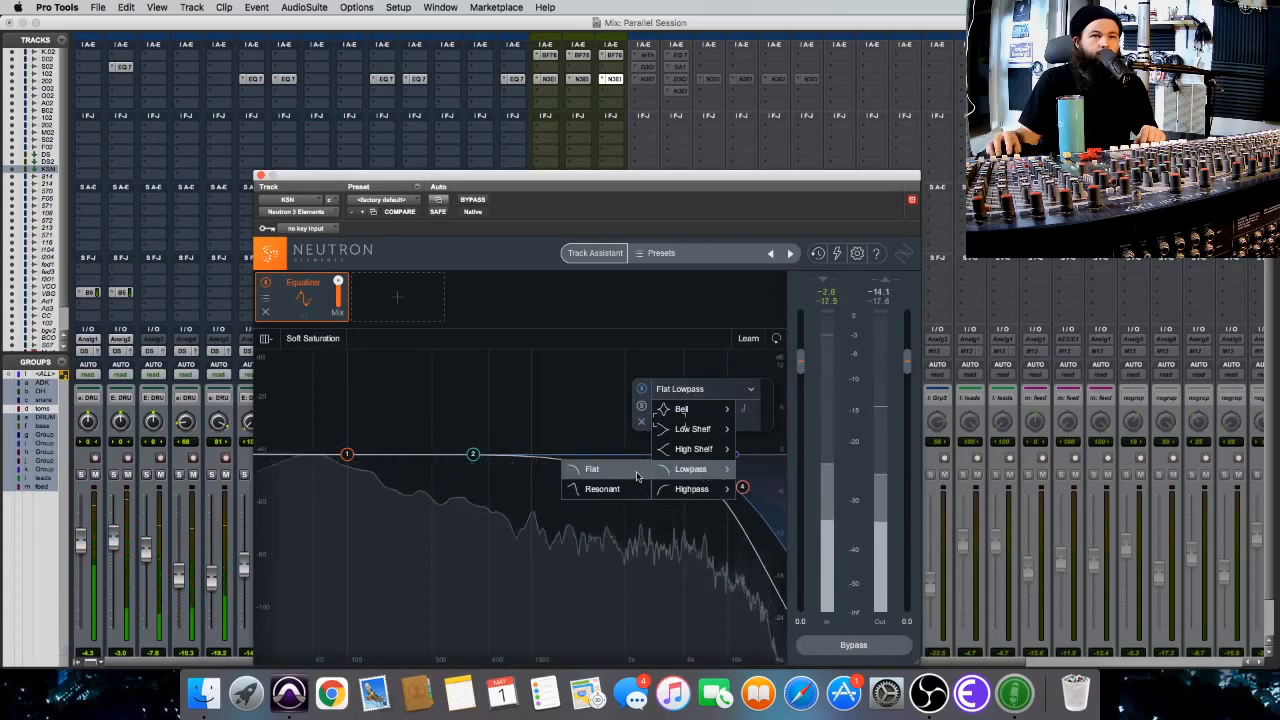
{"action": "left_click", "coordinate": [636, 476]}
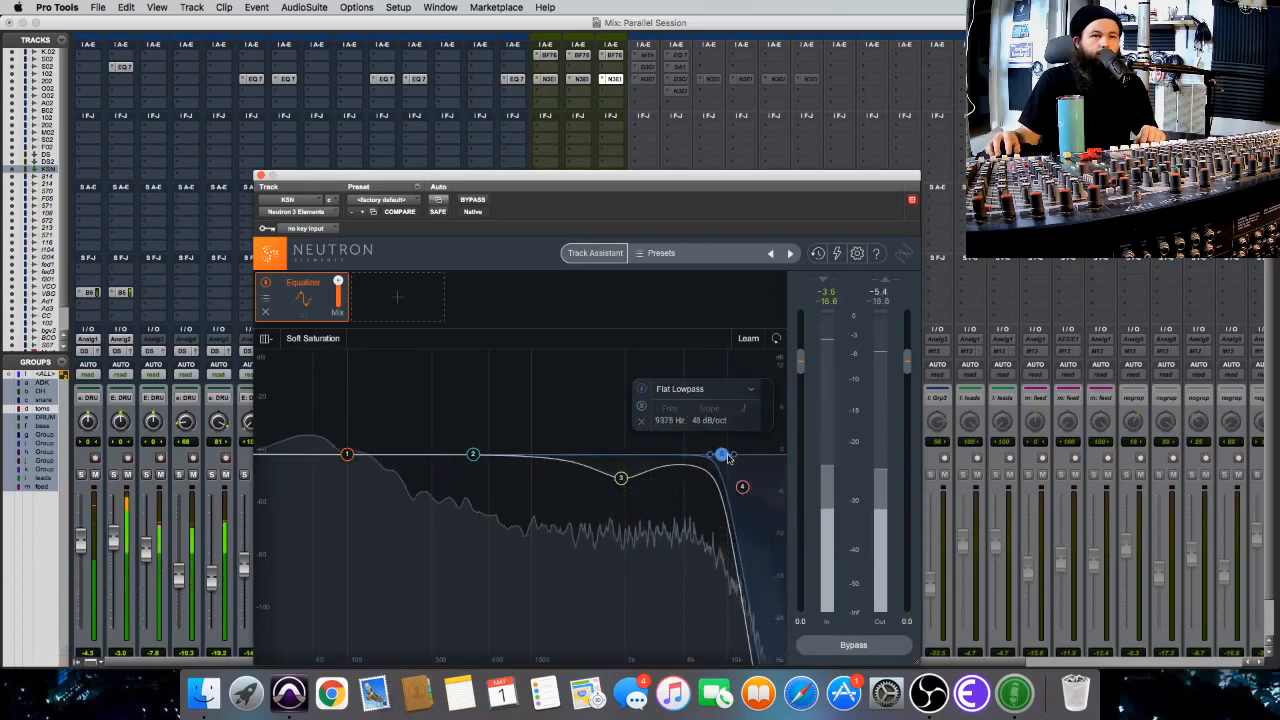
{"action": "left_click", "coordinate": [470, 200]}
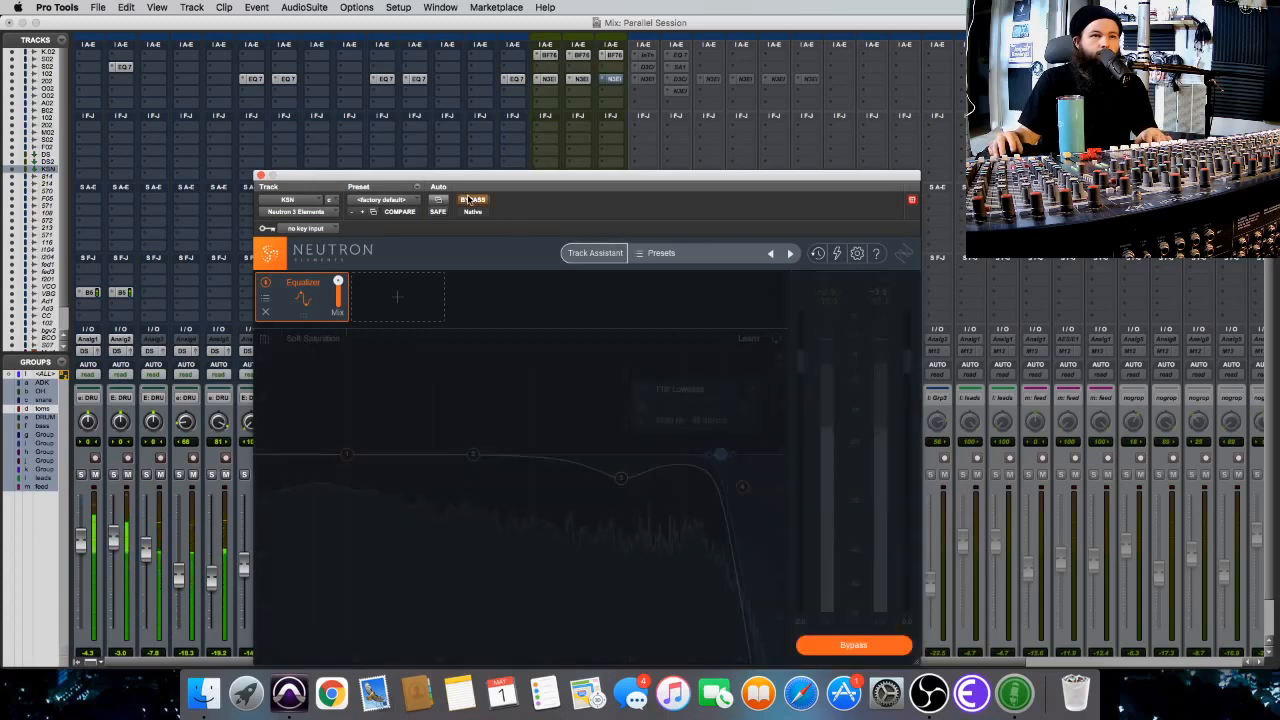
{"action": "left_click", "coordinate": [470, 200]}
Change KSN's lowest EQ band to a flat highpass at about 44 Hz with a 48 dB/oct slope, then close Neutron.
{"action": "left_click_drag", "start_coordinate": [341, 457], "coordinate": [347, 466]}
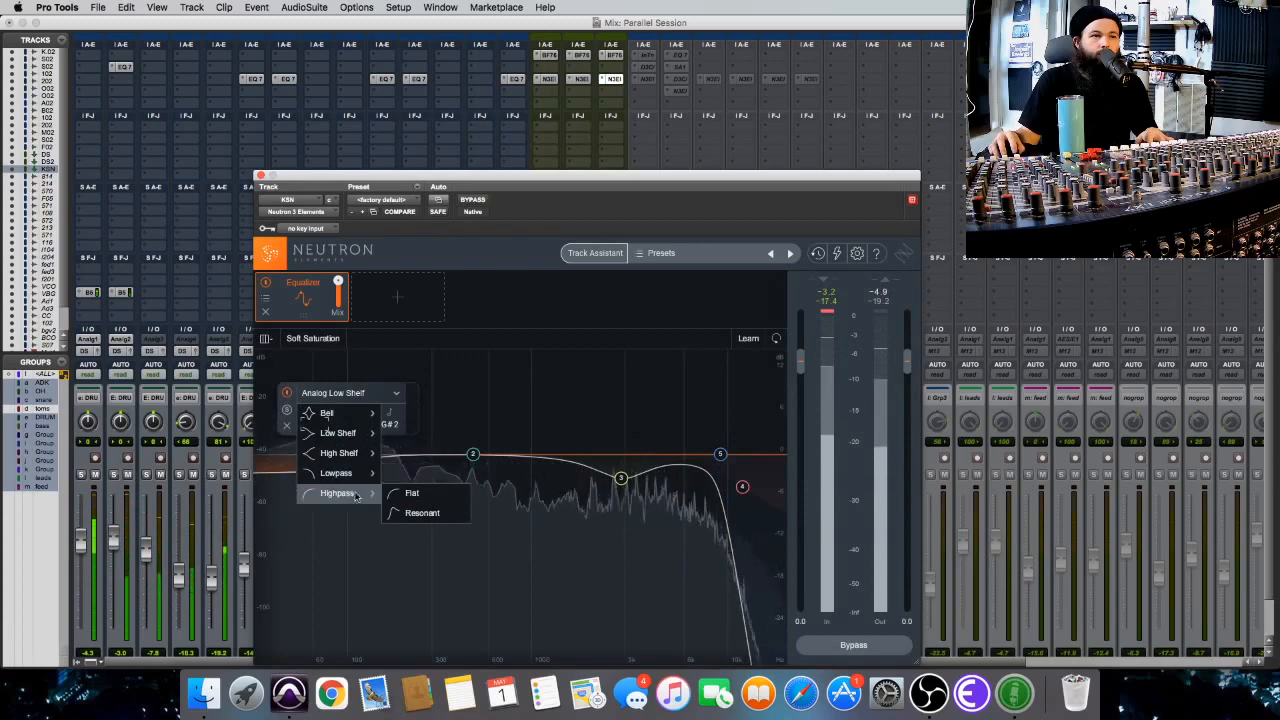
{"action": "left_click", "coordinate": [408, 490]}
{"action": "left_click_drag", "start_coordinate": [326, 456], "coordinate": [291, 447]}
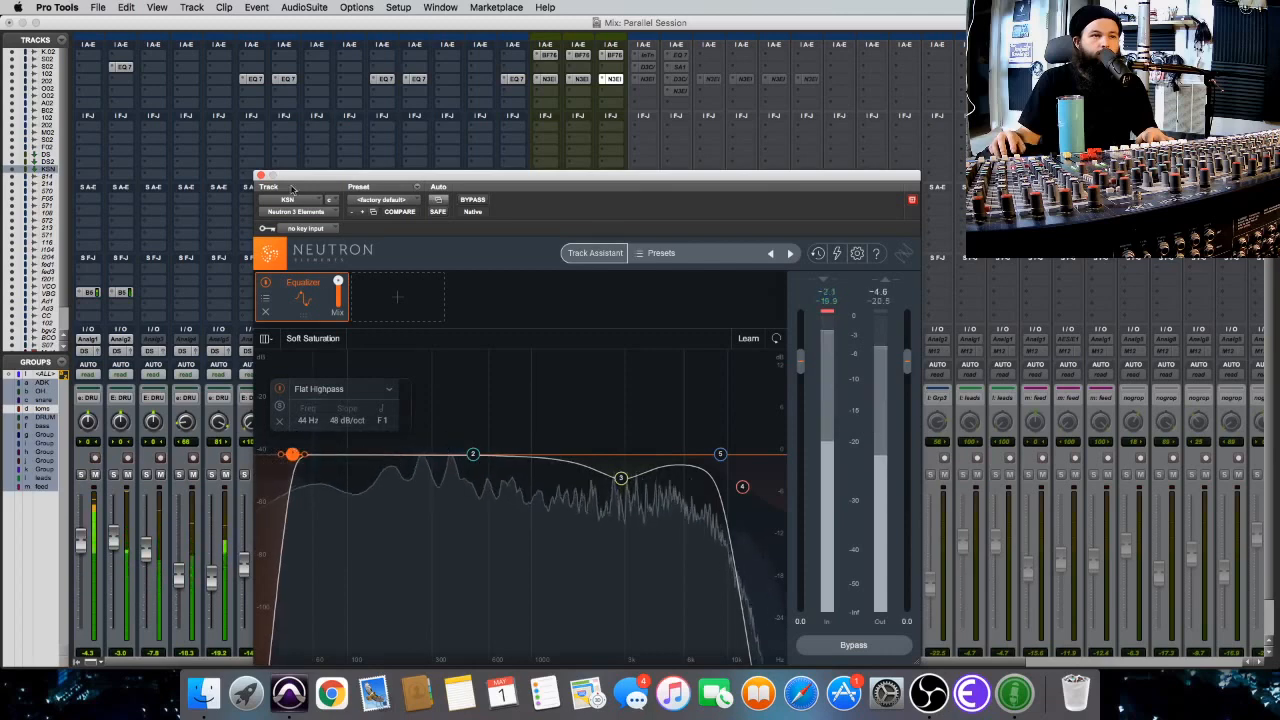
{"action": "left_click", "coordinate": [260, 175]}
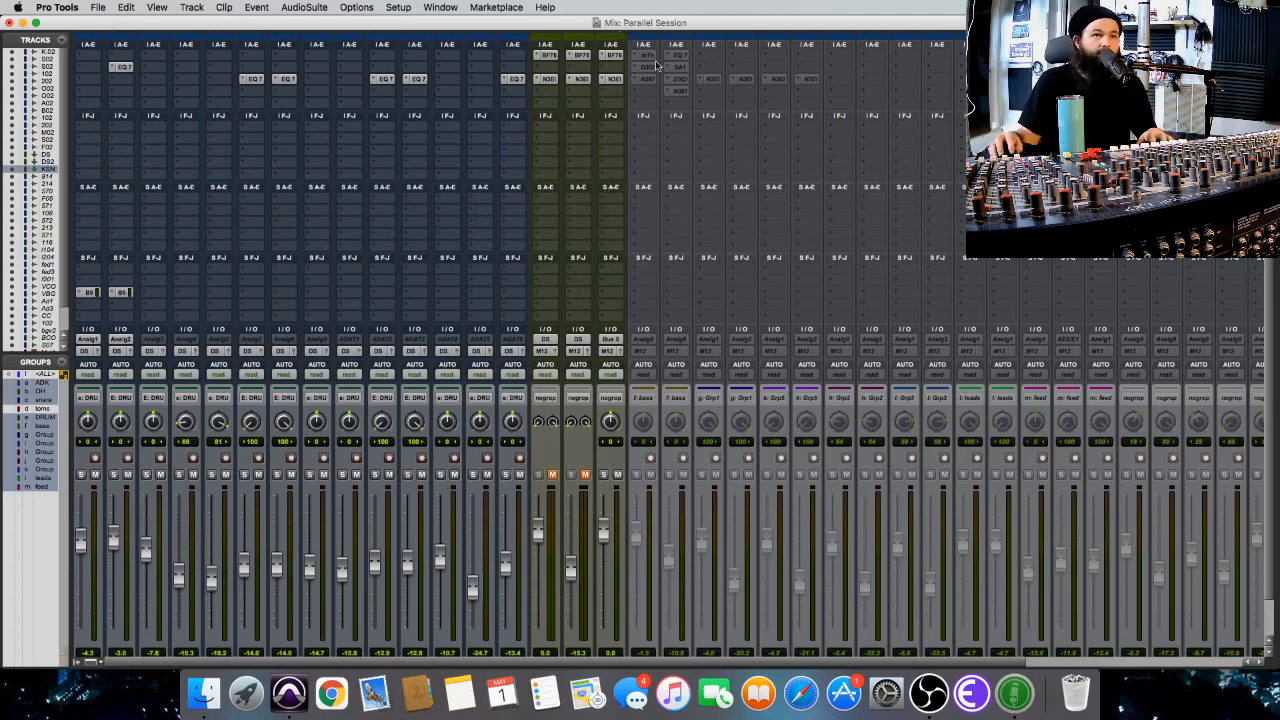
Mute KSN, pull its fader all the way down, and unmute the DS and DS2 tracks.
{"action": "key", "text": "space"}
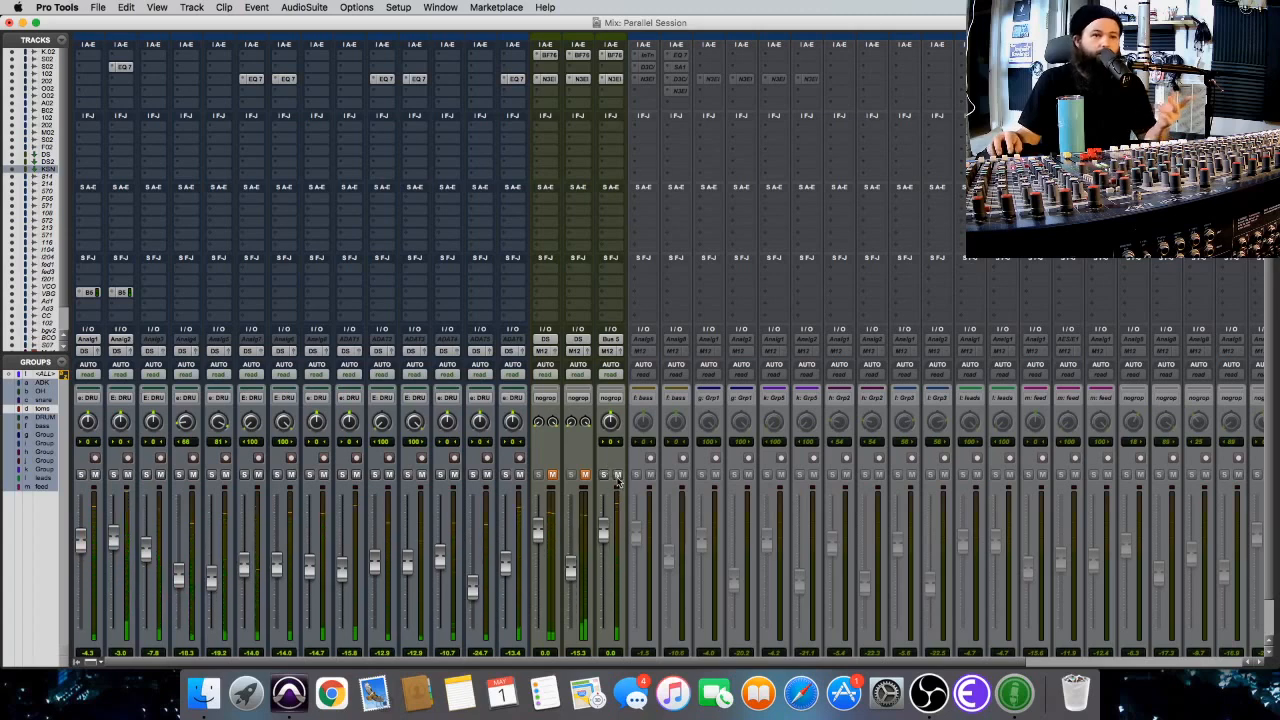
{"action": "left_click_drag", "start_coordinate": [603, 532], "coordinate": [598, 670]}
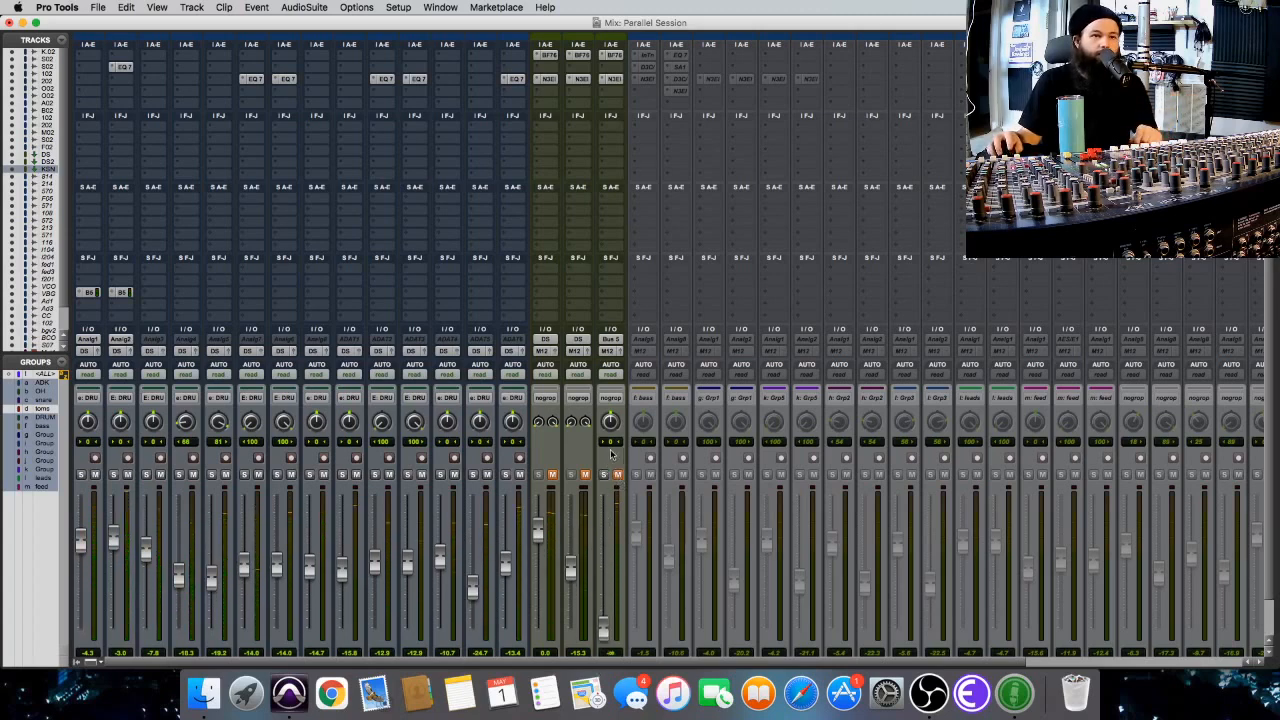
{"action": "left_click", "coordinate": [551, 474]}
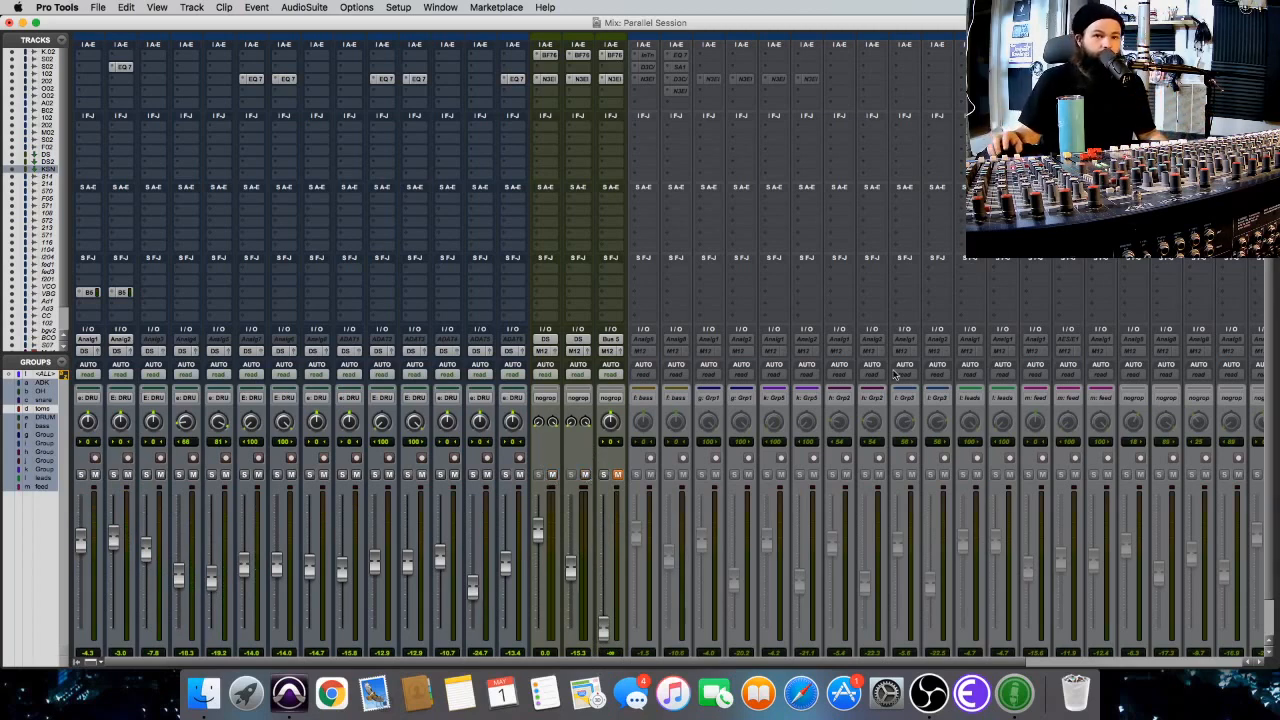
{"action": "scroll", "coordinate": [658, 370], "scroll_direction": "down", "scroll_amount": 2}
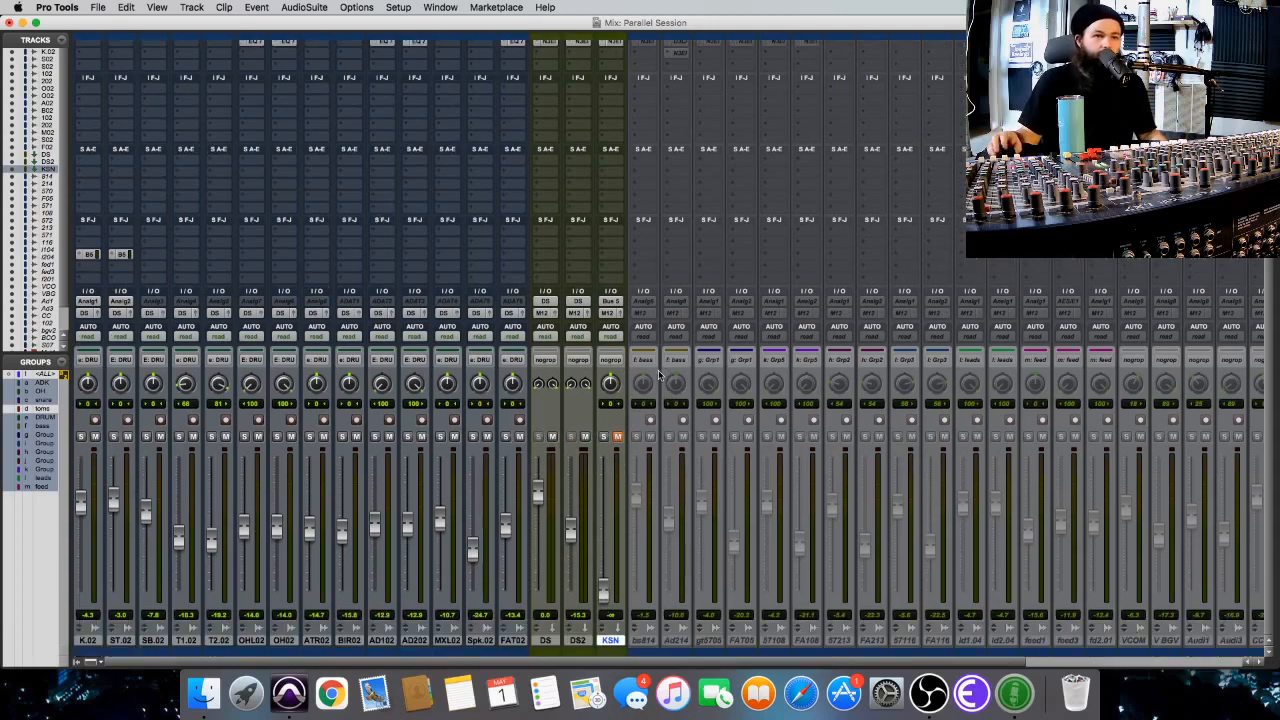
Unmute KSN during playback and blend it in by raising its fader to about -7 dB.
{"action": "key", "text": "space"}
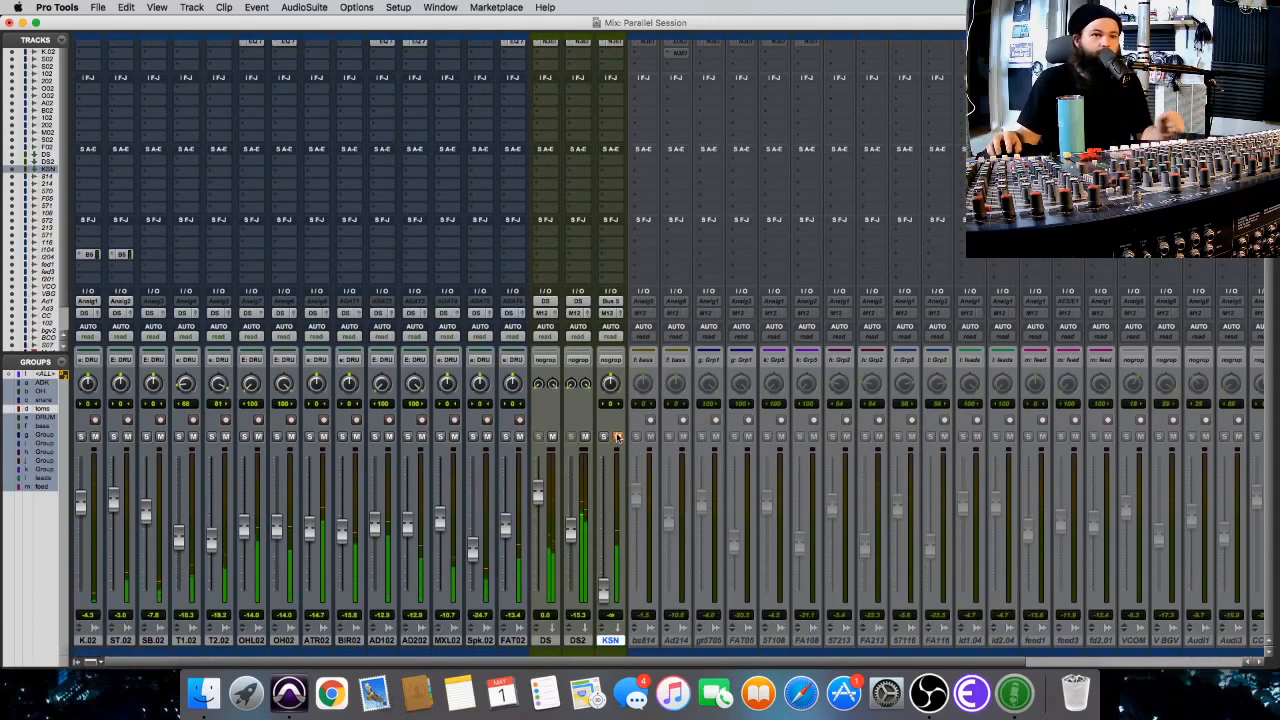
{"action": "left_click_drag", "start_coordinate": [604, 590], "coordinate": [611, 545]}
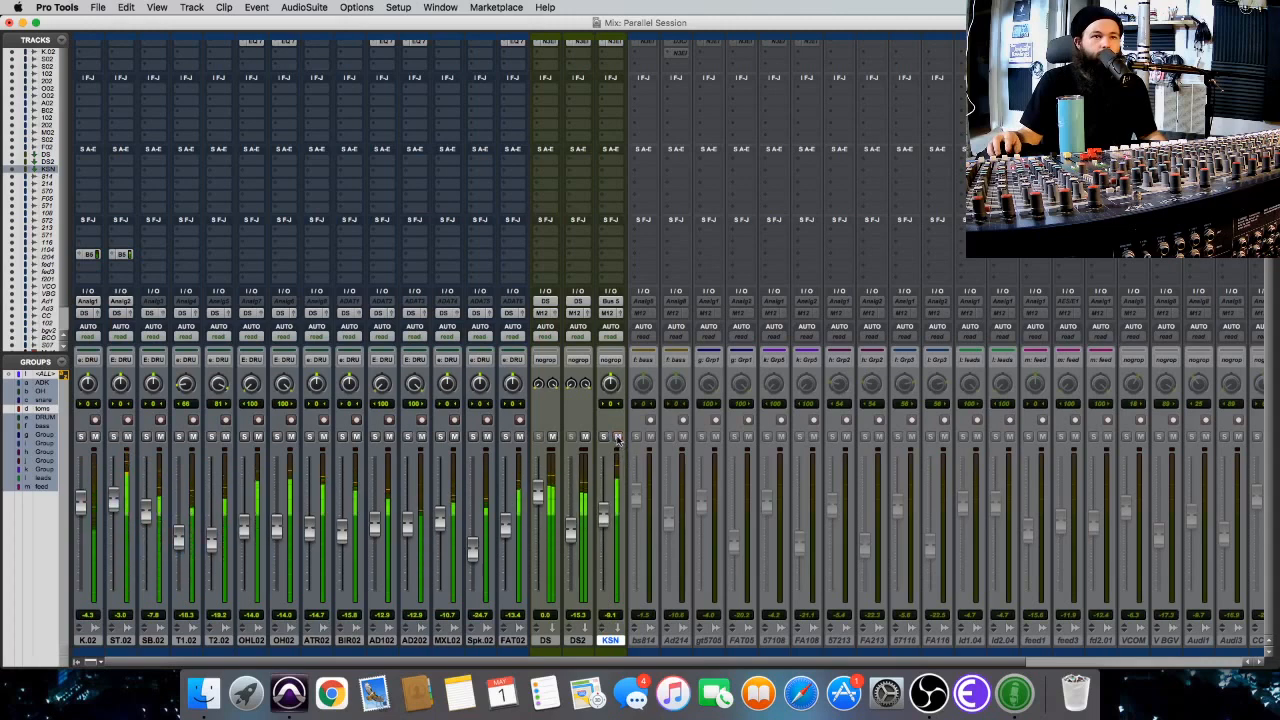
{"action": "left_click_drag", "start_coordinate": [602, 519], "coordinate": [603, 518]}
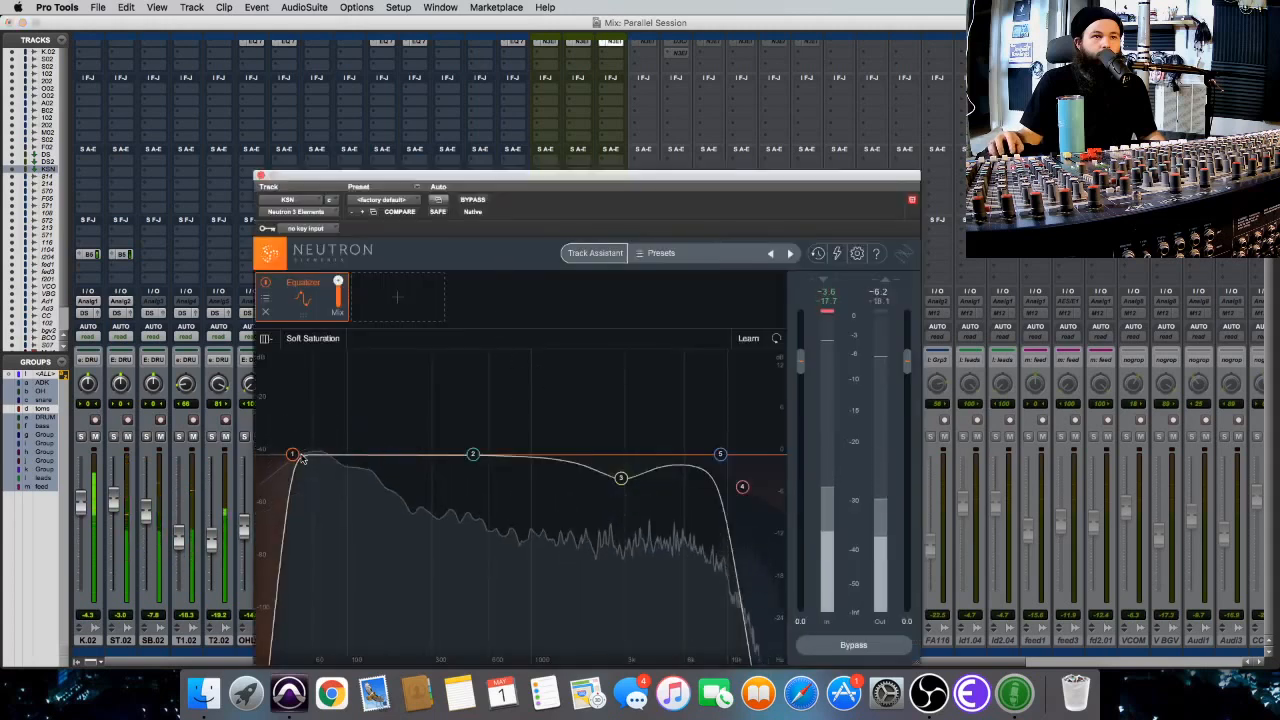
Try a gentler 6 dB/oct slope on KSN's highpass filter in Neutron.
{"action": "left_click", "coordinate": [295, 456]}
{"action": "scroll", "coordinate": [299, 457], "scroll_direction": "down", "scroll_amount": 3}
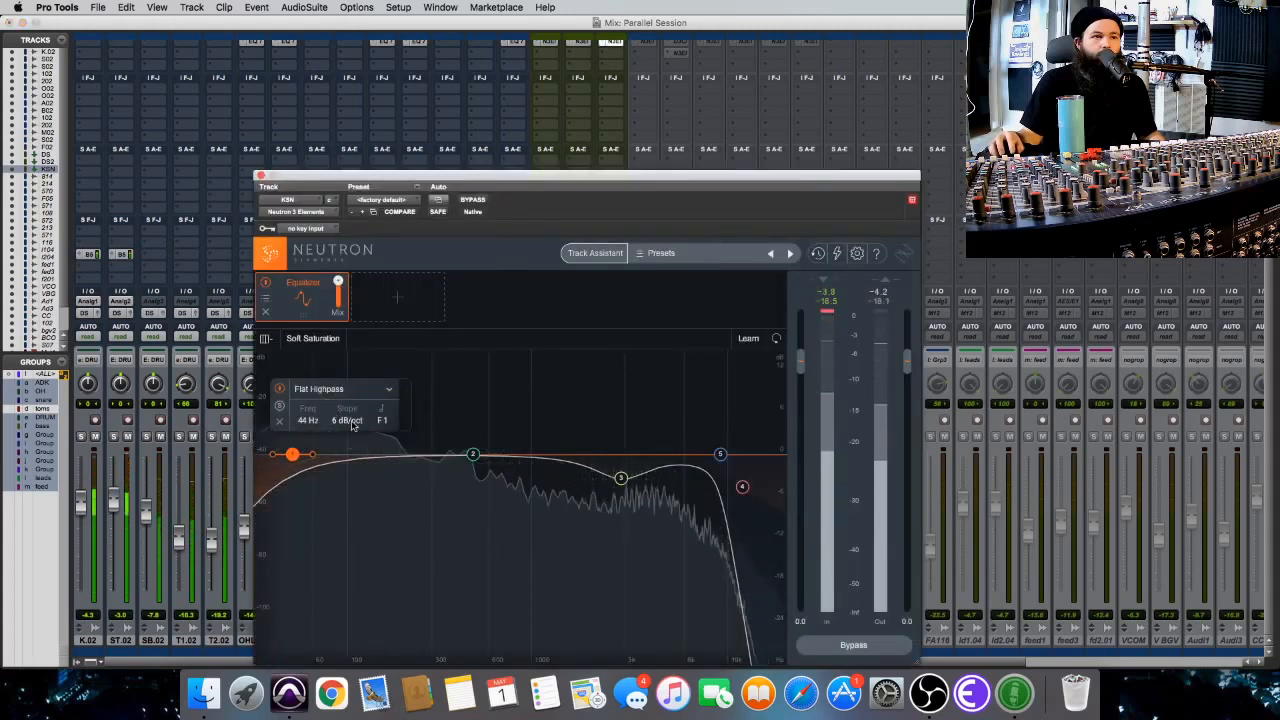
{"action": "left_click", "coordinate": [351, 391]}
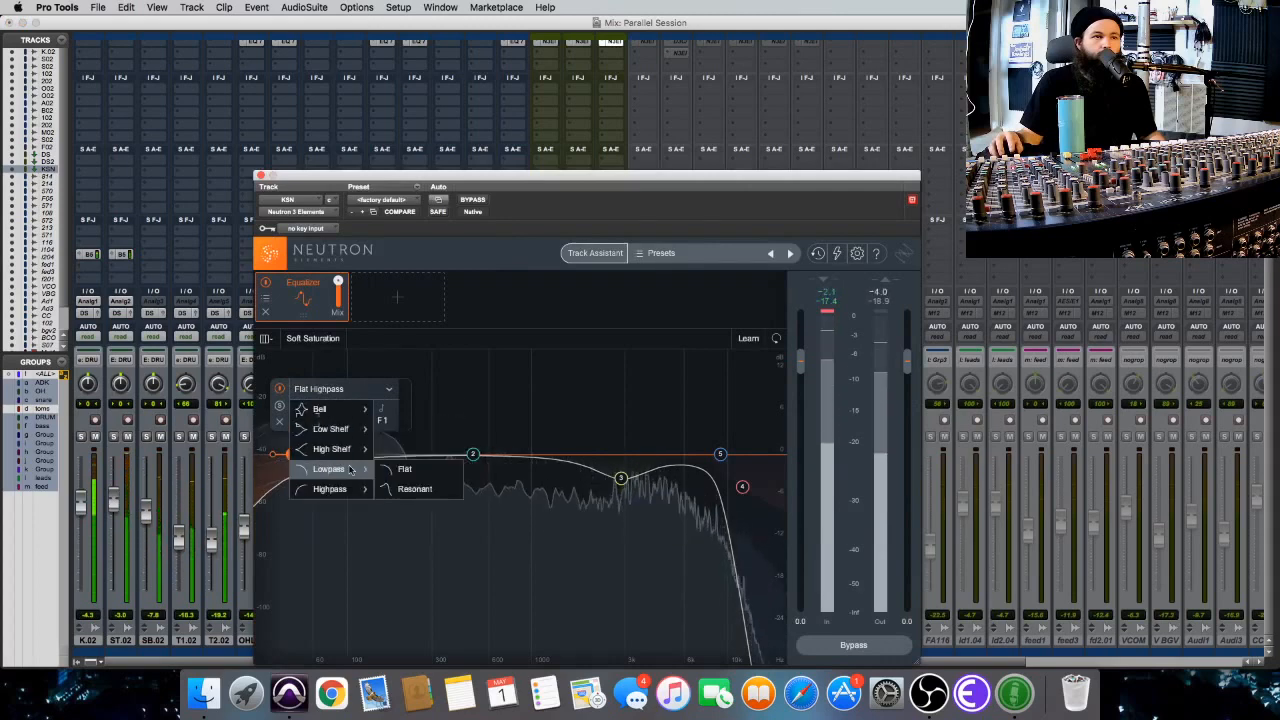
{"action": "left_click", "coordinate": [320, 473]}
{"action": "scroll", "coordinate": [293, 456], "scroll_direction": "up", "scroll_amount": 7}
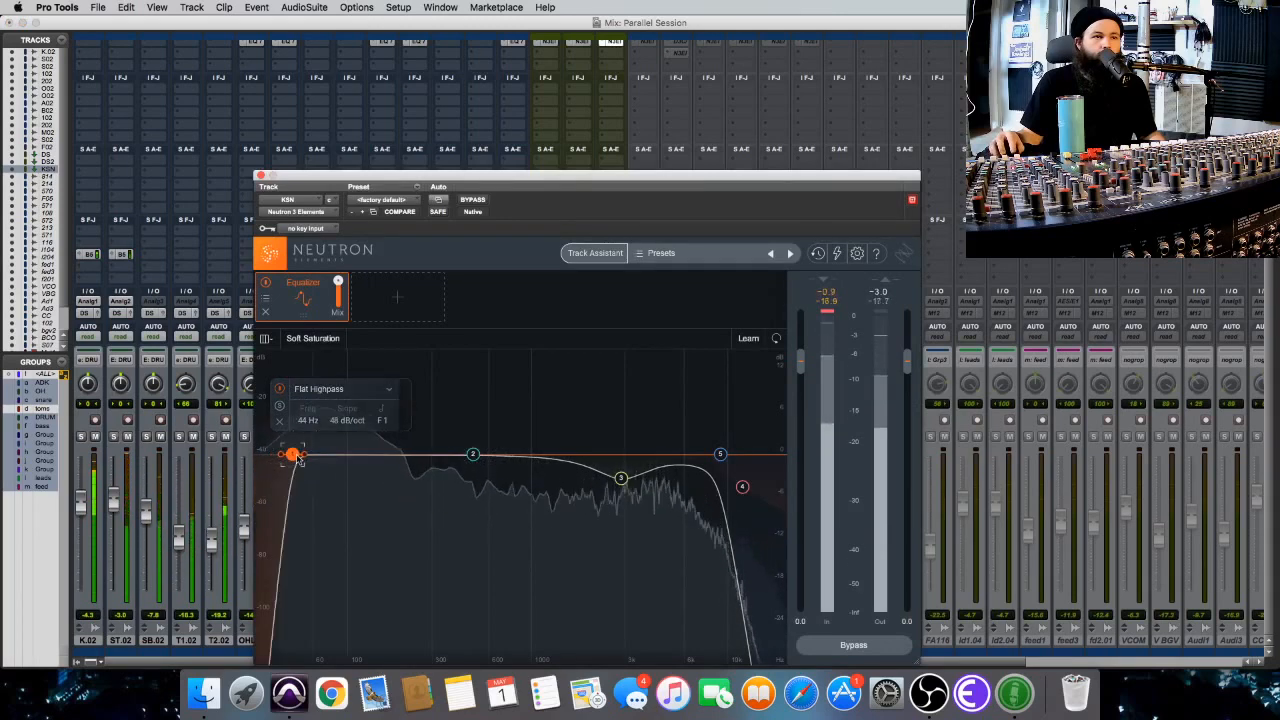
Lower KSN's highpass frequency to about 38 Hz, close Neutron, and raise the KSN fader to about -6 dB.
{"action": "left_click_drag", "start_coordinate": [294, 458], "coordinate": [285, 456]}
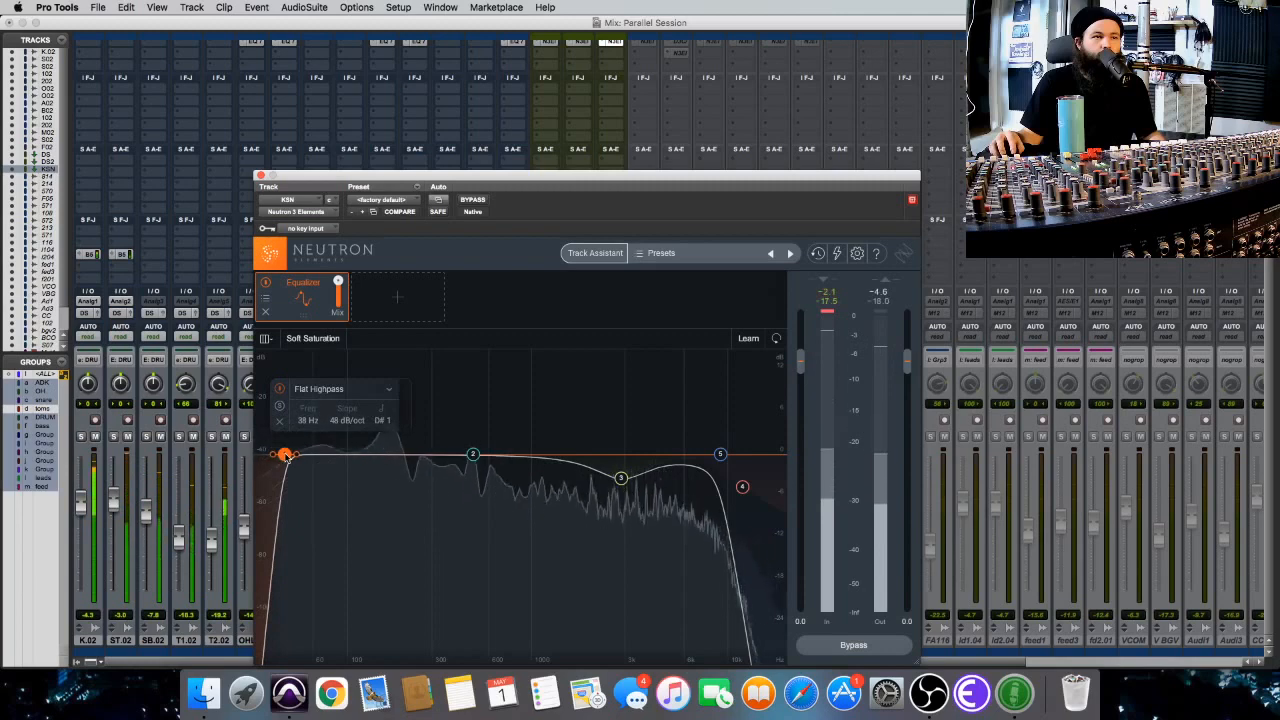
{"action": "left_click", "coordinate": [259, 174]}
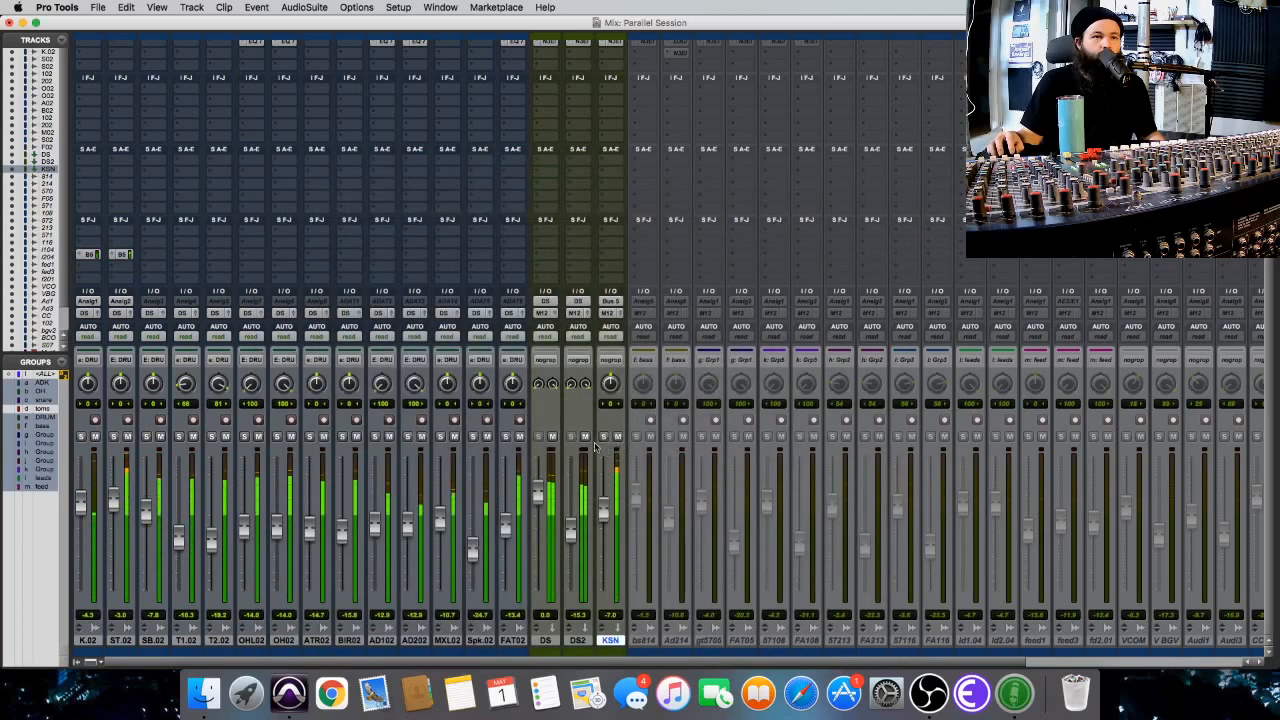
{"action": "left_click_drag", "start_coordinate": [604, 513], "coordinate": [603, 511]}
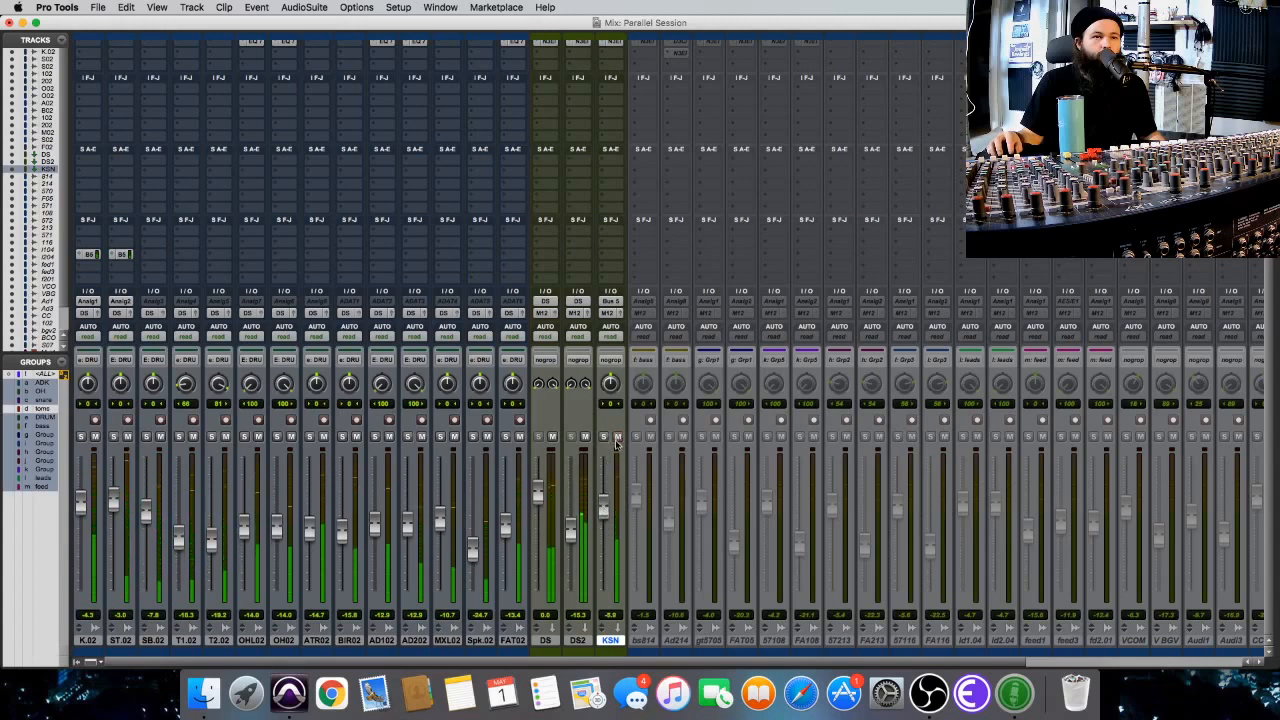
Create an Edit and Mix group named paralle containing the DS2 and KSN tracks.
{"action": "left_click", "coordinate": [579, 640], "text": "shift"}
{"action": "key", "text": "super+g"}
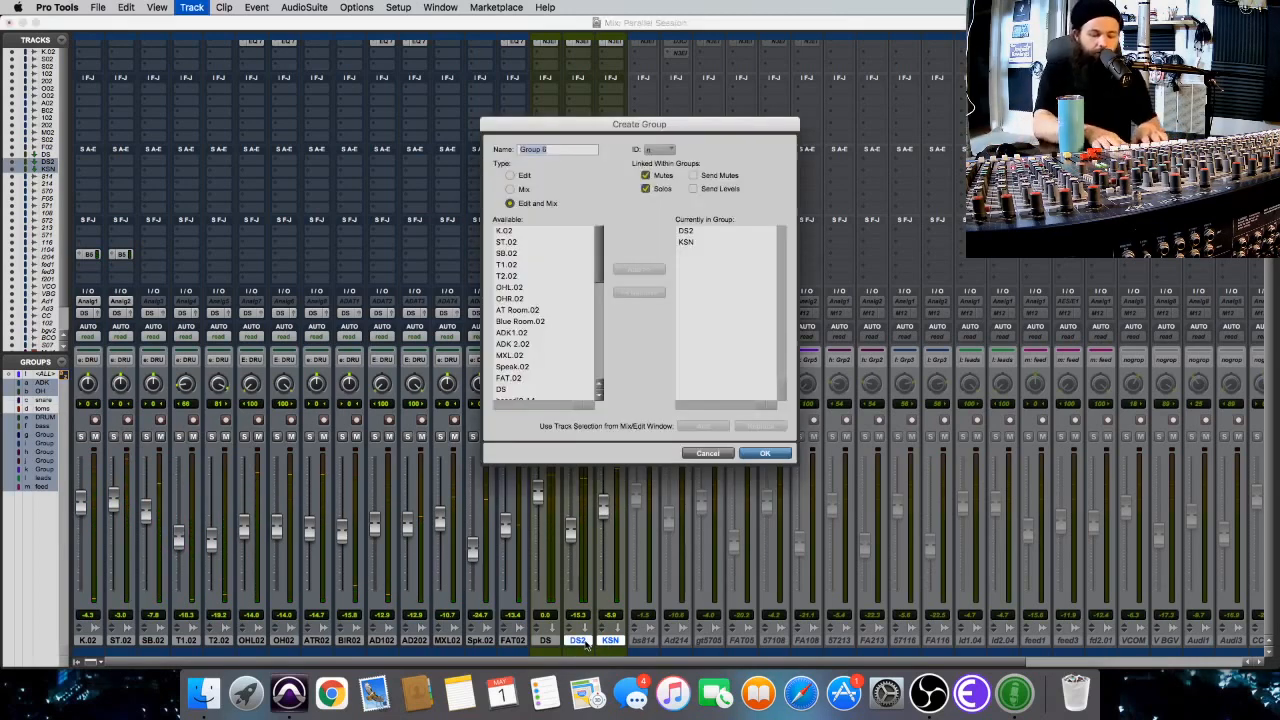
{"action": "type", "text": "paralle"}
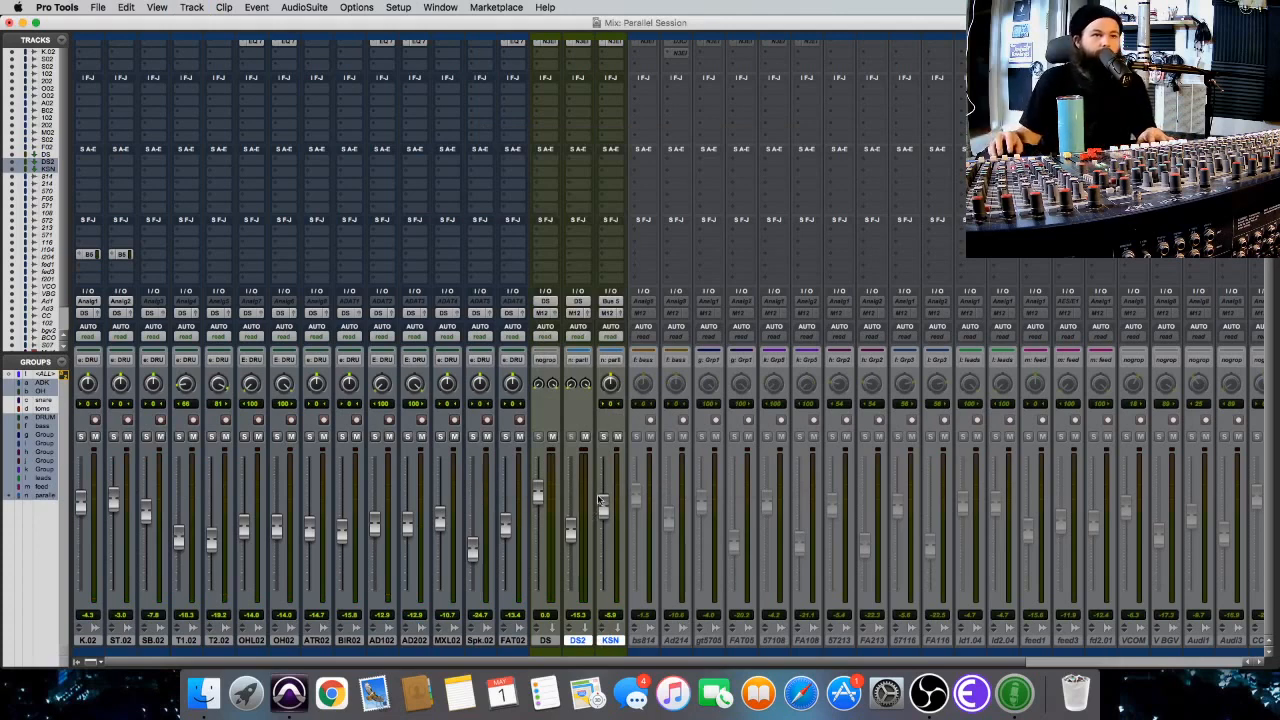
Compare the drums with the DS2 and KSN group muted and unmuted, lowering the grouped faders to -20.7 dB on DS2 and -11.3 dB on KSN.
{"action": "key", "text": "space"}
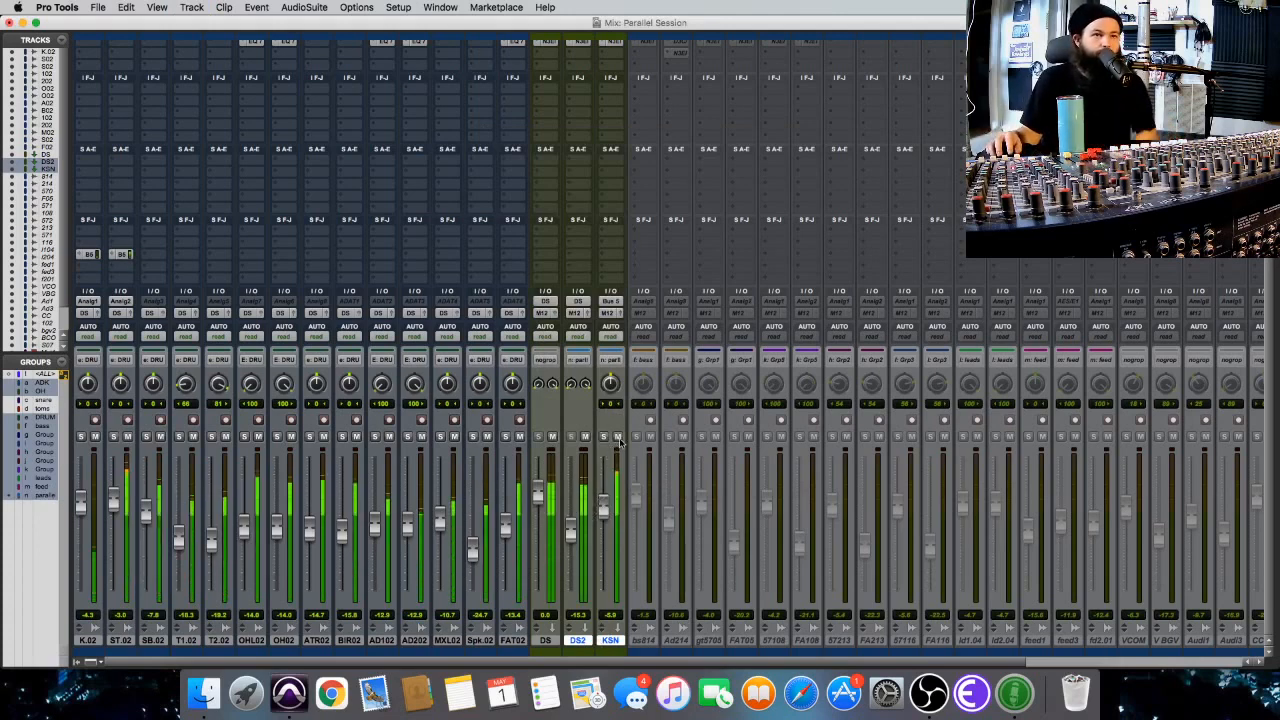
{"action": "left_click", "coordinate": [617, 437], "text": "alt+shift"}
{"action": "left_click", "coordinate": [616, 437], "text": "alt+shift"}
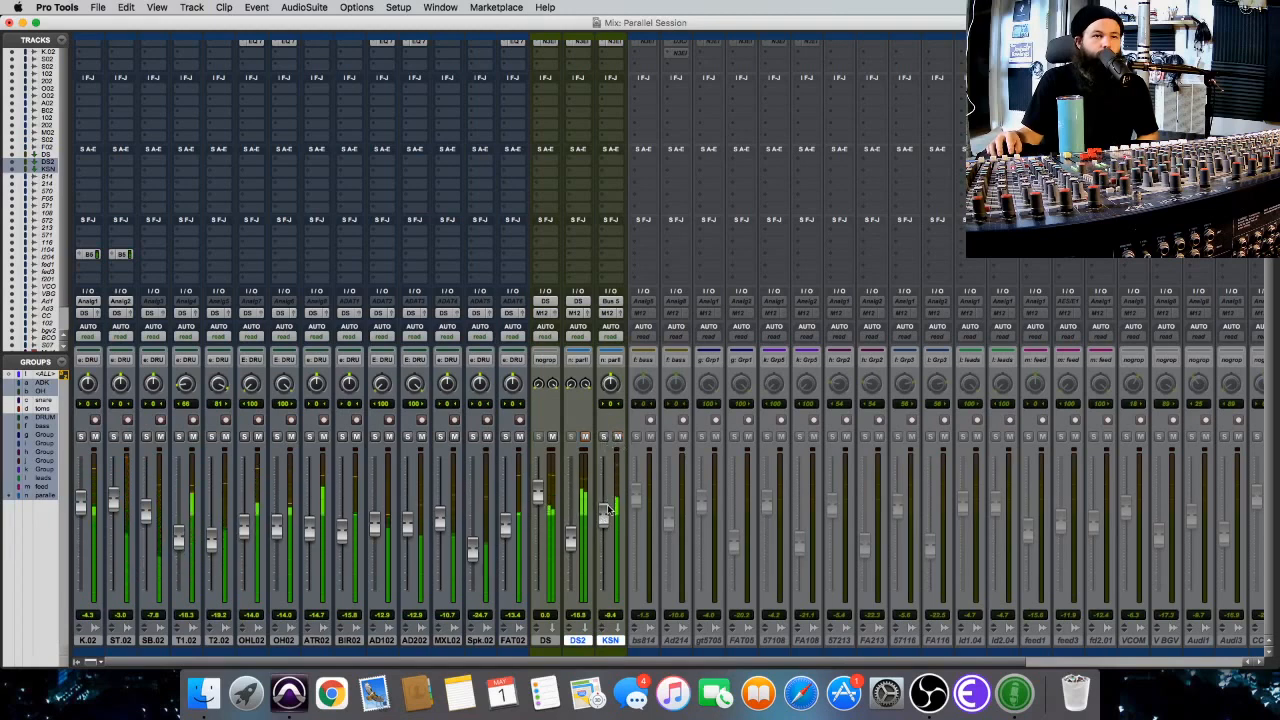
{"action": "left_click", "coordinate": [616, 440], "text": "alt+shift"}
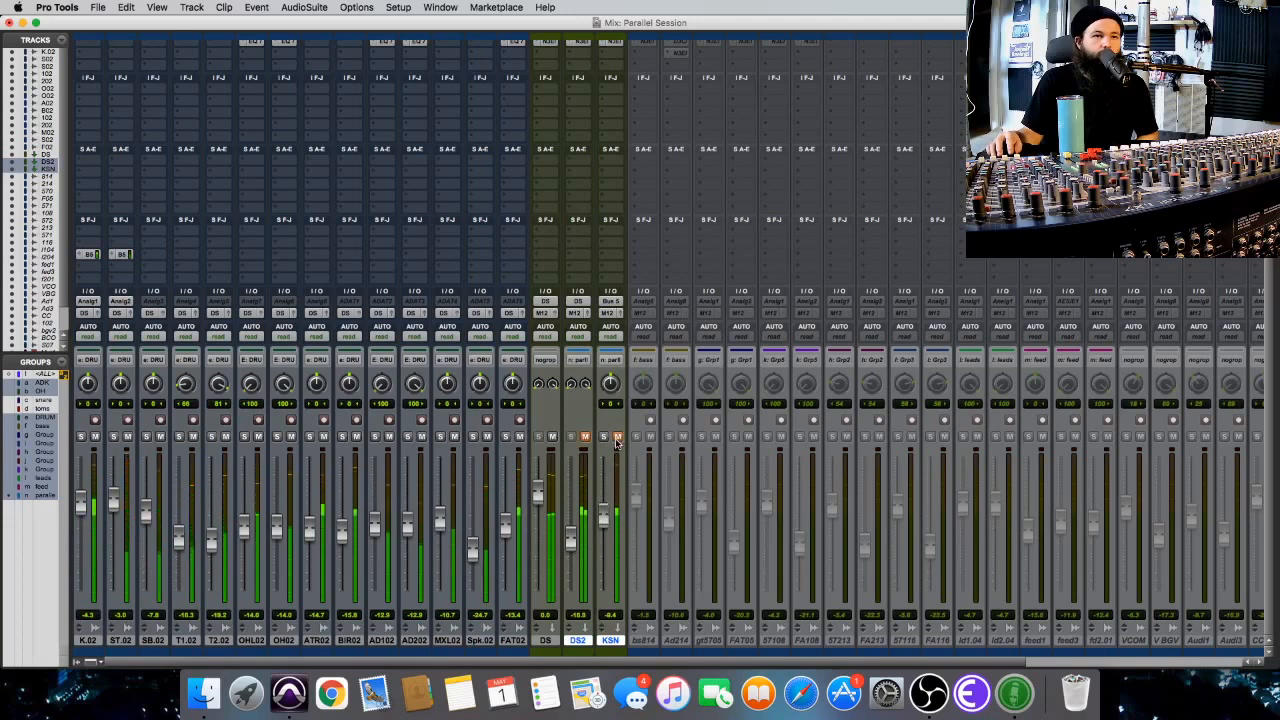
{"action": "left_click", "coordinate": [616, 440], "text": "alt+shift"}
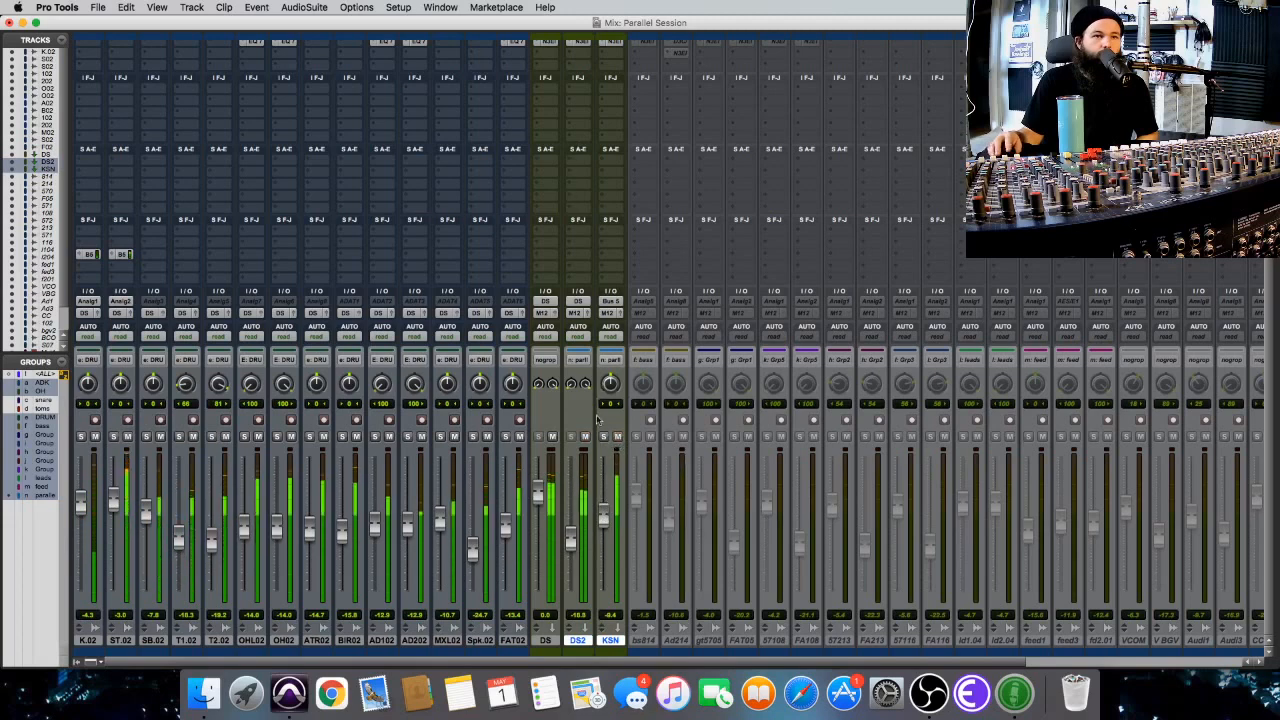
{"action": "left_click", "coordinate": [586, 438], "text": "alt+shift"}
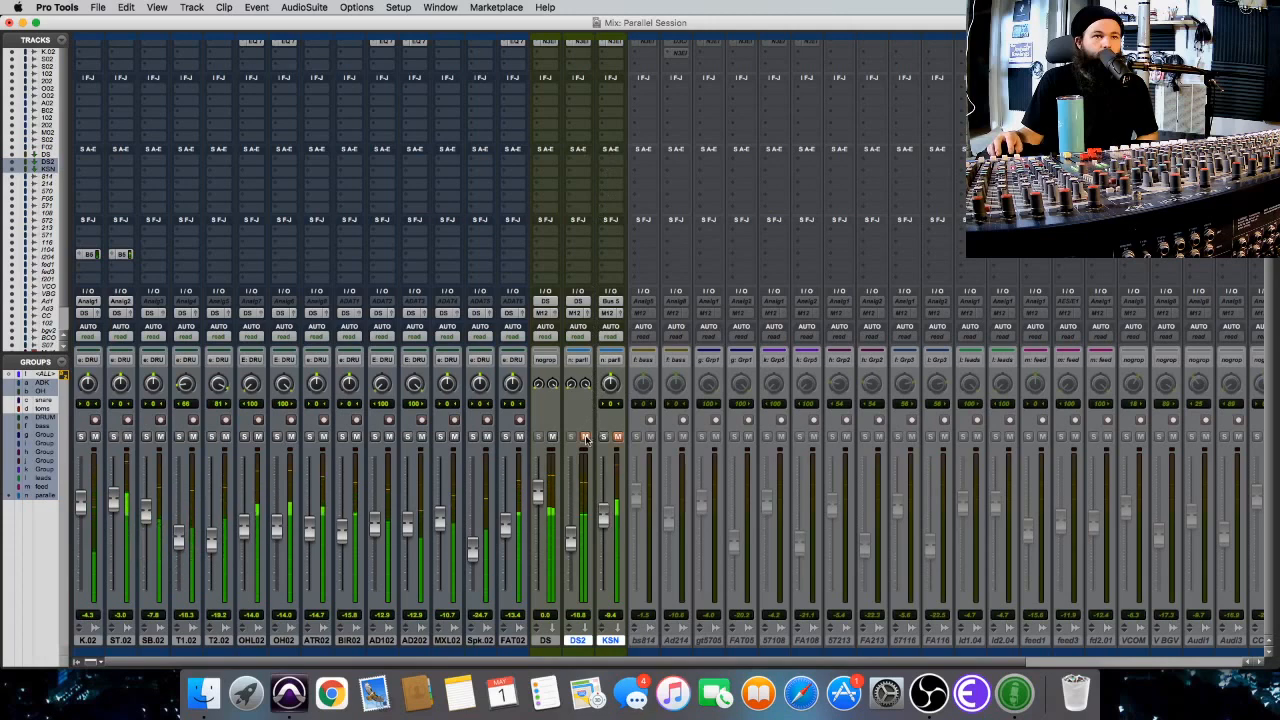
{"action": "left_click", "coordinate": [586, 438], "text": "alt+shift"}
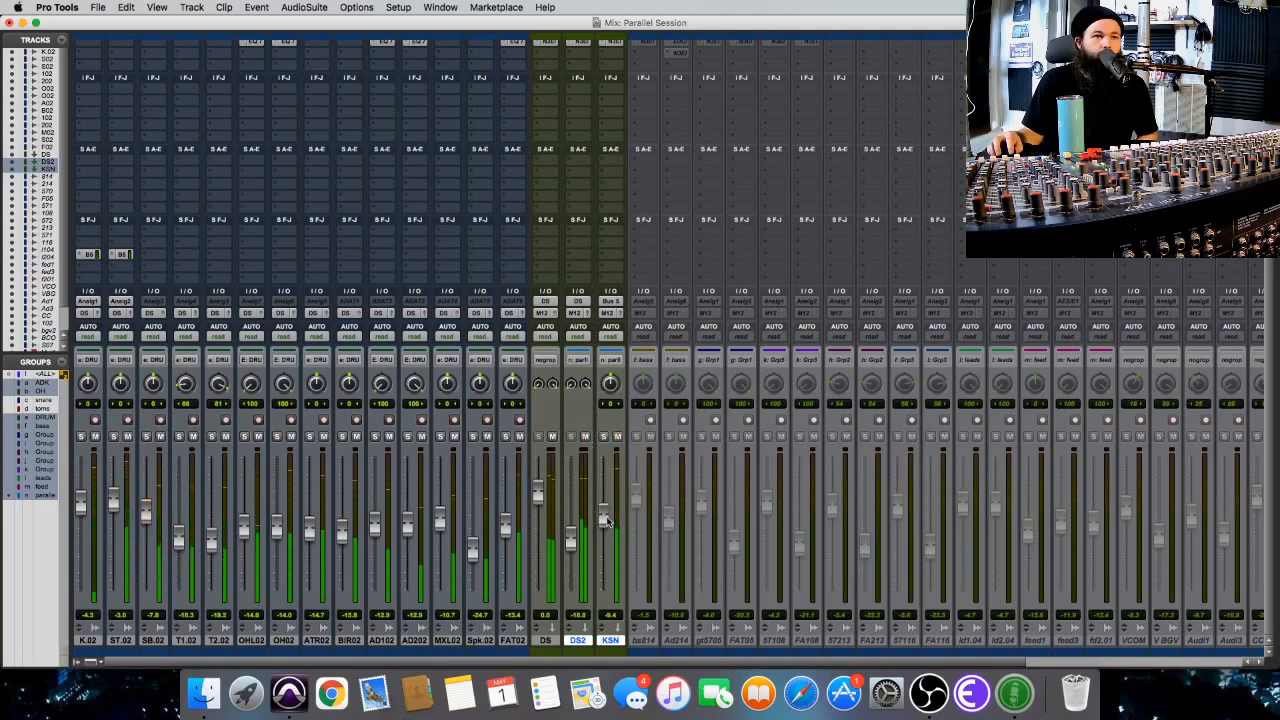
{"action": "left_click", "coordinate": [617, 438], "text": "alt+shift"}
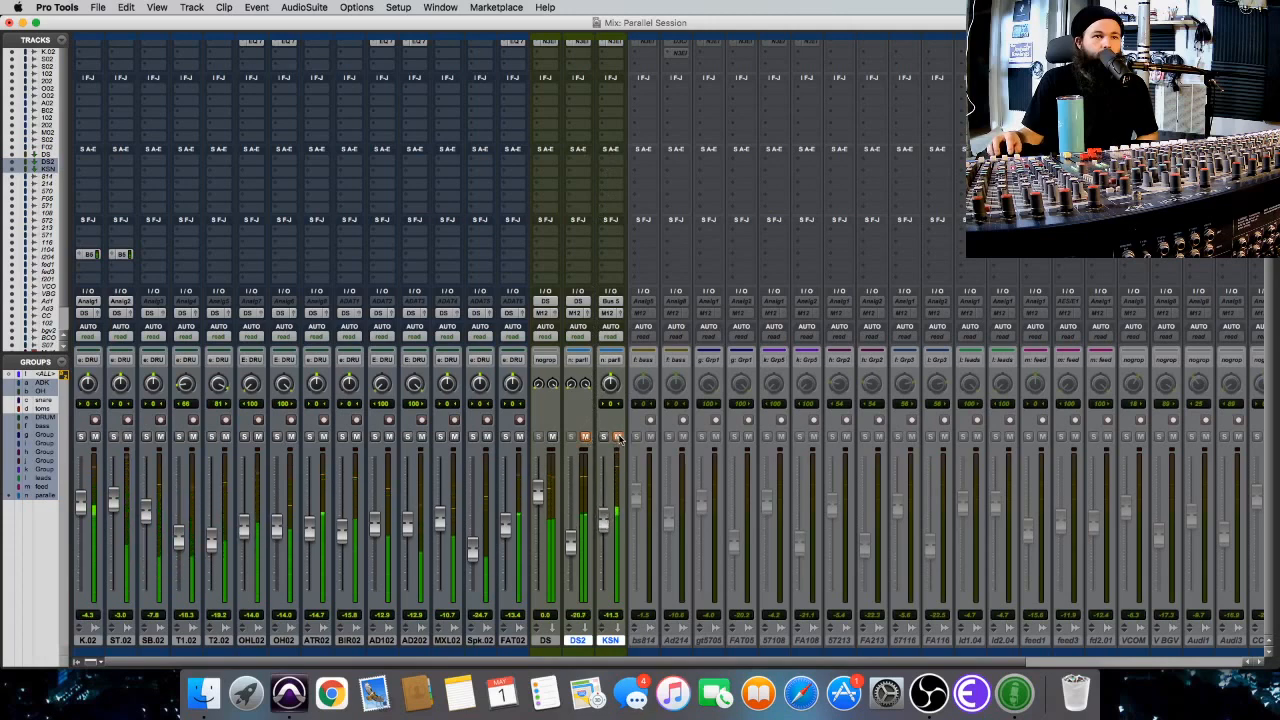
{"action": "left_click", "coordinate": [617, 438], "text": "alt+shift"}
{"action": "key", "text": "space"}
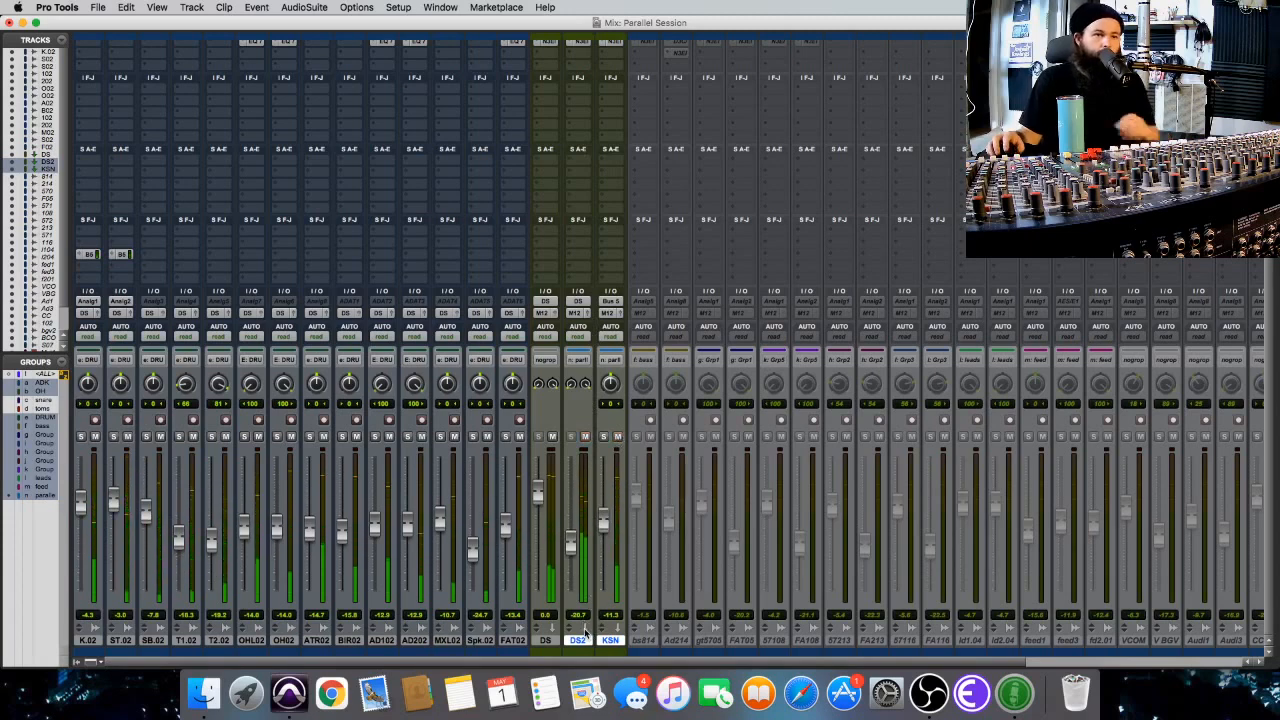
Review the EQ3 7-Band inserts on the overhead tracks and ST.02, then close the plug-in window.
{"action": "scroll", "coordinate": [660, 400], "scroll_direction": "up", "scroll_amount": 2}
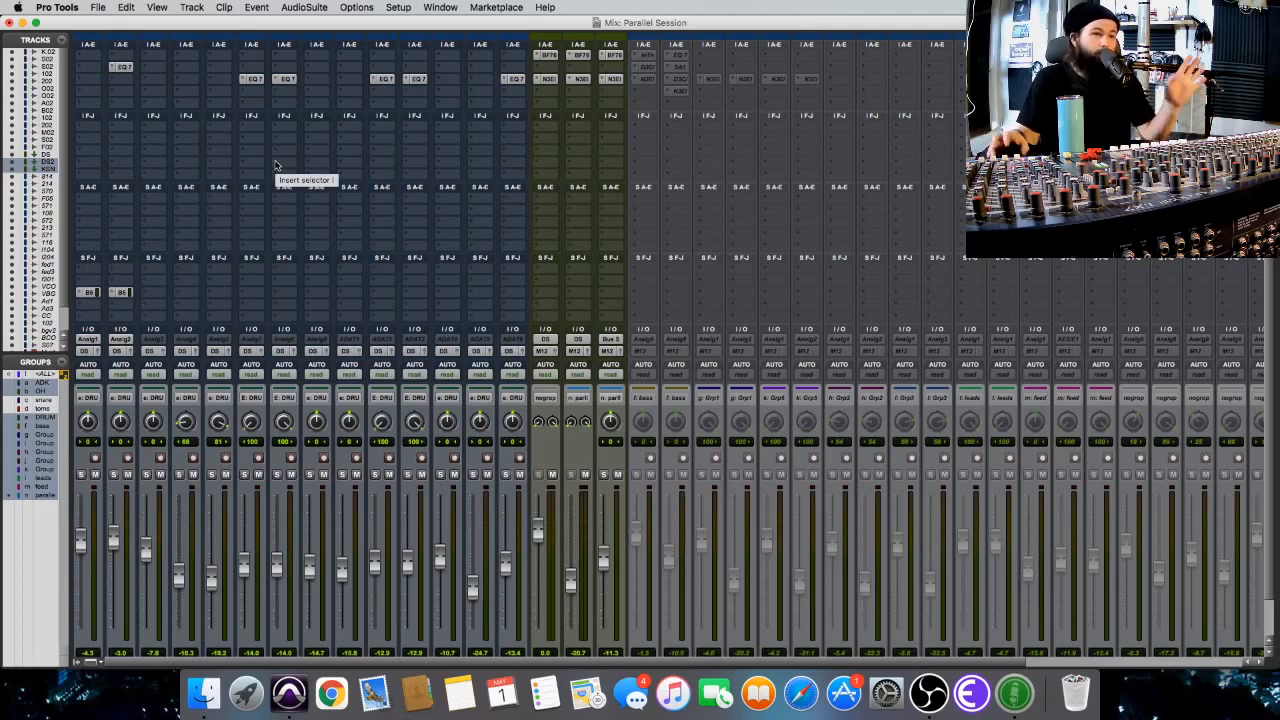
{"action": "left_click", "coordinate": [251, 78]}
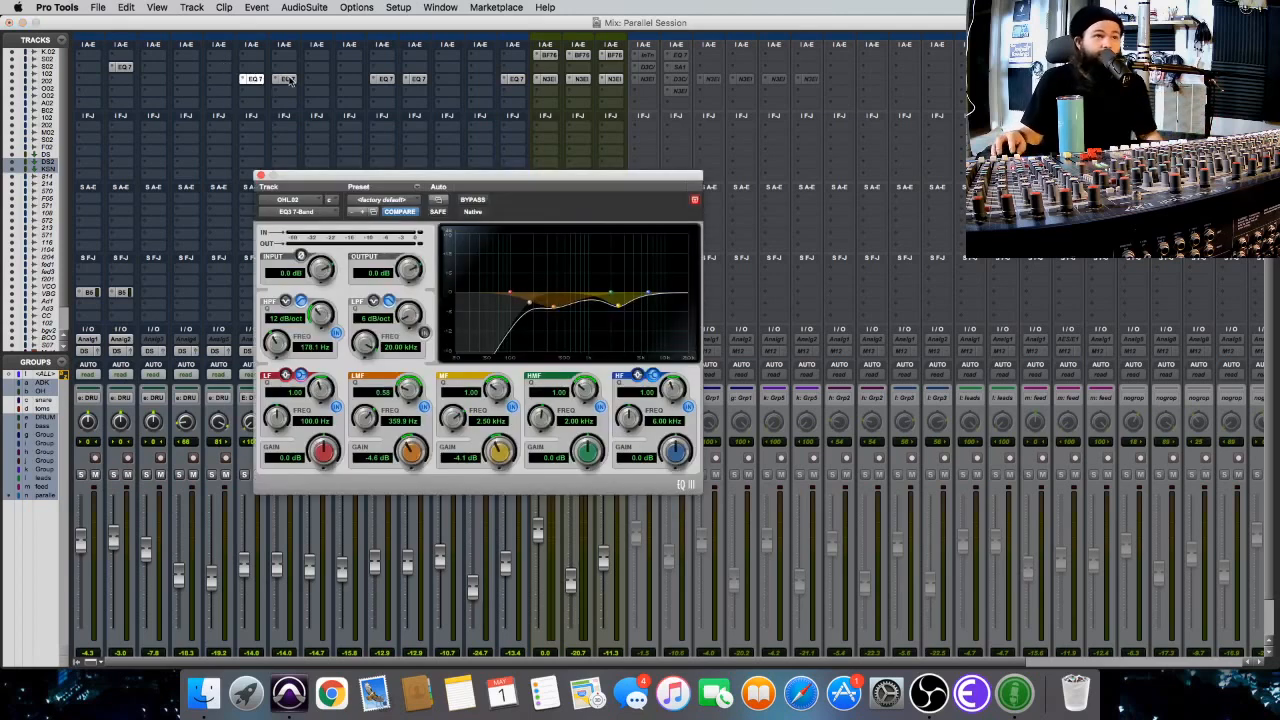
{"action": "left_click", "coordinate": [286, 79]}
{"action": "left_click", "coordinate": [121, 66]}
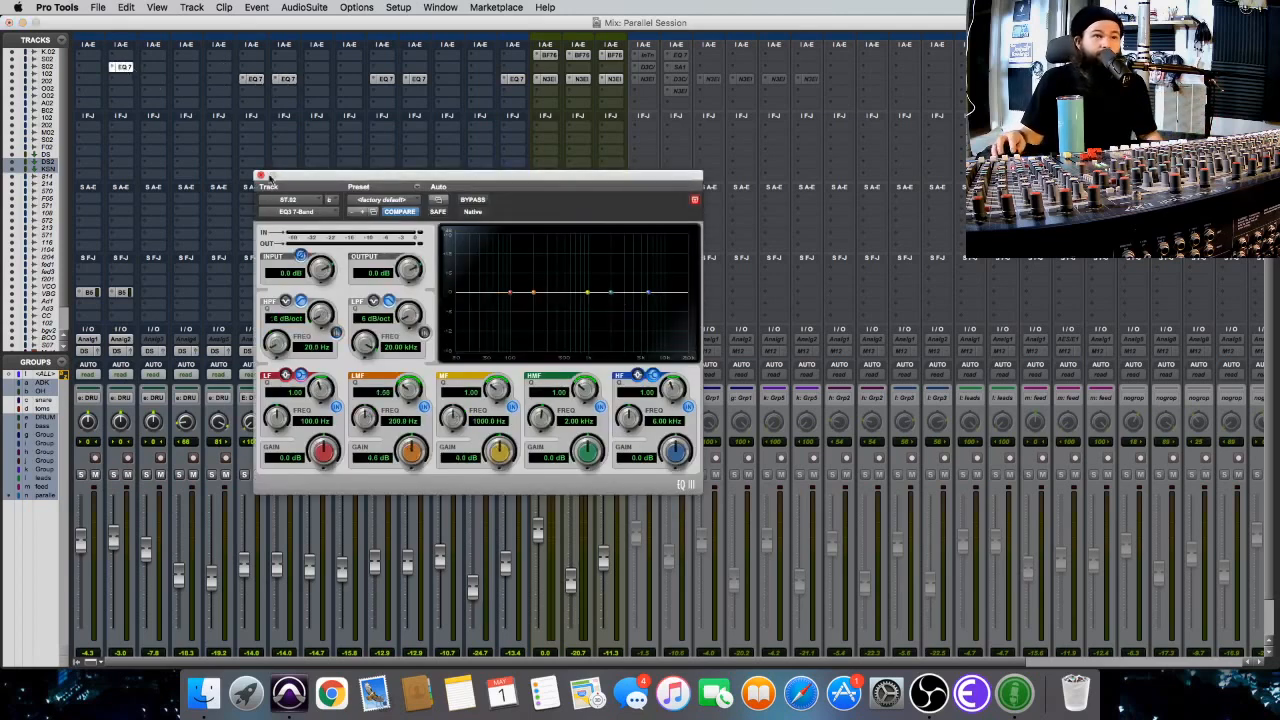
{"action": "left_click", "coordinate": [259, 176]}
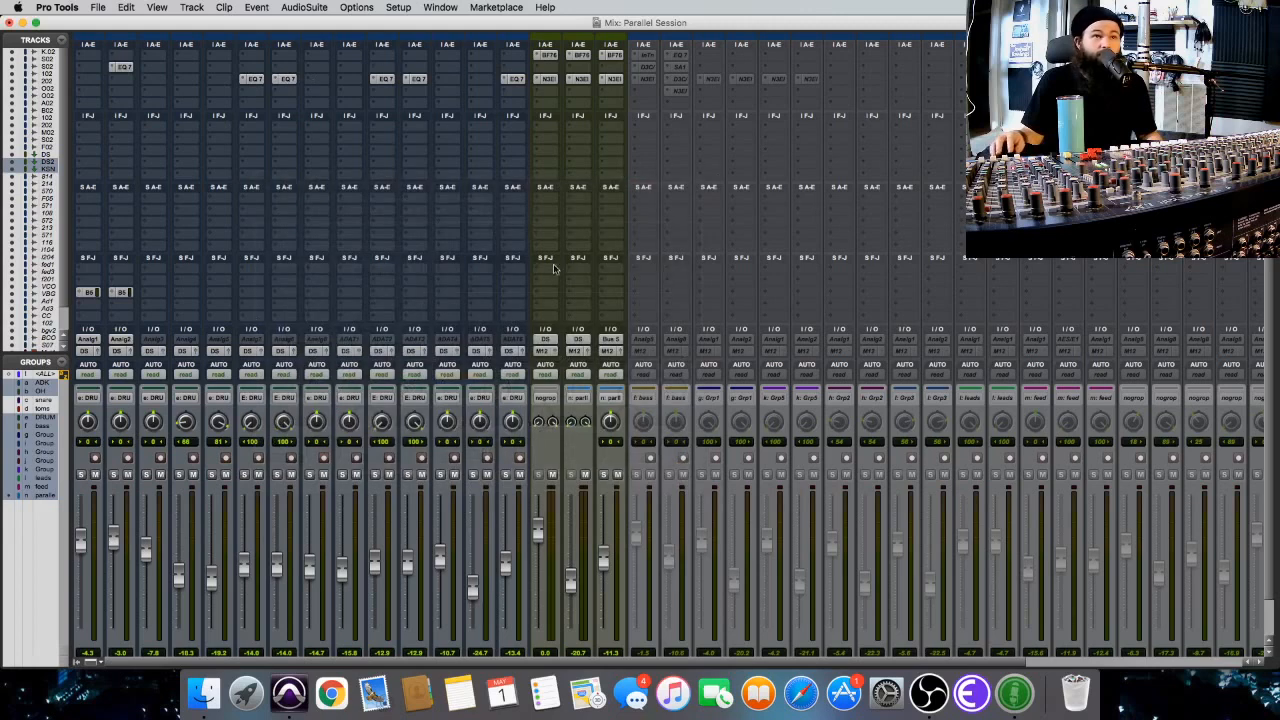
{"action": "scroll", "coordinate": [553, 271], "scroll_direction": "down", "scroll_amount": 2}
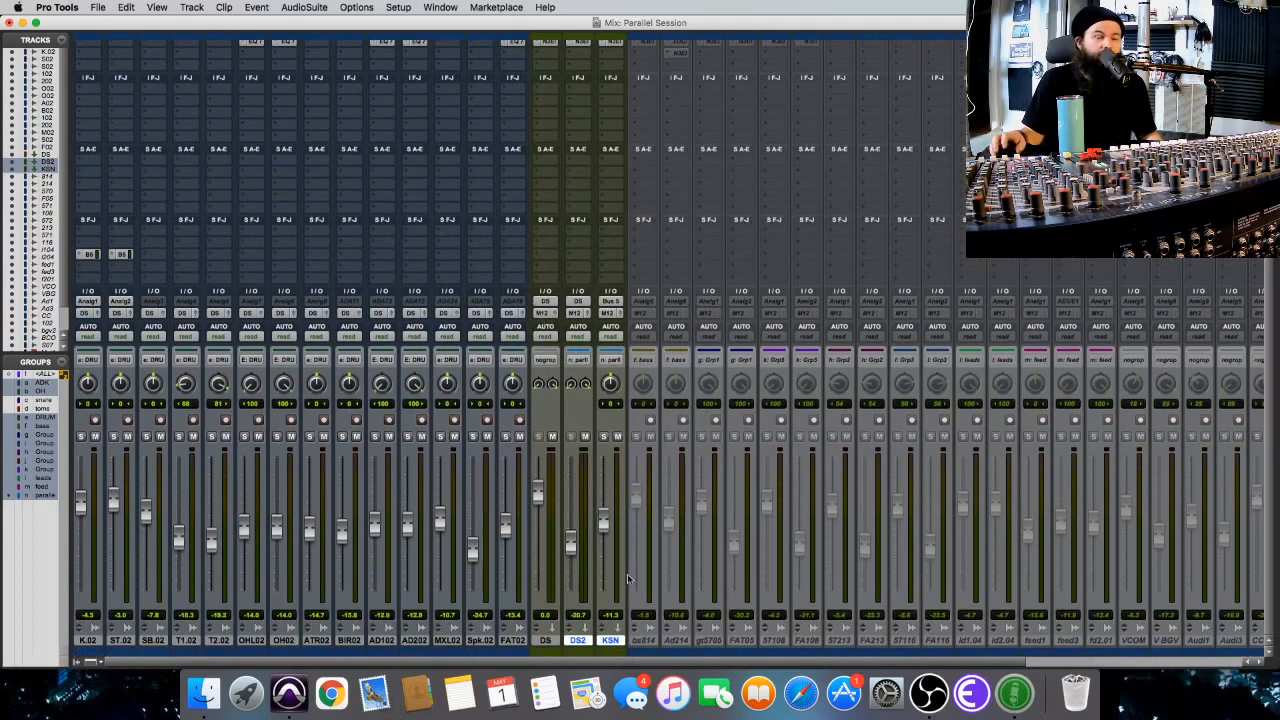
{"action": "scroll", "coordinate": [585, 610], "scroll_direction": "up", "scroll_amount": 2}
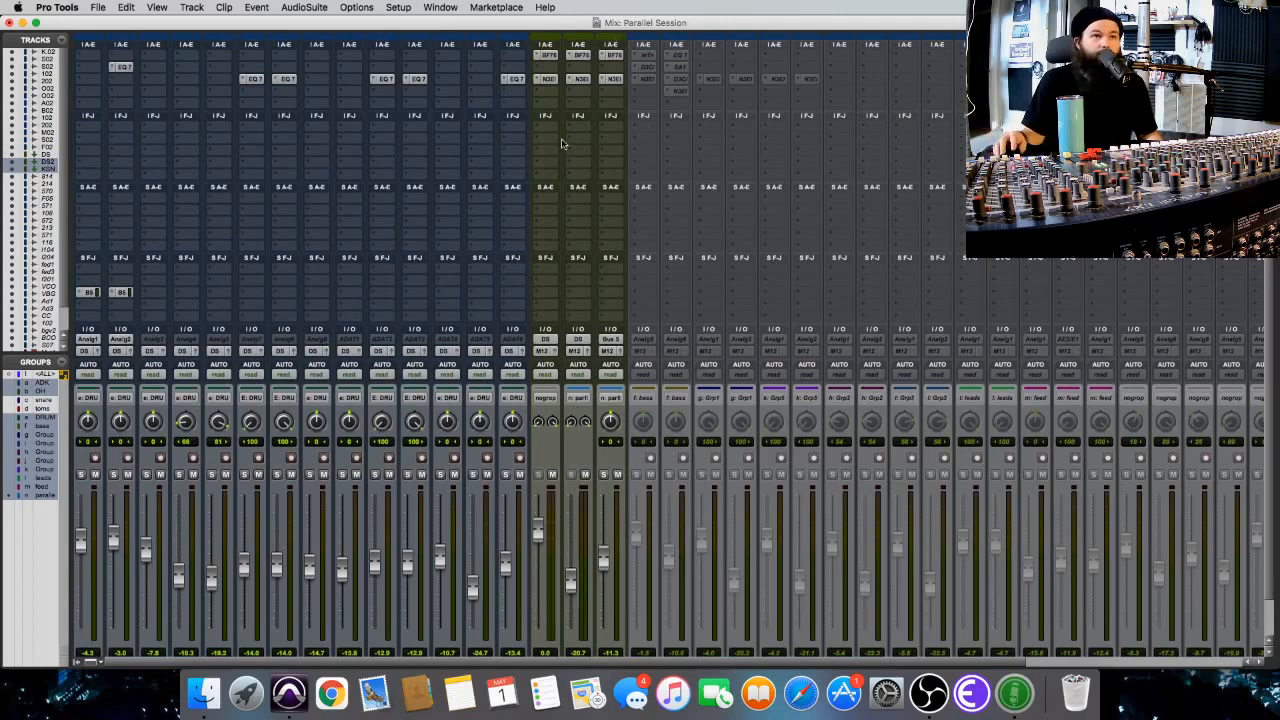
{"action": "scroll", "coordinate": [453, 190], "scroll_direction": "down", "scroll_amount": 1}
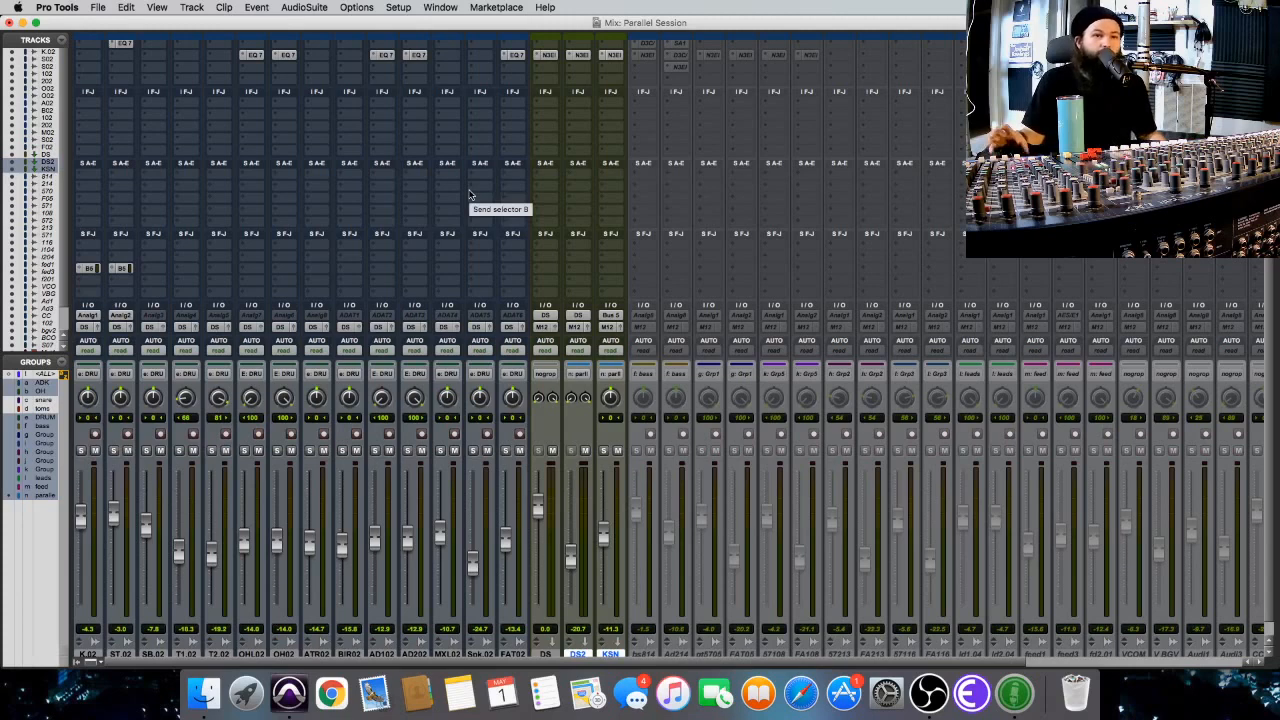
{"action": "scroll", "coordinate": [536, 219], "scroll_direction": "down", "scroll_amount": 1}
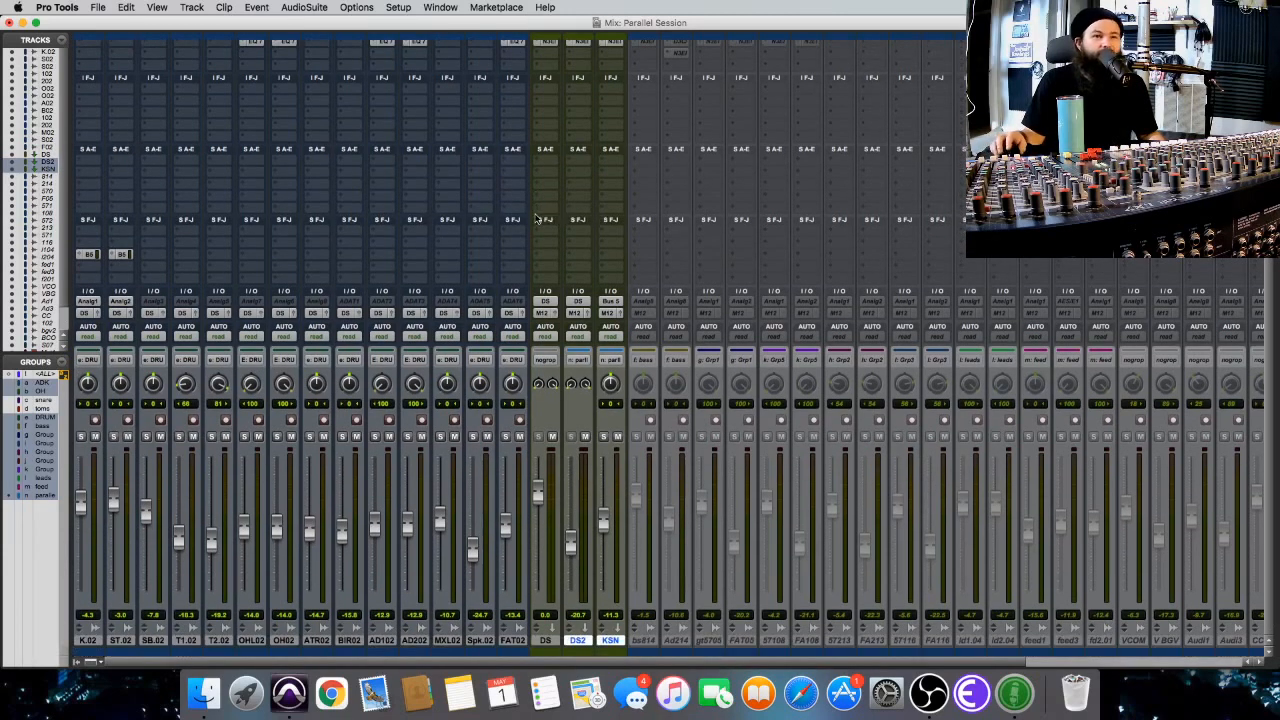
Mute the DS2 and KSN group and review the BF-76 limiter inserted on the DS submix.
{"action": "left_click", "coordinate": [617, 437]}
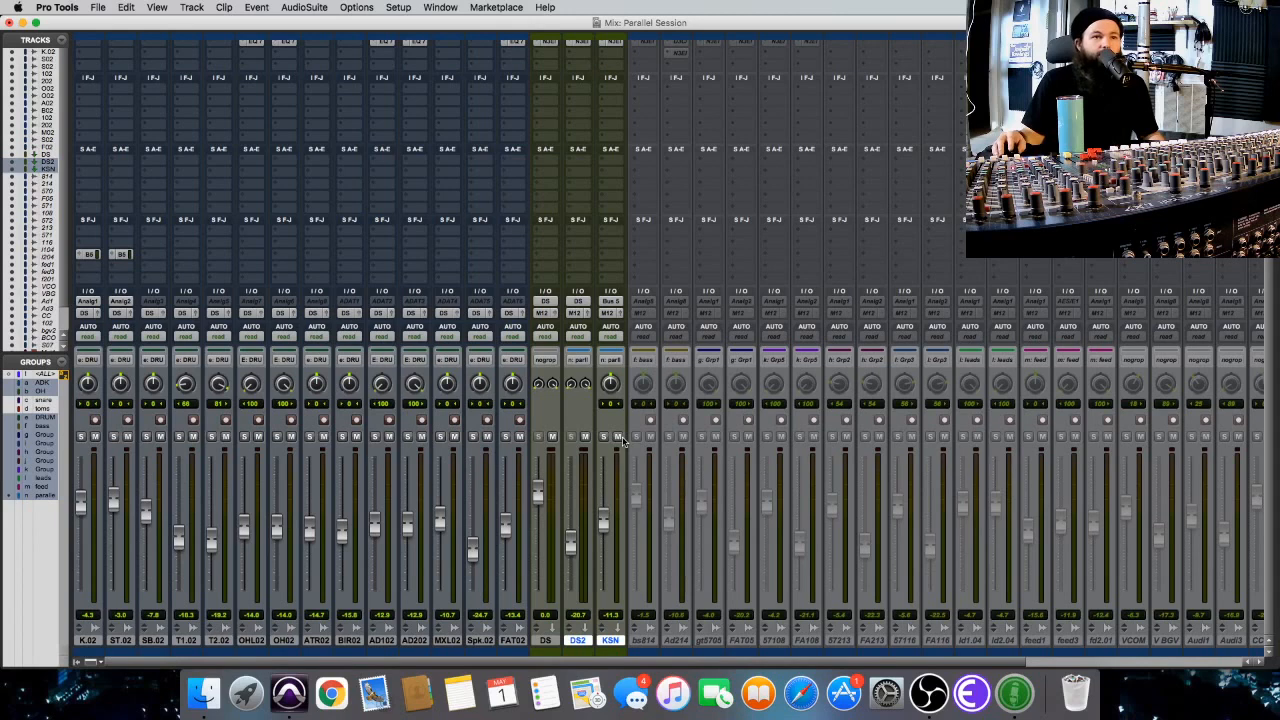
{"action": "left_click", "coordinate": [618, 437]}
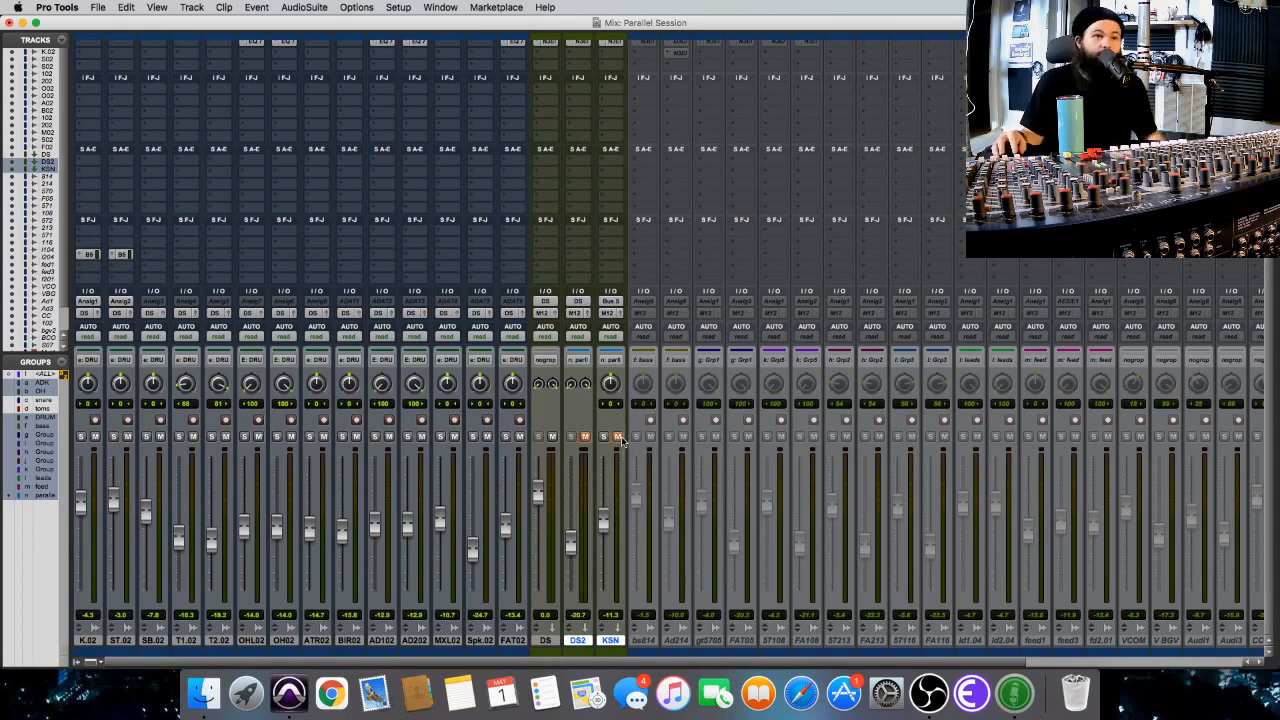
{"action": "scroll", "coordinate": [511, 216], "scroll_direction": "up", "scroll_amount": 2}
{"action": "left_click", "coordinate": [548, 56]}
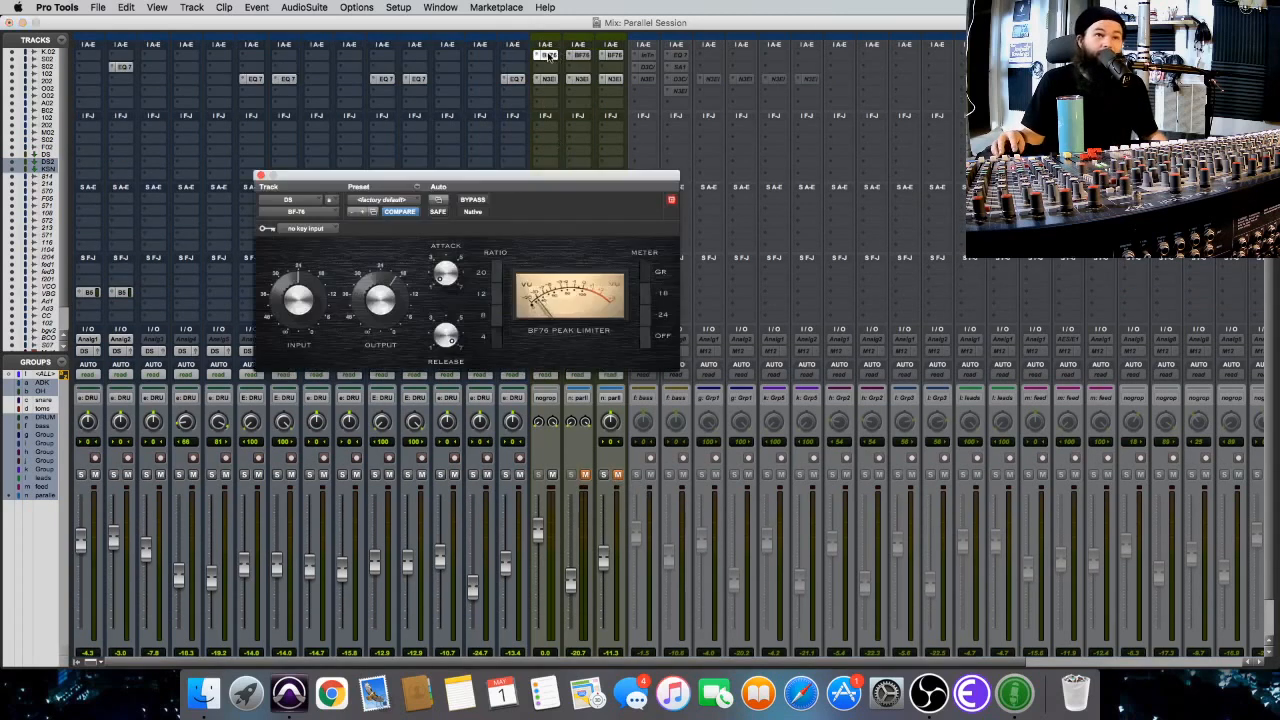
{"action": "left_click", "coordinate": [260, 175]}
{"action": "scroll", "coordinate": [585, 445], "scroll_direction": "down", "scroll_amount": 2}
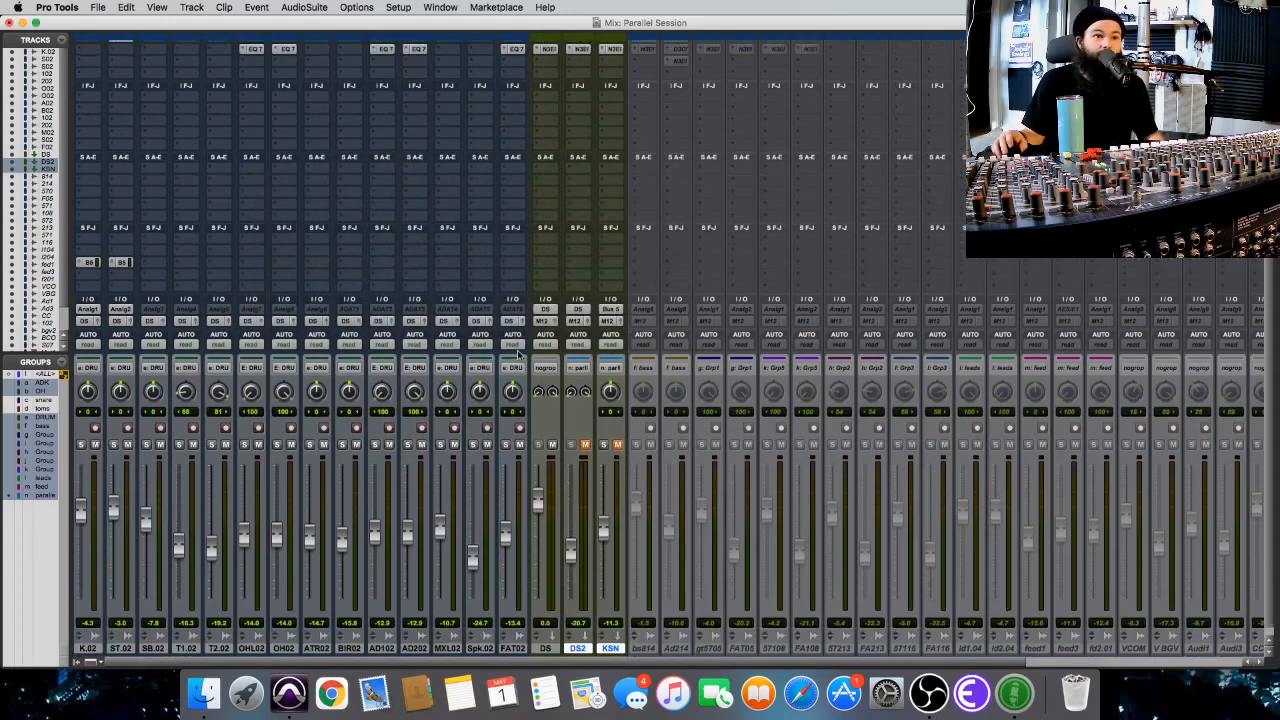
{"action": "left_click", "coordinate": [586, 437]}
{"action": "left_click", "coordinate": [586, 437]}
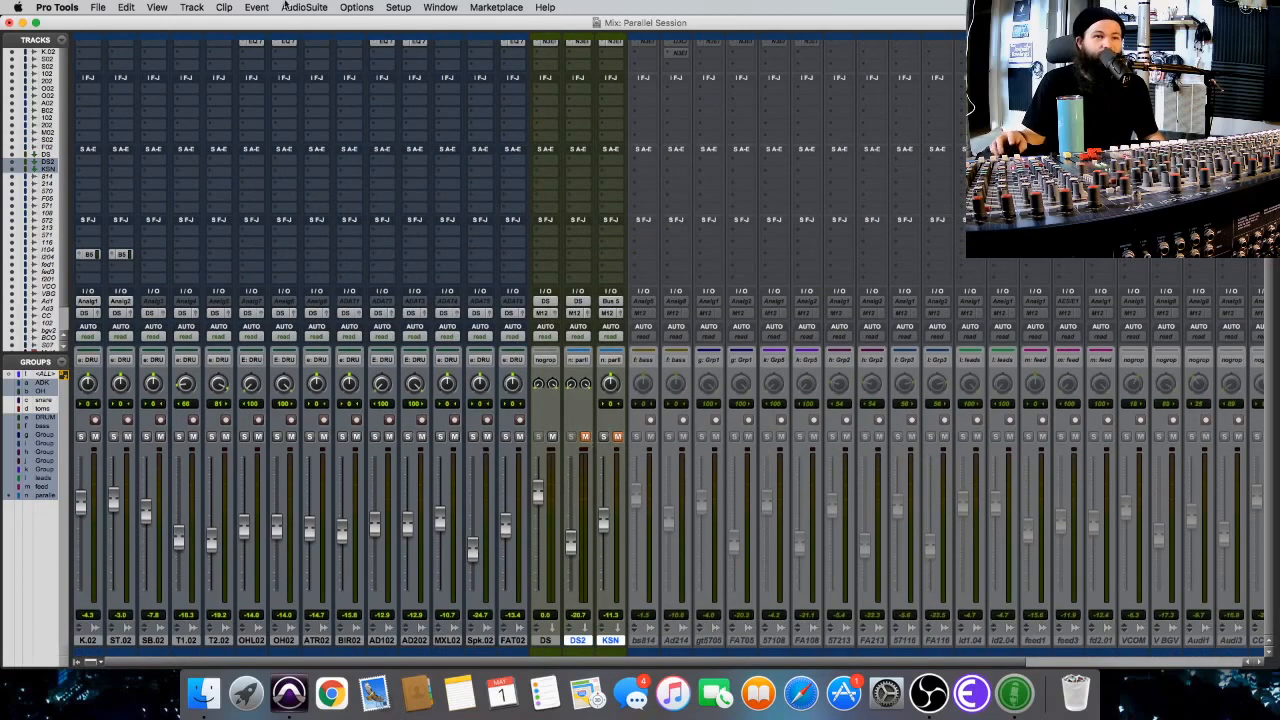
{"action": "scroll", "coordinate": [207, 272], "scroll_direction": "up", "scroll_amount": 2}
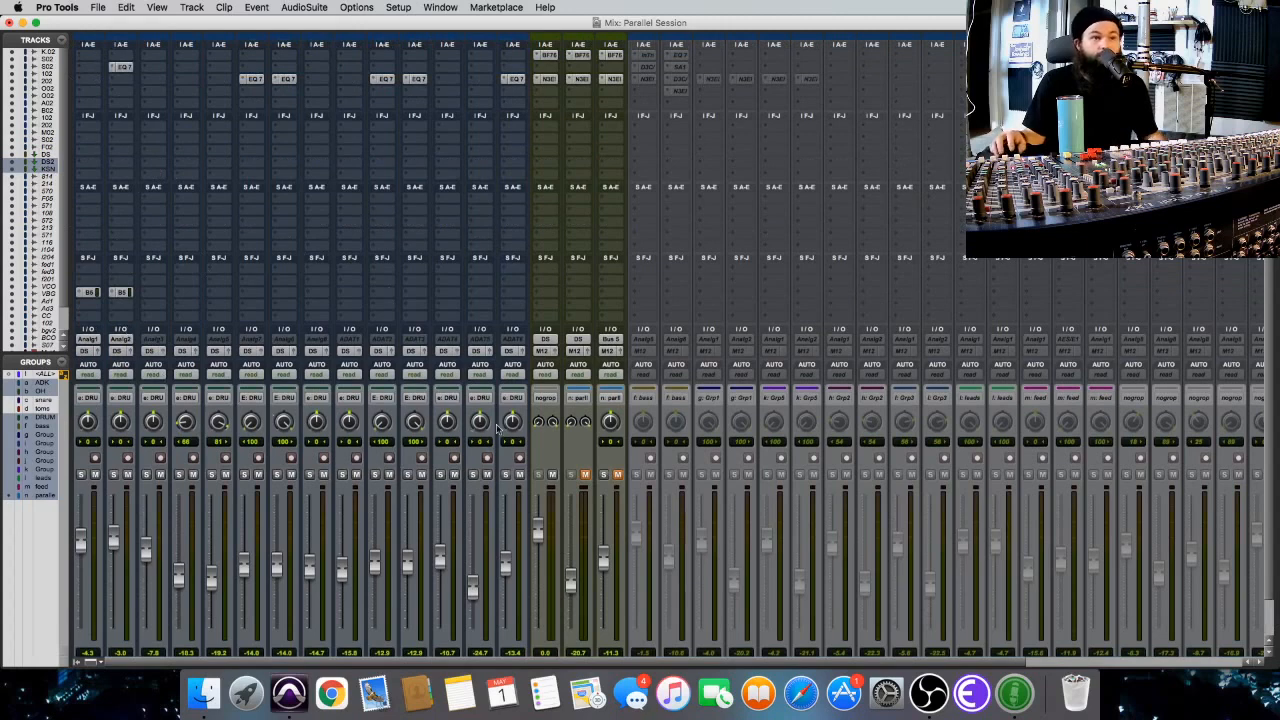
{"action": "scroll", "coordinate": [365, 450], "scroll_direction": "down", "scroll_amount": 2}
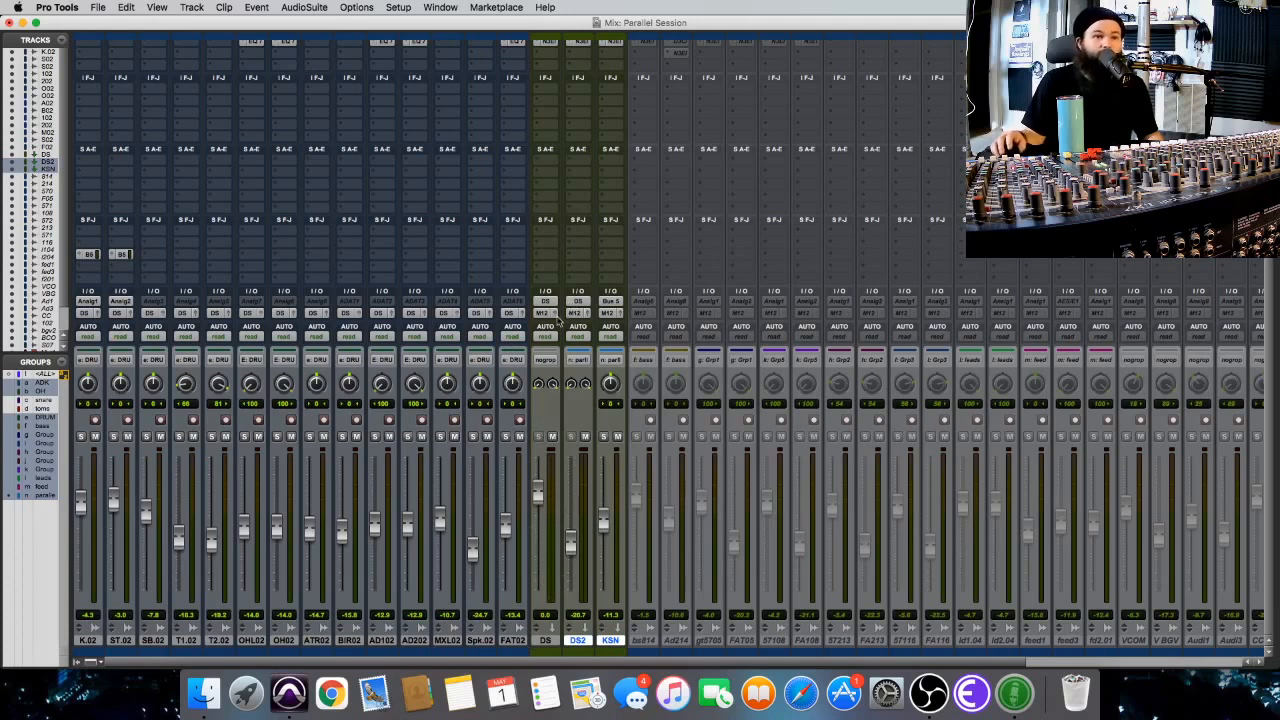
{"action": "scroll", "coordinate": [618, 245], "scroll_direction": "up", "scroll_amount": 2}
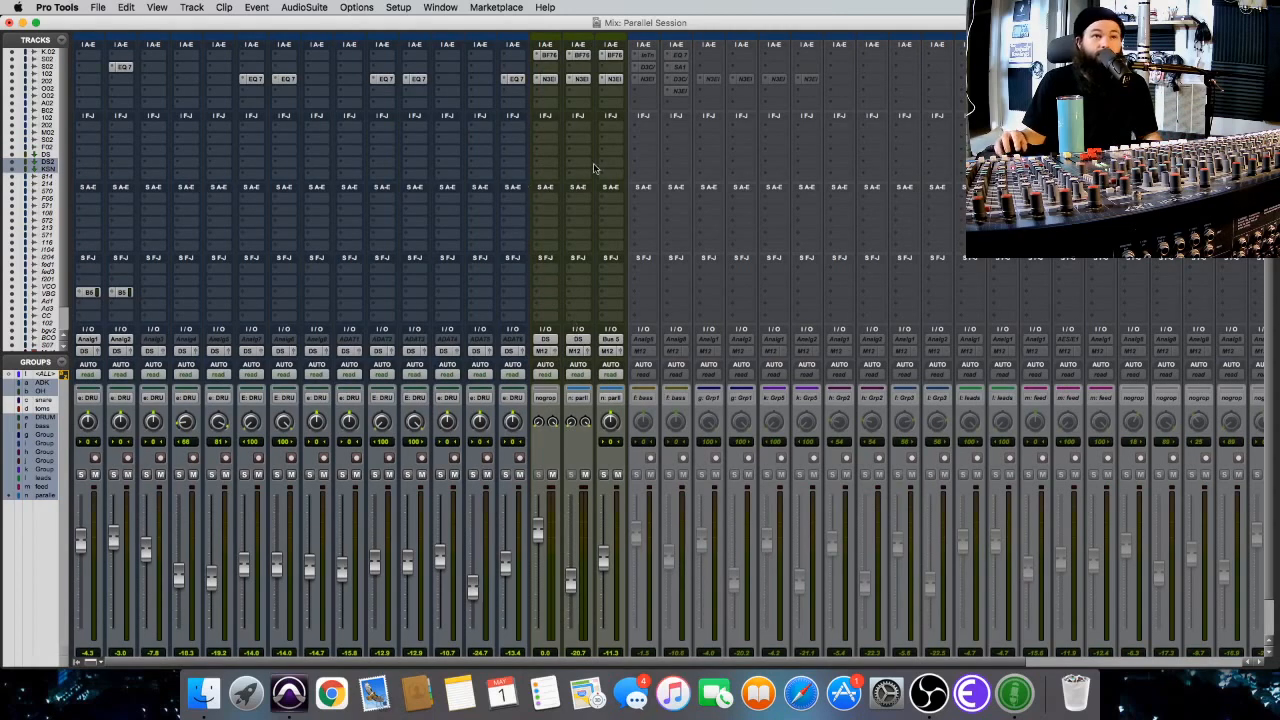
{"action": "scroll", "coordinate": [574, 440], "scroll_direction": "down", "scroll_amount": 2}
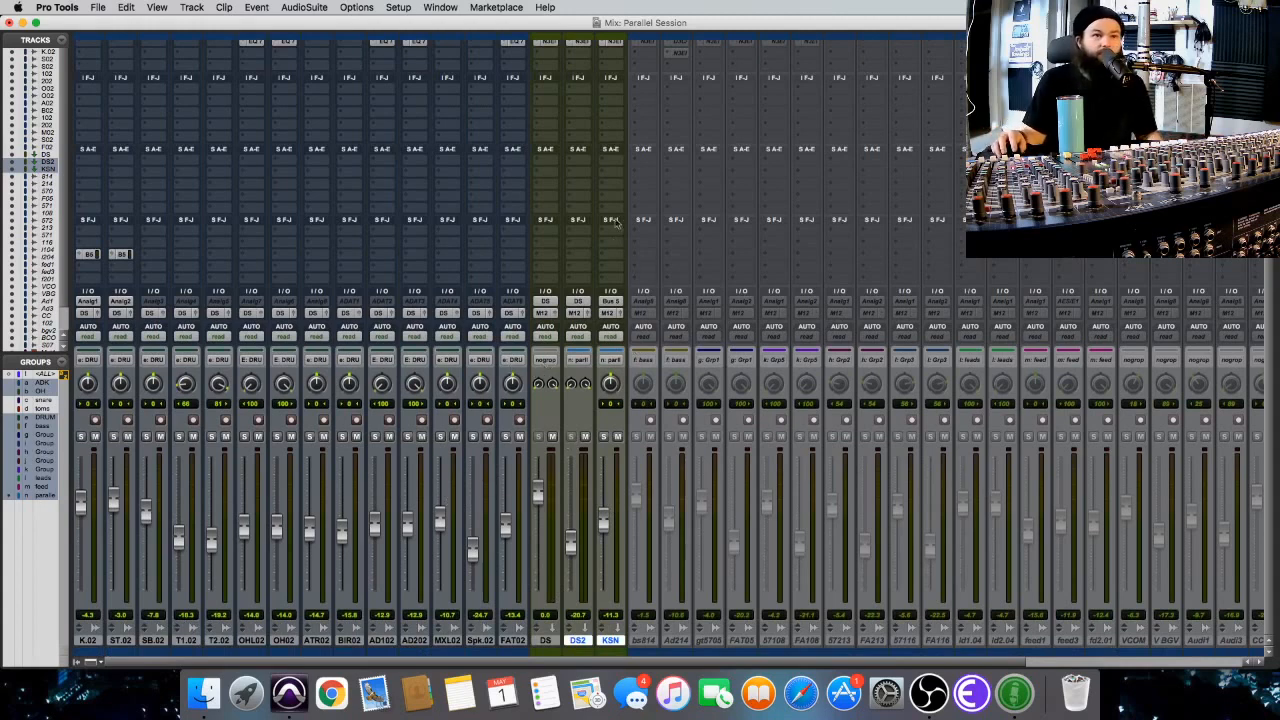
Play the drums and compare them with the DS2 and KSN group muted and unmuted.
{"action": "left_click", "coordinate": [617, 438]}
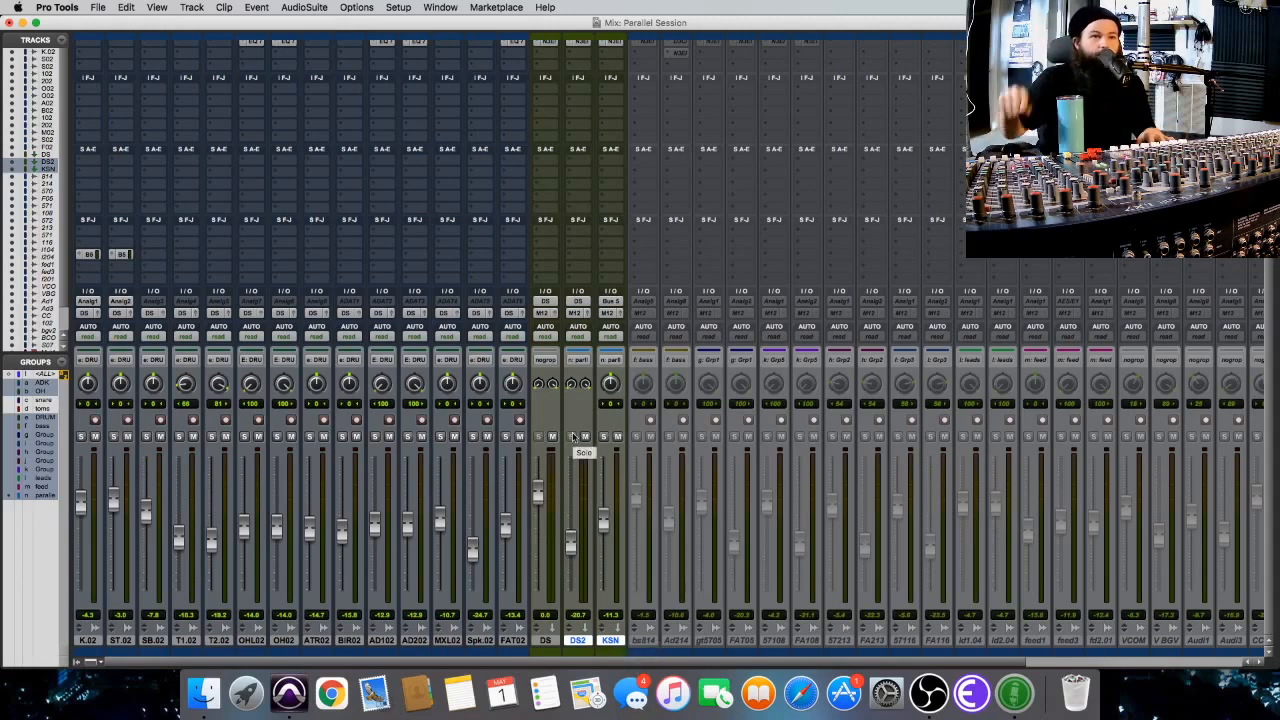
{"action": "key", "text": "space"}
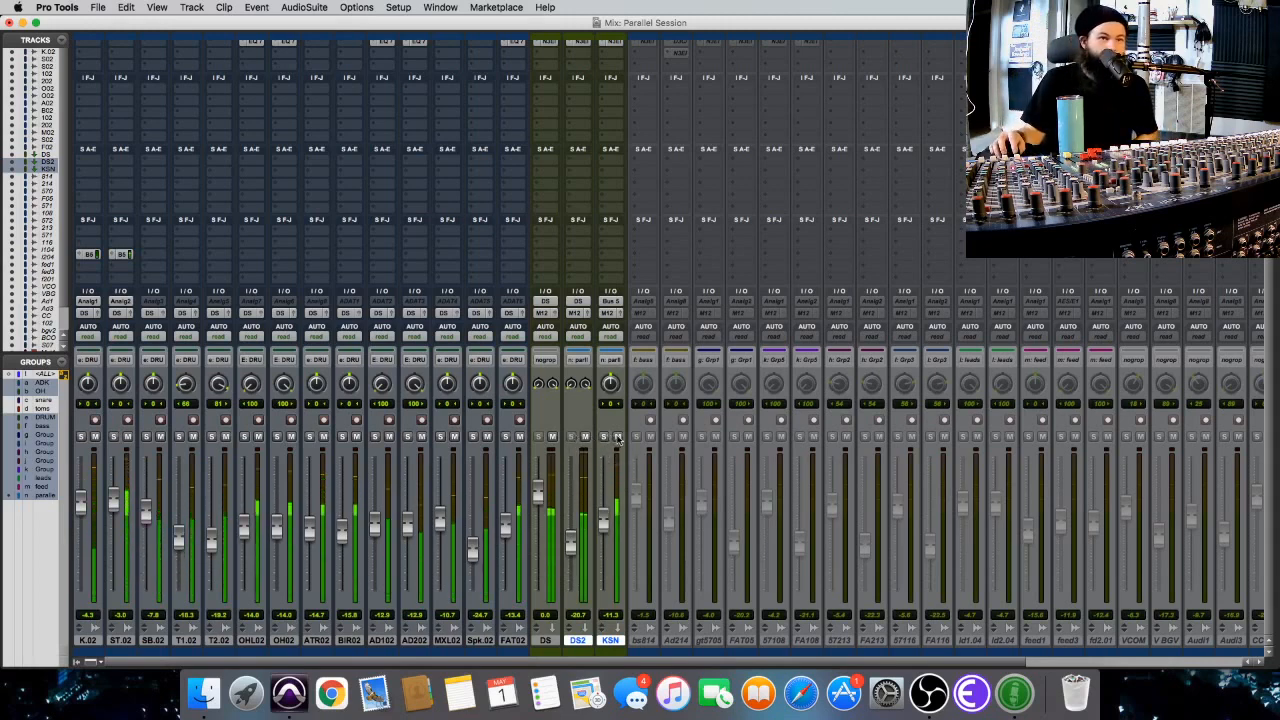
{"action": "left_click", "coordinate": [617, 437]}
{"action": "left_click", "coordinate": [617, 437]}
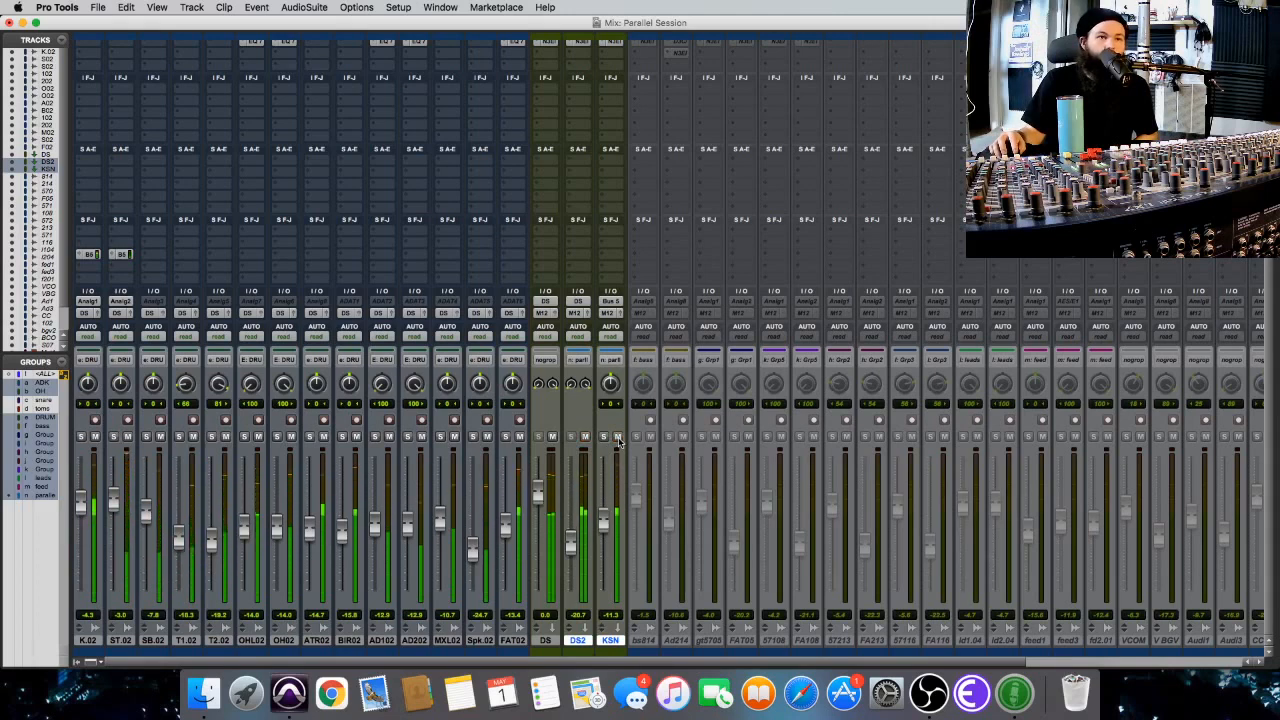
{"action": "left_click", "coordinate": [617, 437]}
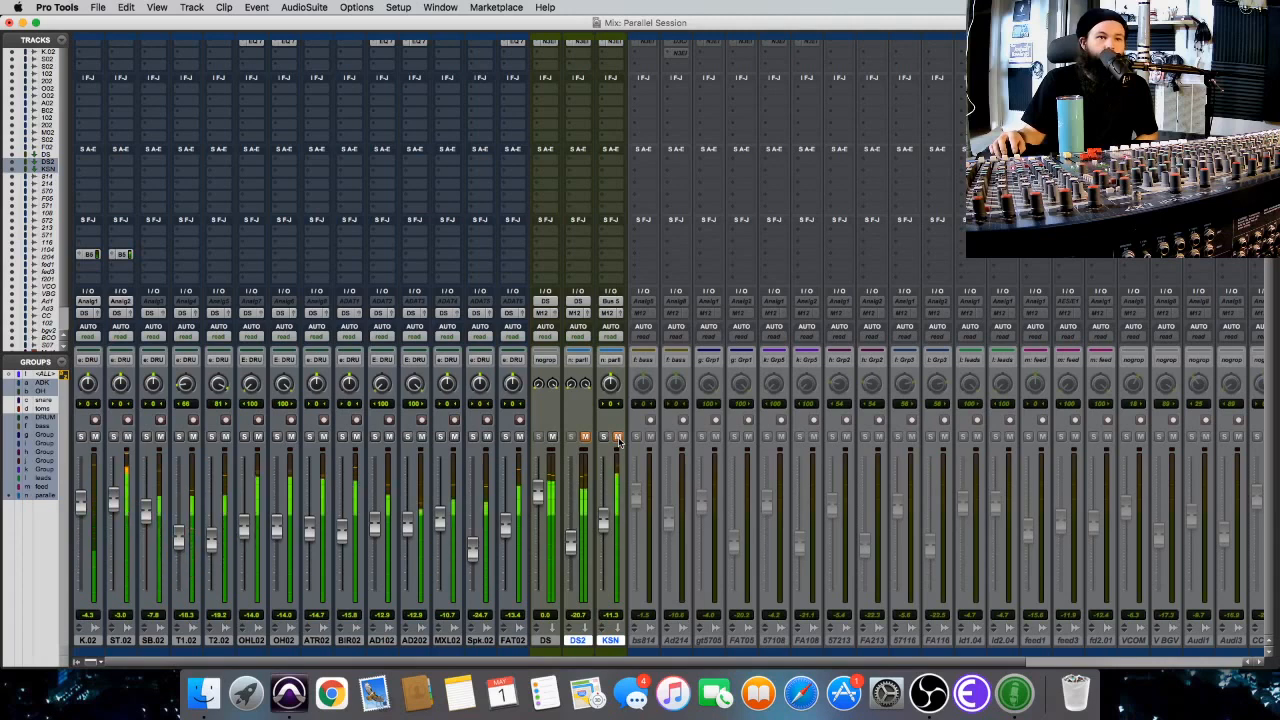
{"action": "left_click", "coordinate": [617, 437]}
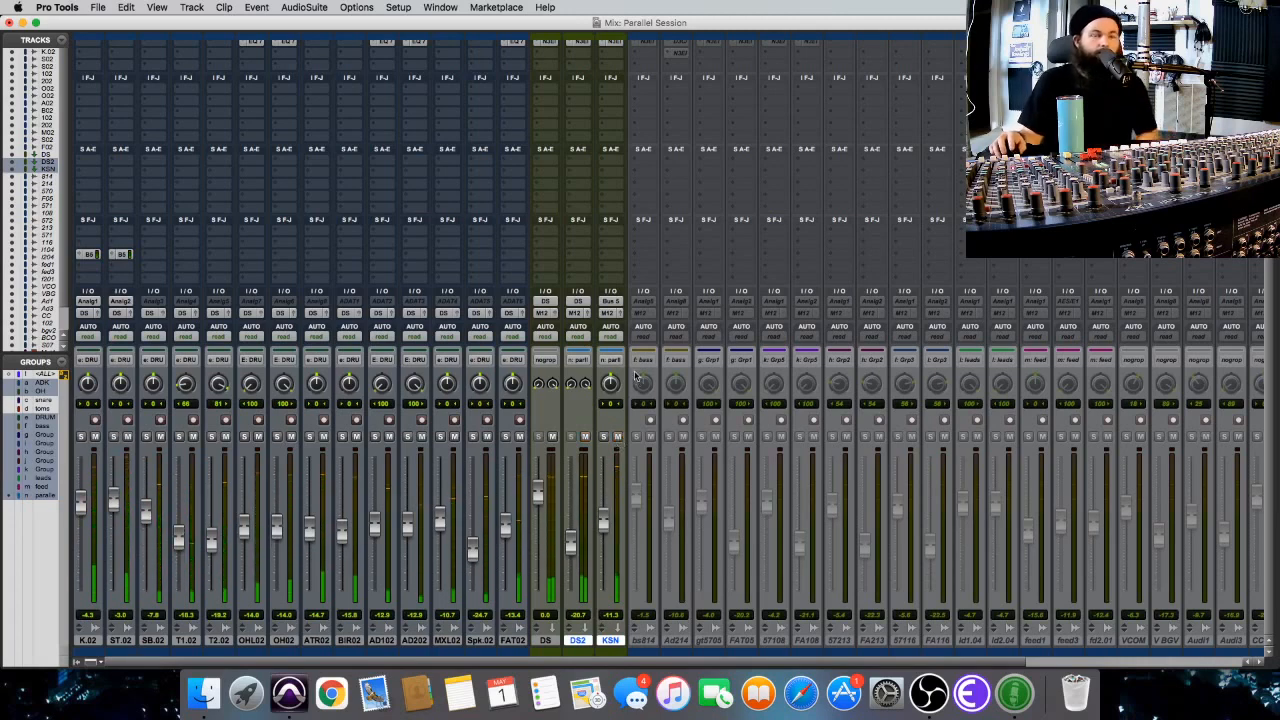
{"action": "scroll", "coordinate": [583, 219], "scroll_direction": "up", "scroll_amount": 1}
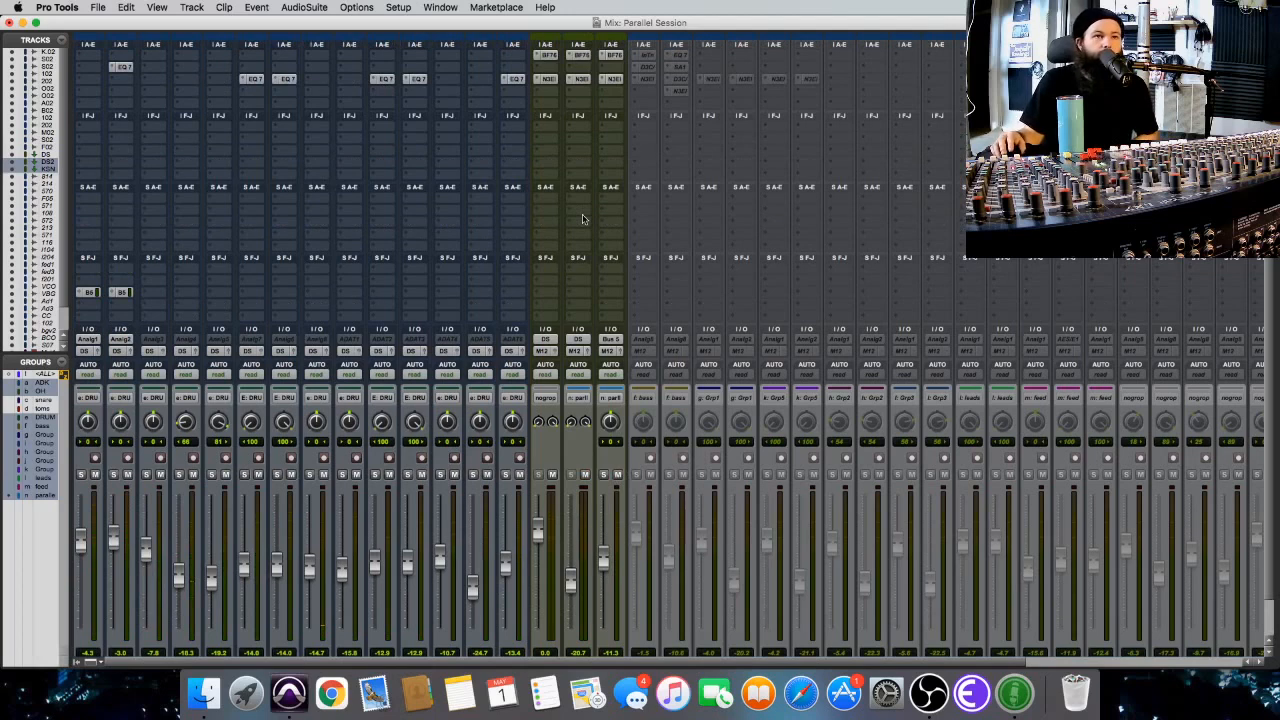
{"action": "scroll", "coordinate": [583, 219], "scroll_direction": "down", "scroll_amount": 1}
{"action": "scroll", "coordinate": [586, 222], "scroll_direction": "up", "scroll_amount": 1}
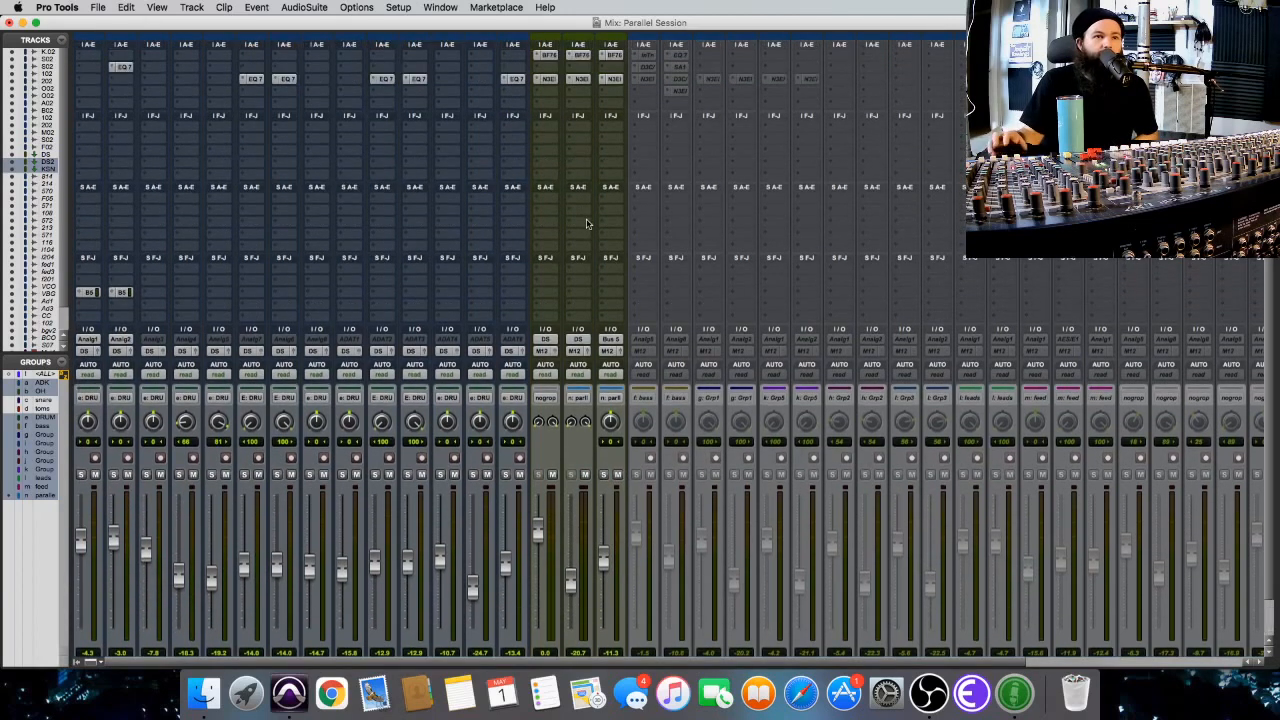
{"action": "scroll", "coordinate": [586, 222], "scroll_direction": "down", "scroll_amount": 1}
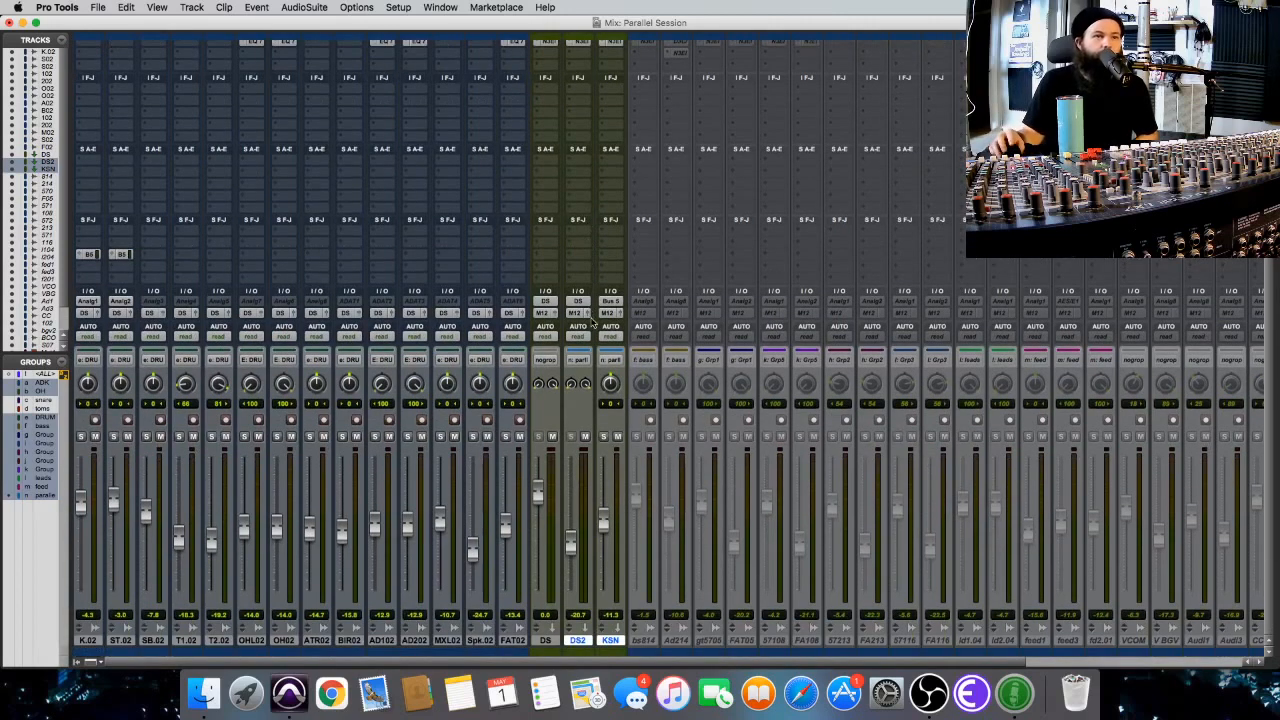
Mute the DS2 and KSN group and make both tracks inactive.
{"action": "left_click", "coordinate": [585, 436]}
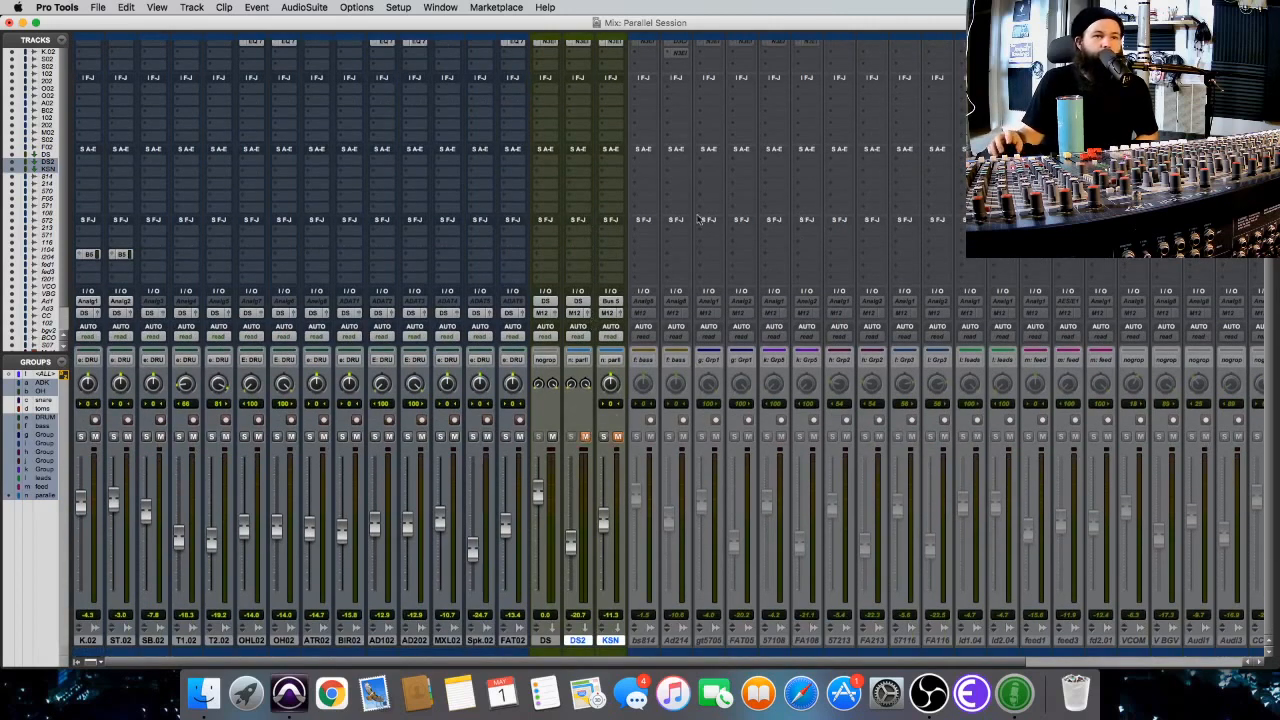
{"action": "scroll", "coordinate": [620, 190], "scroll_direction": "up", "scroll_amount": 1}
{"action": "left_click", "coordinate": [546, 89]}
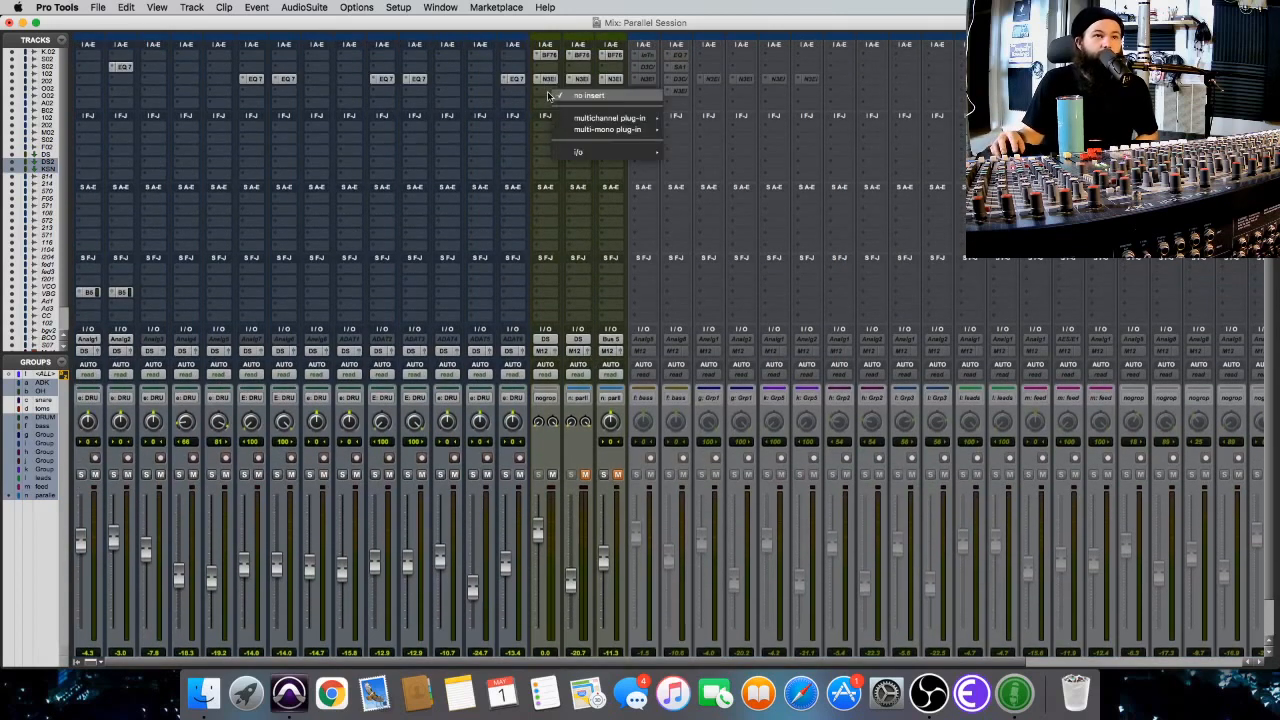
{"action": "left_click", "coordinate": [536, 420]}
{"action": "scroll", "coordinate": [602, 319], "scroll_direction": "down", "scroll_amount": 1}
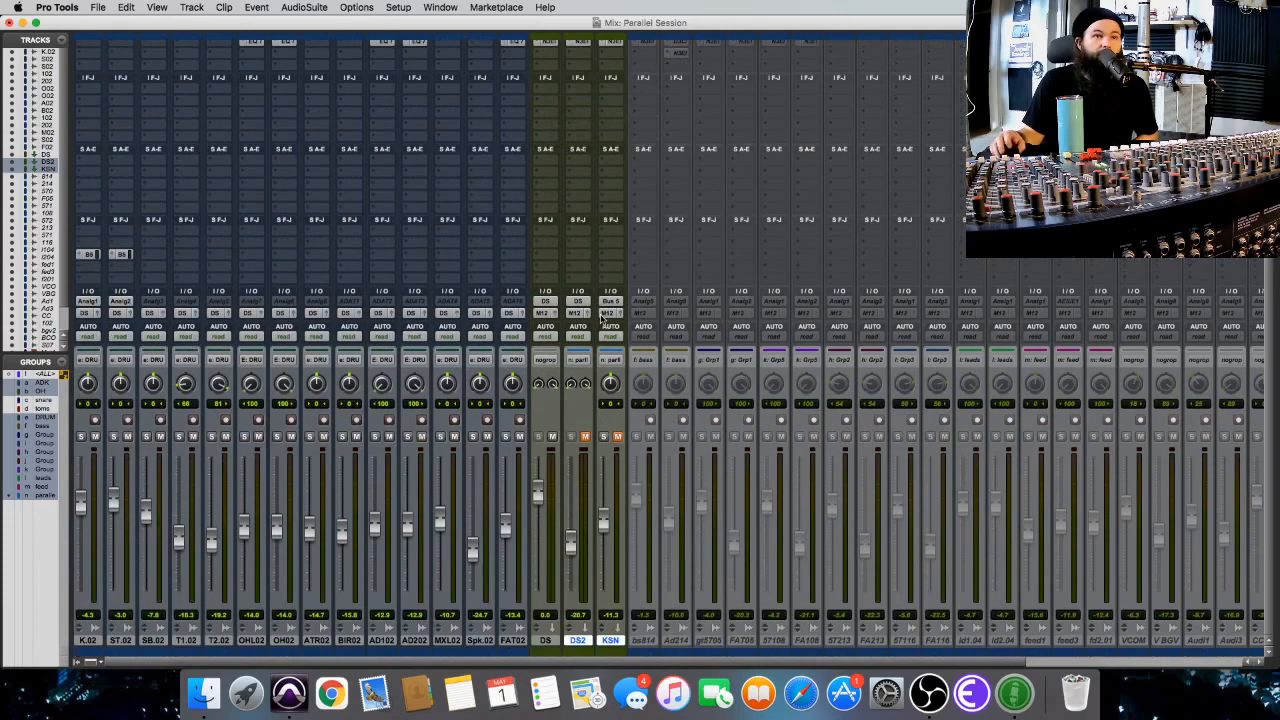
{"action": "right_click", "coordinate": [612, 642]}
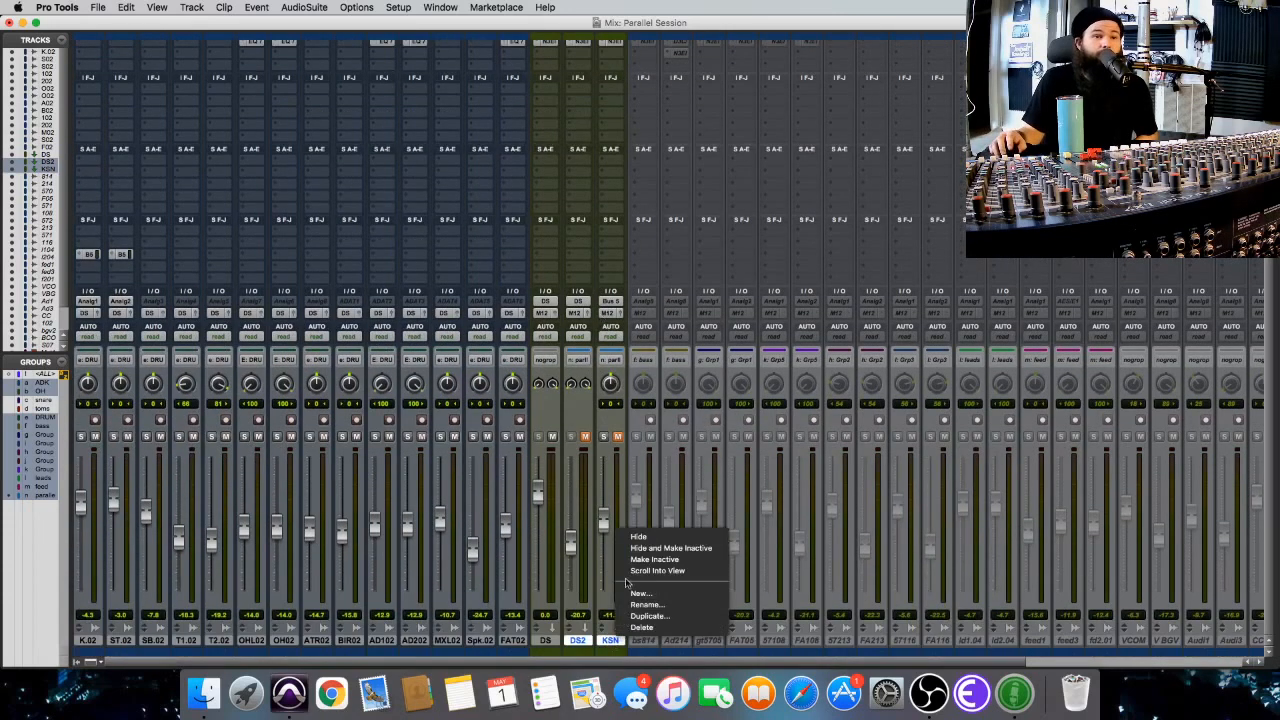
{"action": "left_click", "coordinate": [633, 561]}
Insert the stereo Scheps Omni Channel plug-in below Neutron on the DS submix track.
{"action": "scroll", "coordinate": [560, 120], "scroll_direction": "up", "scroll_amount": 1}
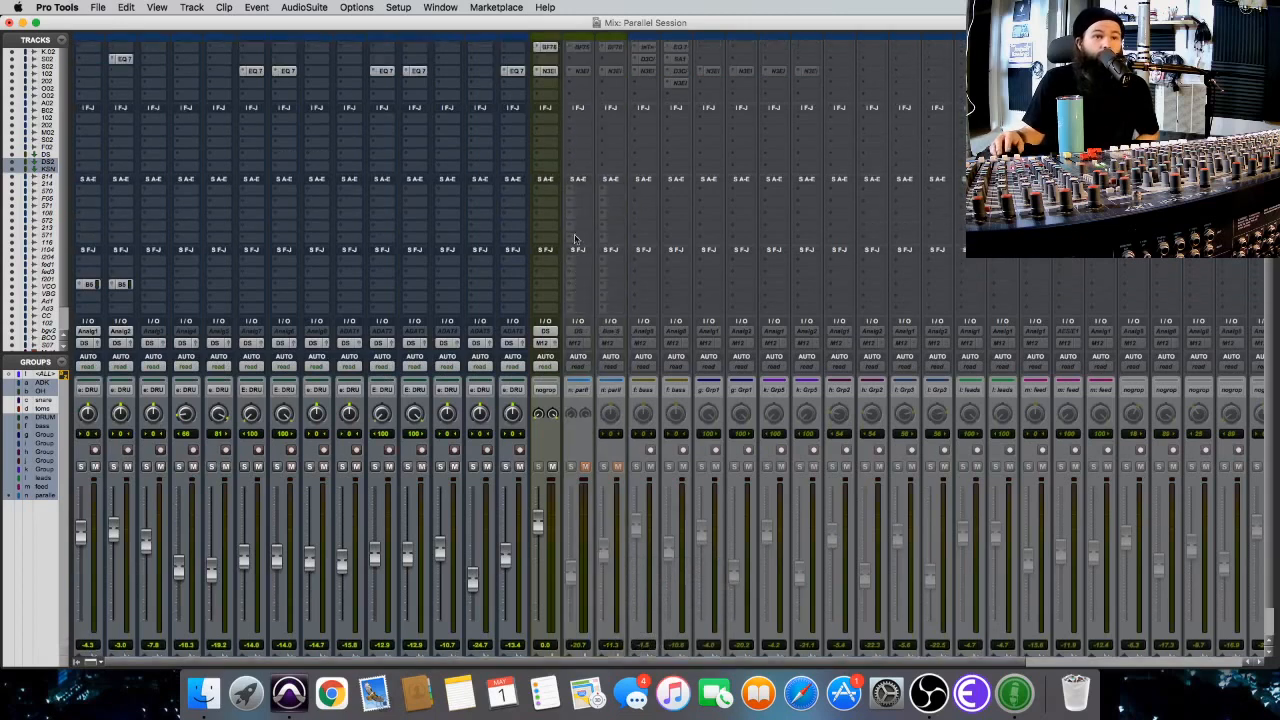
{"action": "left_click", "coordinate": [551, 101]}
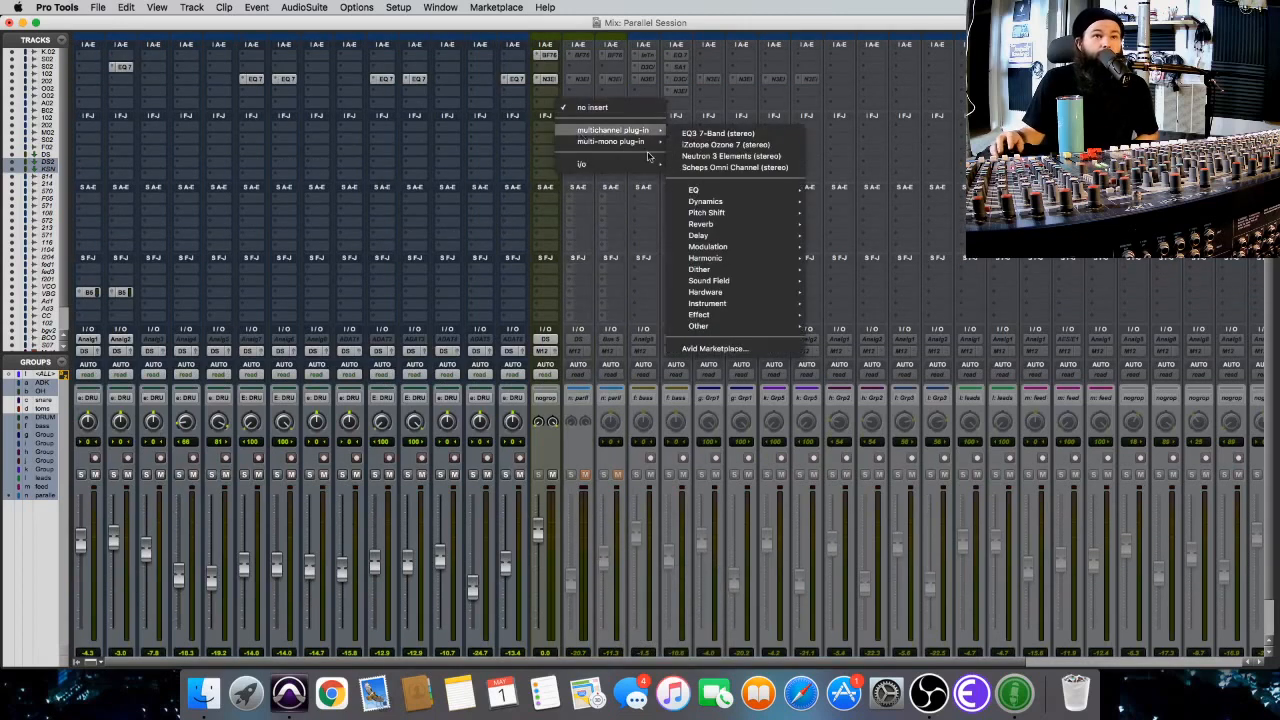
{"action": "mouse_move", "coordinate": [609, 133]}
{"action": "left_click", "coordinate": [760, 168]}
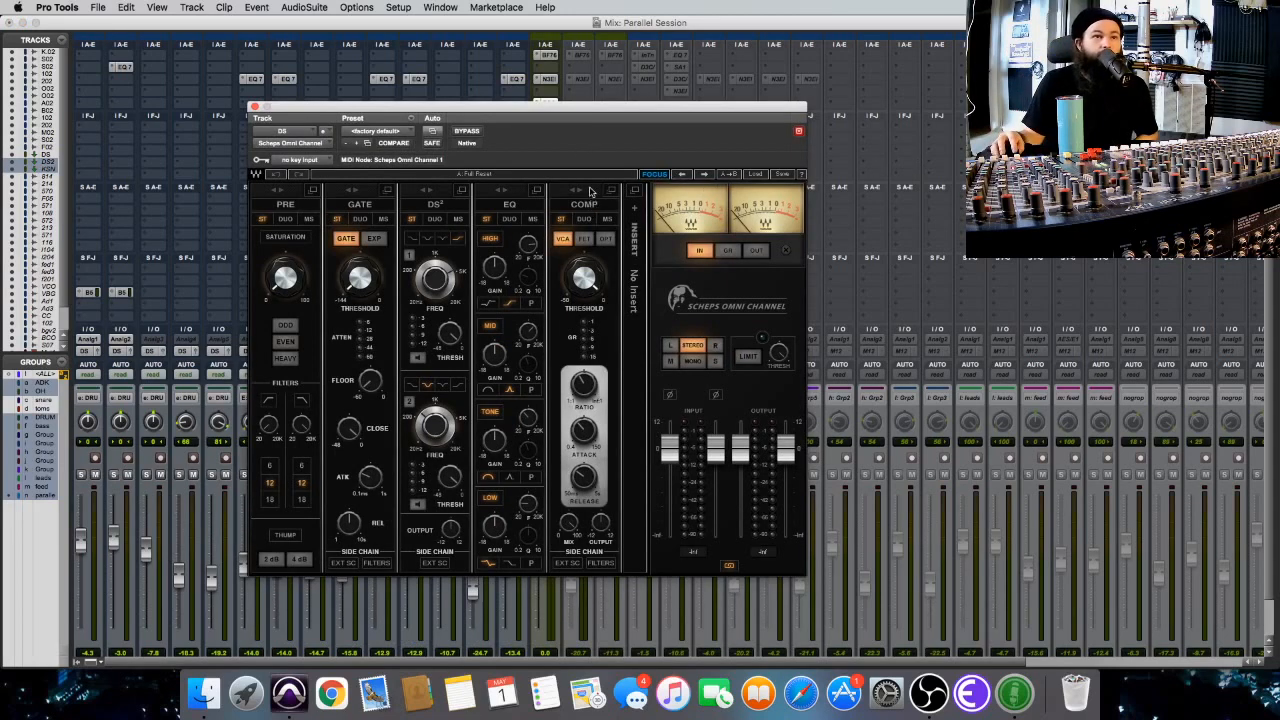
Move the Omni Channel's COMP module ahead of EQ, enable it, and set its compressor type to OPT.
{"action": "left_click_drag", "start_coordinate": [591, 191], "coordinate": [507, 193]}
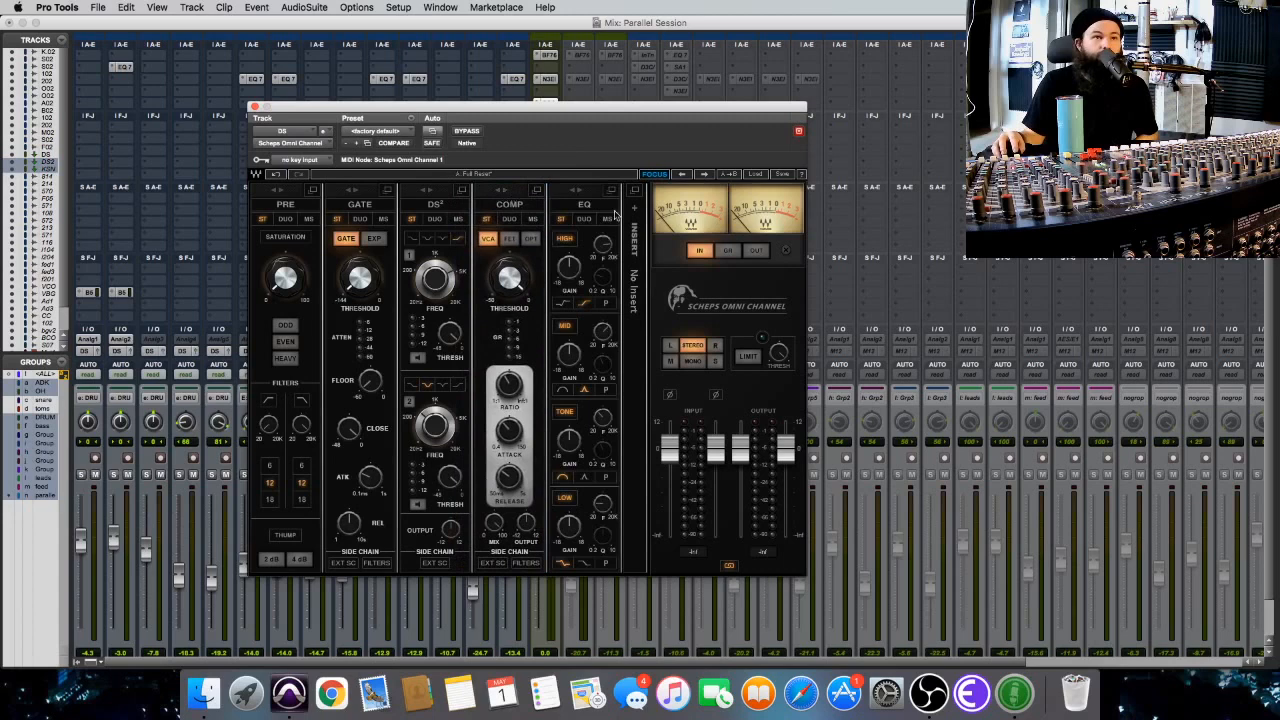
{"action": "left_click", "coordinate": [508, 205]}
{"action": "left_click", "coordinate": [530, 239]}
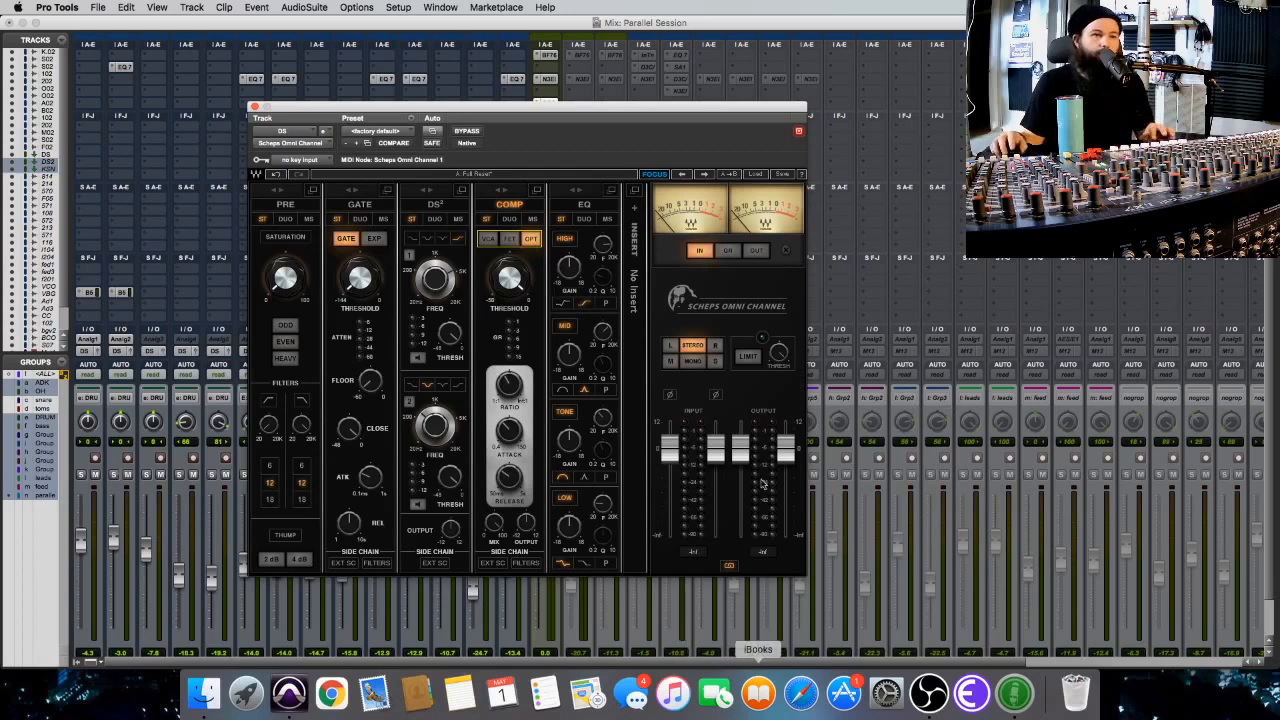
Play the drums, adjust the COMP threshold to get gain reduction, and set the attack to 150.00.
{"action": "key", "text": "space"}
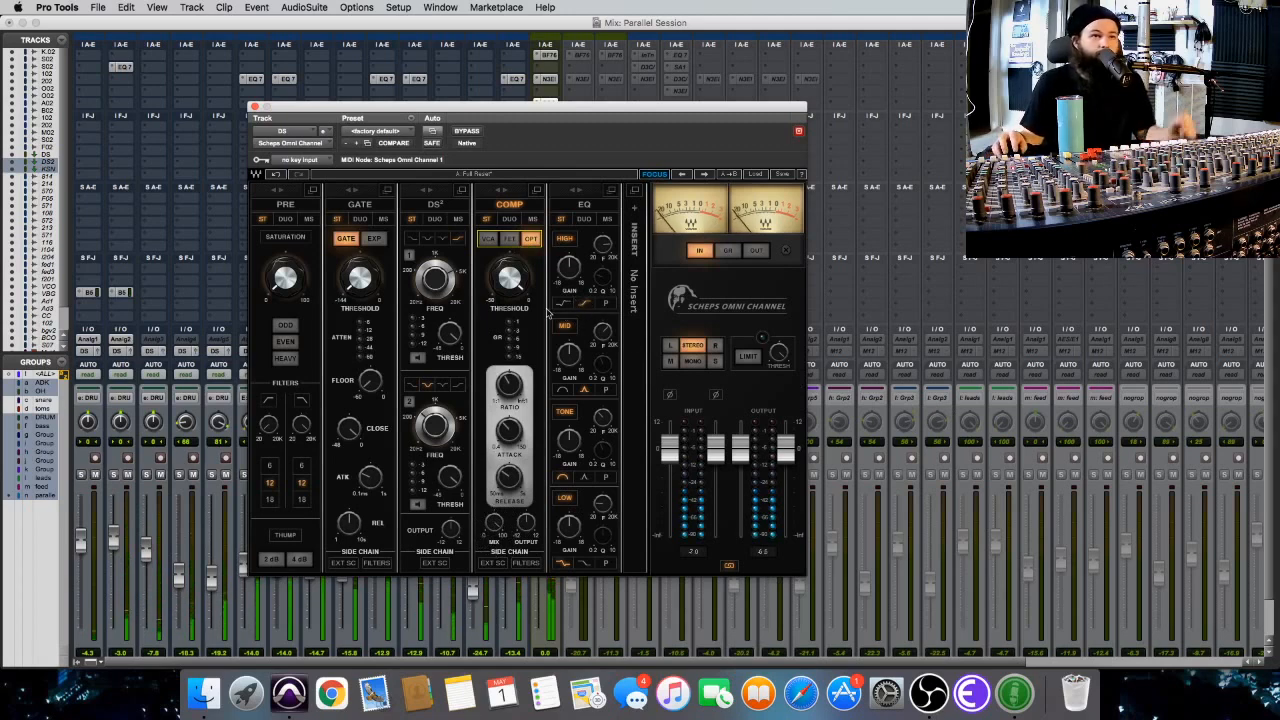
{"action": "left_click", "coordinate": [516, 284]}
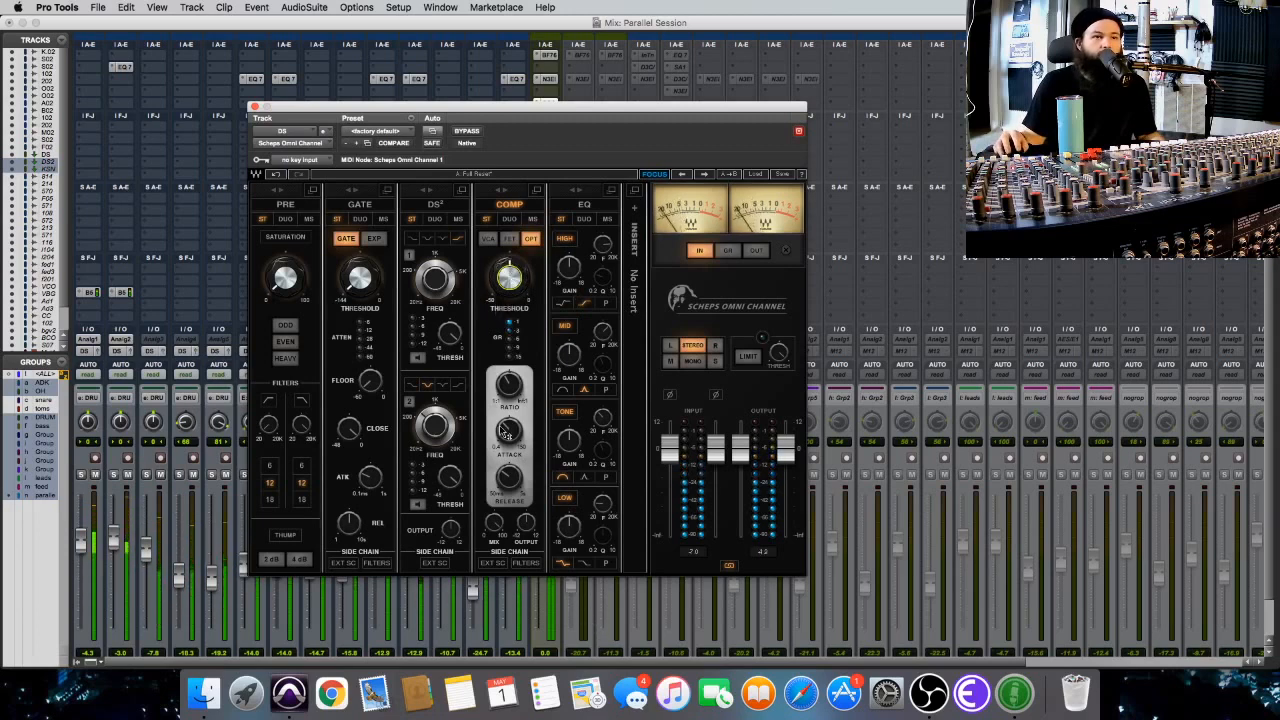
{"action": "mouse_move", "coordinate": [507, 431]}
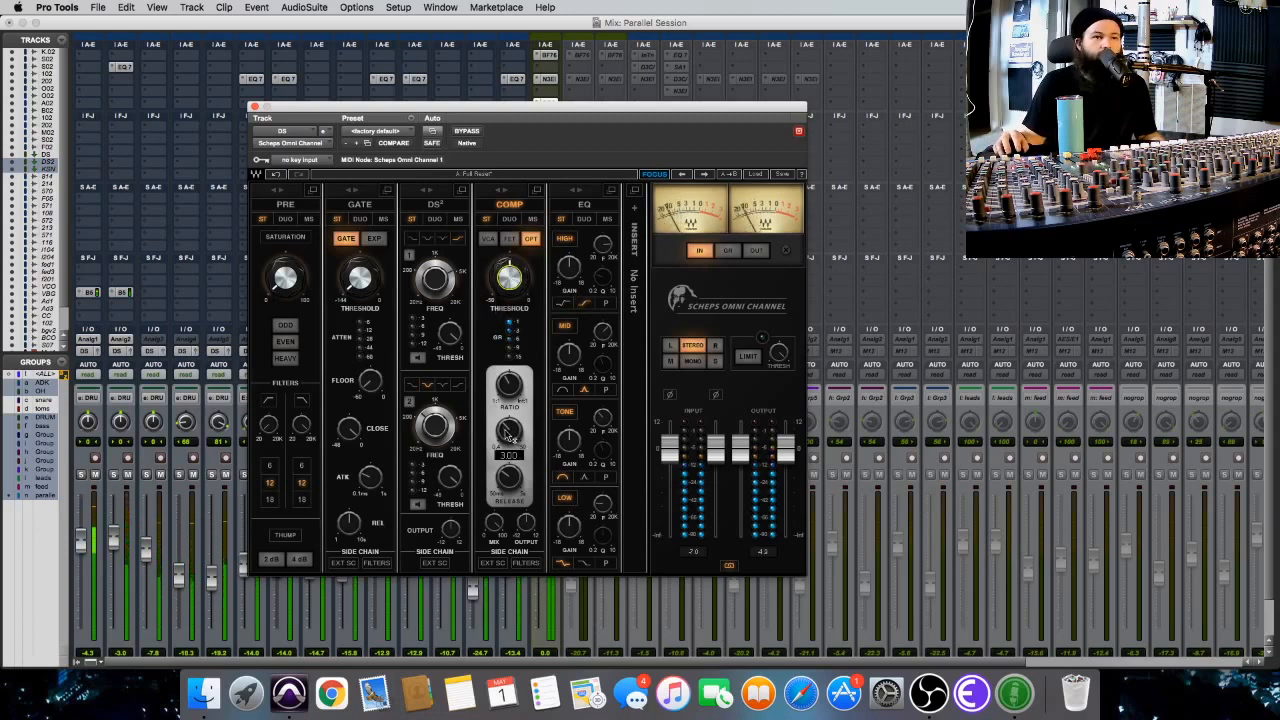
{"action": "left_click_drag", "start_coordinate": [508, 434], "coordinate": [508, 384]}
{"action": "left_click_drag", "start_coordinate": [495, 332], "coordinate": [555, 325]}
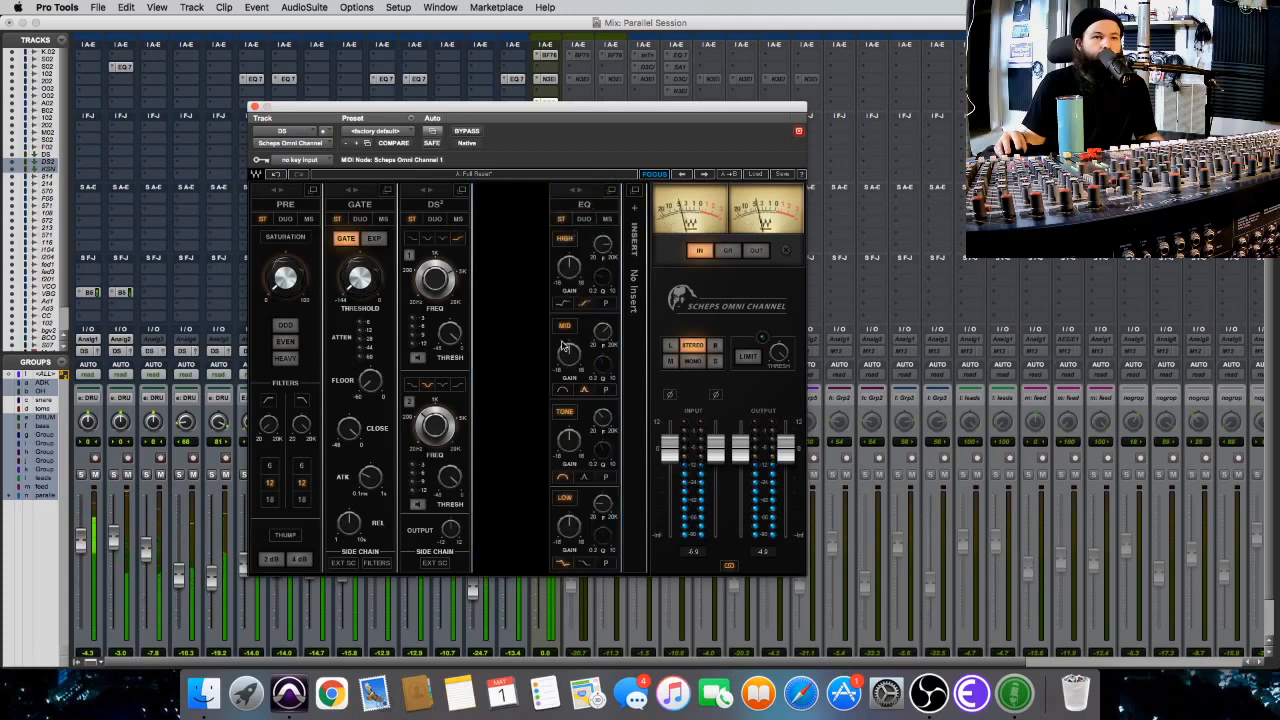
{"action": "left_click_drag", "start_coordinate": [509, 430], "coordinate": [509, 420]}
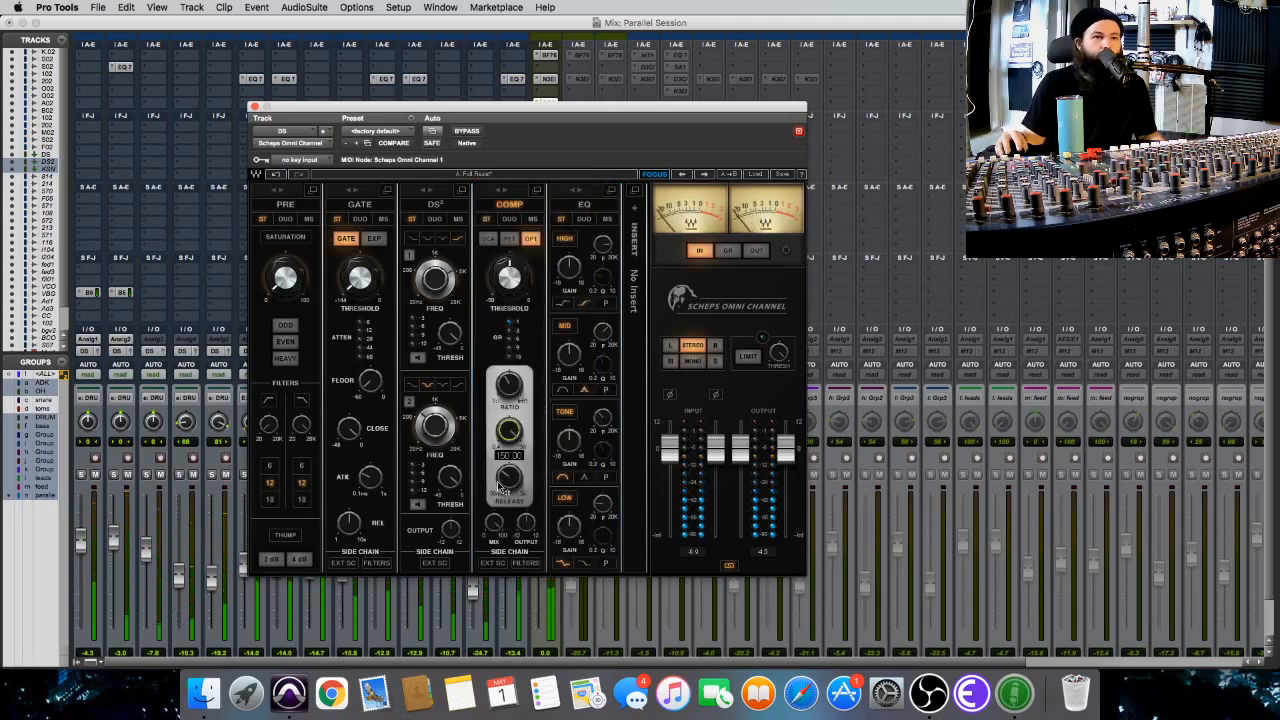
Refine the COMP module's threshold, attack and release with the attack at 150.00, switching the VU meters to GR.
{"action": "left_click_drag", "start_coordinate": [509, 477], "coordinate": [509, 487]}
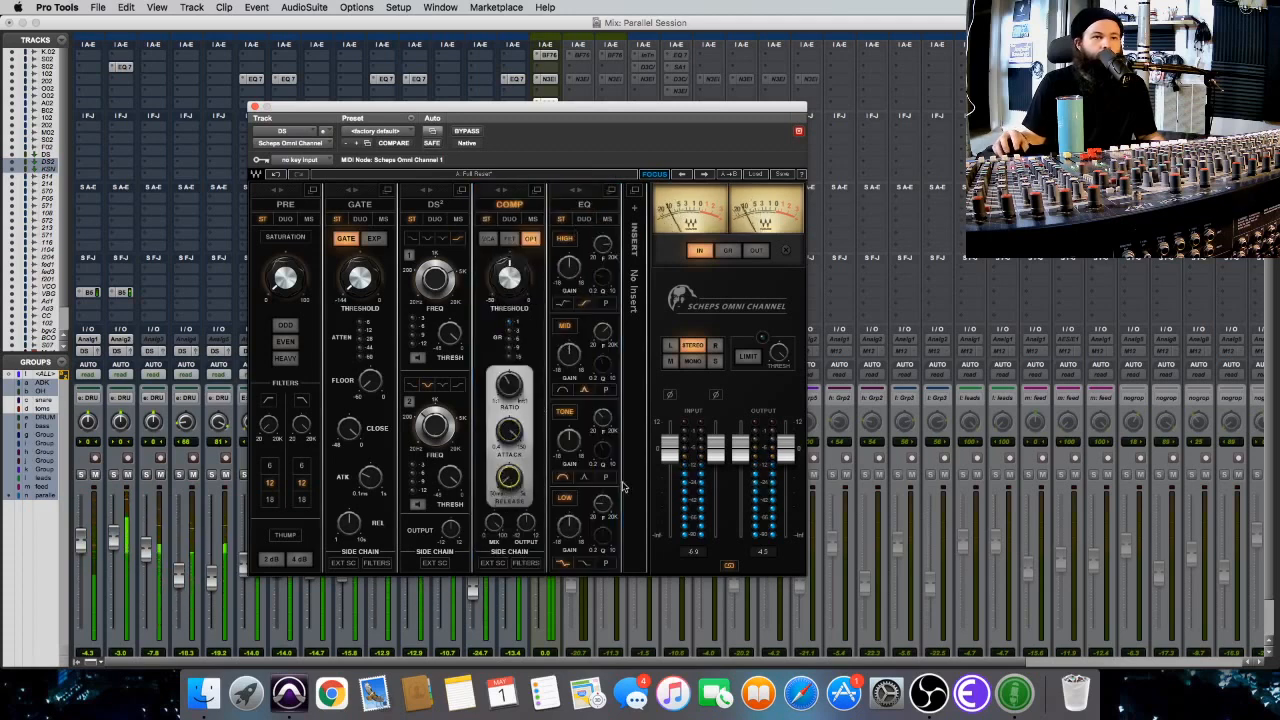
{"action": "left_click_drag", "start_coordinate": [510, 435], "coordinate": [532, 449]}
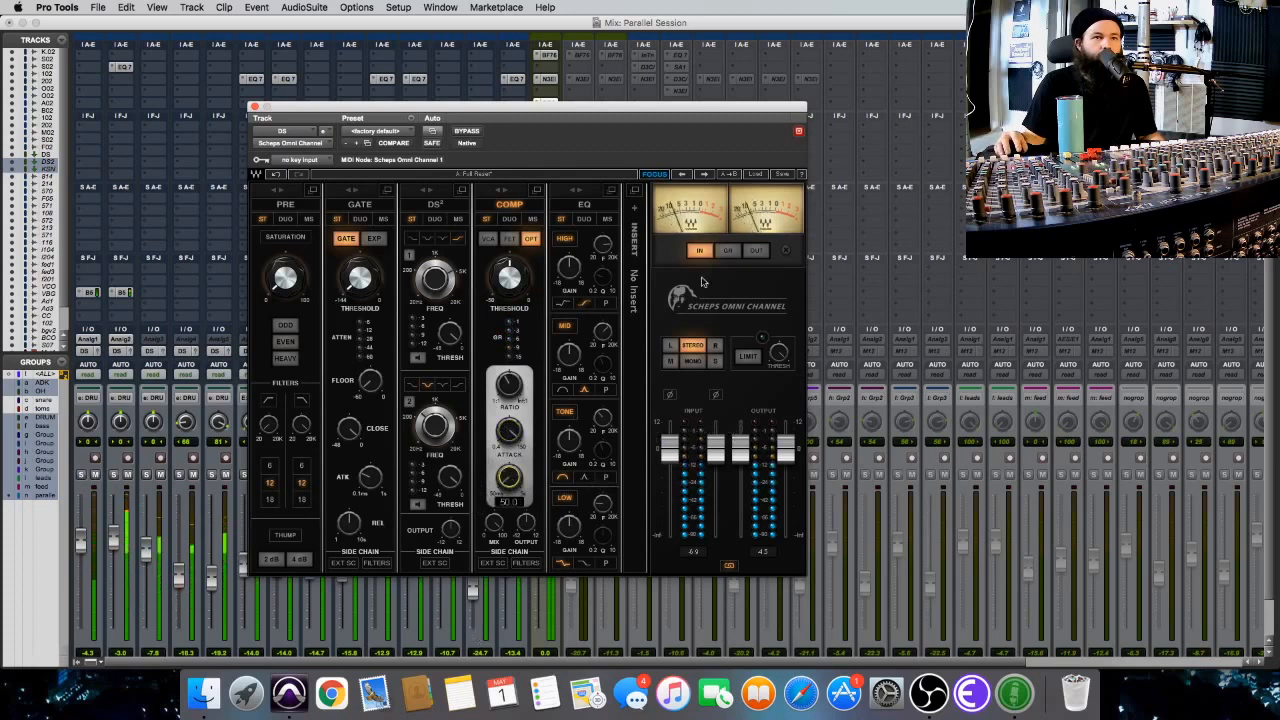
{"action": "left_click", "coordinate": [726, 250]}
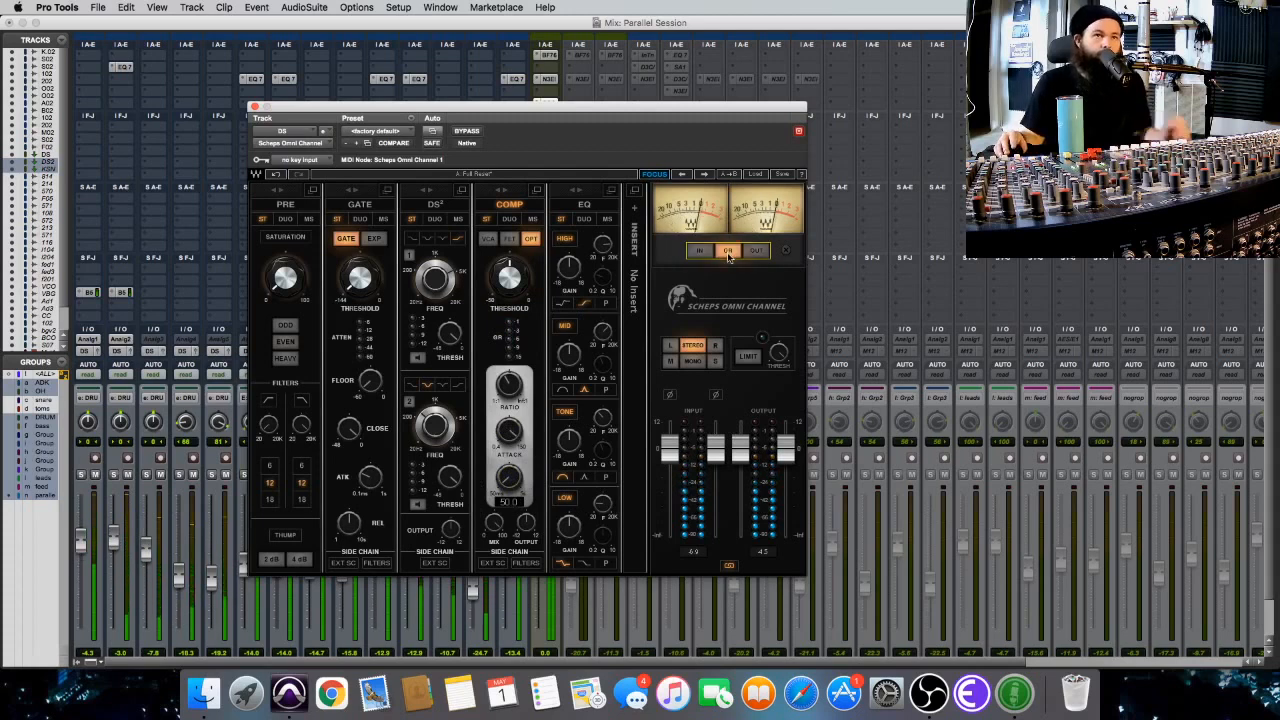
{"action": "left_click_drag", "start_coordinate": [509, 279], "coordinate": [509, 297]}
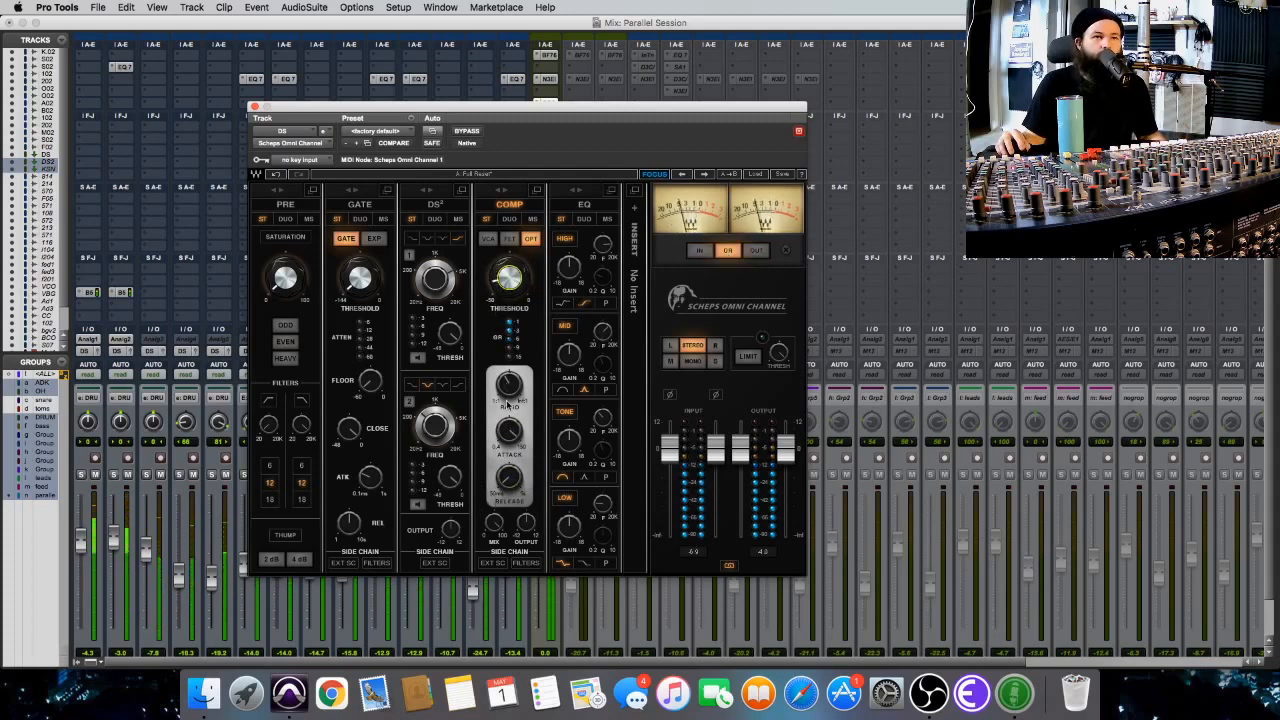
{"action": "left_click_drag", "start_coordinate": [509, 430], "coordinate": [509, 466]}
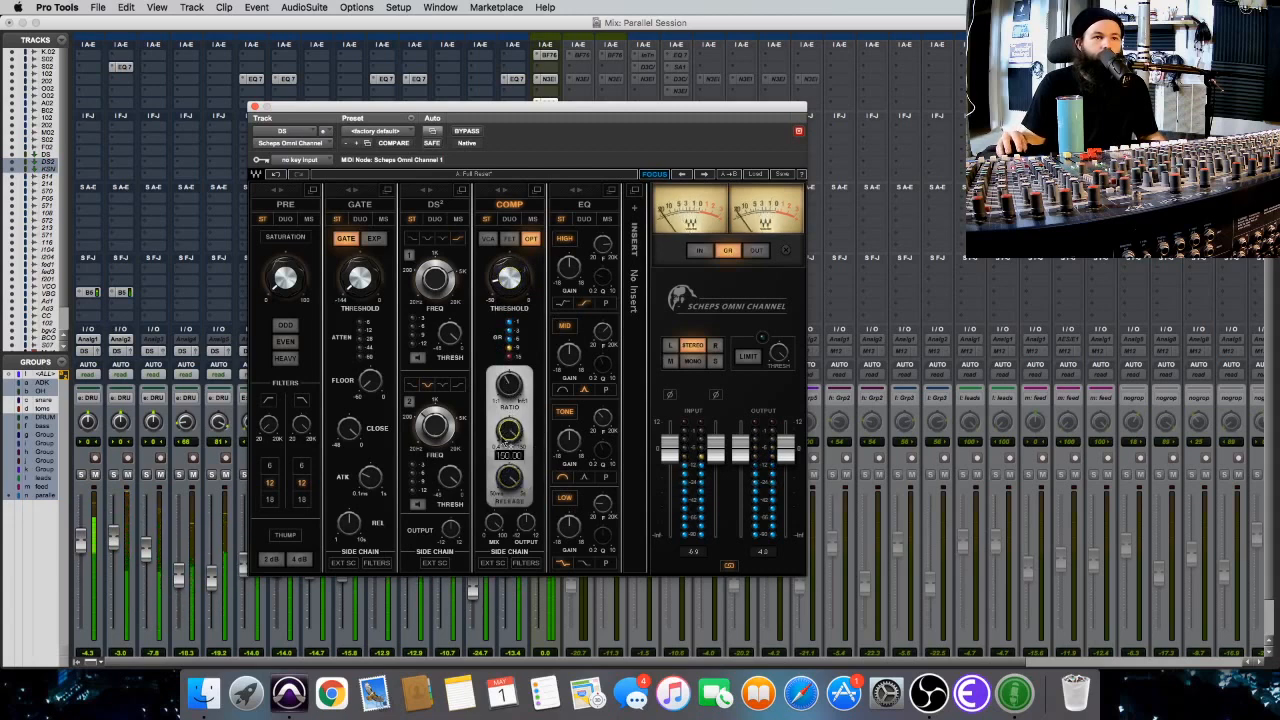
{"action": "left_click", "coordinate": [509, 477]}
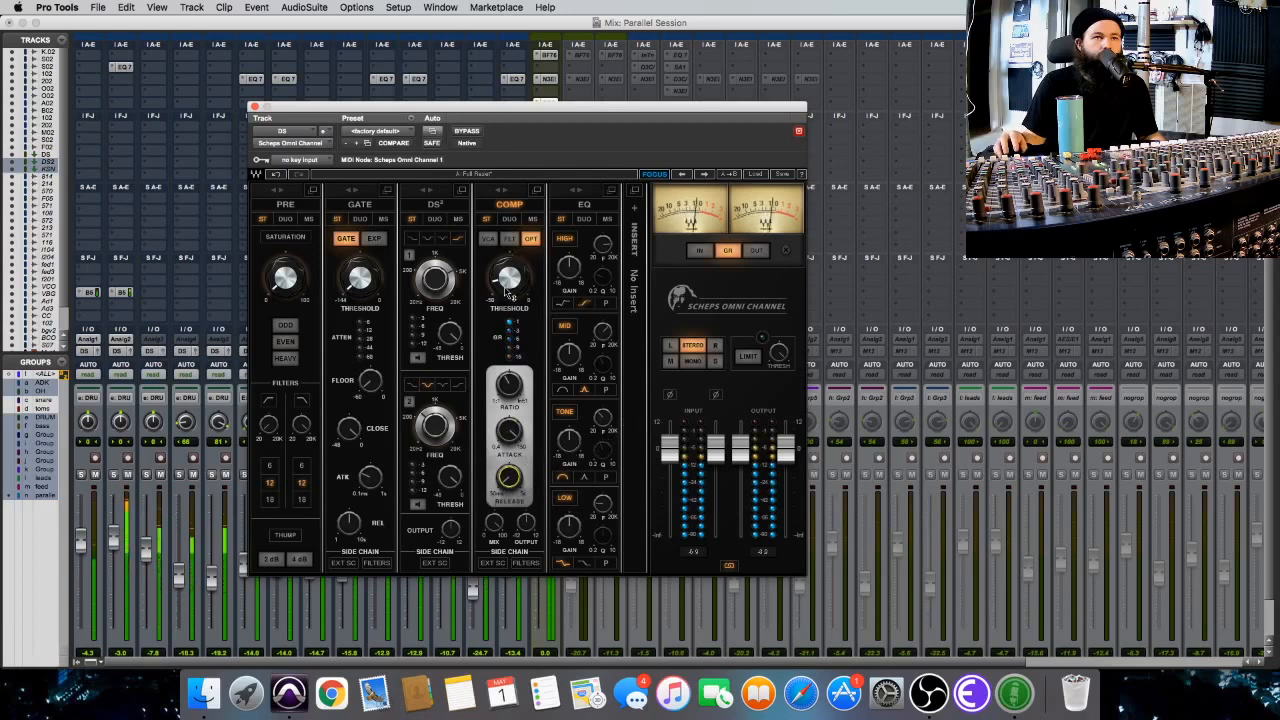
Audition the FET and VCA compressor types, settle on FET, and readjust the COMP threshold, attack and release.
{"action": "left_click", "coordinate": [510, 238]}
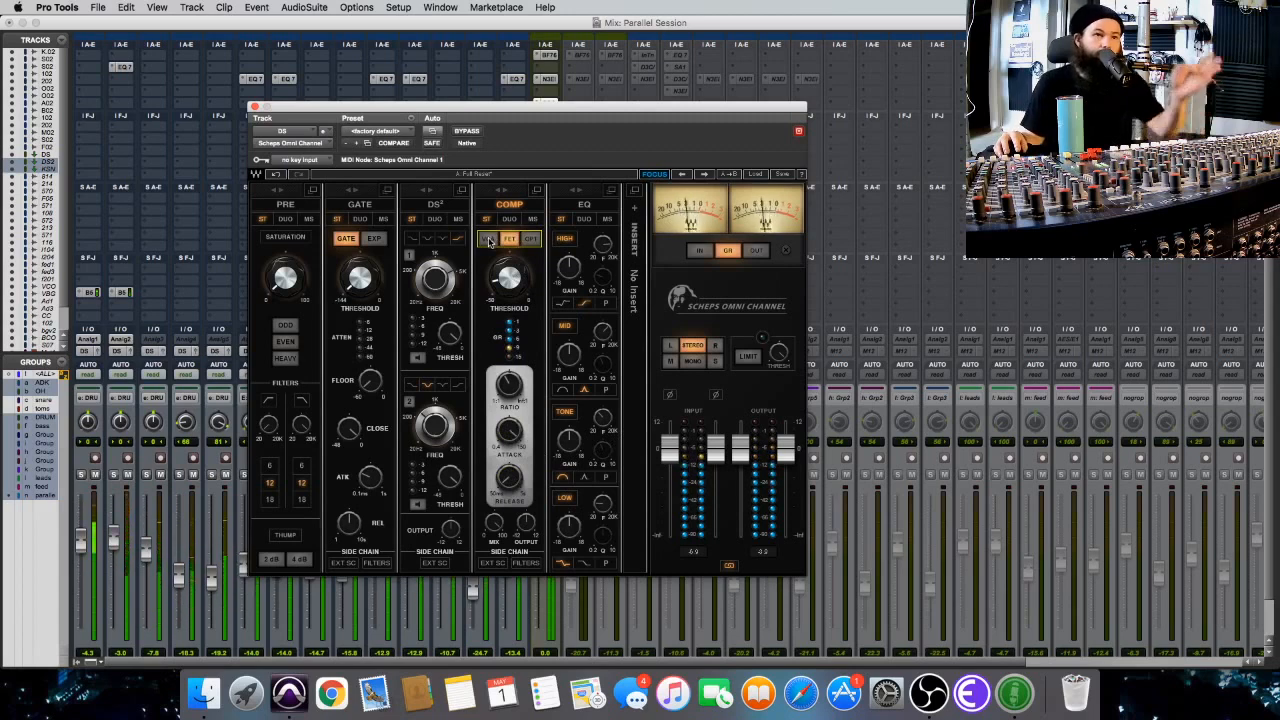
{"action": "left_click", "coordinate": [489, 240]}
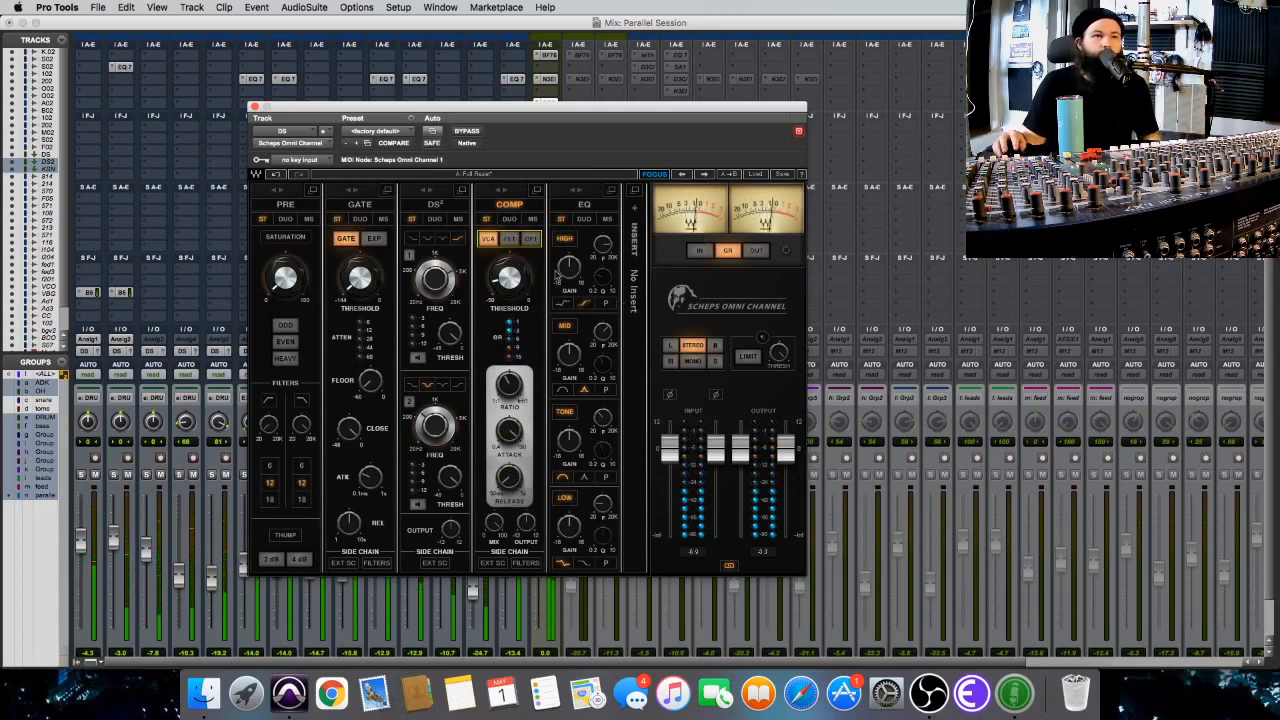
{"action": "left_click", "coordinate": [511, 240]}
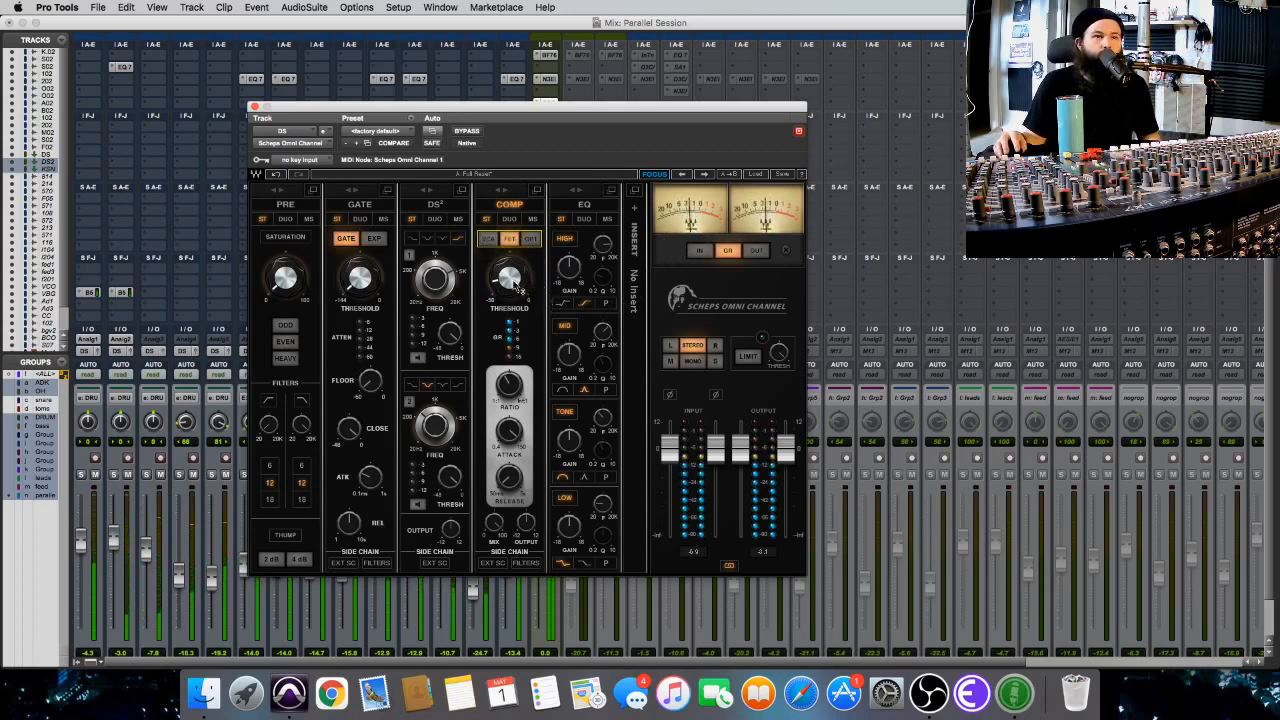
{"action": "left_click_drag", "start_coordinate": [512, 281], "coordinate": [512, 279]}
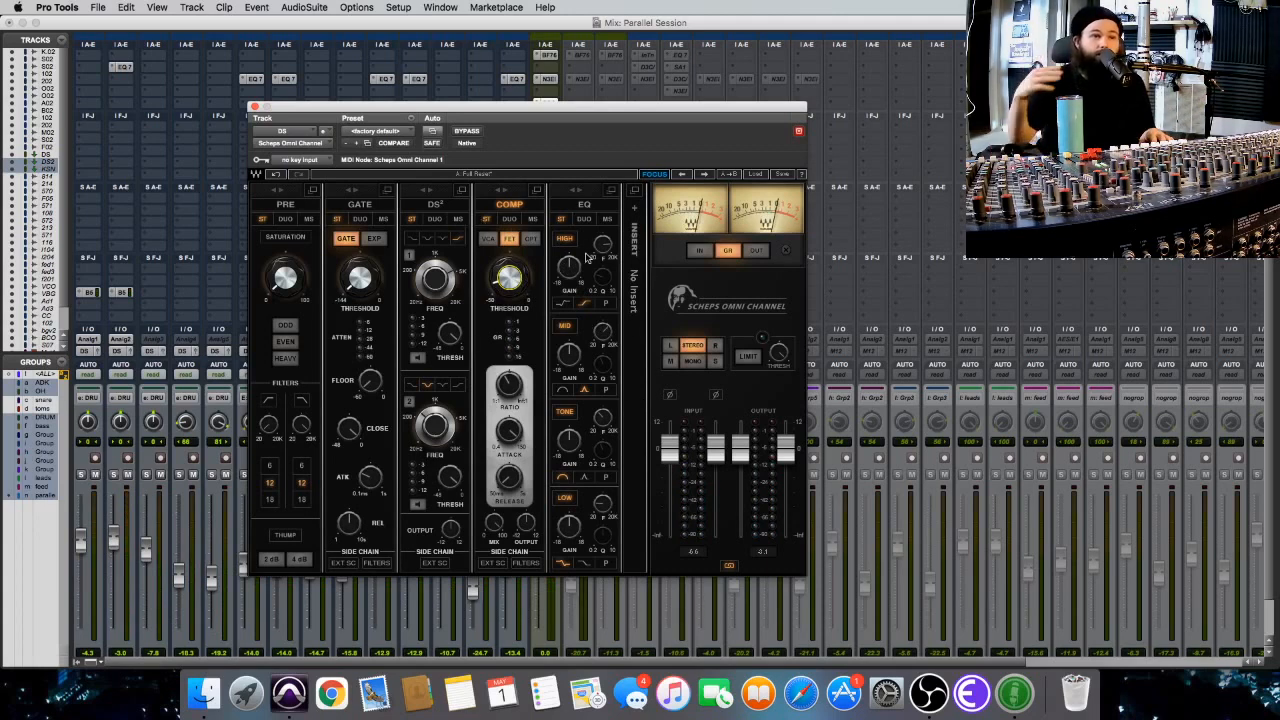
{"action": "left_click_drag", "start_coordinate": [513, 432], "coordinate": [509, 475]}
{"action": "left_click", "coordinate": [511, 287]}
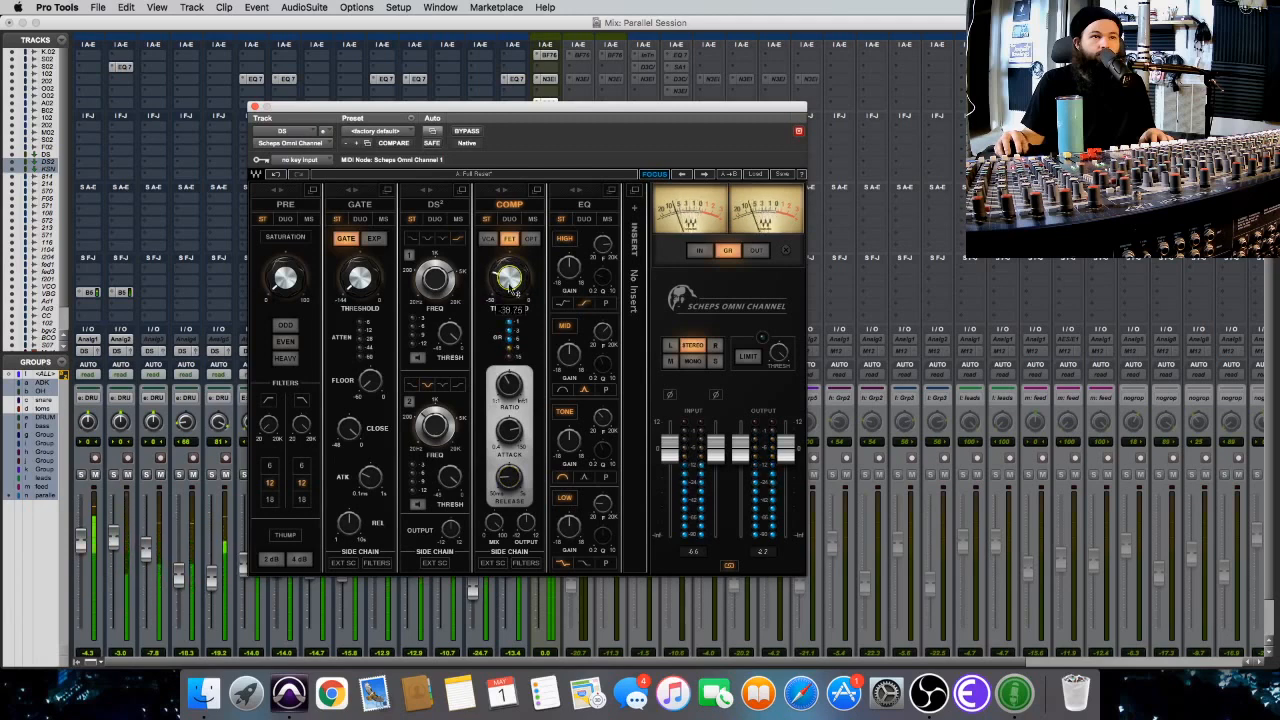
Shape the EQ's mid, high and low bands, change the low band's filter shape, and compare with COMP off and on.
{"action": "left_click_drag", "start_coordinate": [573, 366], "coordinate": [606, 331]}
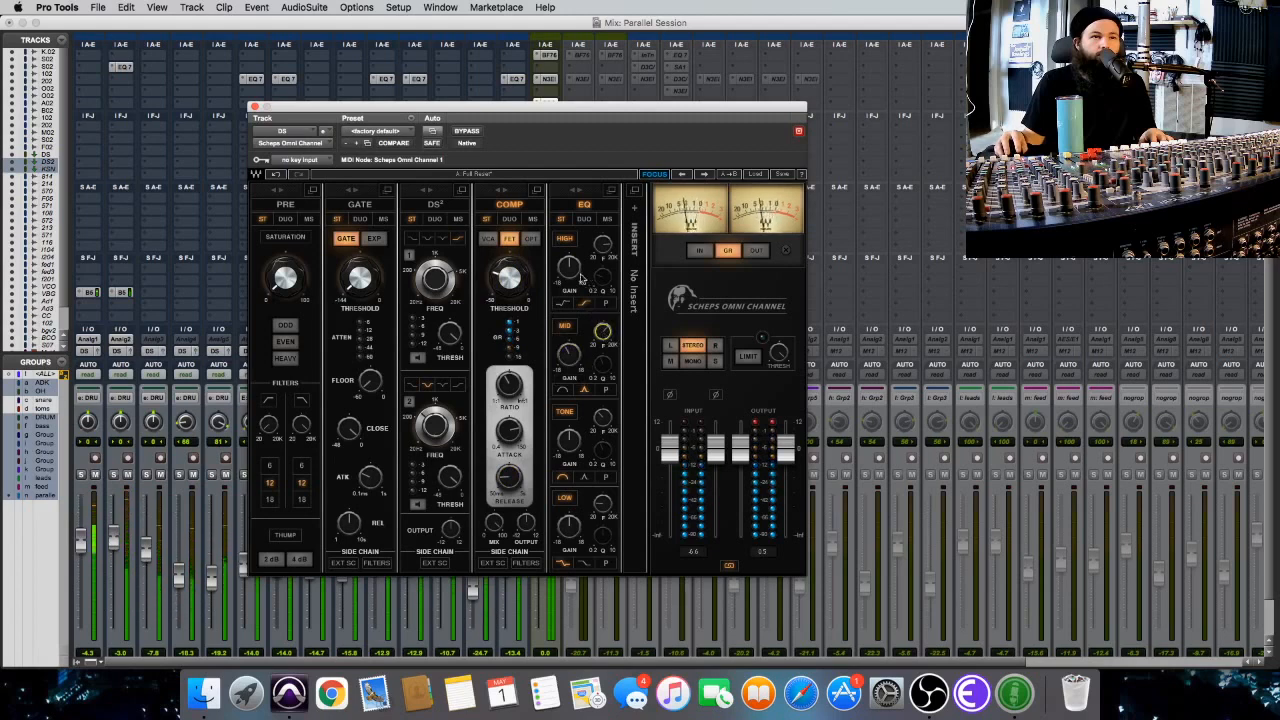
{"action": "left_click_drag", "start_coordinate": [568, 270], "coordinate": [568, 274]}
{"action": "left_click_drag", "start_coordinate": [571, 525], "coordinate": [603, 503]}
{"action": "left_click", "coordinate": [584, 564]}
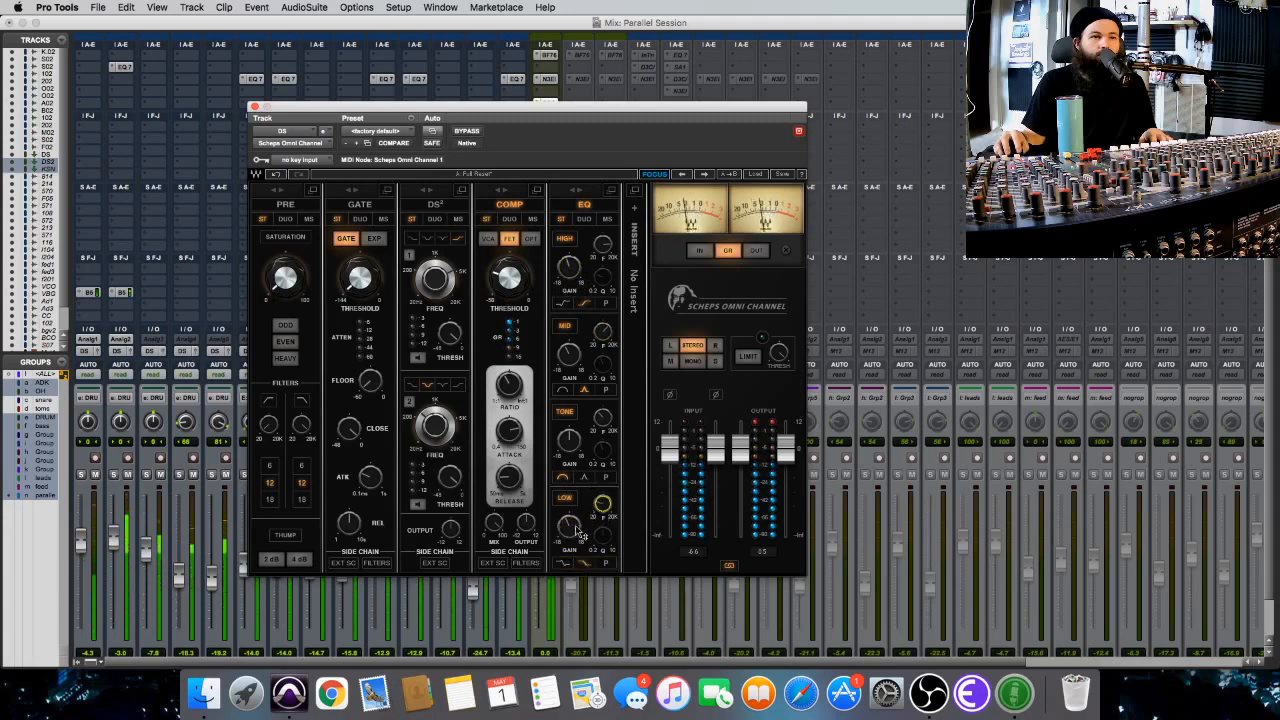
{"action": "left_click", "coordinate": [510, 205]}
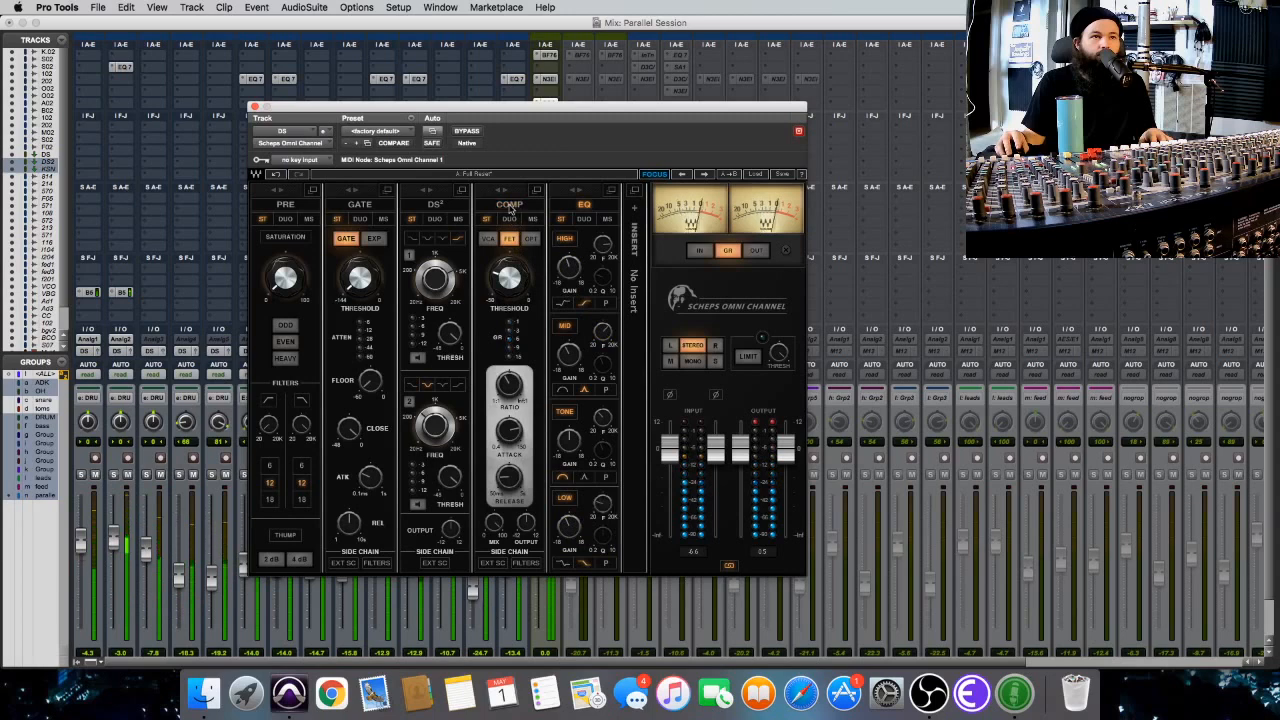
{"action": "left_click", "coordinate": [510, 205]}
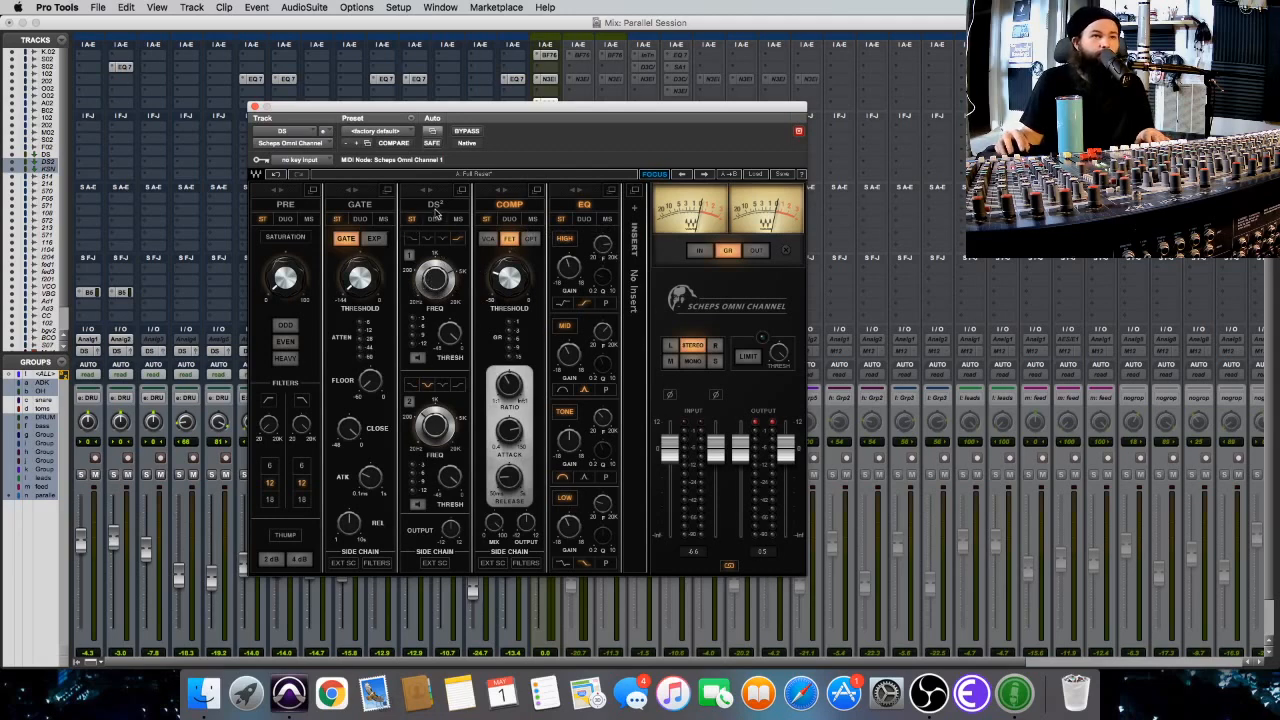
Enable the first DS2 band with its second filter shape, and adjust its threshold and frequency while the drums play.
{"action": "left_click", "coordinate": [428, 241]}
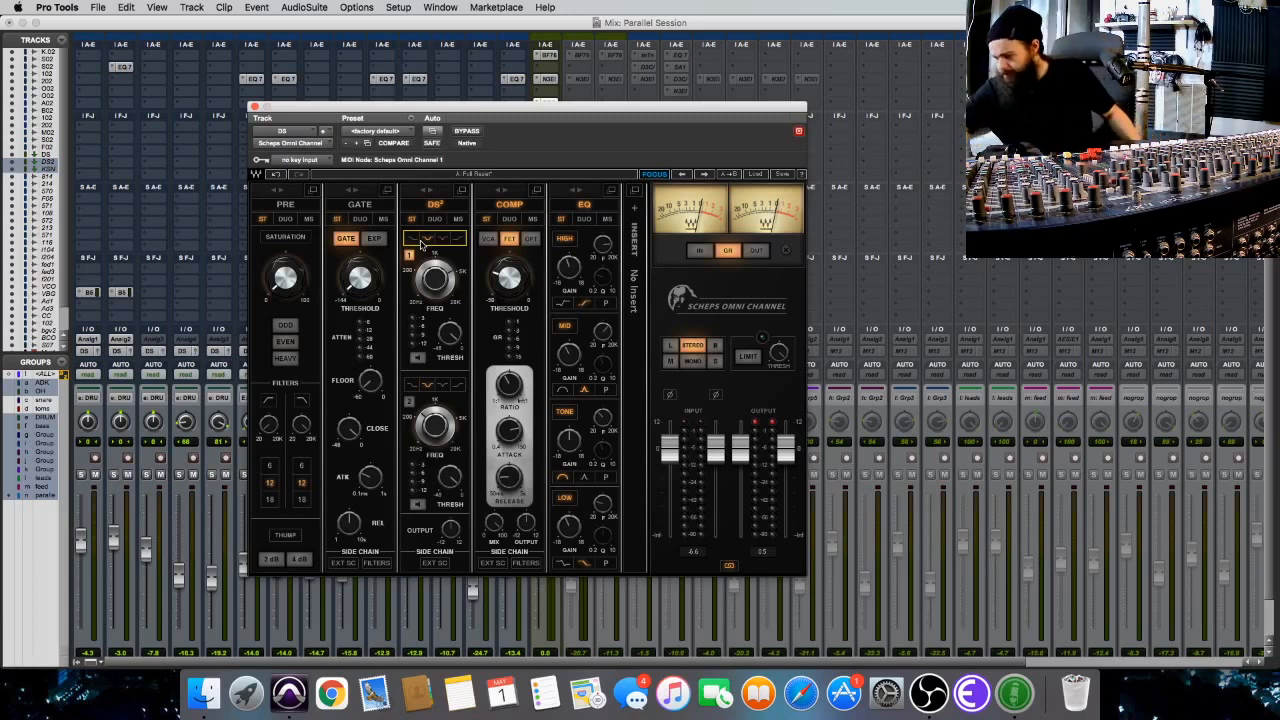
{"action": "key", "text": "space"}
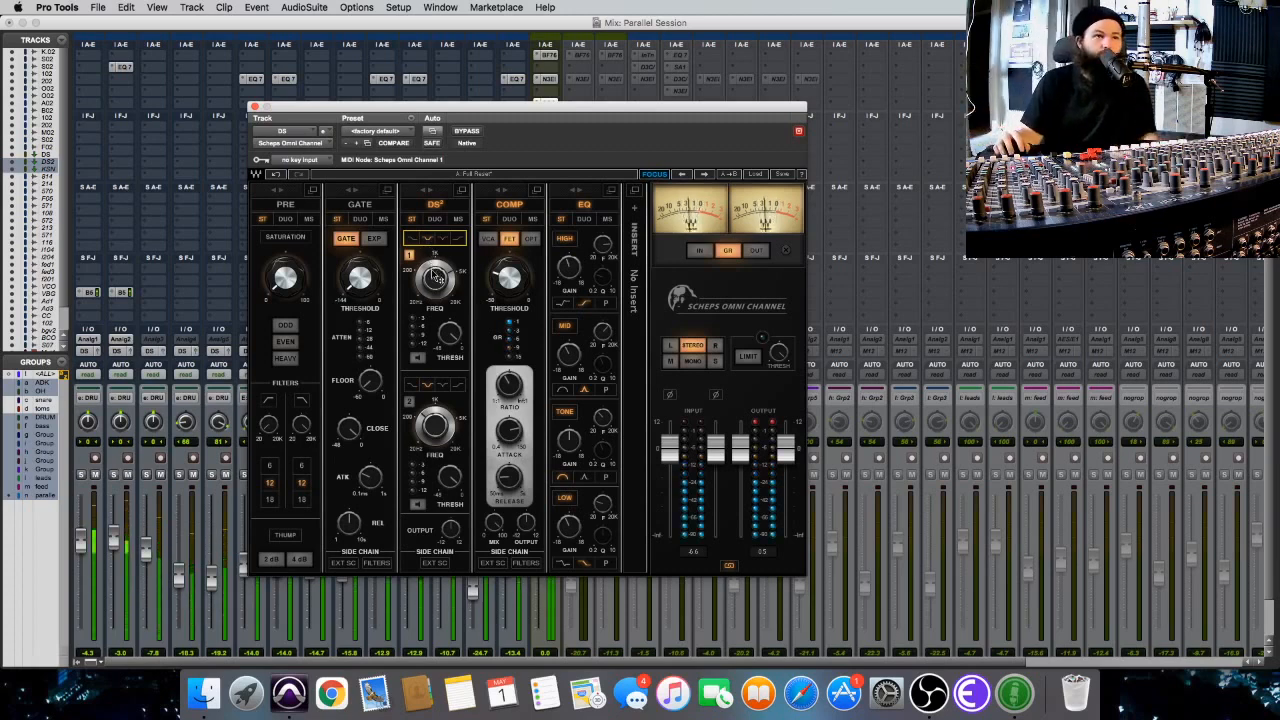
{"action": "left_click_drag", "start_coordinate": [450, 343], "coordinate": [450, 386]}
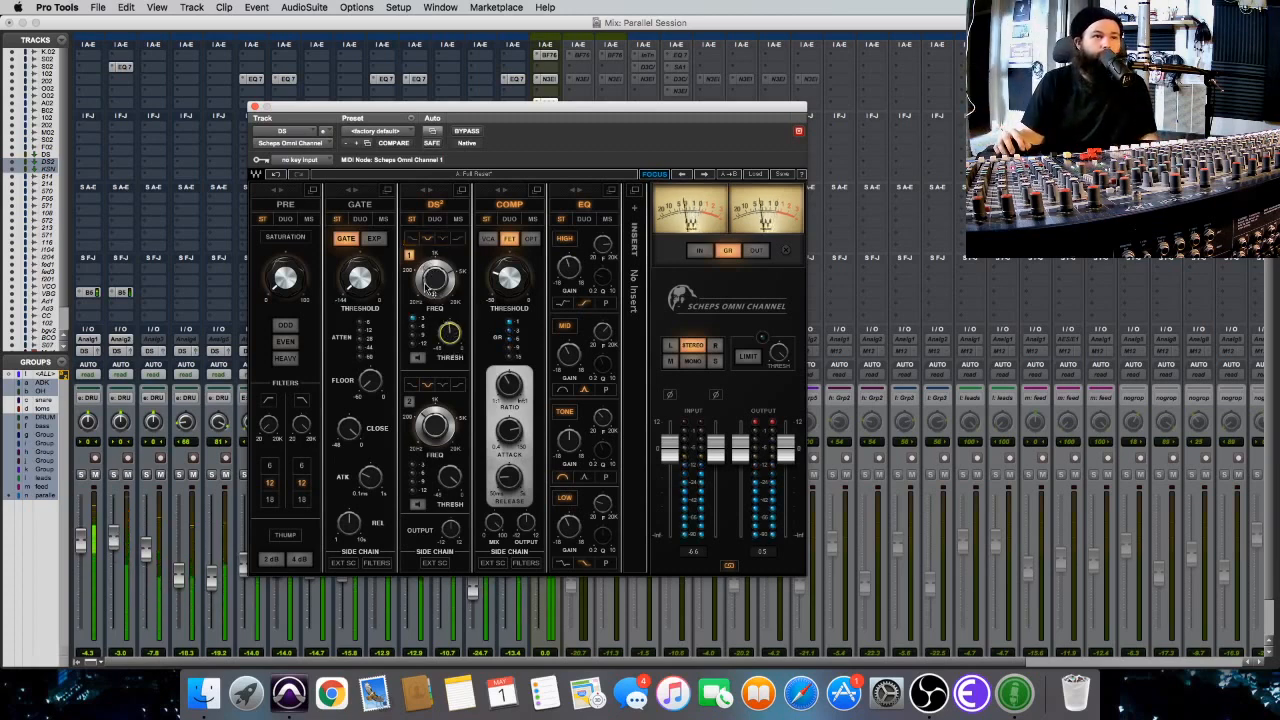
{"action": "left_click_drag", "start_coordinate": [436, 281], "coordinate": [436, 282]}
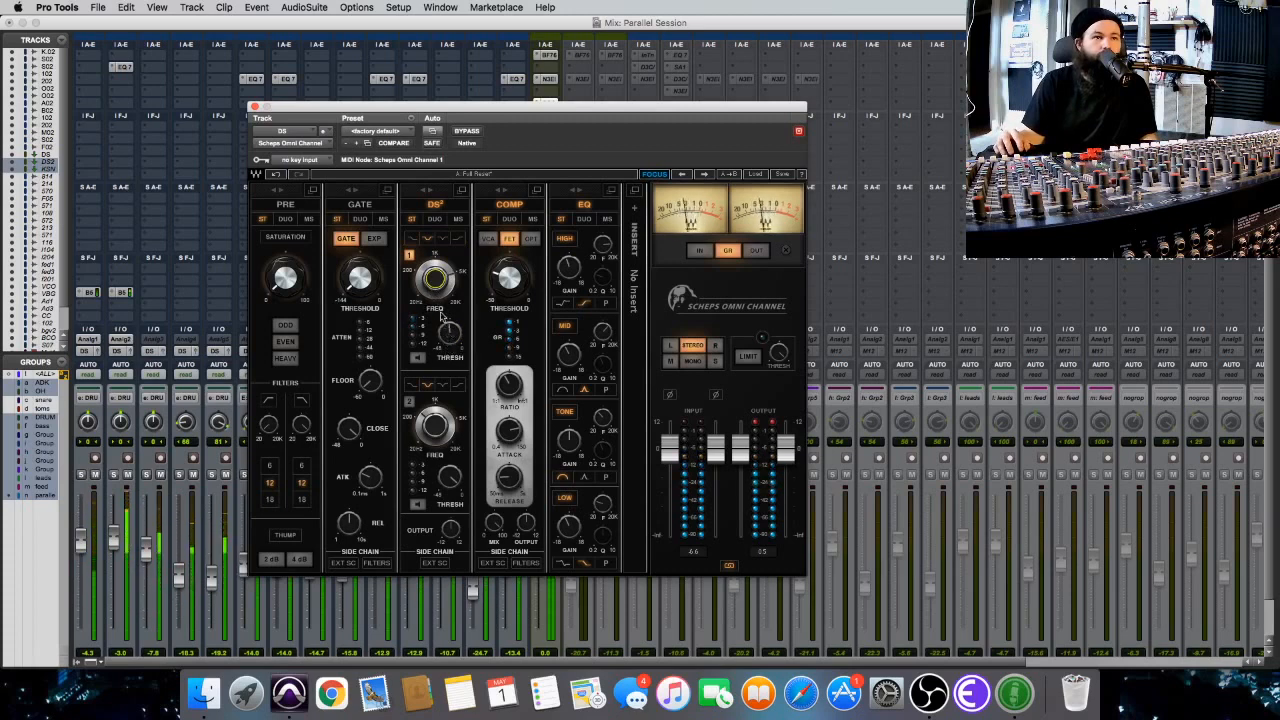
Compare the drum sound with the Omni Channel plug-in bypassed and active.
{"action": "left_click", "coordinate": [467, 131]}
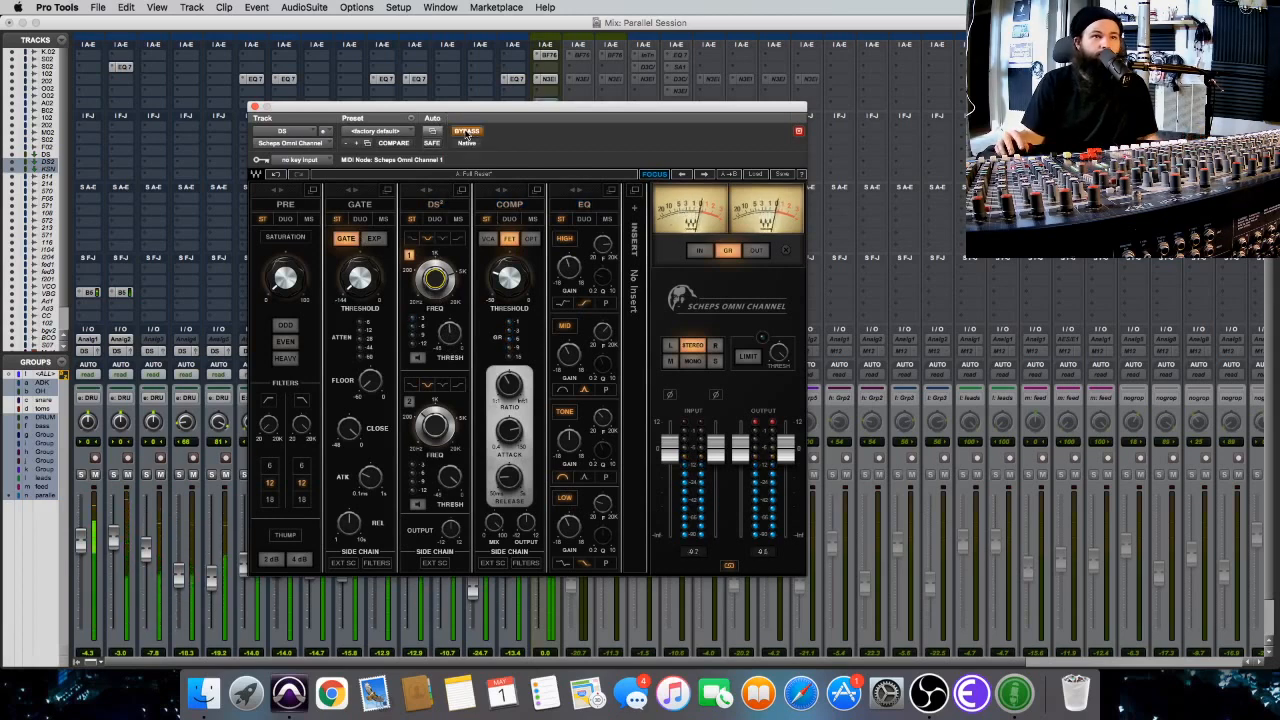
{"action": "left_click", "coordinate": [467, 131]}
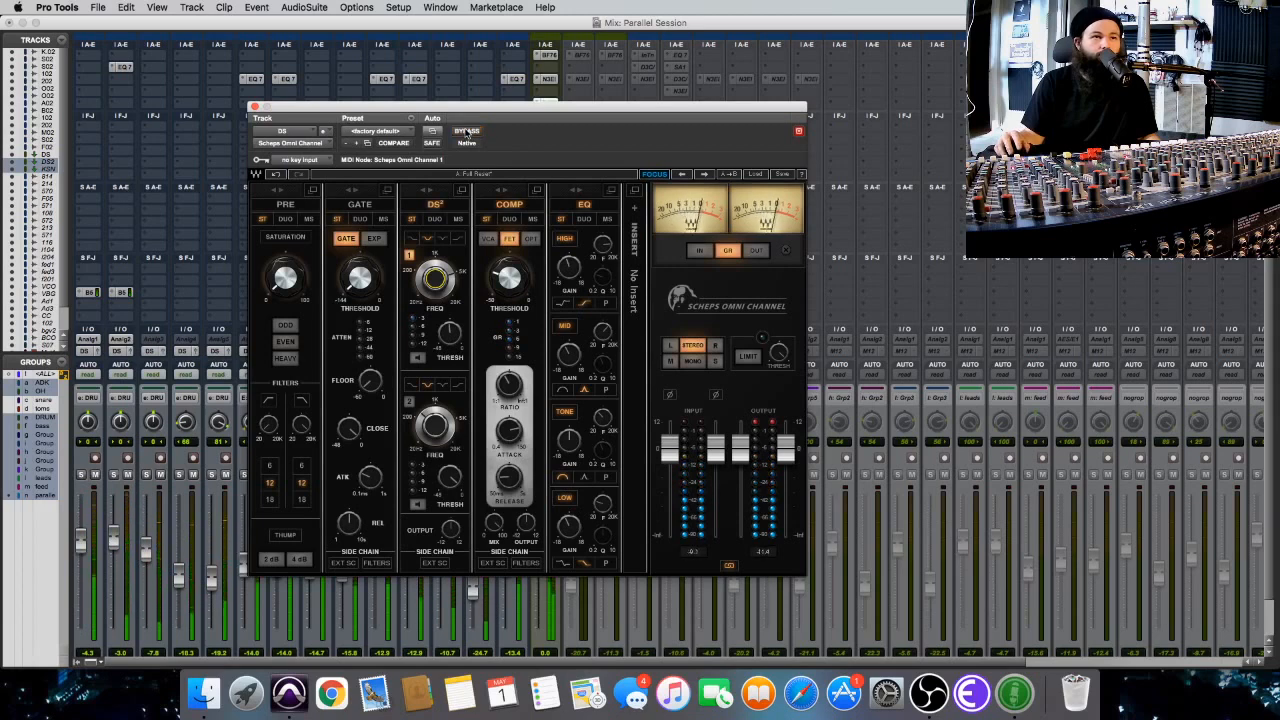
{"action": "left_click", "coordinate": [467, 131]}
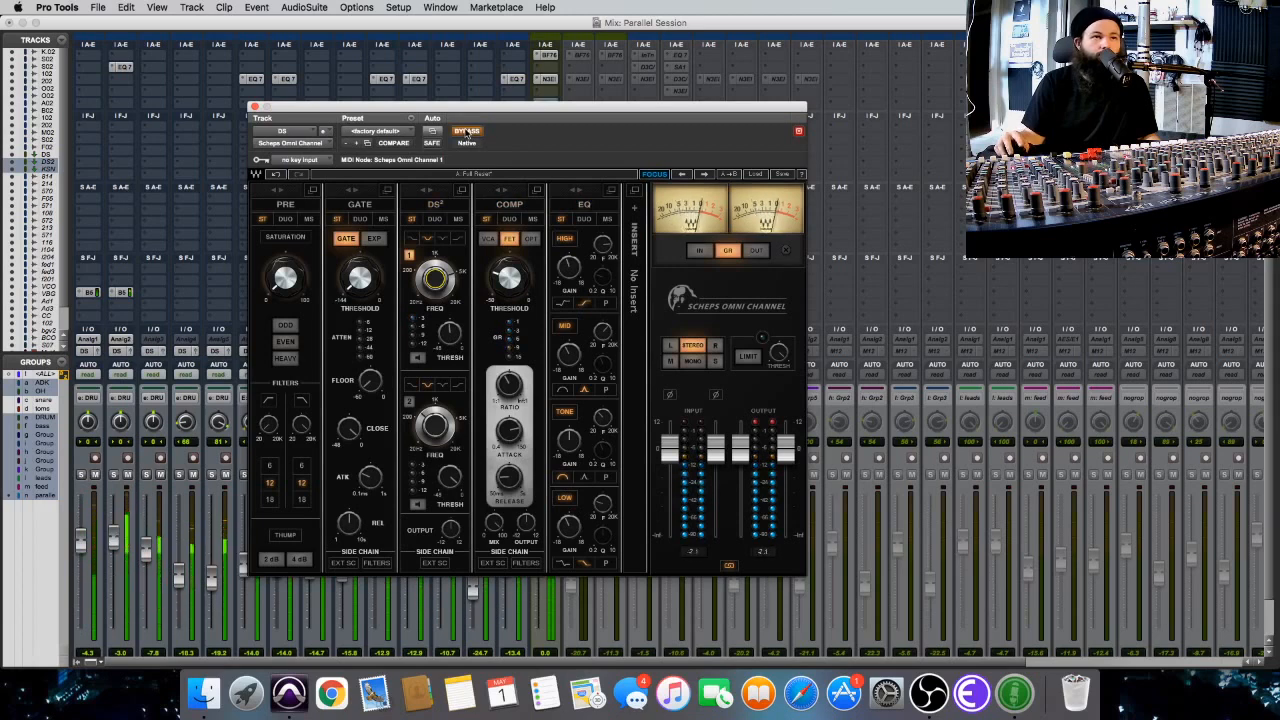
{"action": "left_click", "coordinate": [467, 131]}
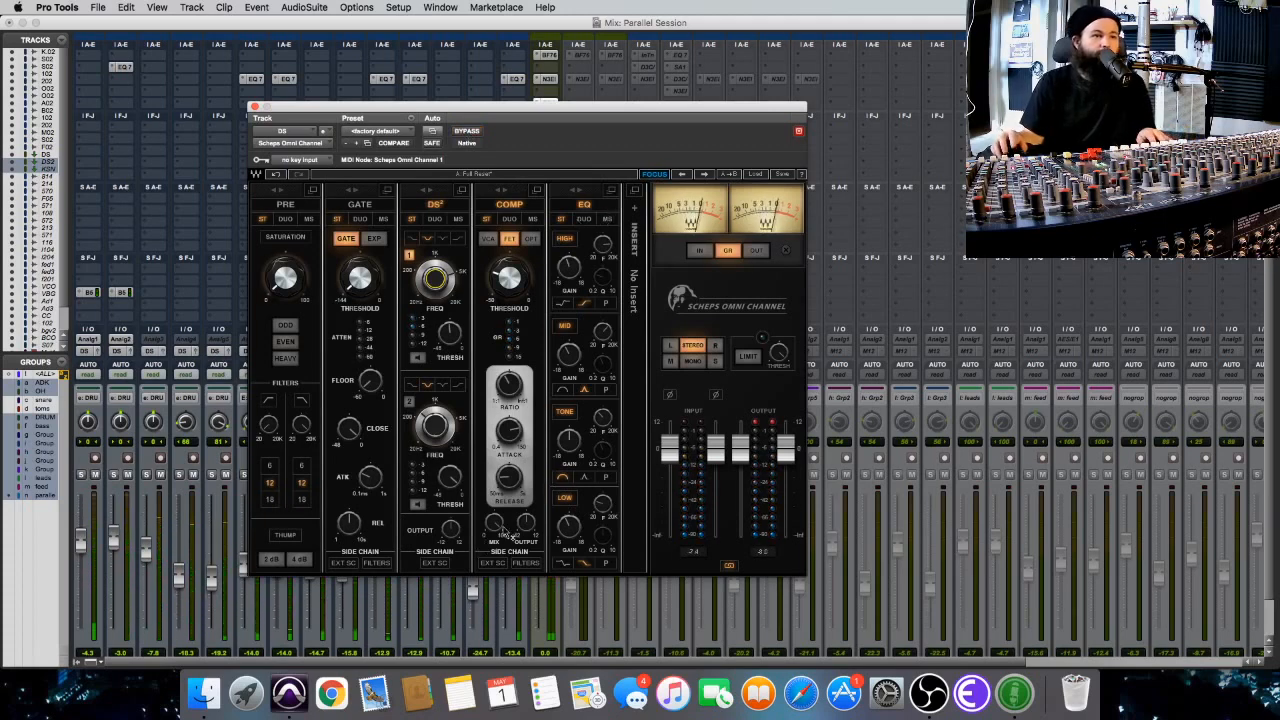
Enable the PRE module, add saturation while auditioning the ODD, EVEN and HEAVY modes, and settle on EVEN.
{"action": "left_click", "coordinate": [293, 203]}
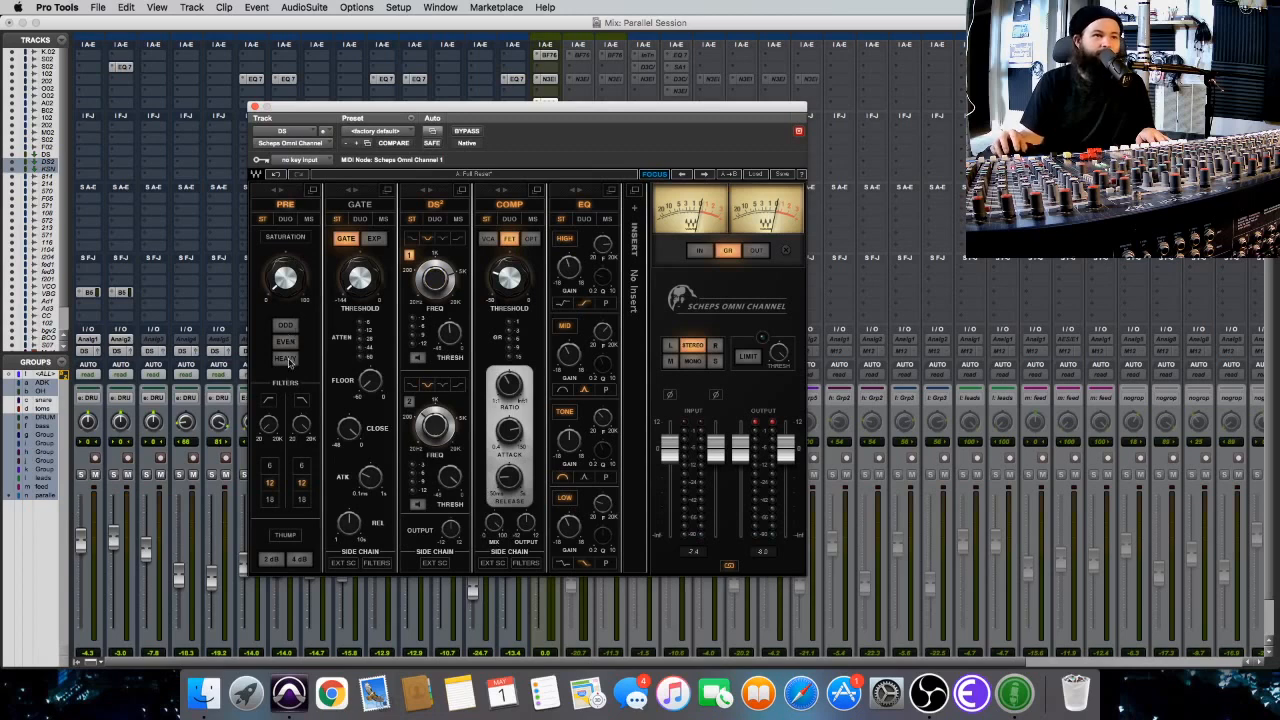
{"action": "left_click", "coordinate": [285, 325]}
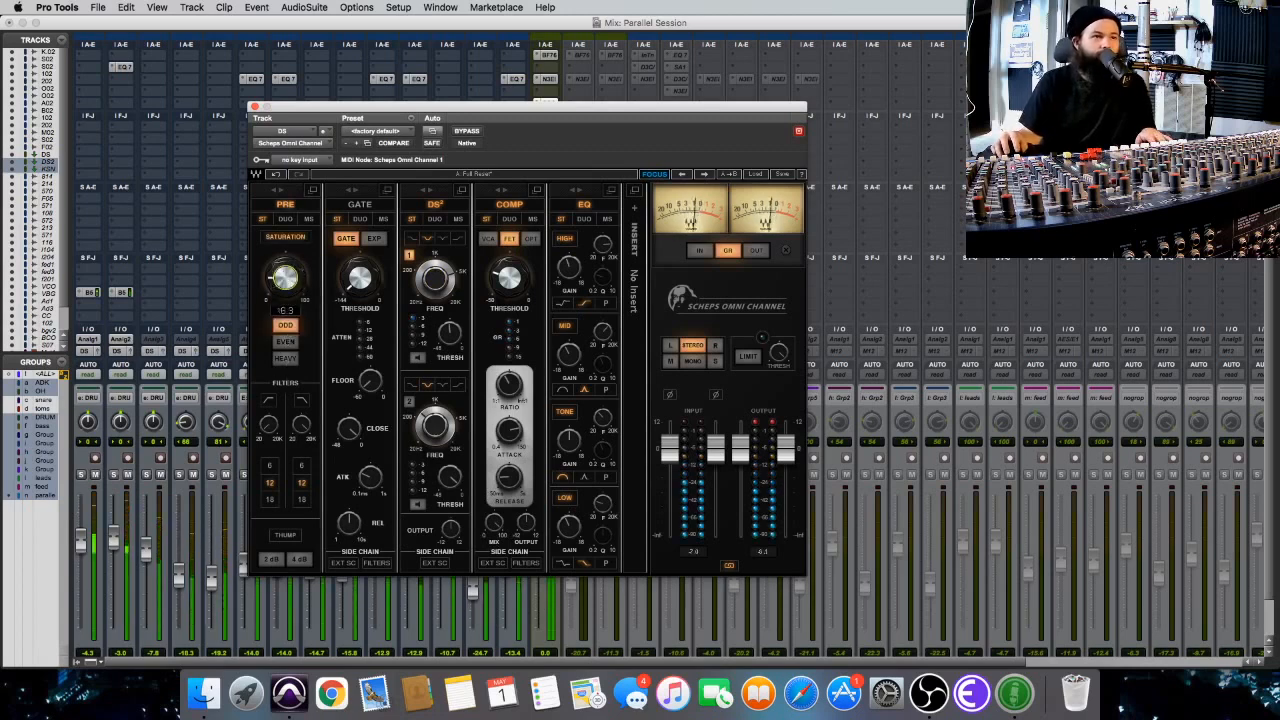
{"action": "left_click", "coordinate": [287, 342]}
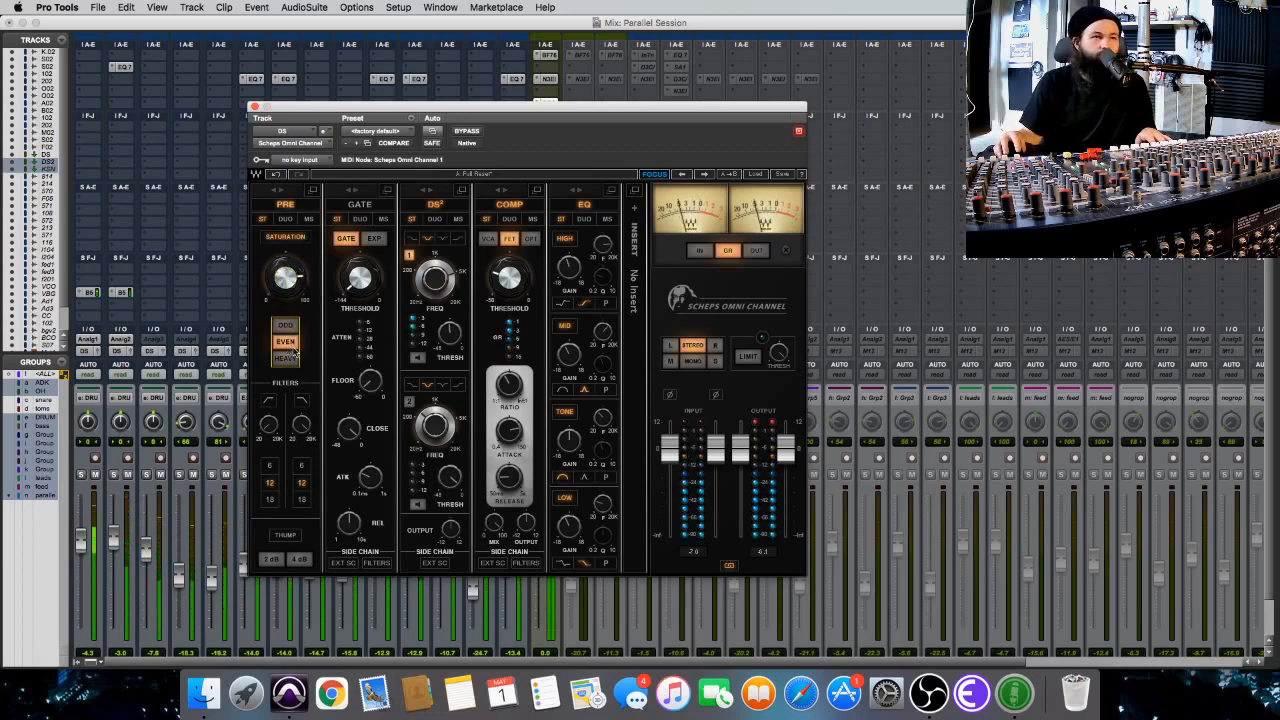
{"action": "left_click", "coordinate": [291, 359]}
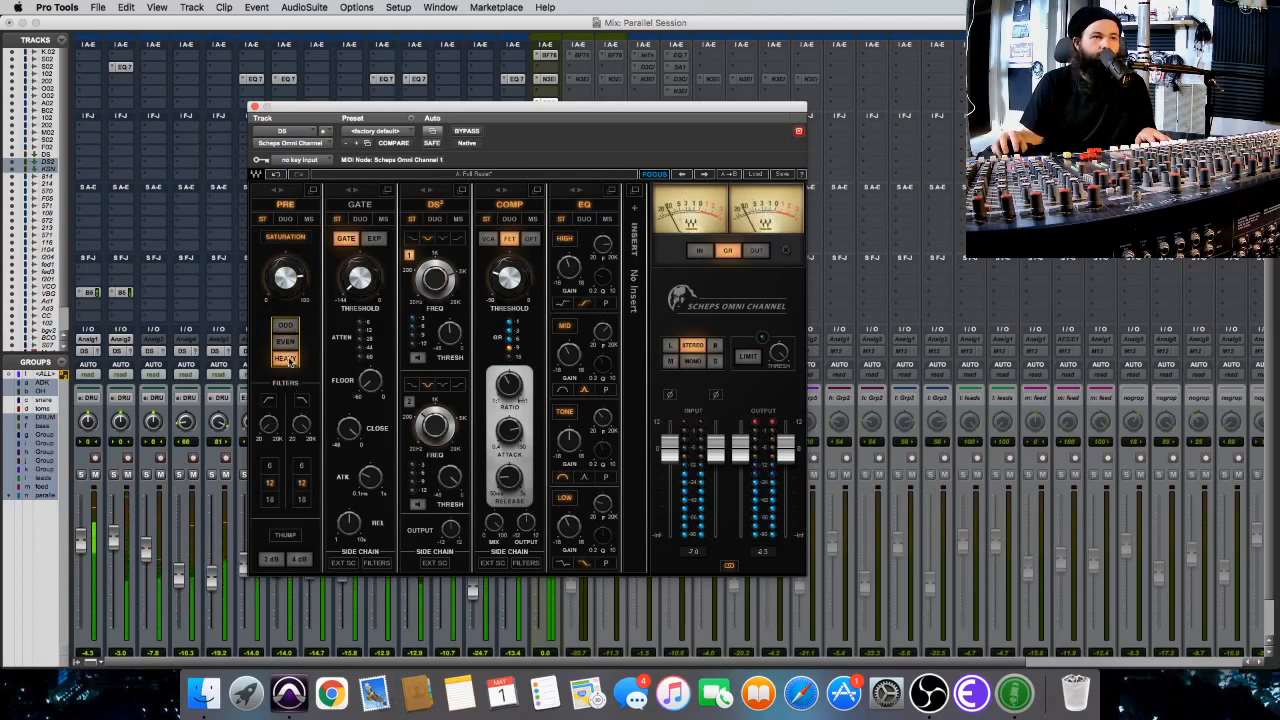
{"action": "left_click", "coordinate": [282, 342]}
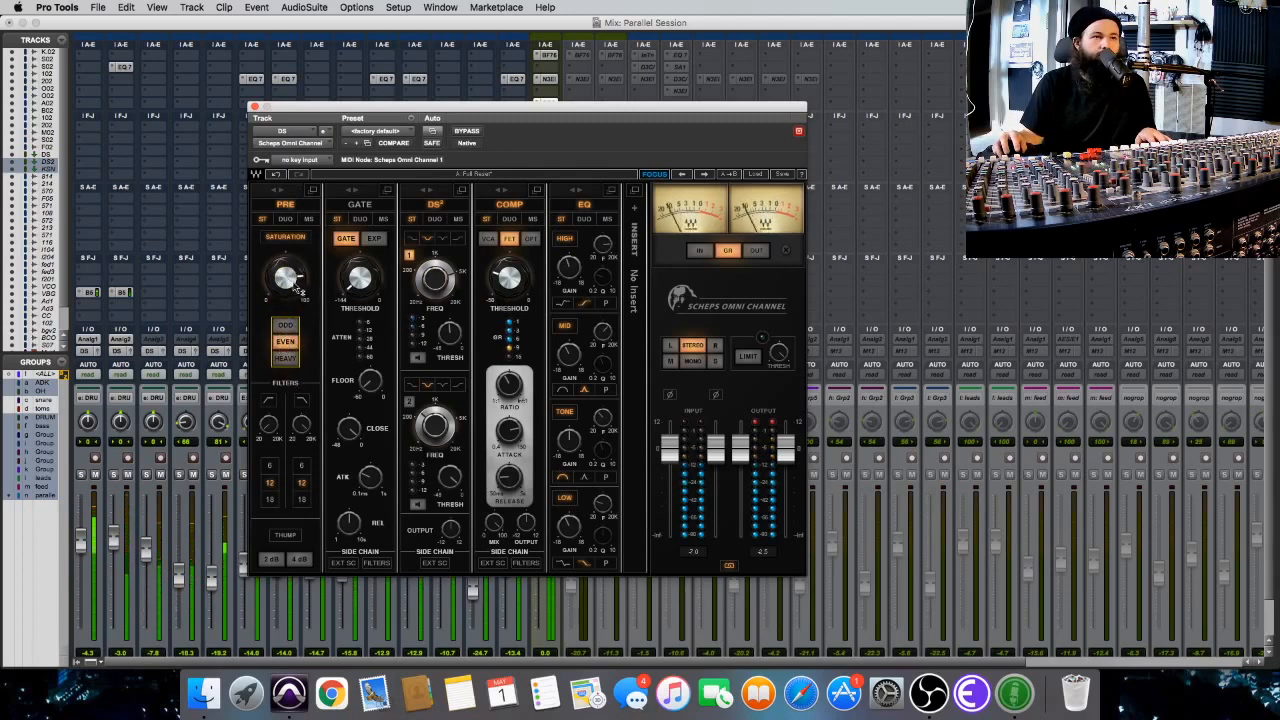
{"action": "left_click", "coordinate": [288, 327]}
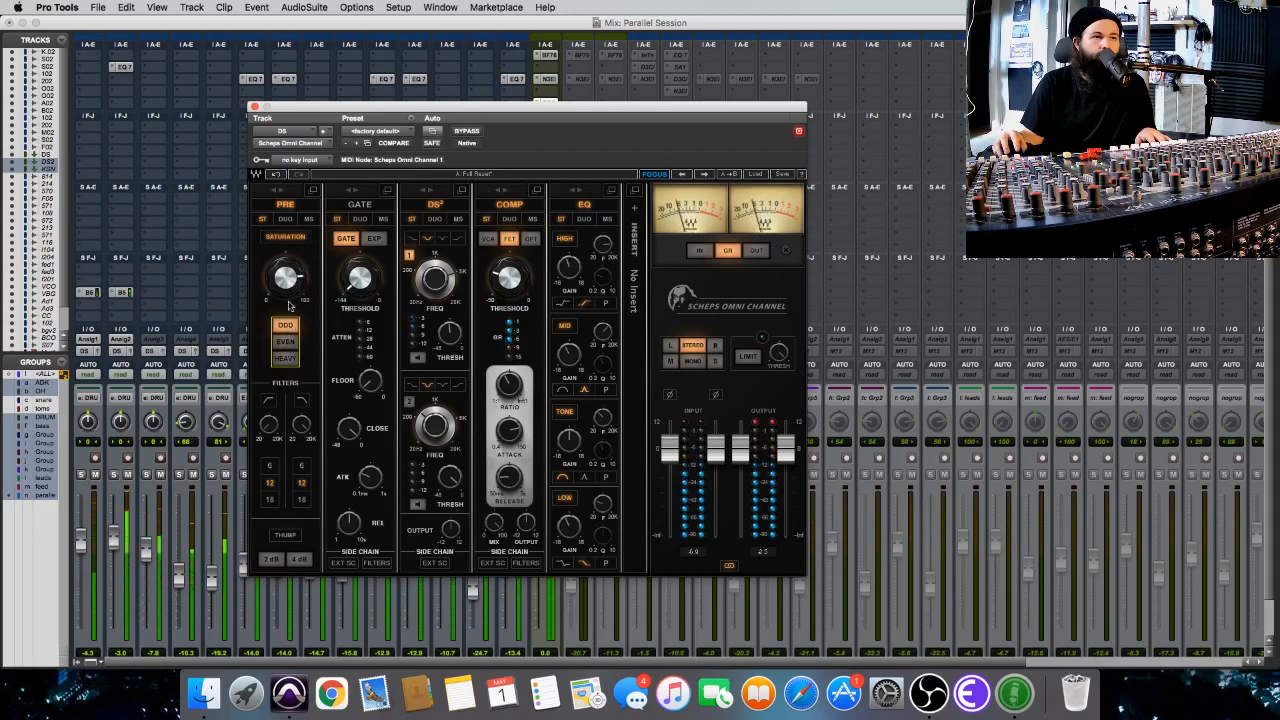
{"action": "left_click", "coordinate": [288, 358]}
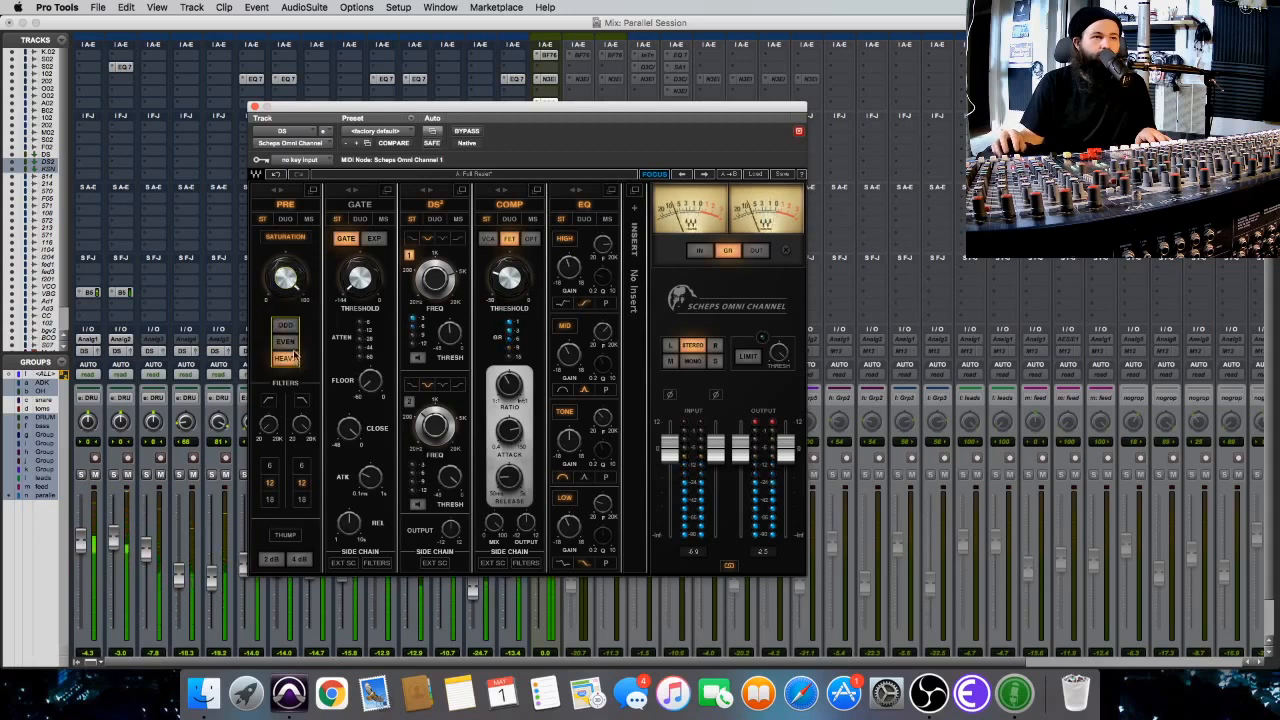
{"action": "left_click", "coordinate": [287, 332]}
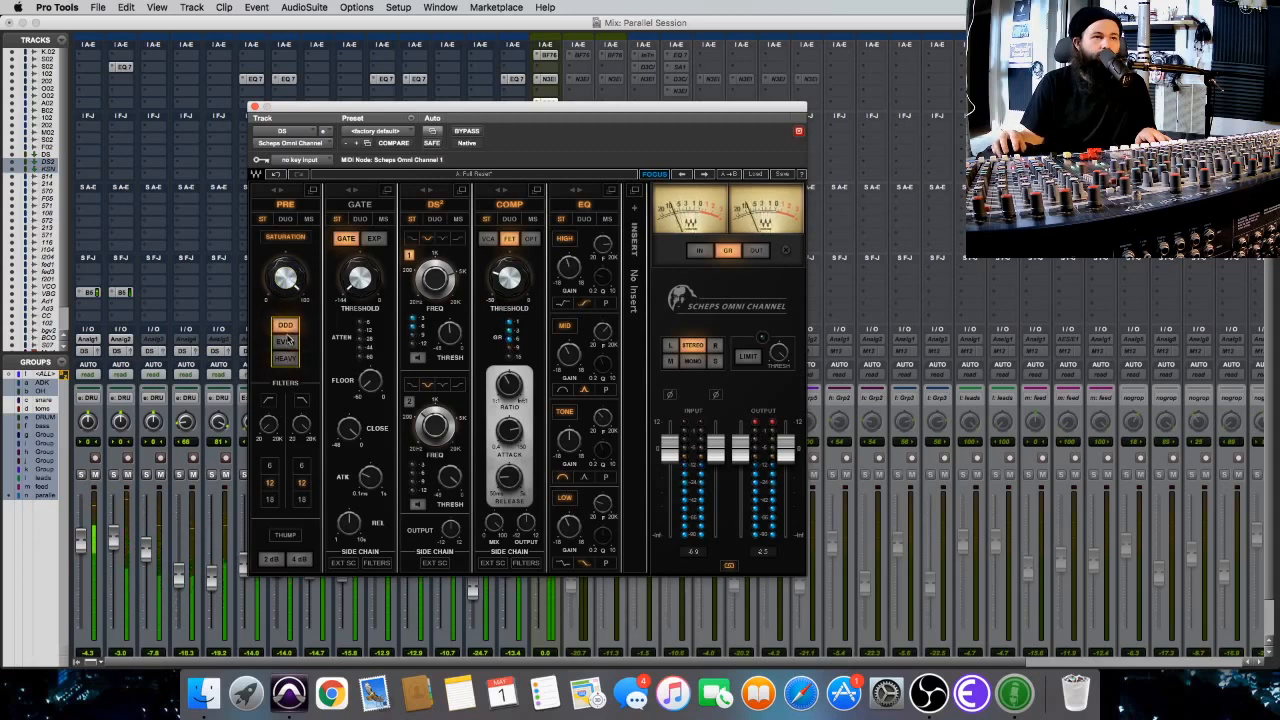
{"action": "left_click", "coordinate": [287, 340]}
{"action": "left_click", "coordinate": [284, 360]}
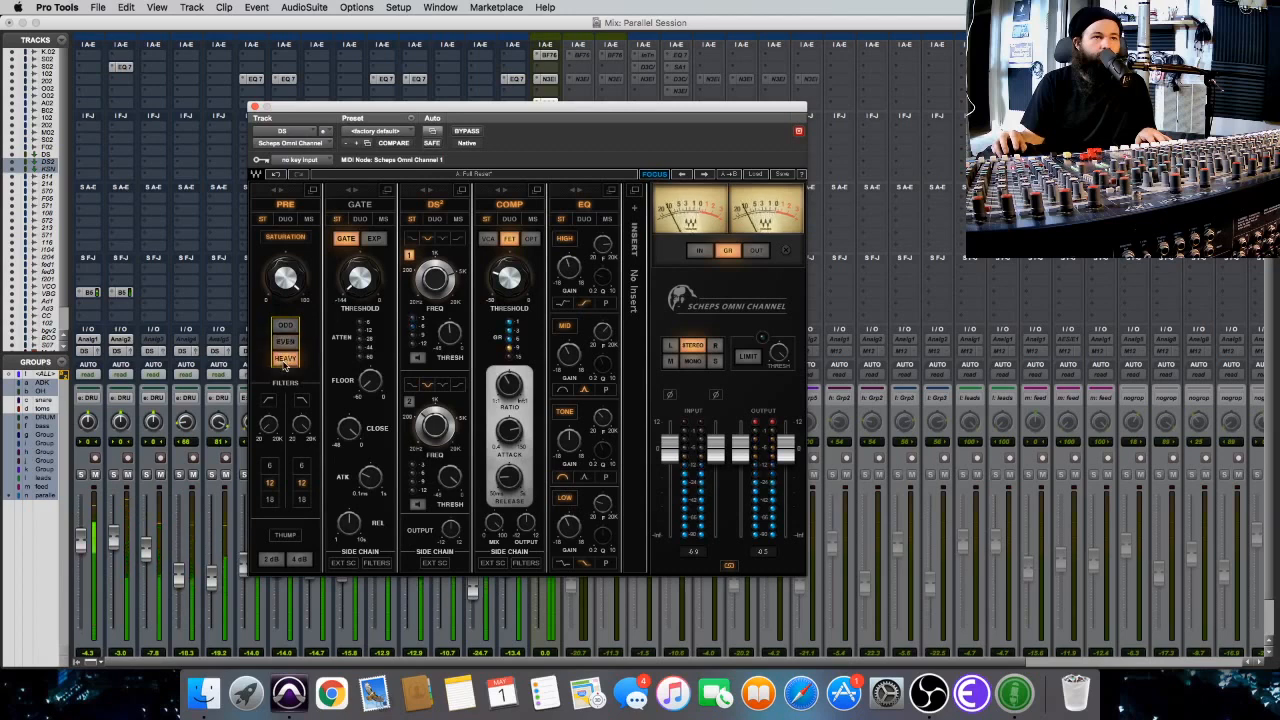
{"action": "left_click", "coordinate": [287, 342]}
{"action": "mouse_move", "coordinate": [285, 280]}
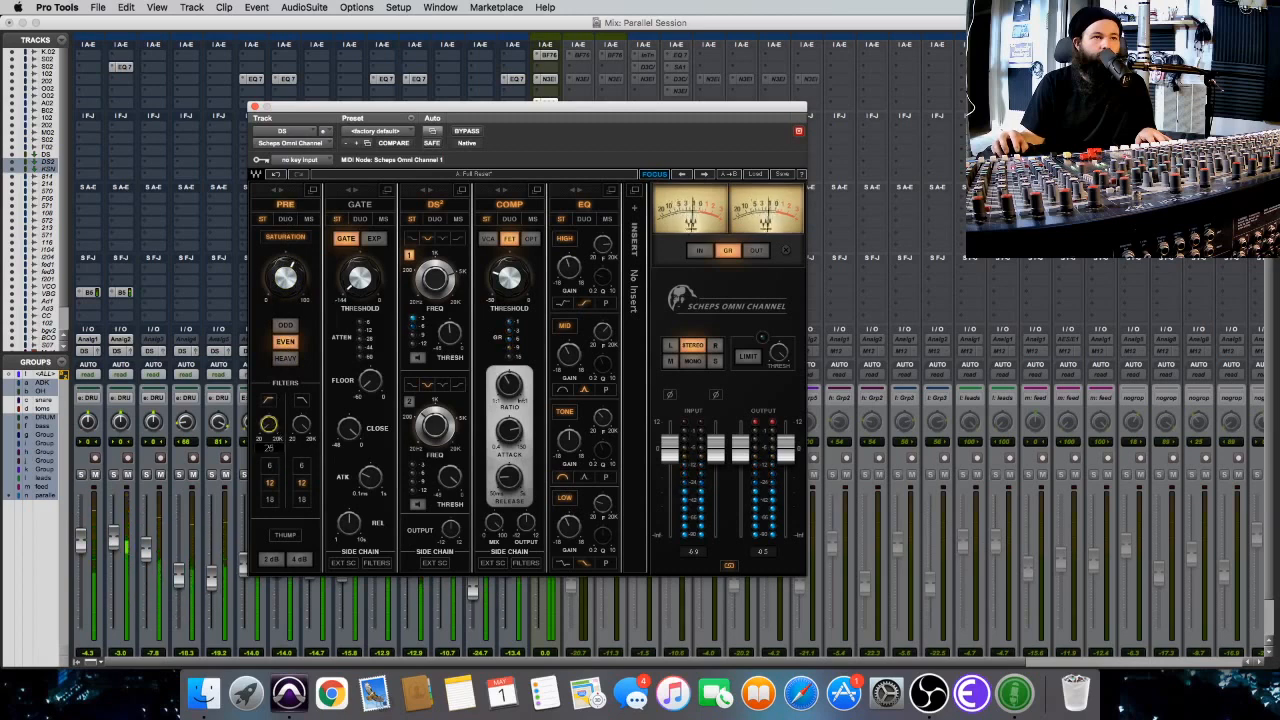
Engage and adjust the two PRE filters, and check the result against the bypassed plug-in.
{"action": "left_click_drag", "start_coordinate": [270, 425], "coordinate": [297, 440]}
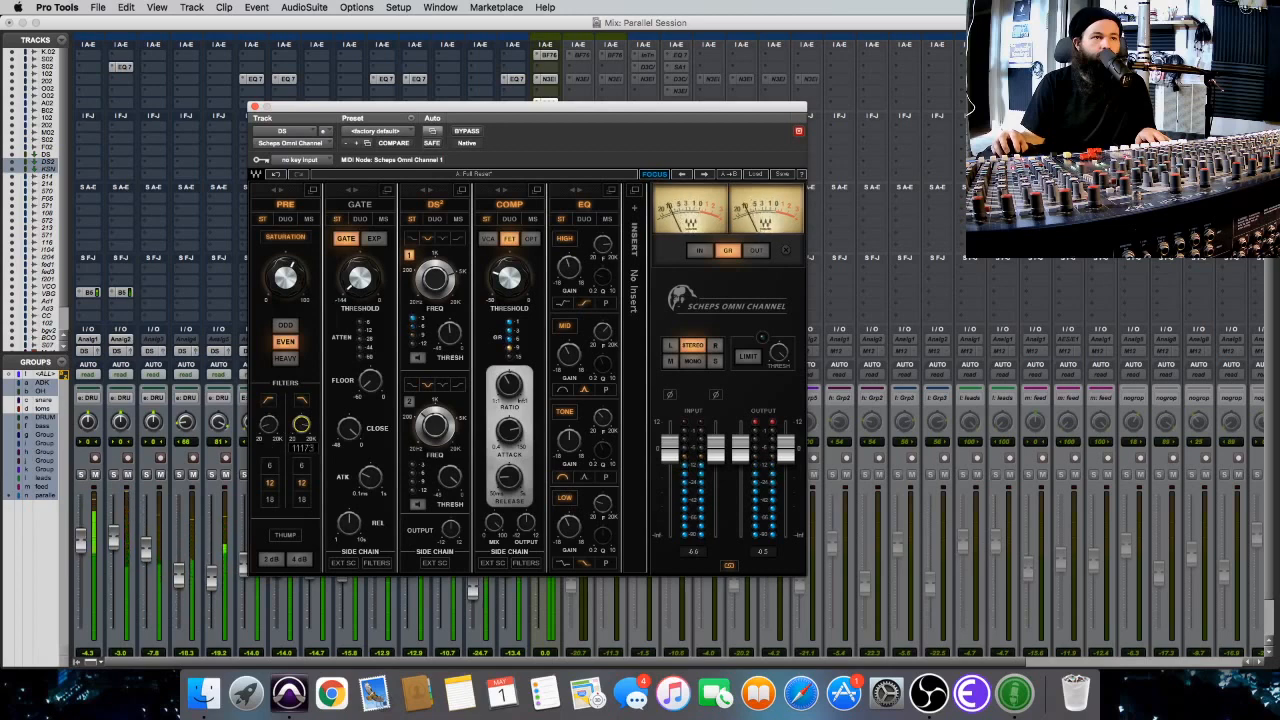
{"action": "left_click", "coordinate": [466, 132]}
{"action": "left_click", "coordinate": [474, 132]}
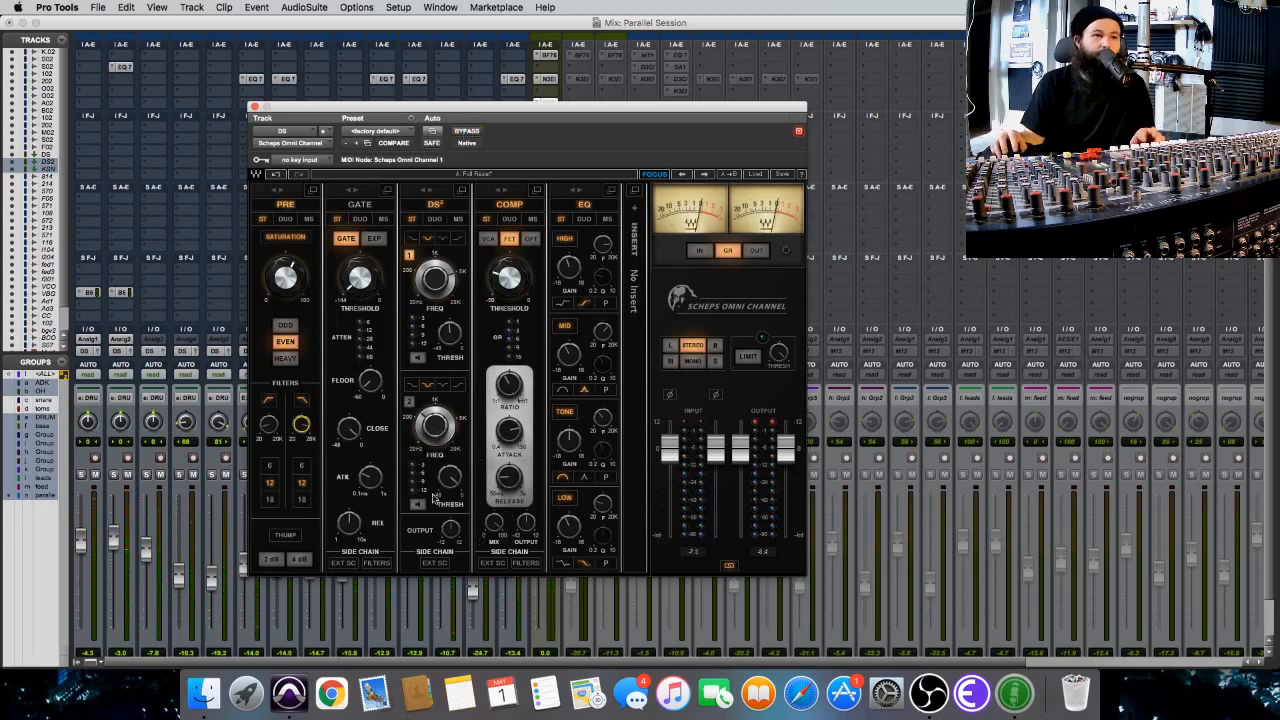
Enable the second DS2 band, adjust its frequency and threshold while the drums play, and check the result against the bypassed plug-in.
{"action": "left_click_drag", "start_coordinate": [436, 445], "coordinate": [436, 436]}
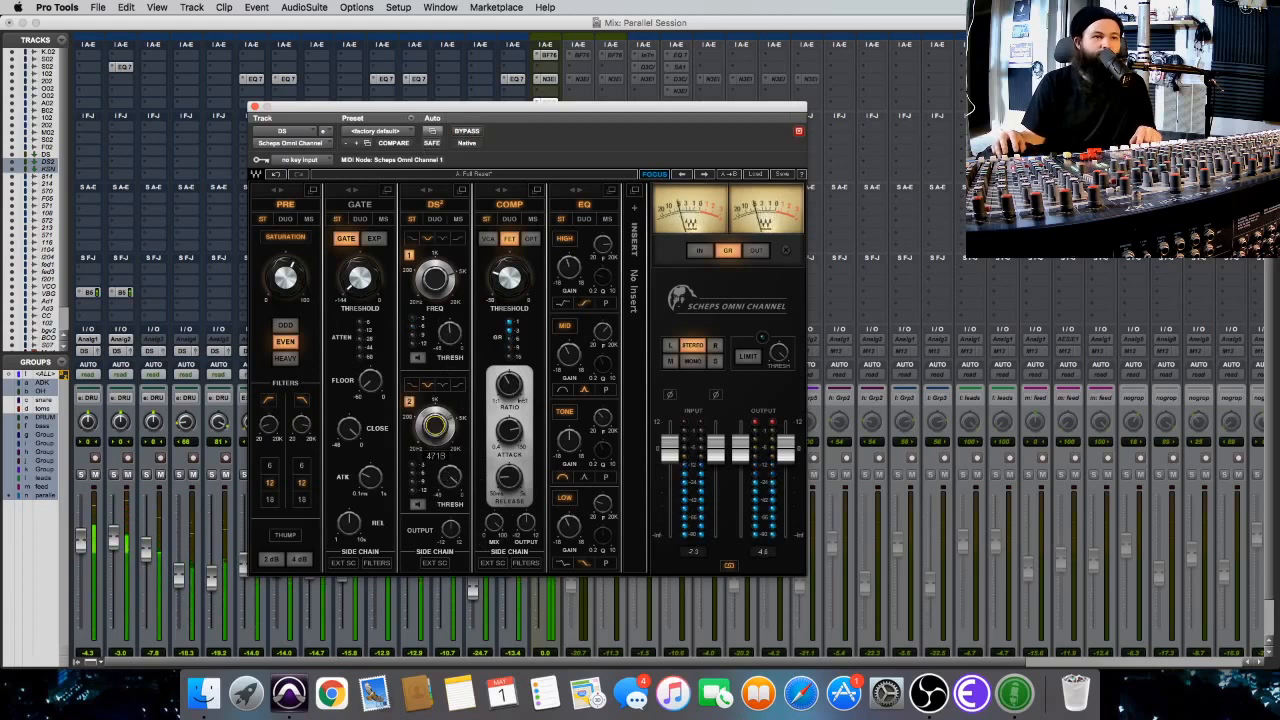
{"action": "left_click_drag", "start_coordinate": [449, 481], "coordinate": [449, 503]}
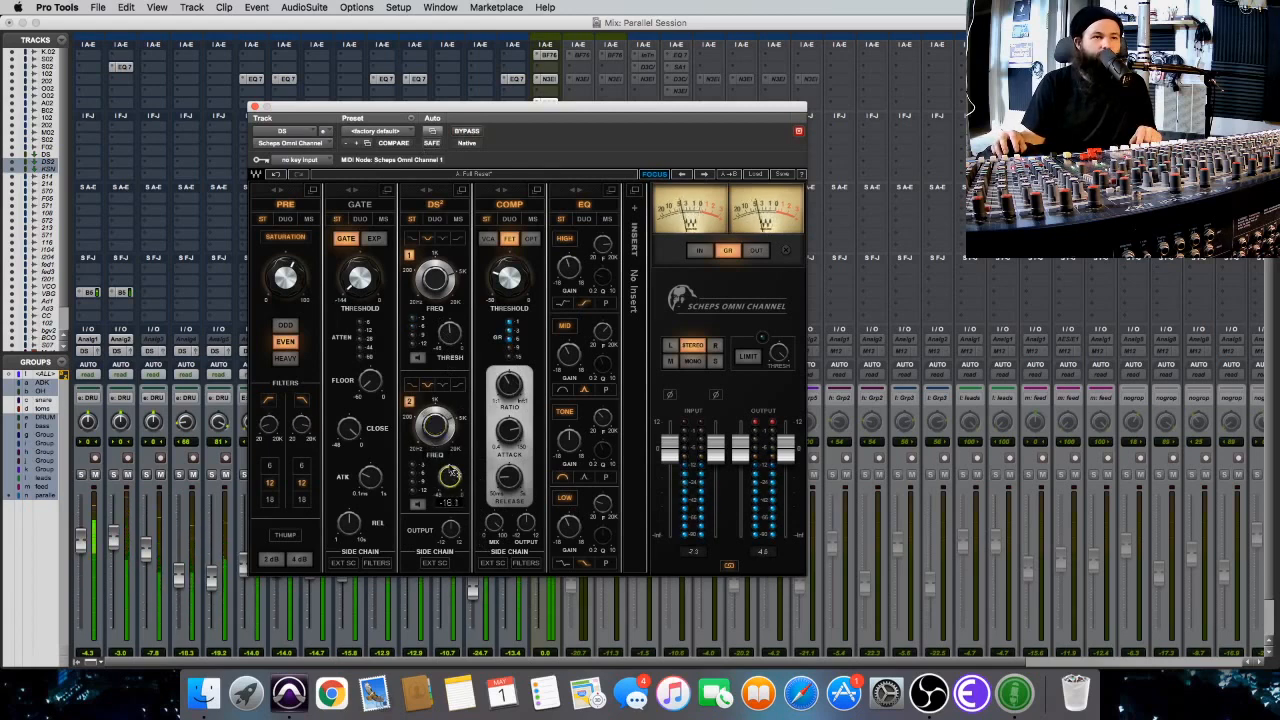
{"action": "left_click_drag", "start_coordinate": [436, 425], "coordinate": [436, 410]}
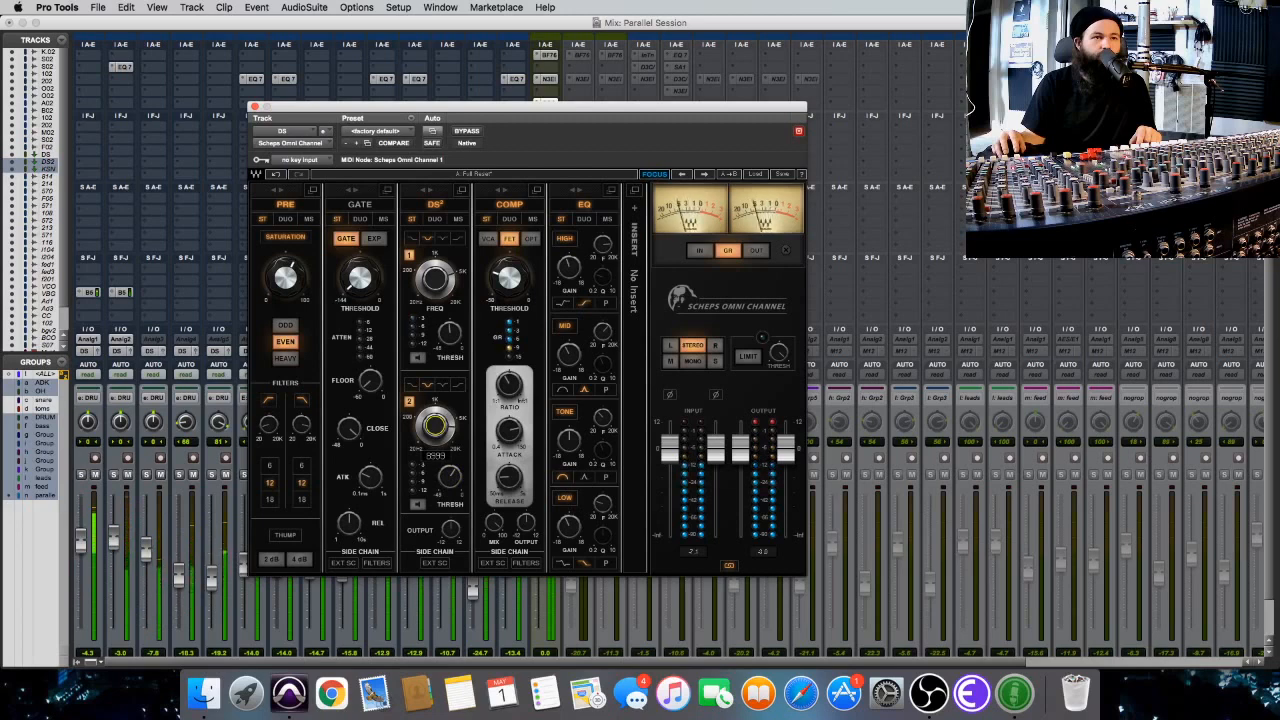
{"action": "left_click_drag", "start_coordinate": [446, 472], "coordinate": [449, 485]}
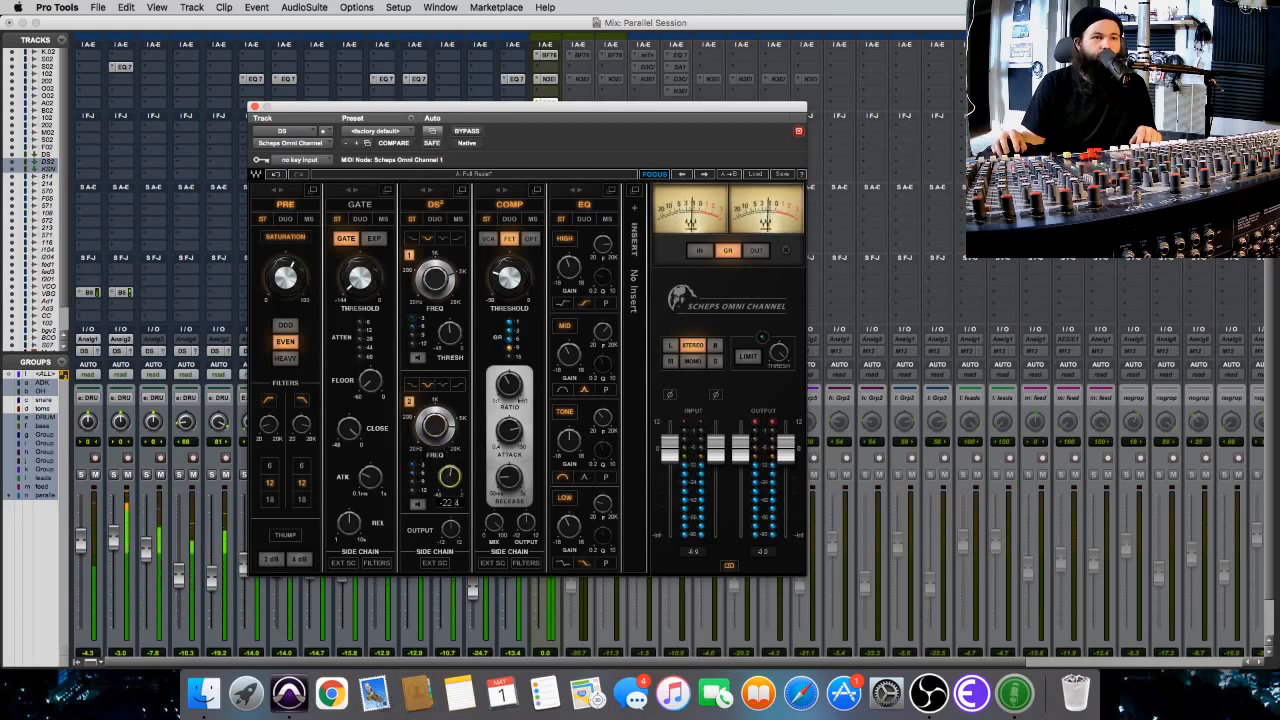
{"action": "left_click", "coordinate": [469, 130]}
{"action": "left_click", "coordinate": [469, 129]}
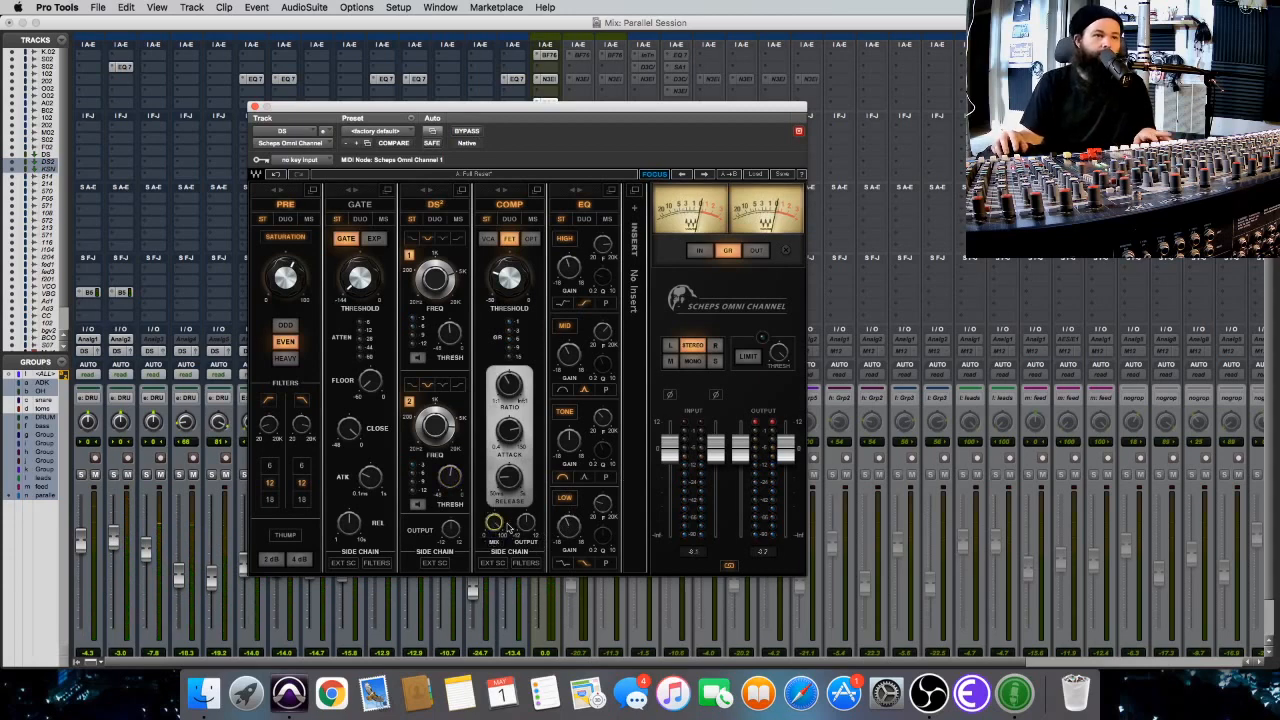
Reduce the compressor's mix to about 36 and switch off the PRE and DS2 modules.
{"action": "left_click_drag", "start_coordinate": [496, 528], "coordinate": [496, 536]}
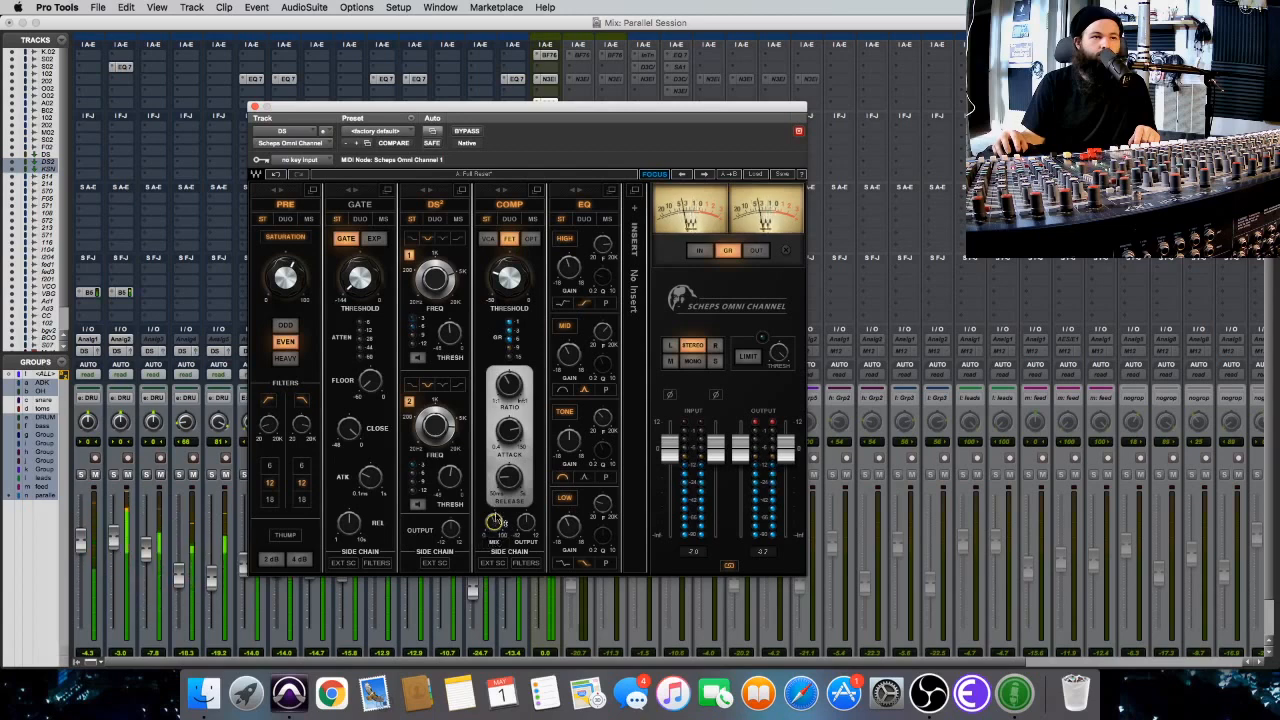
{"action": "left_click_drag", "start_coordinate": [495, 523], "coordinate": [495, 532]}
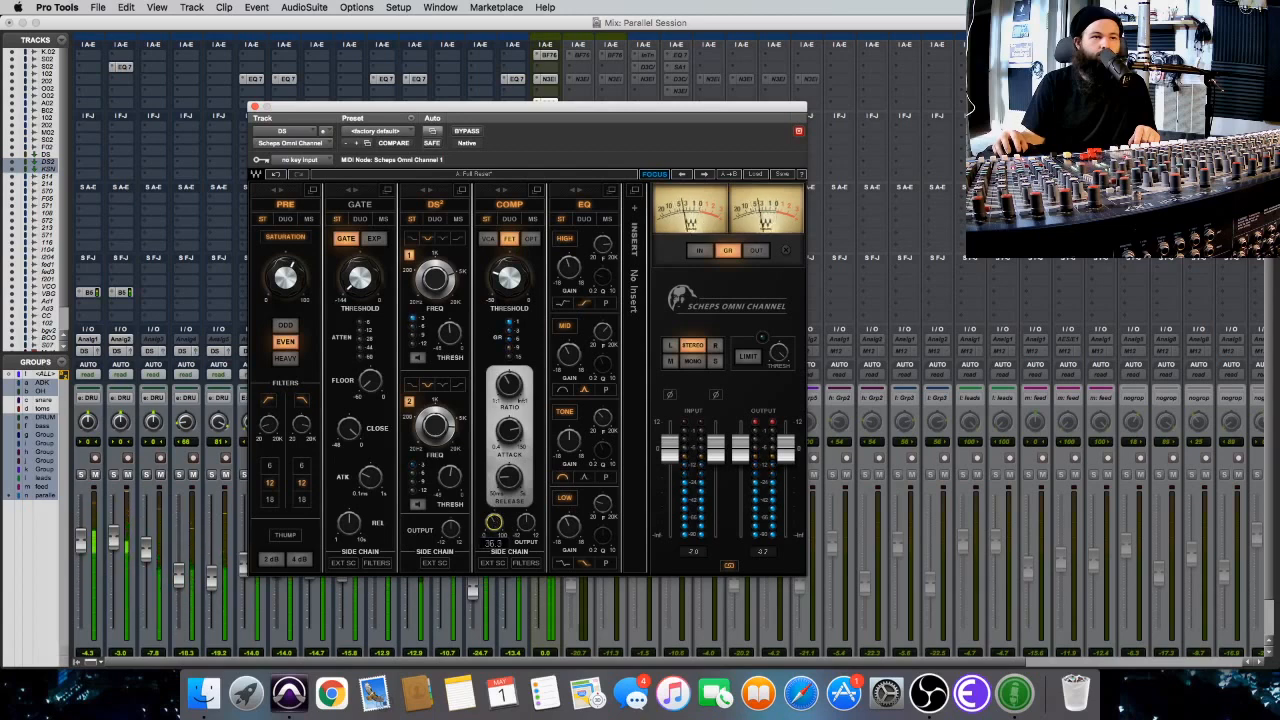
{"action": "left_click", "coordinate": [283, 204]}
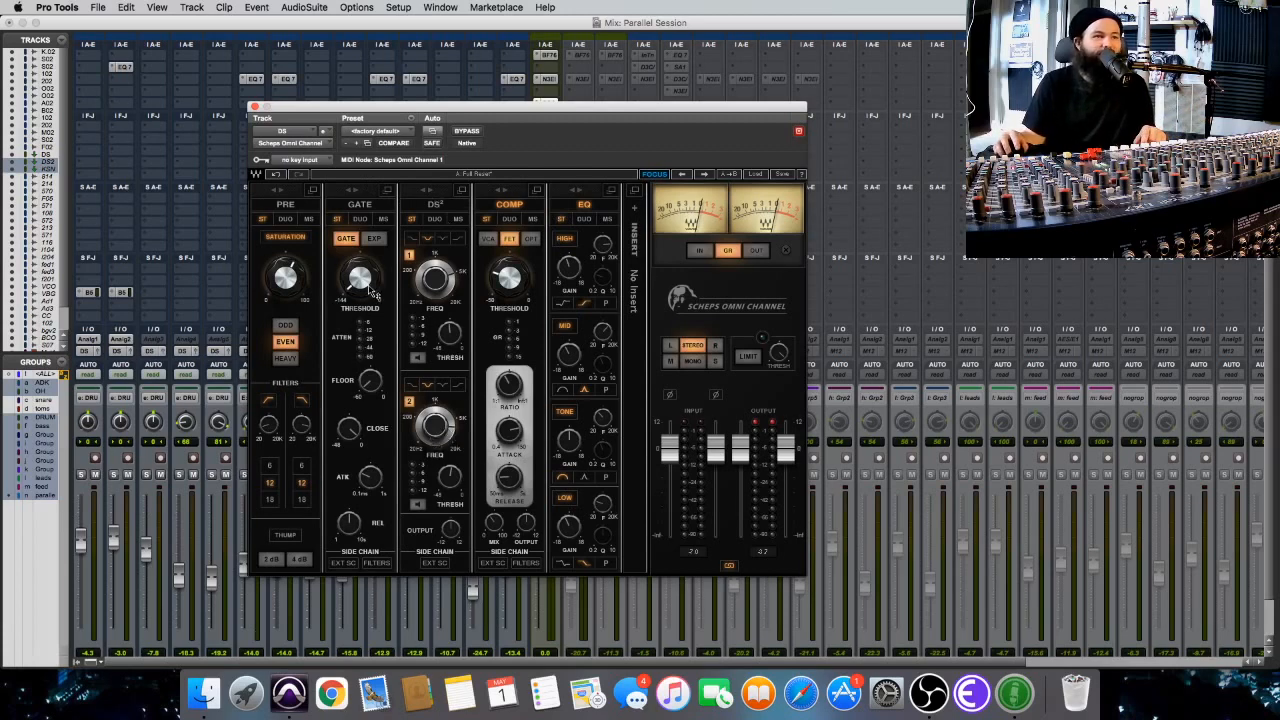
Switch off the EQ module and raise the compressor's mix to about 52 while the drums play.
{"action": "mouse_move", "coordinate": [376, 292]}
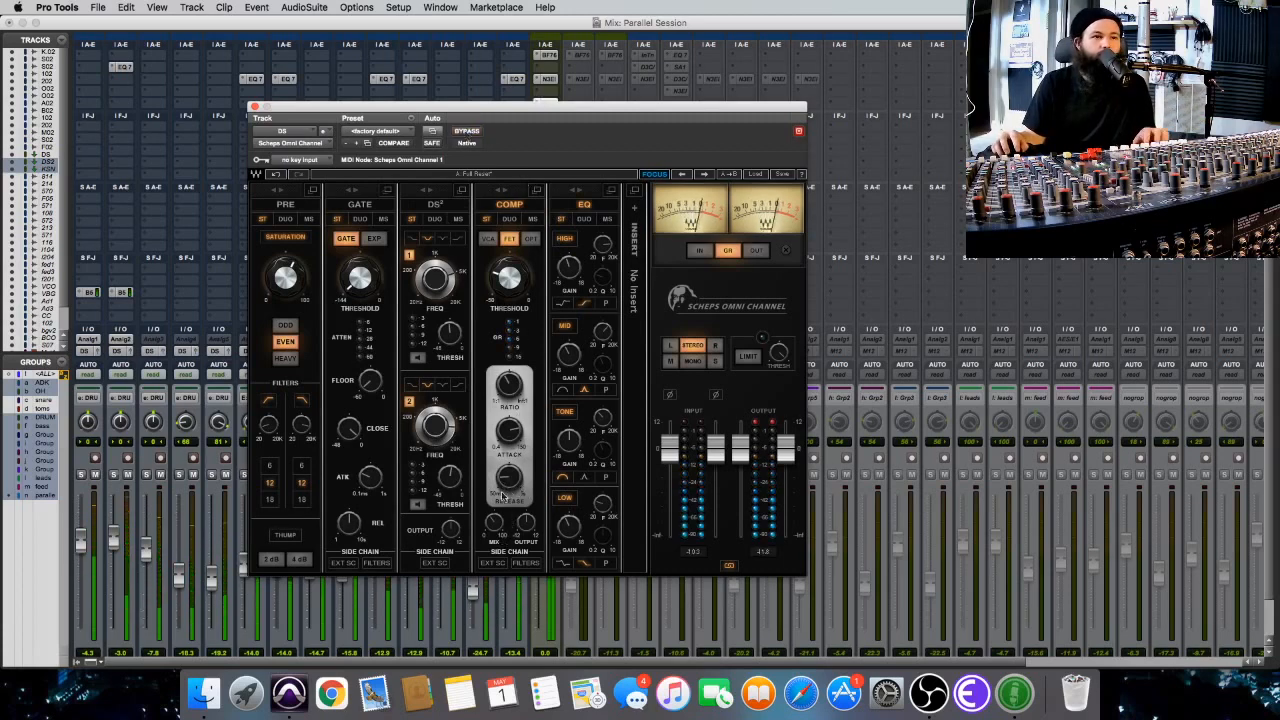
{"action": "left_click", "coordinate": [494, 522]}
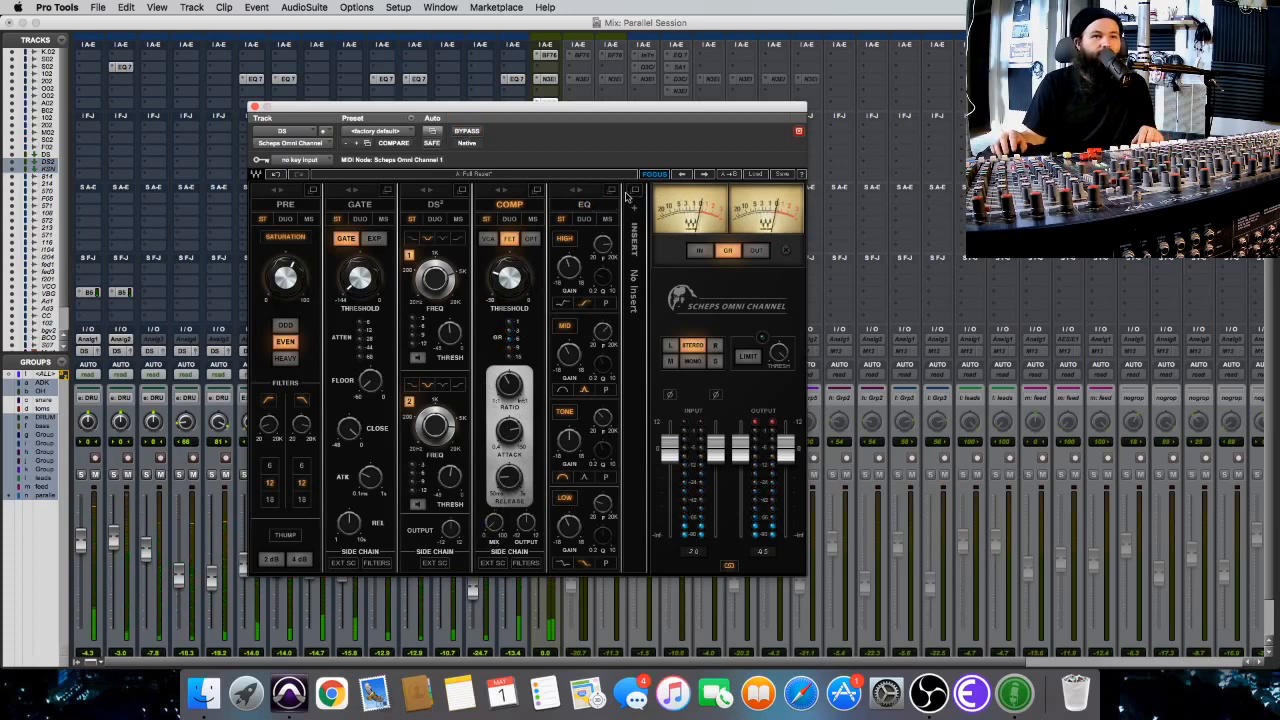
{"action": "left_click_drag", "start_coordinate": [489, 111], "coordinate": [549, 113]}
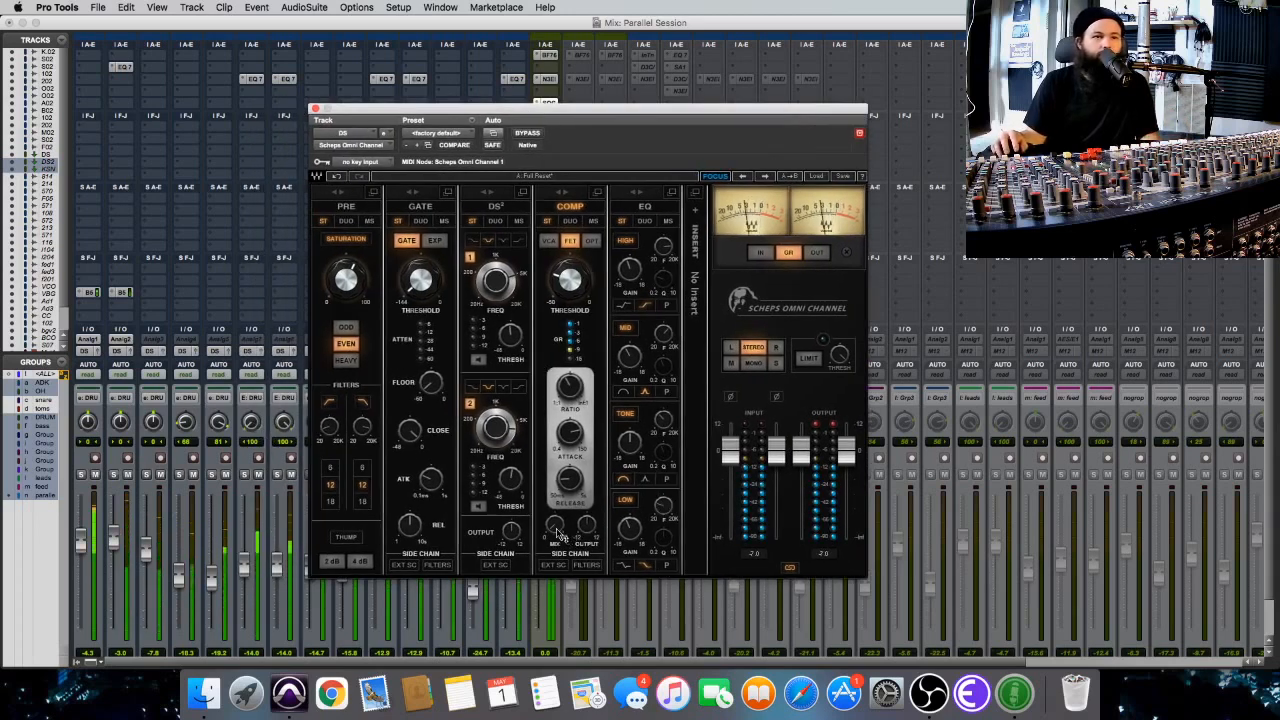
{"action": "left_click_drag", "start_coordinate": [555, 525], "coordinate": [555, 494]}
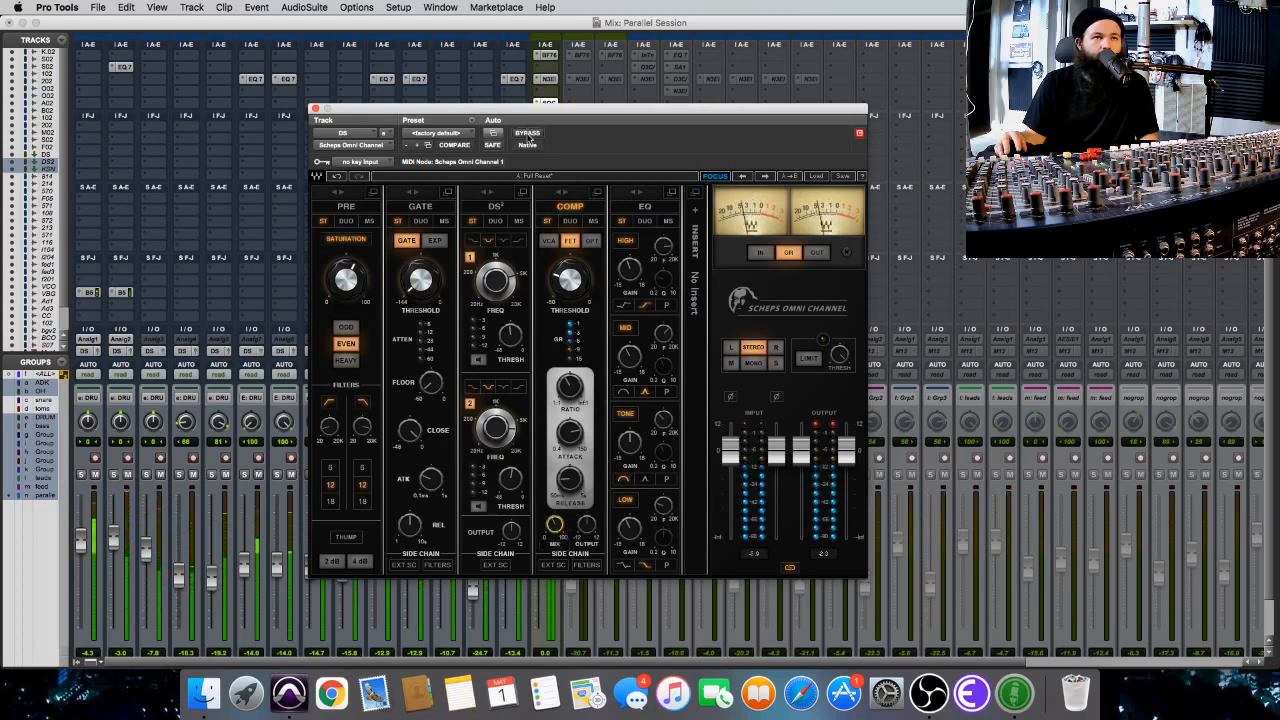
Compare the drums with the compression-only Omni Channel plug-in repeatedly bypassed and active.
{"action": "left_click", "coordinate": [528, 134]}
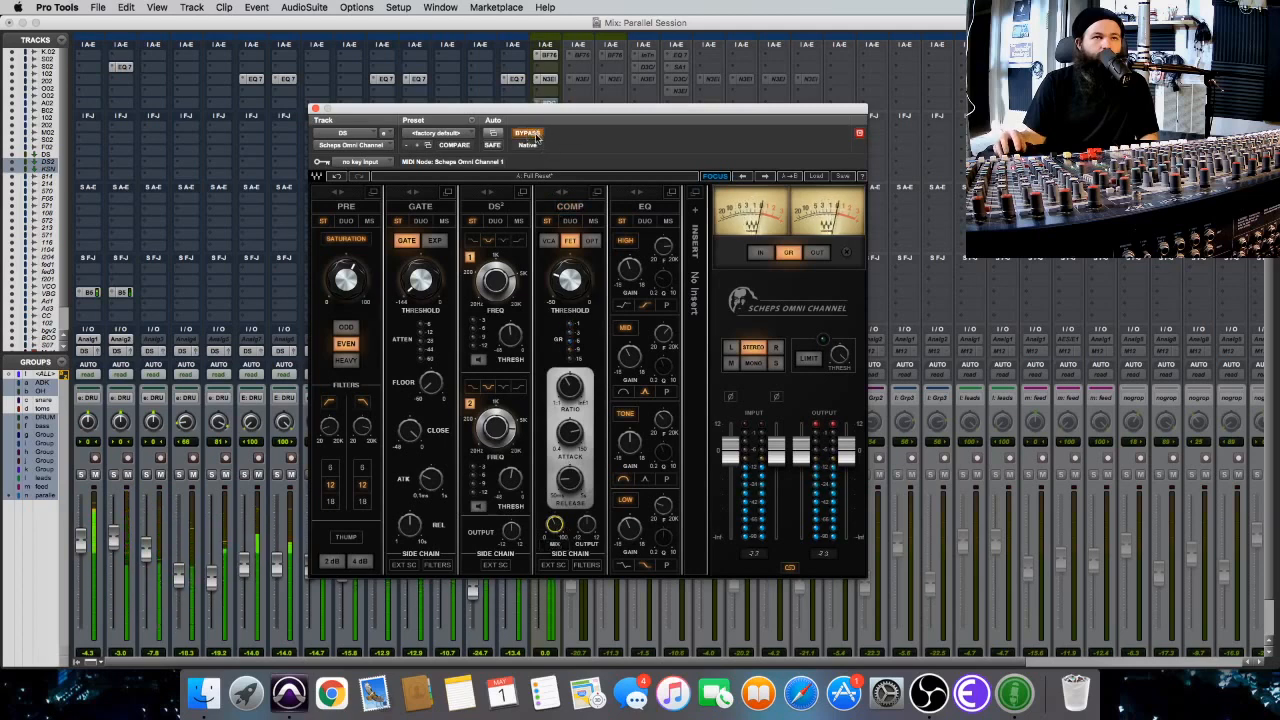
{"action": "left_click", "coordinate": [528, 134]}
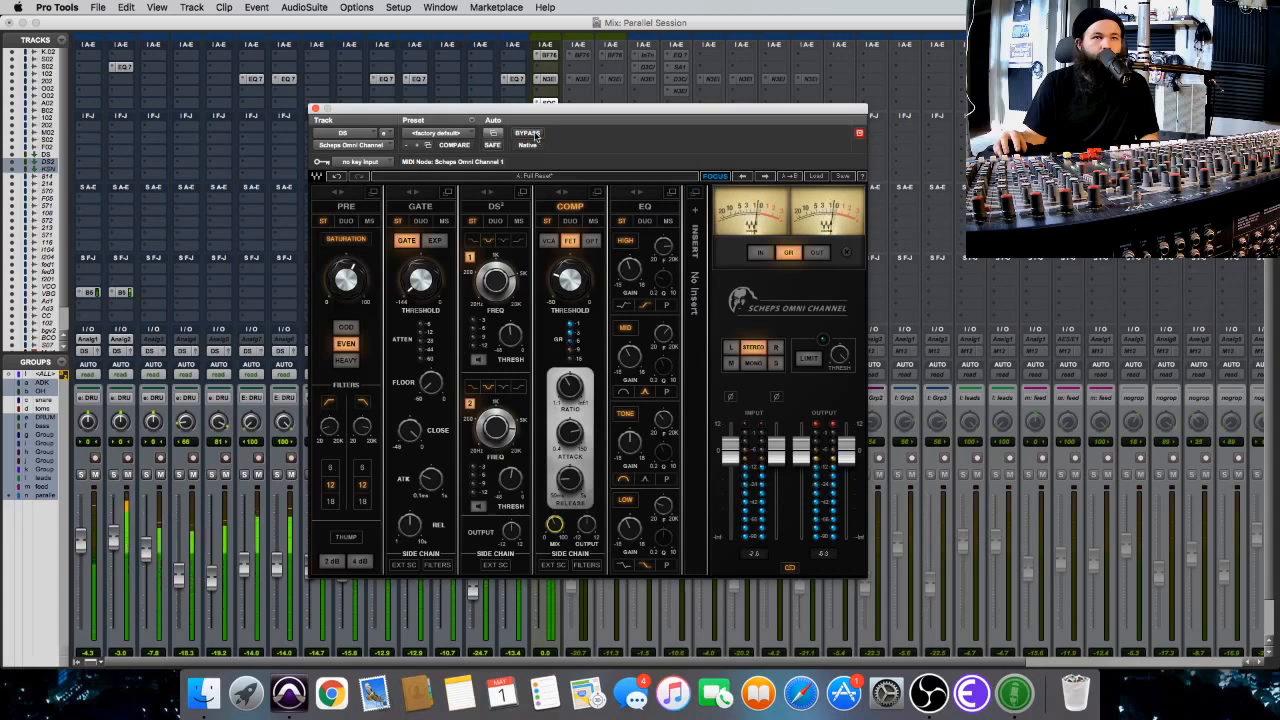
{"action": "left_click", "coordinate": [530, 134]}
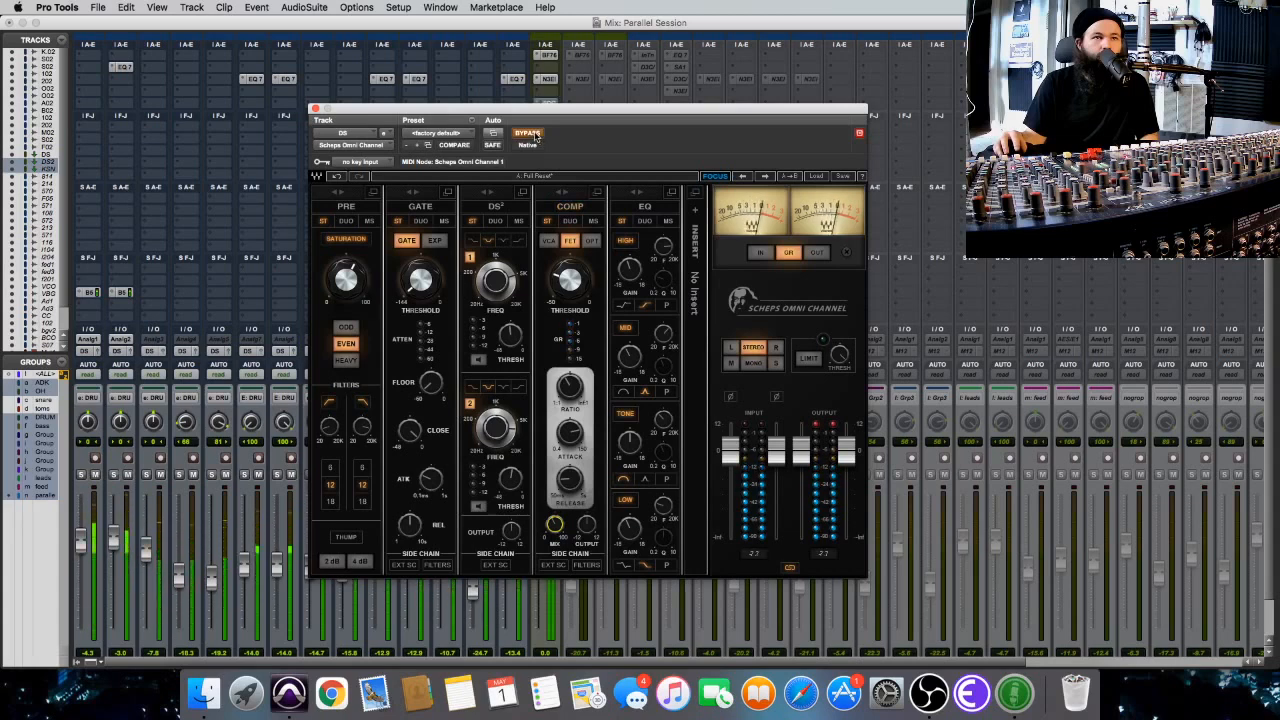
{"action": "left_click", "coordinate": [535, 136]}
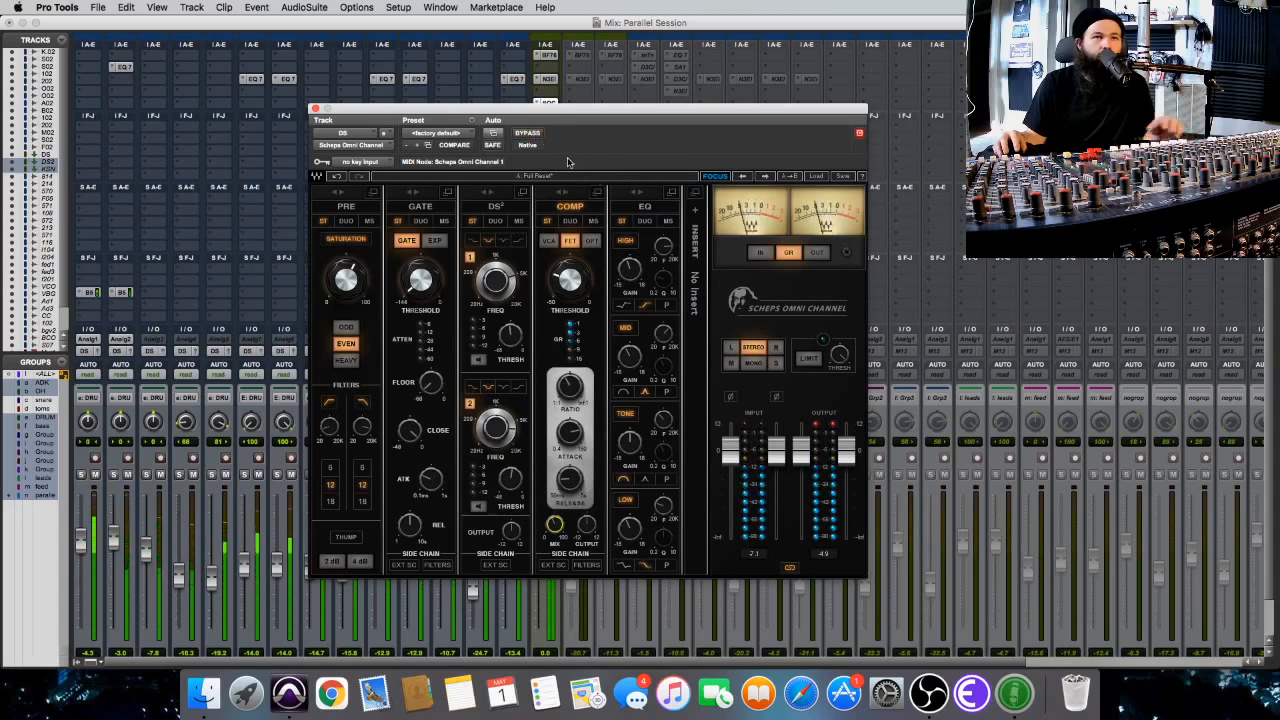
{"action": "left_click", "coordinate": [535, 136]}
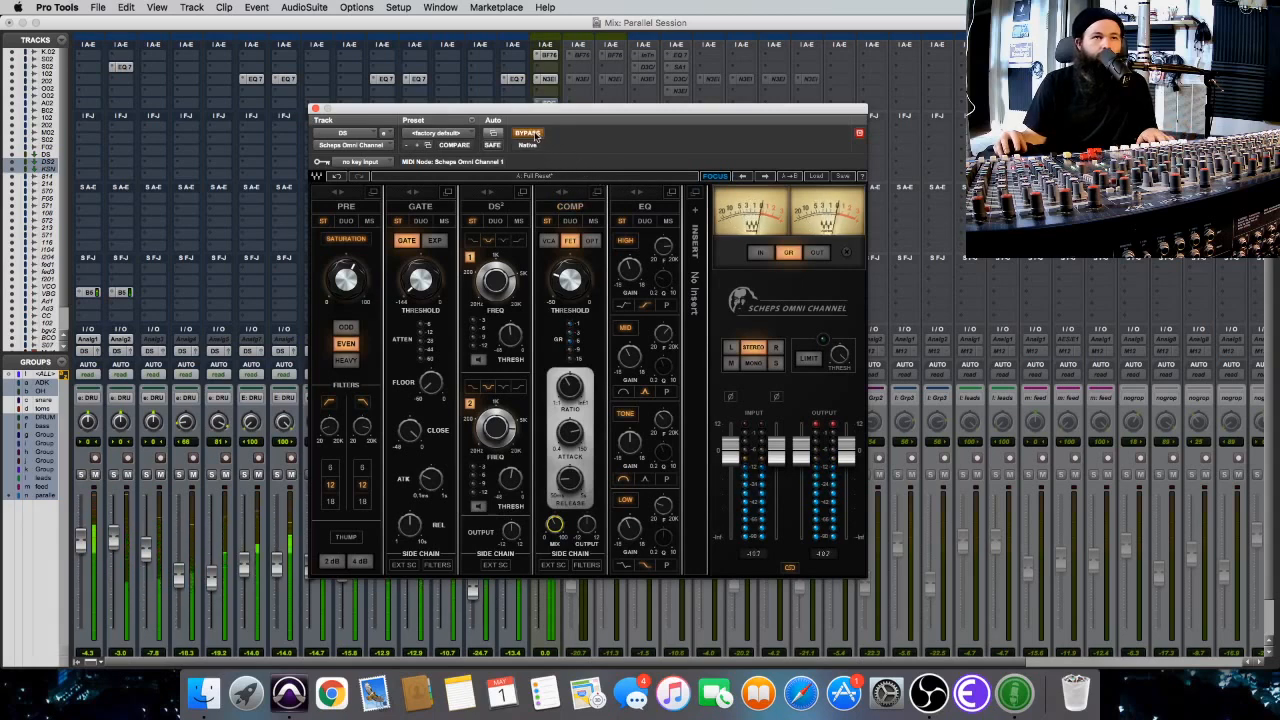
{"action": "left_click", "coordinate": [535, 136]}
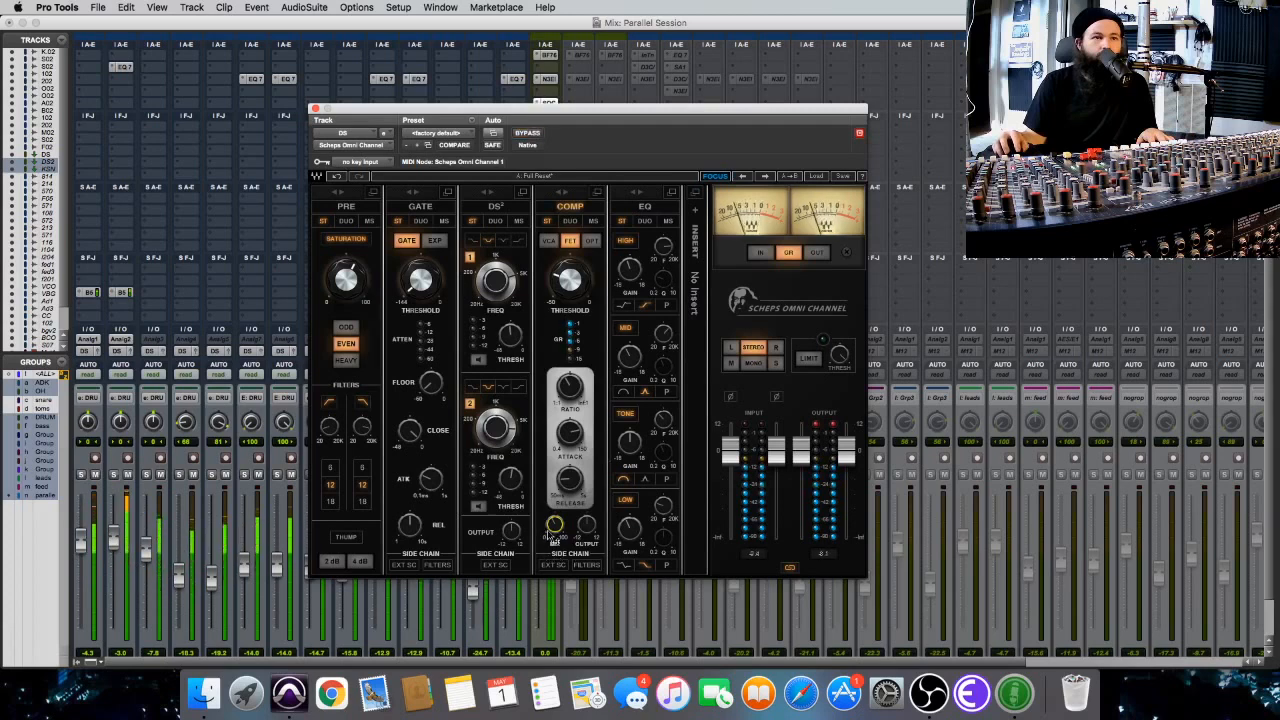
{"action": "left_click", "coordinate": [531, 136]}
{"action": "left_click", "coordinate": [531, 136]}
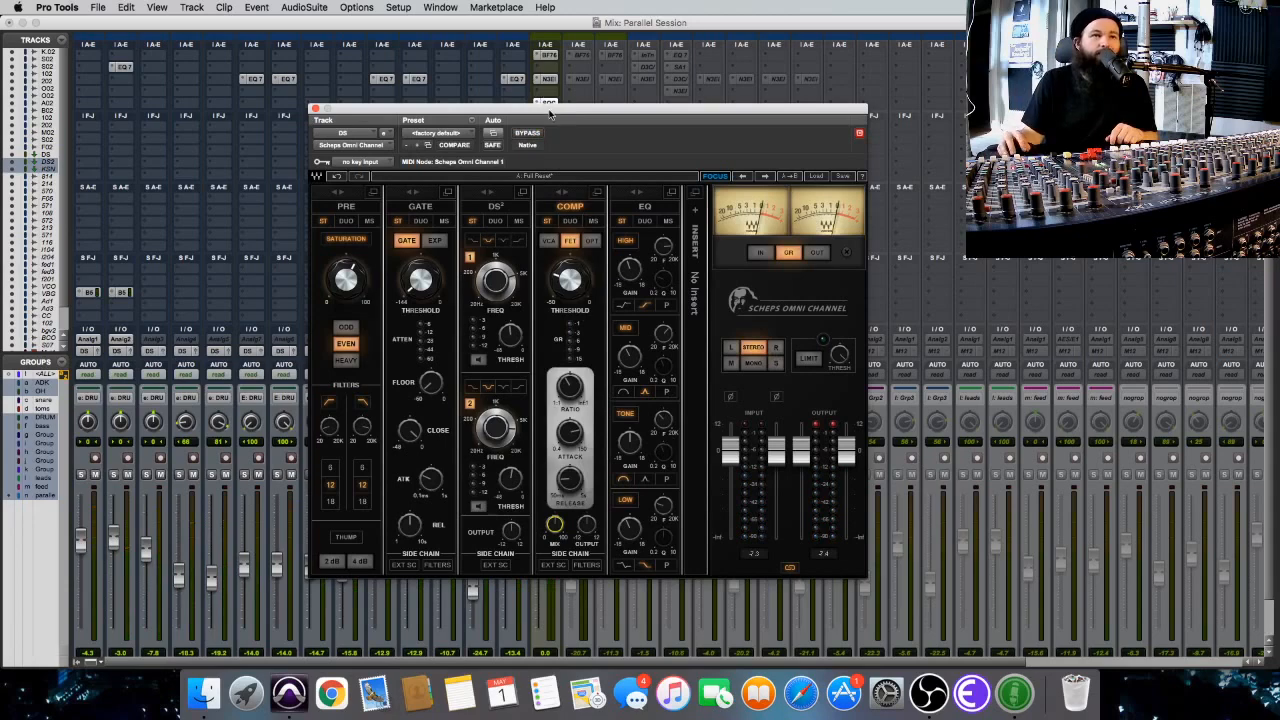
Examine the expanded COMP module view with its side-chain controls, return to the full channel view, and close the plug-in window.
{"action": "left_click_drag", "start_coordinate": [549, 115], "coordinate": [444, 27]}
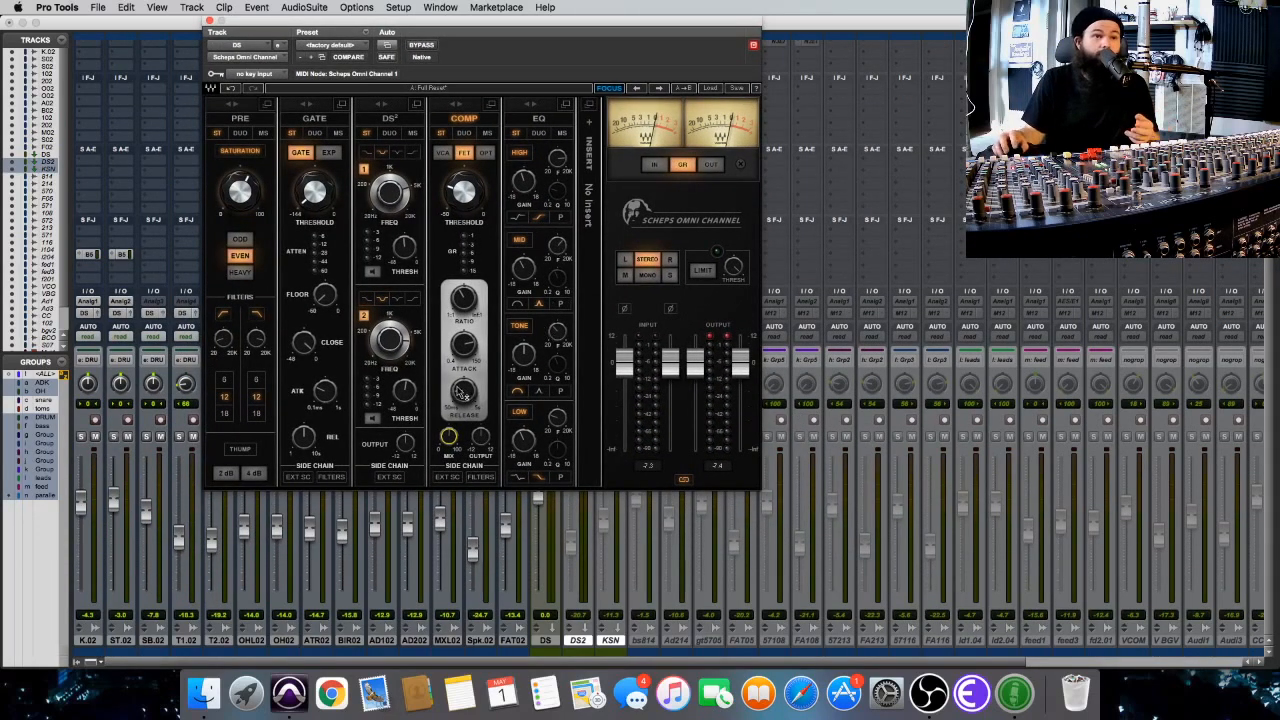
{"action": "mouse_move", "coordinate": [444, 438]}
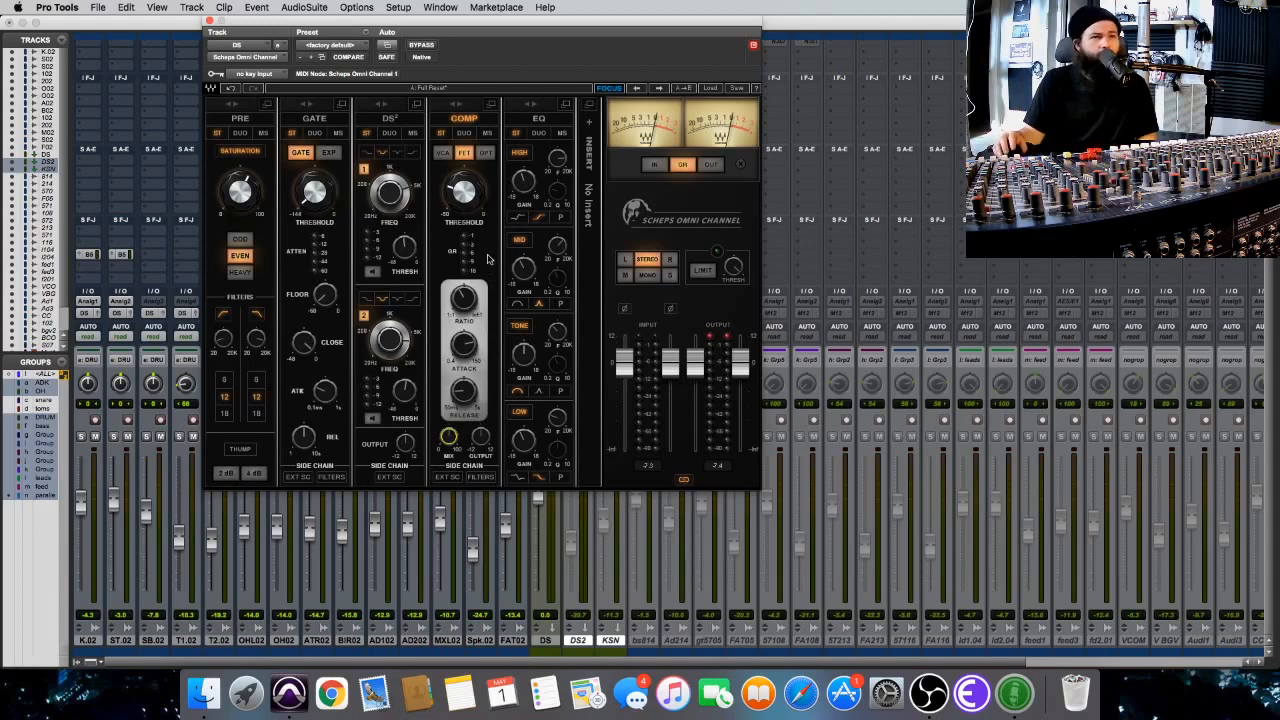
{"action": "left_click", "coordinate": [492, 108]}
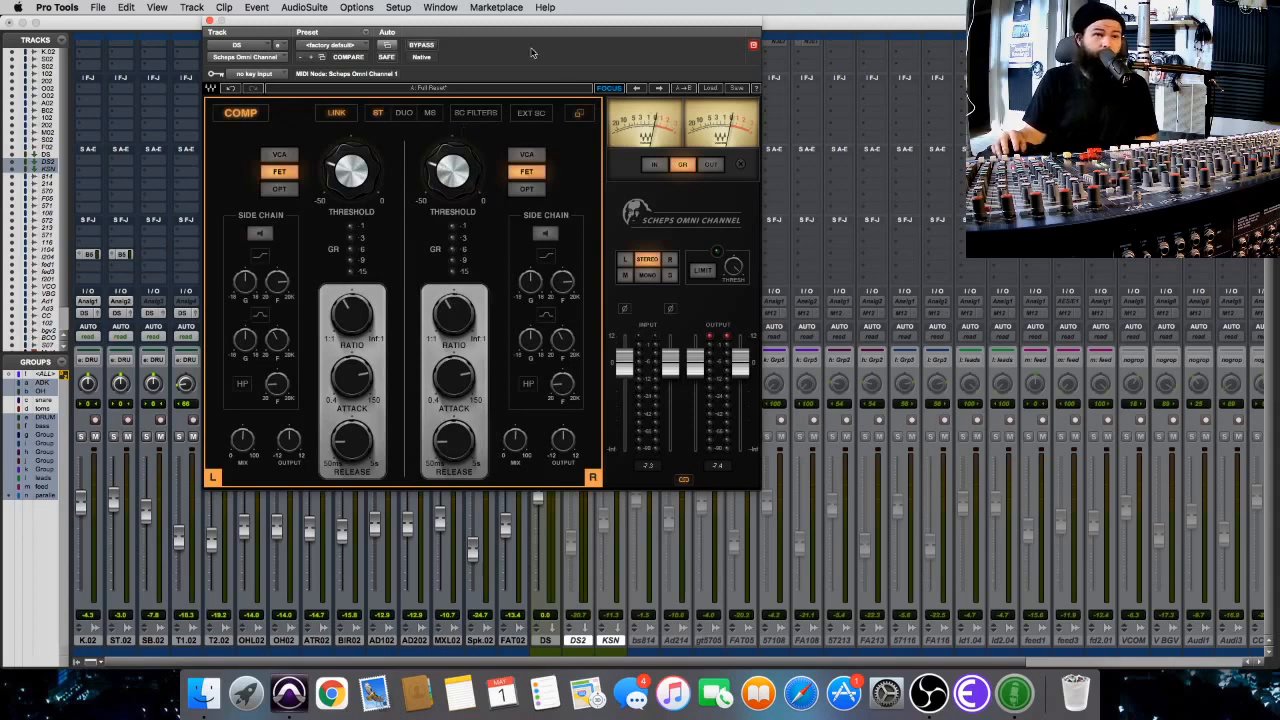
{"action": "left_click", "coordinate": [578, 112]}
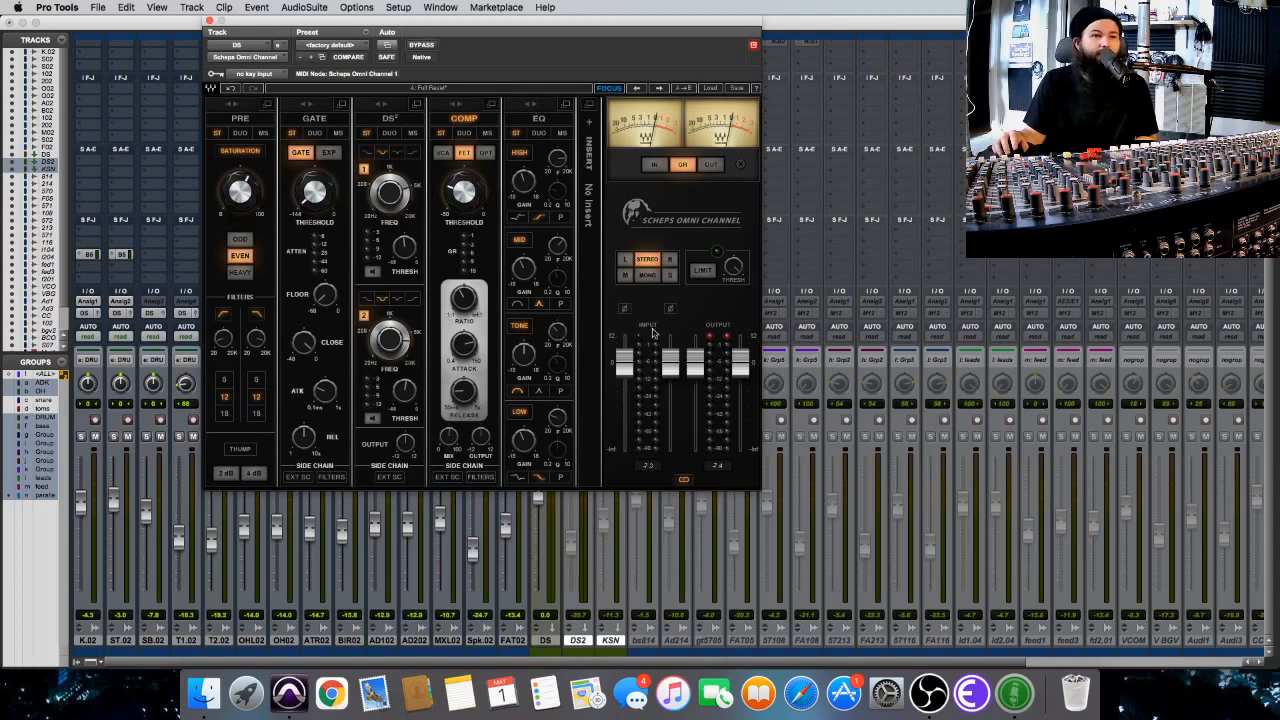
{"action": "left_click", "coordinate": [209, 20]}
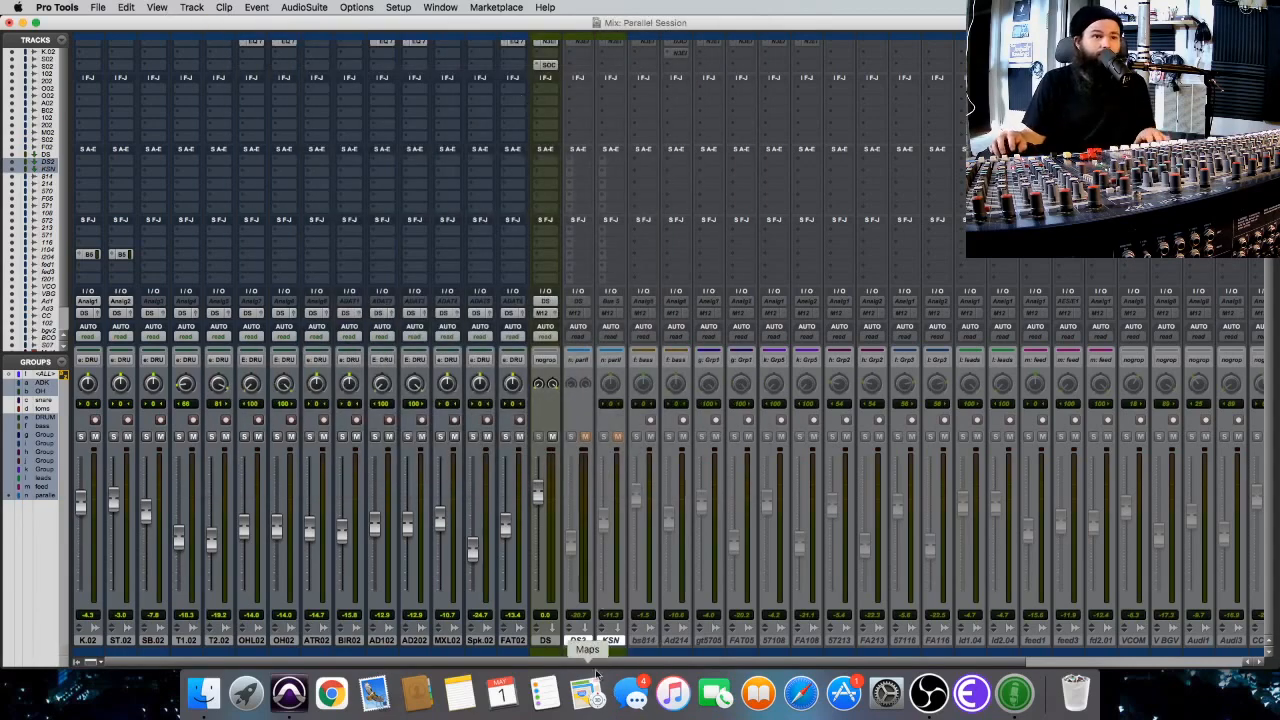
Make the inactive DS2 and KSN parallel tracks active again.
{"action": "right_click", "coordinate": [613, 640]}
{"action": "left_click", "coordinate": [643, 560]}
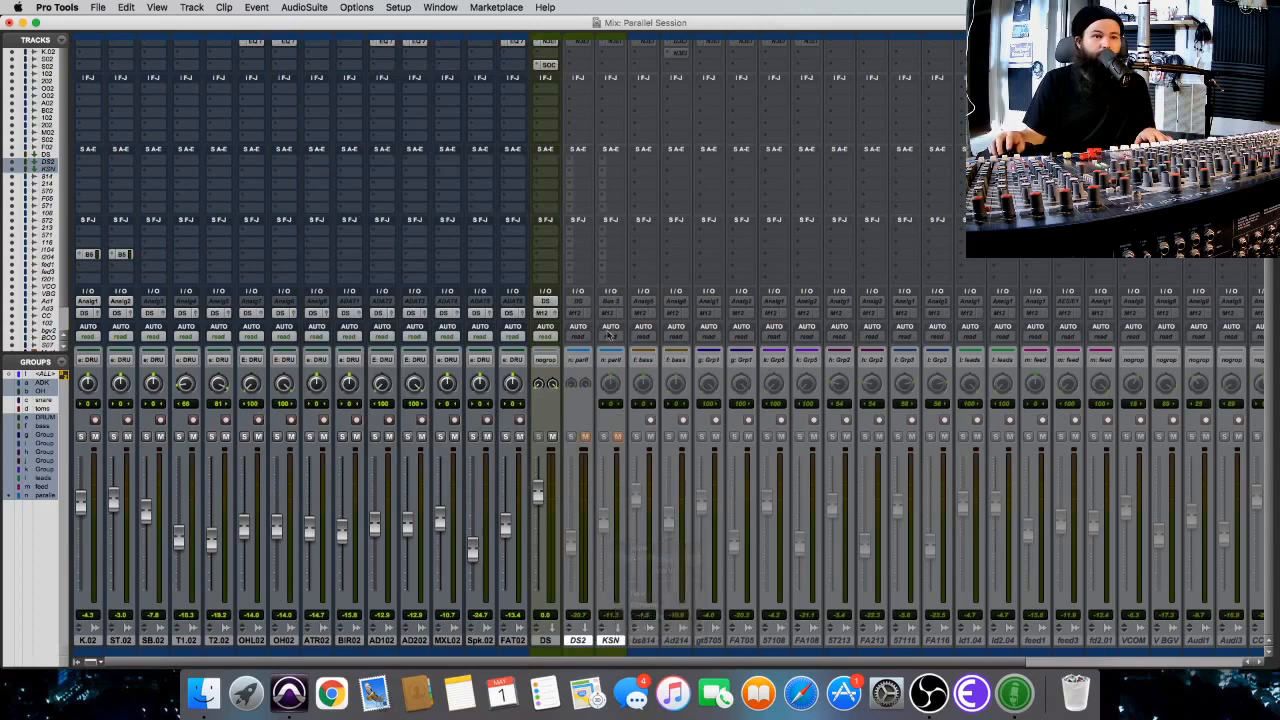
{"action": "scroll", "coordinate": [576, 139], "scroll_direction": "up", "scroll_amount": 2}
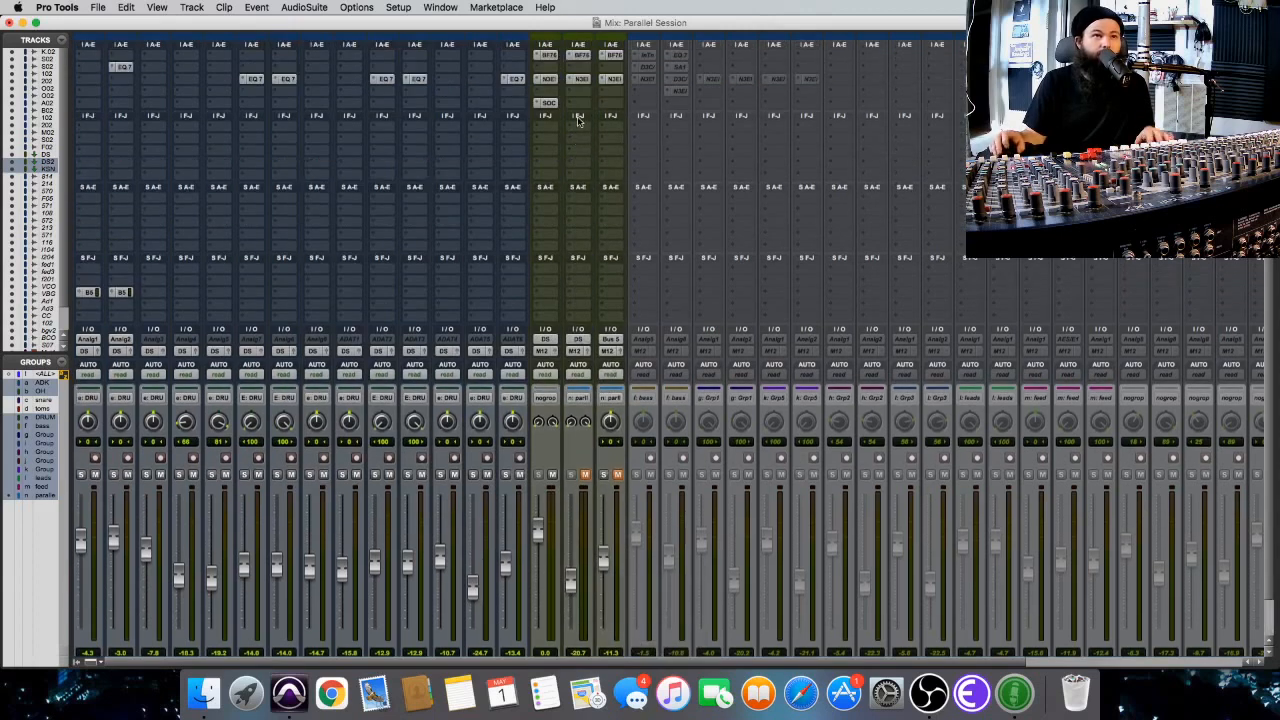
{"action": "scroll", "coordinate": [580, 122], "scroll_direction": "down", "scroll_amount": 2}
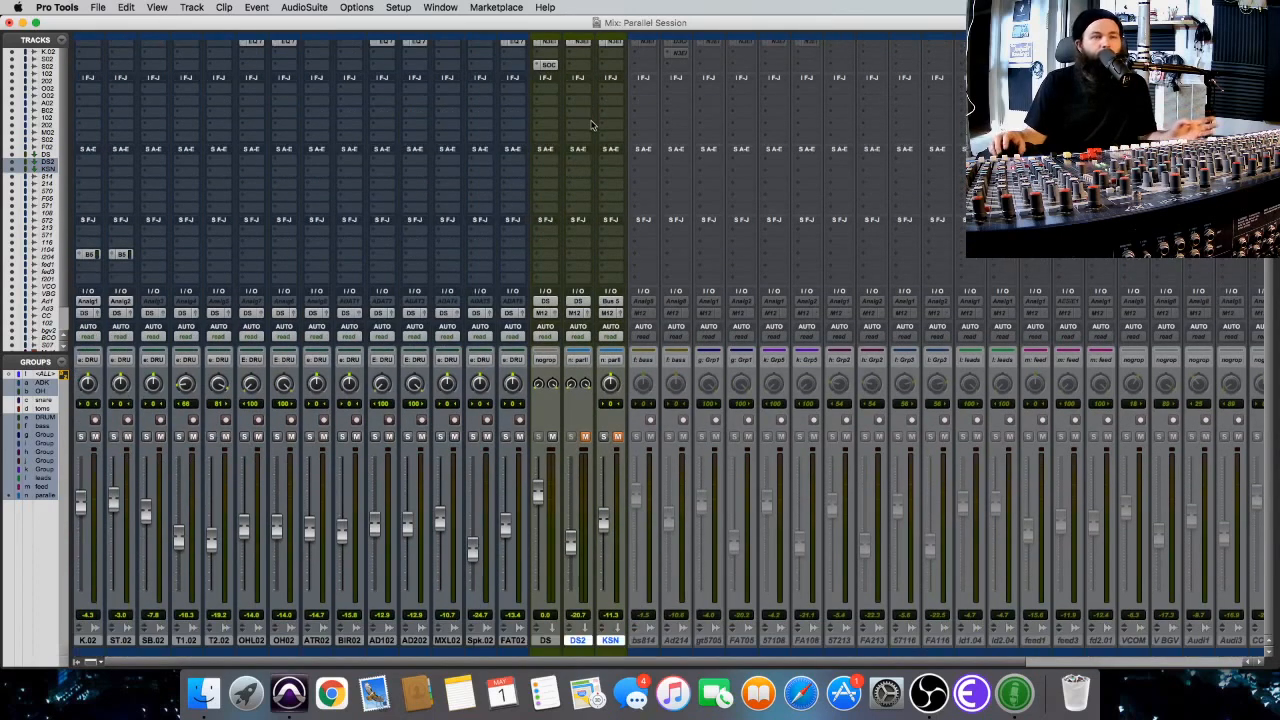
{"action": "scroll", "coordinate": [595, 97], "scroll_direction": "up", "scroll_amount": 2}
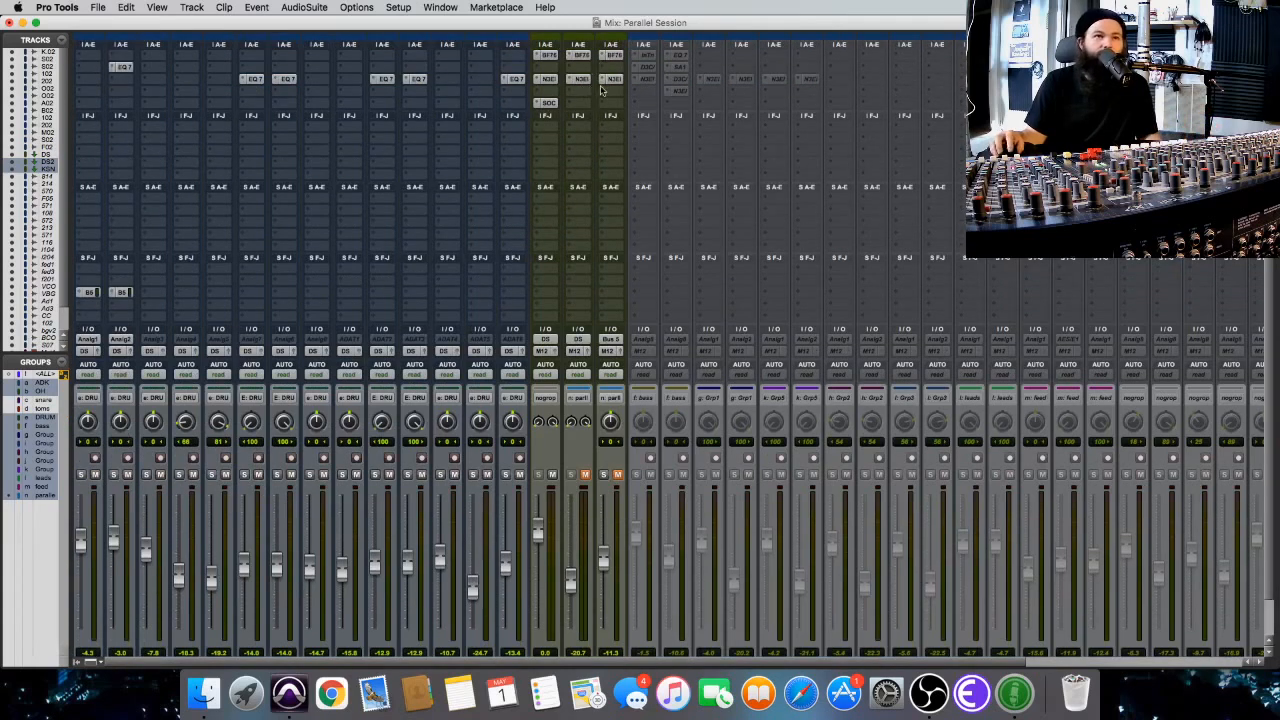
{"action": "scroll", "coordinate": [616, 131], "scroll_direction": "down", "scroll_amount": 2}
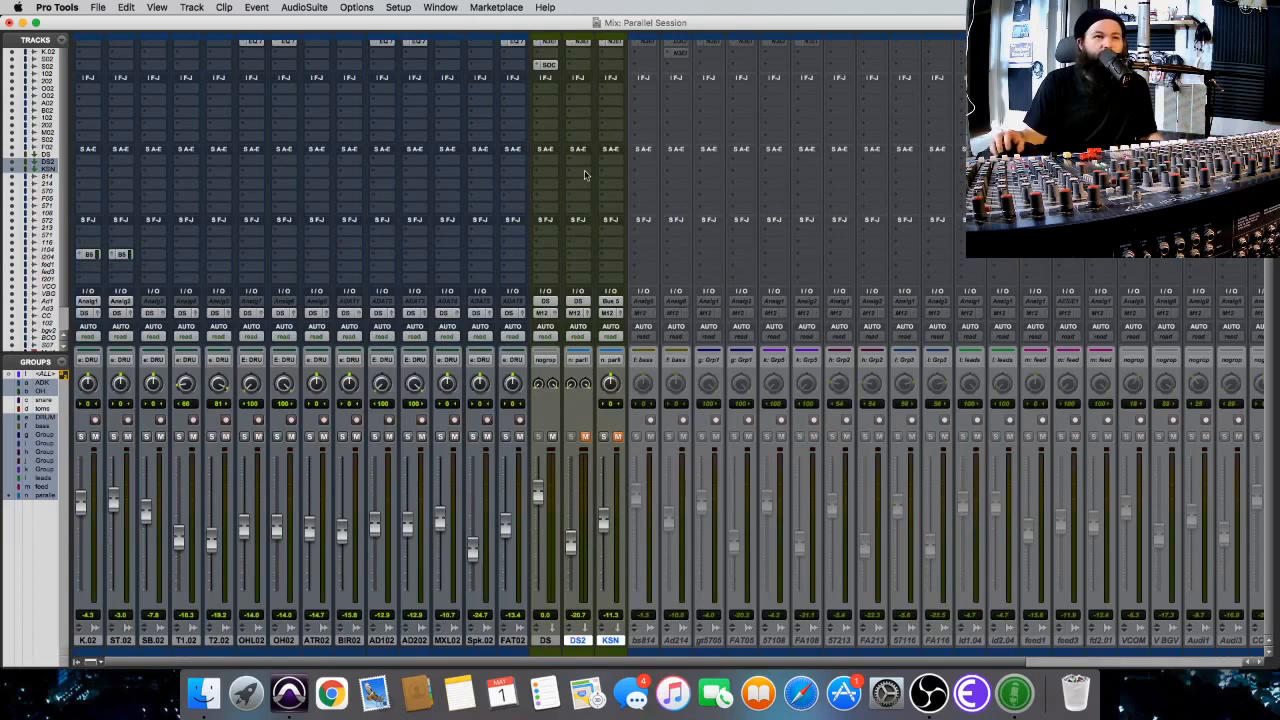
Compare the drums with the DS track's Omni Channel insert bypassed and active, and briefly view its settings.
{"action": "scroll", "coordinate": [585, 175], "scroll_direction": "up", "scroll_amount": 2}
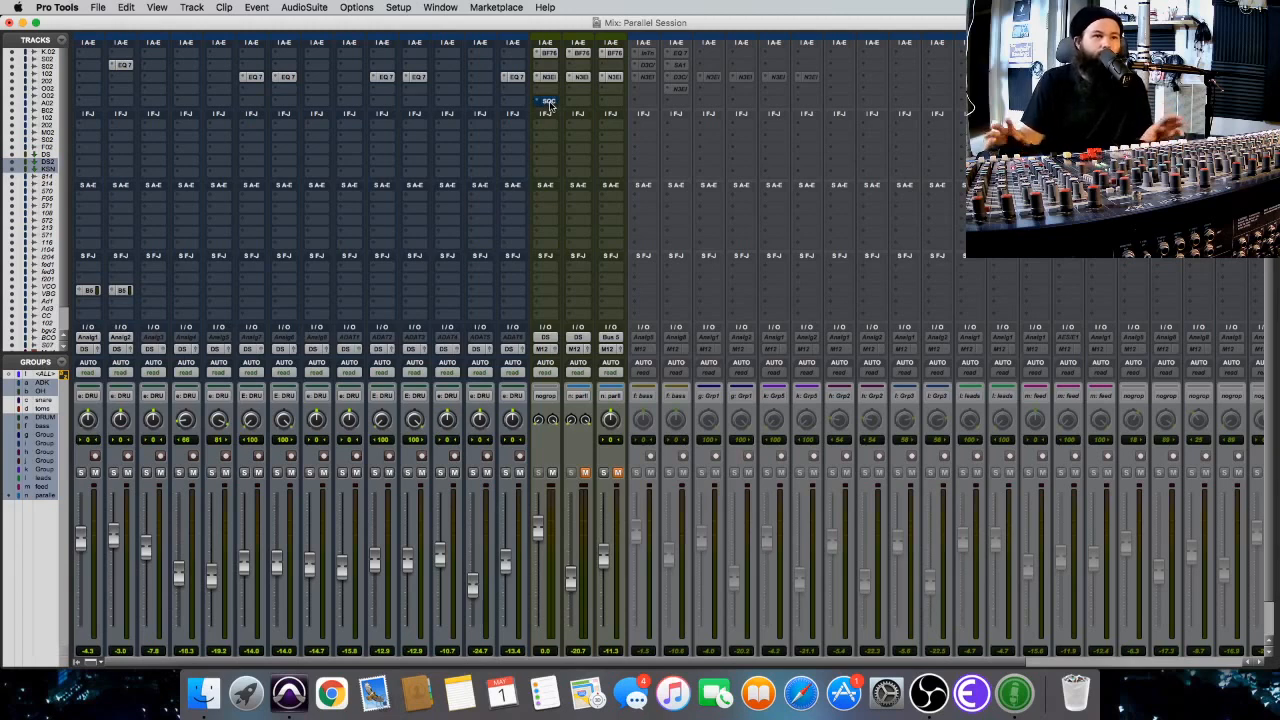
{"action": "key", "text": "space"}
{"action": "key", "text": "space"}
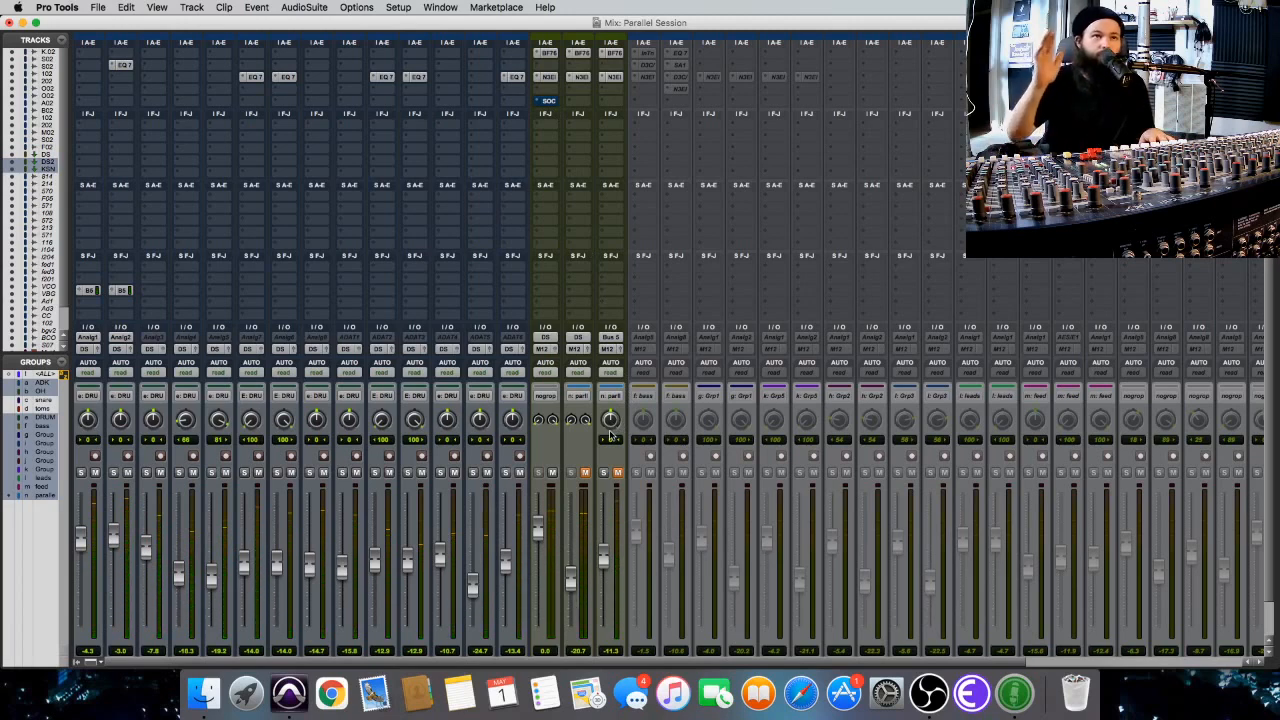
{"action": "key", "text": "space"}
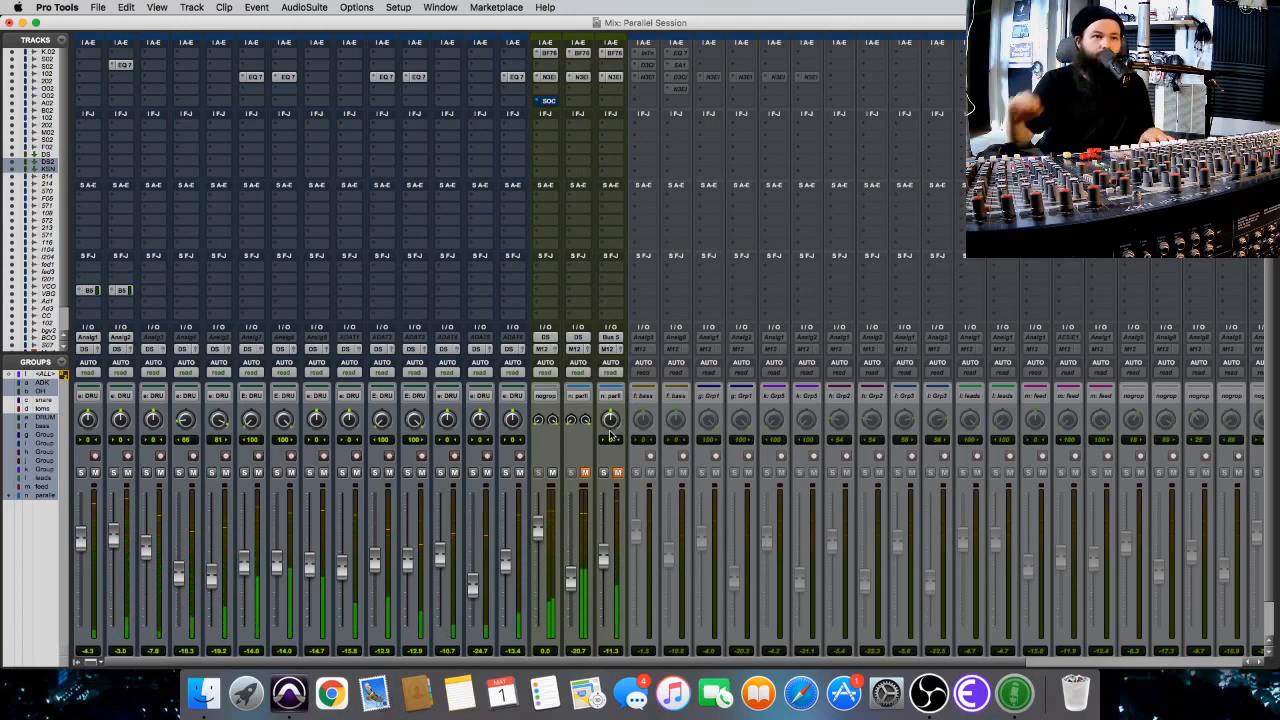
{"action": "left_click", "coordinate": [551, 103], "text": "super"}
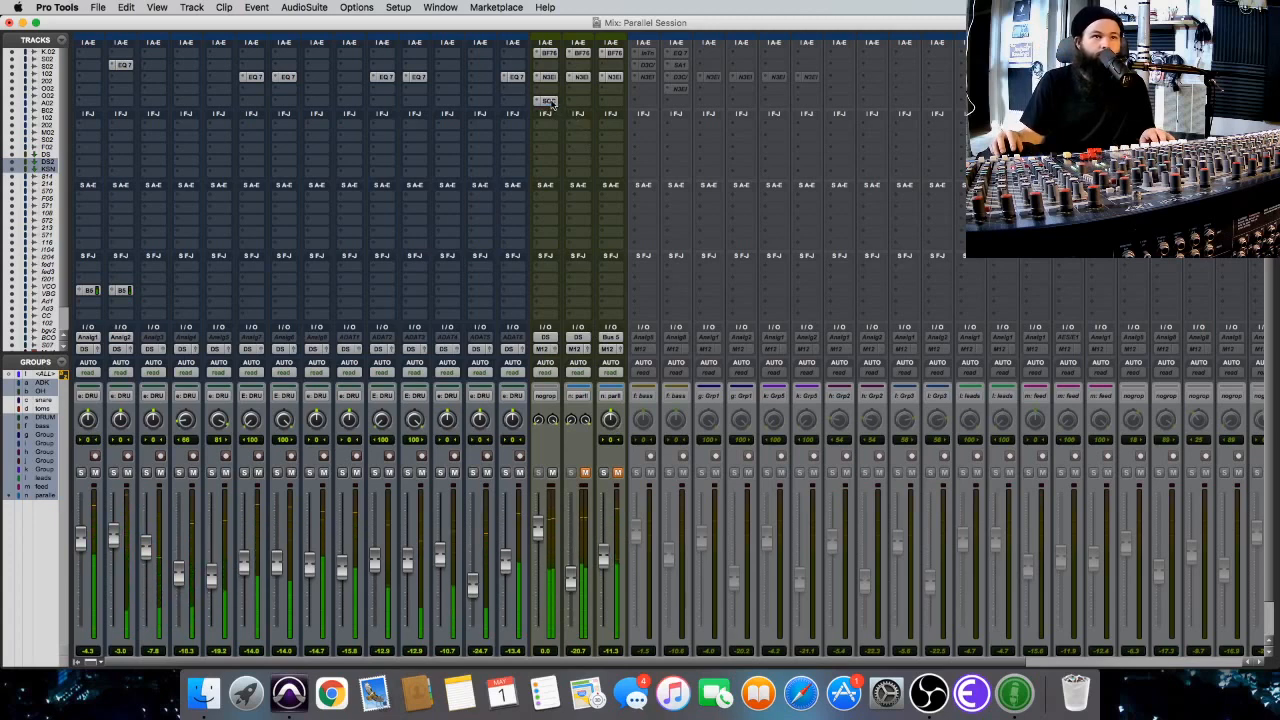
{"action": "left_click", "coordinate": [551, 103]}
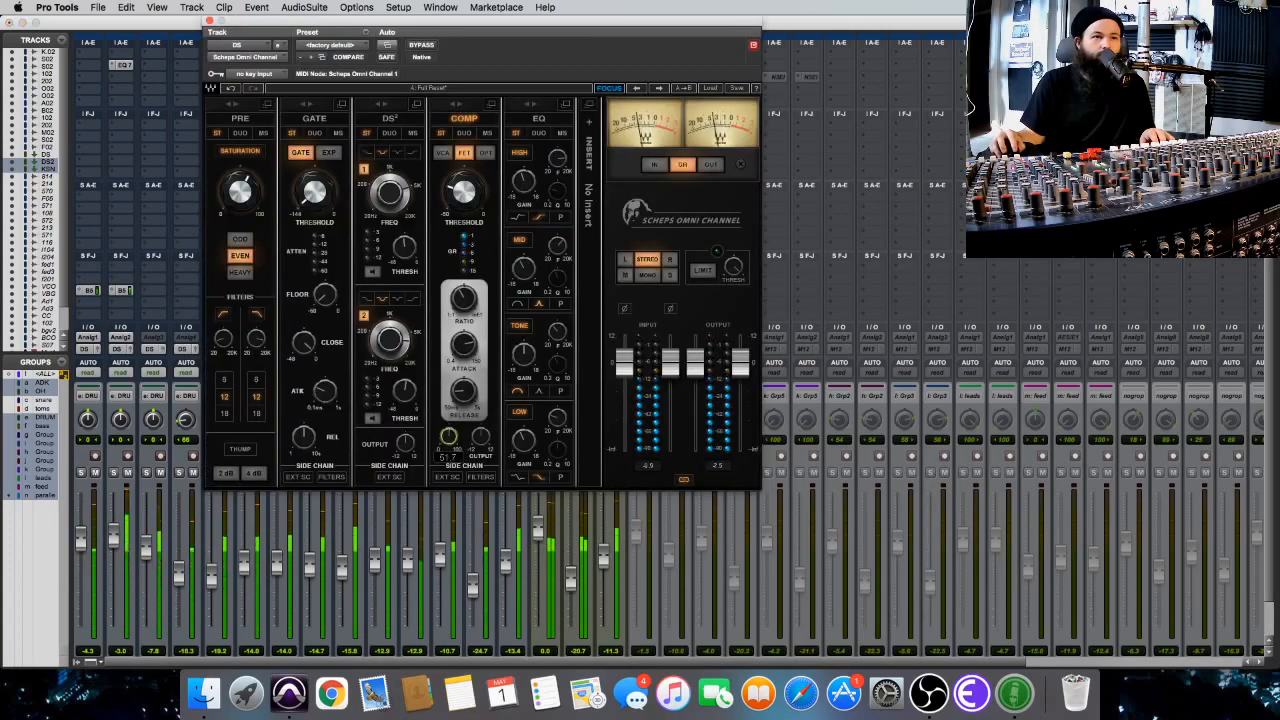
{"action": "left_click", "coordinate": [209, 20]}
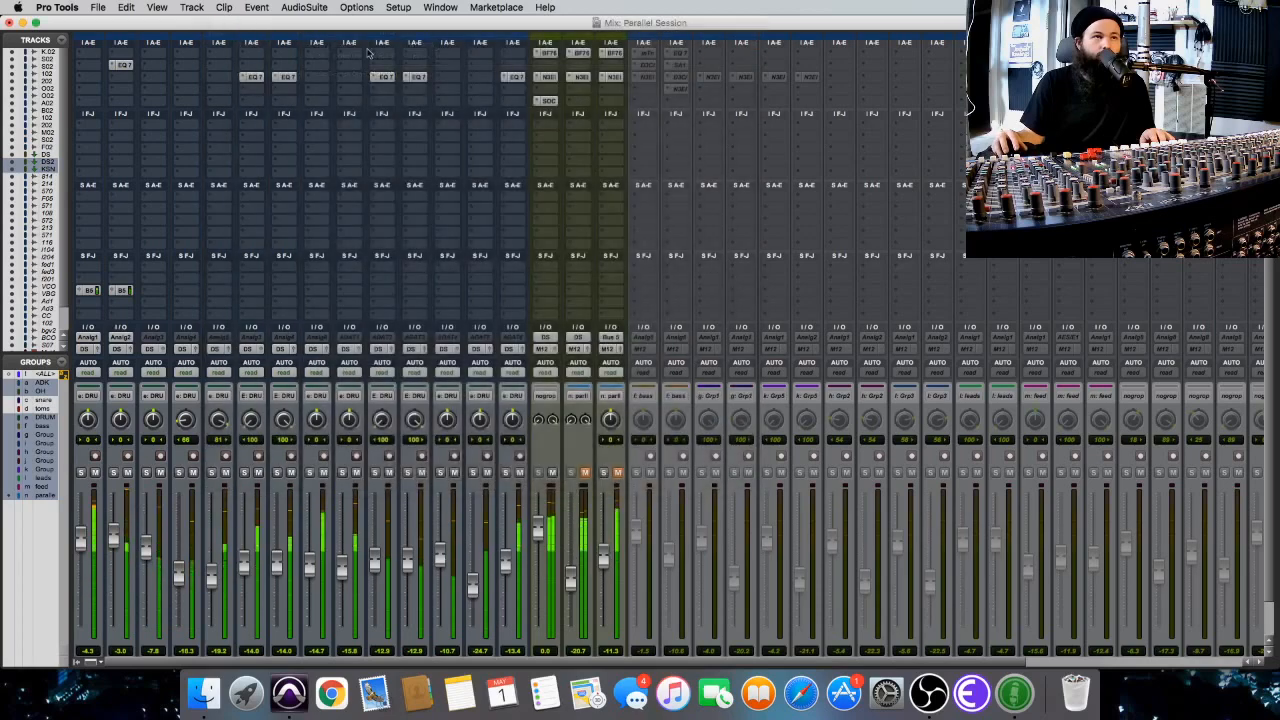
Compare the drums through DS's Omni Channel insert with the DS2 and KSN parallel tracks, then leave the insert bypassed, the parallels unmuted and playback stopped.
{"action": "left_click", "coordinate": [548, 102], "text": "super"}
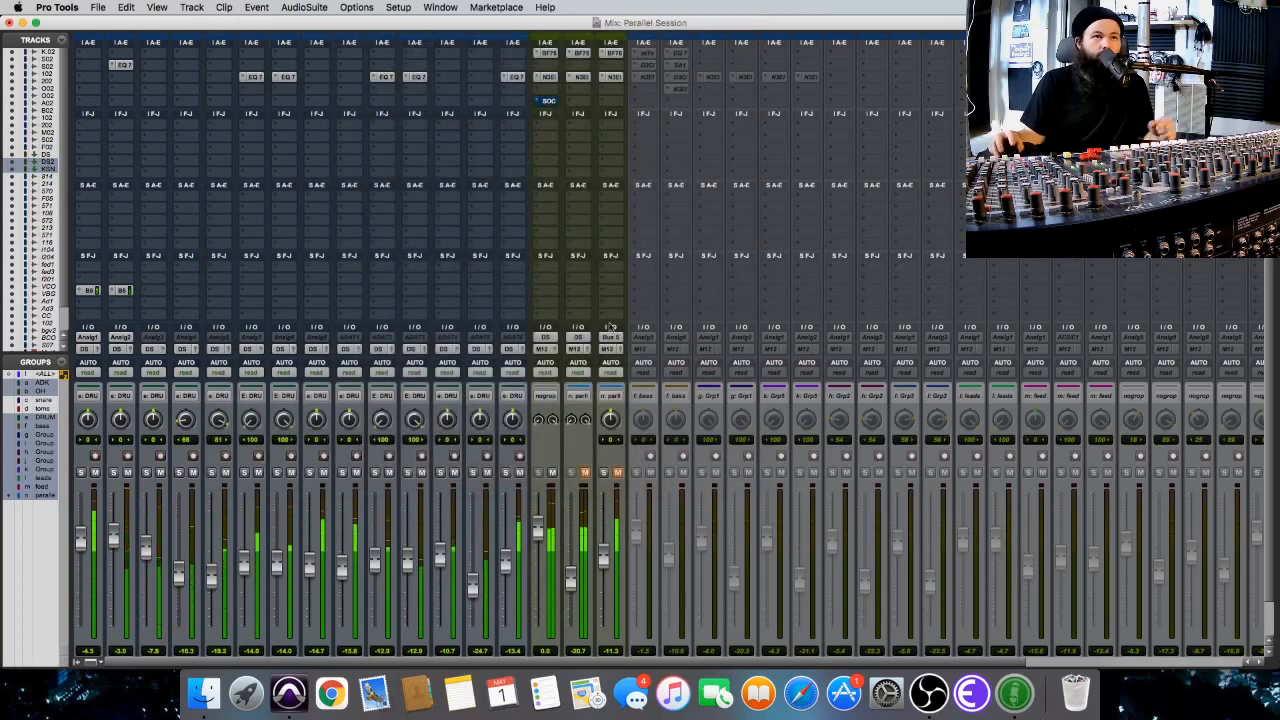
{"action": "left_click", "coordinate": [586, 473]}
{"action": "left_click", "coordinate": [586, 473]}
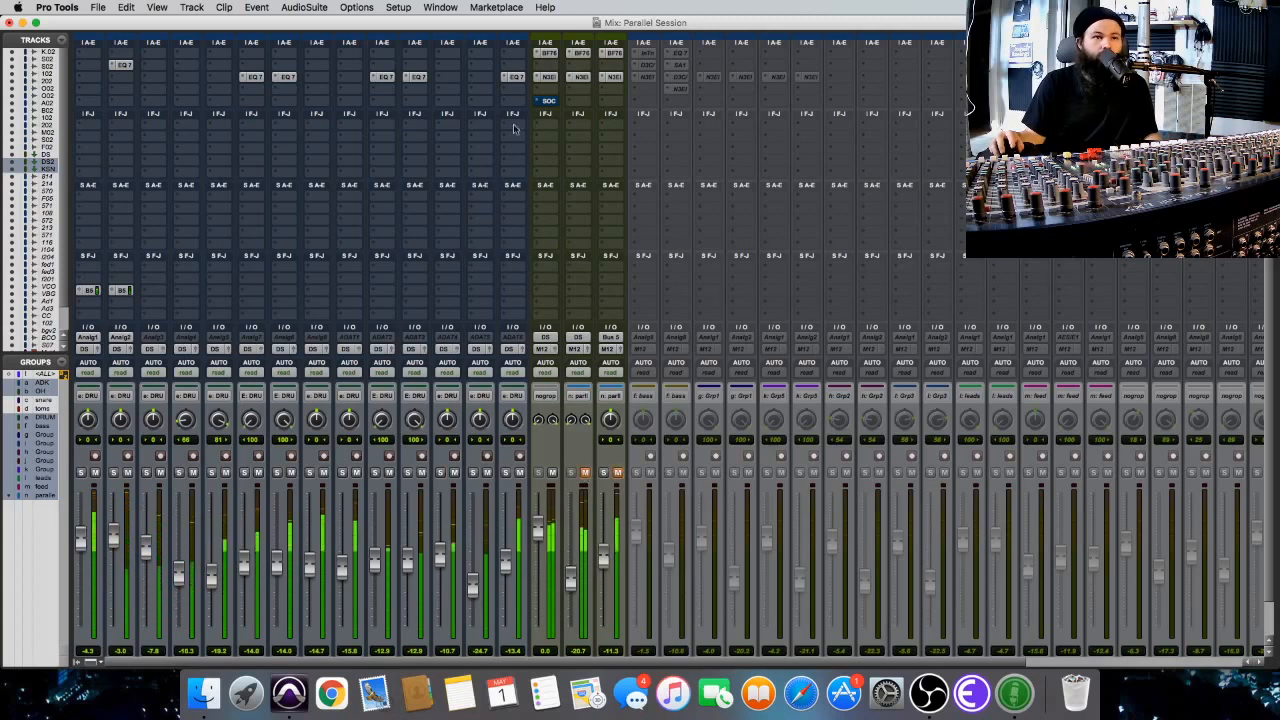
{"action": "left_click", "coordinate": [549, 104], "text": "super"}
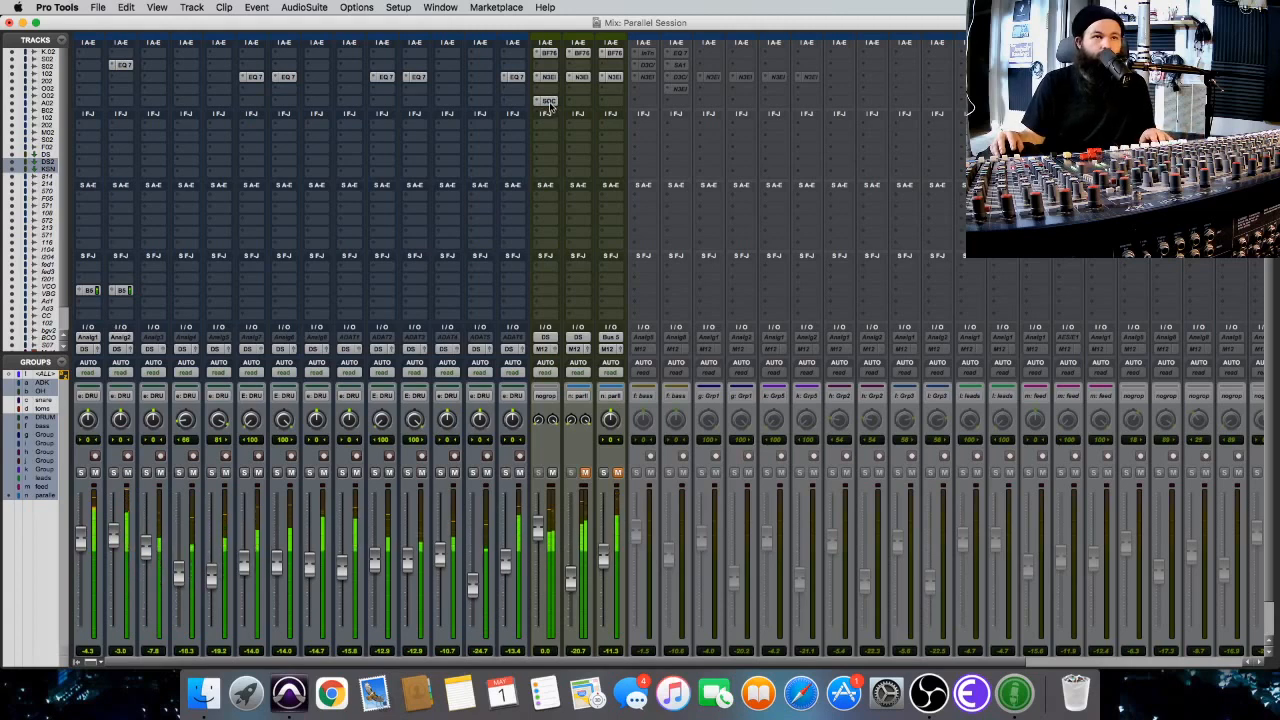
{"action": "left_click", "coordinate": [548, 104], "text": "super"}
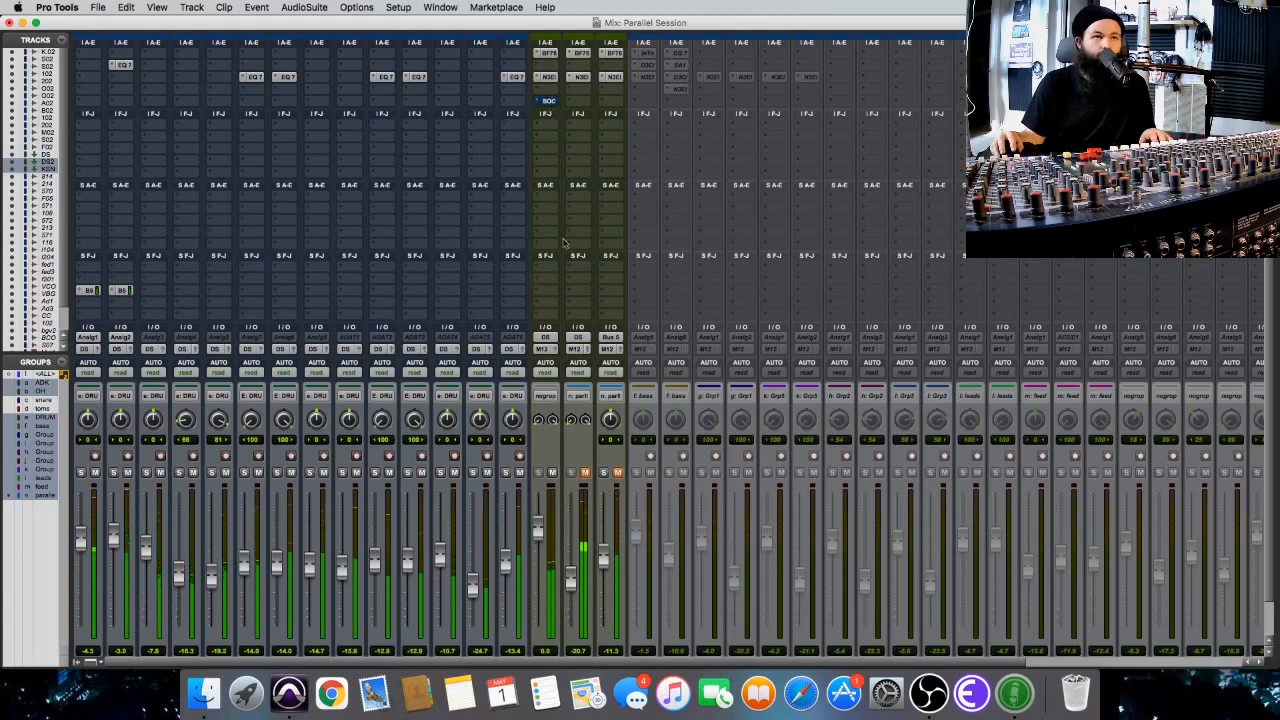
{"action": "left_click", "coordinate": [585, 472]}
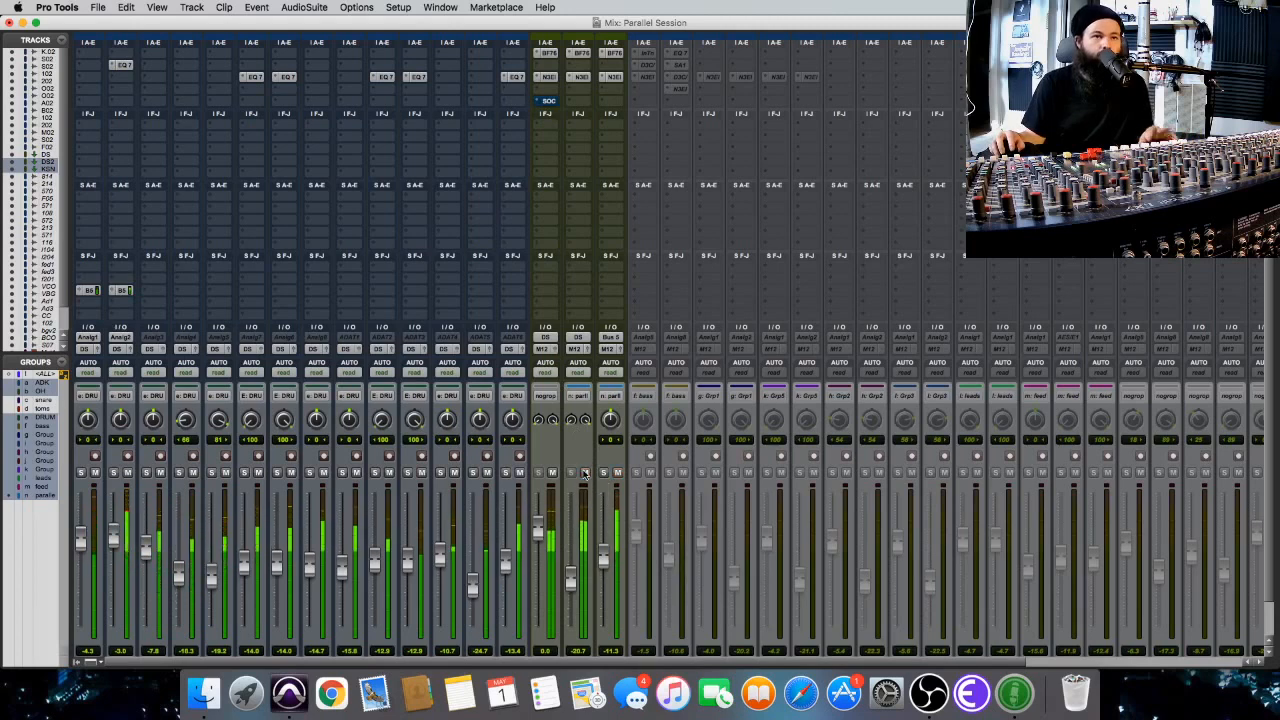
{"action": "key", "text": "space"}
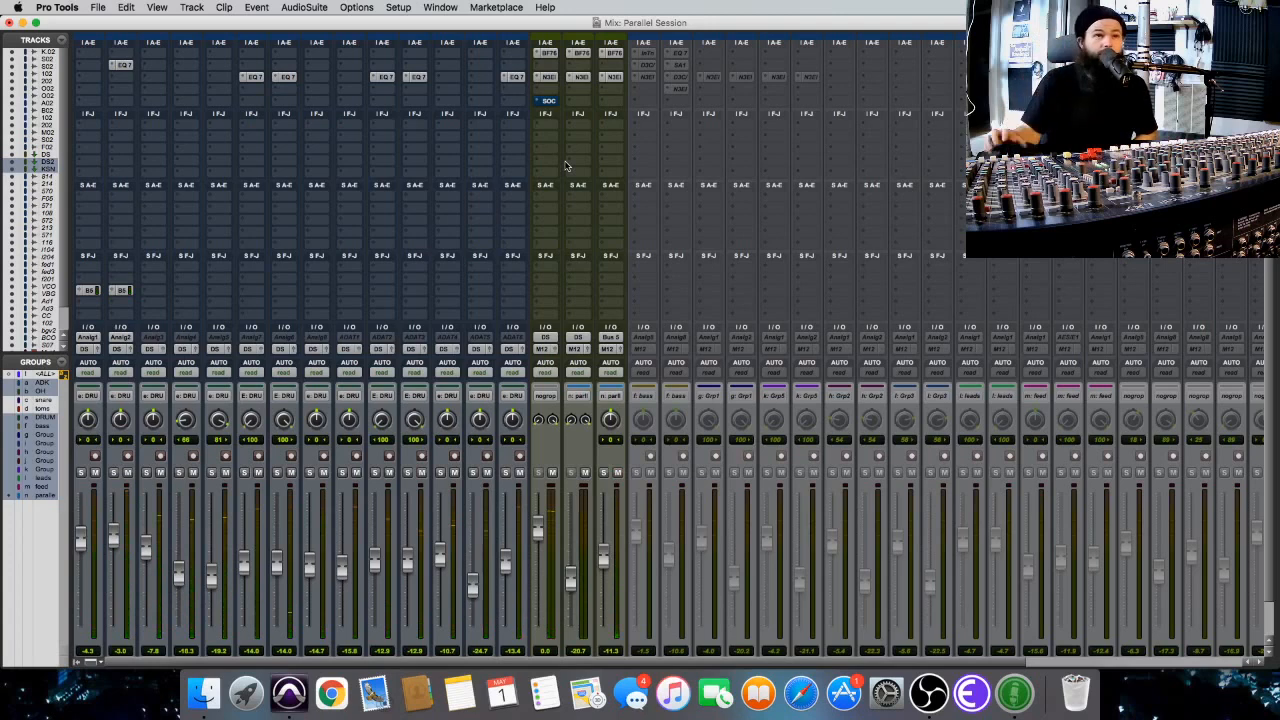
{"action": "scroll", "coordinate": [567, 166], "scroll_direction": "up", "scroll_amount": 1}
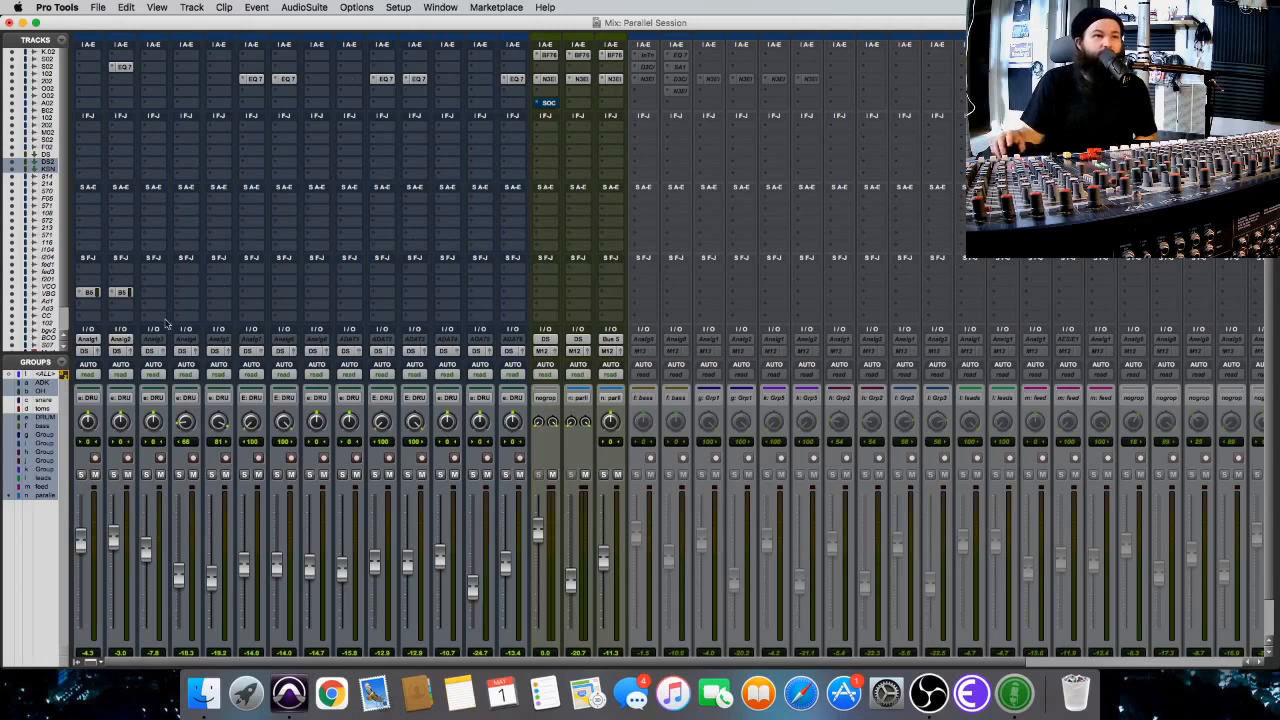
{"action": "scroll", "coordinate": [331, 293], "scroll_direction": "down", "scroll_amount": 3}
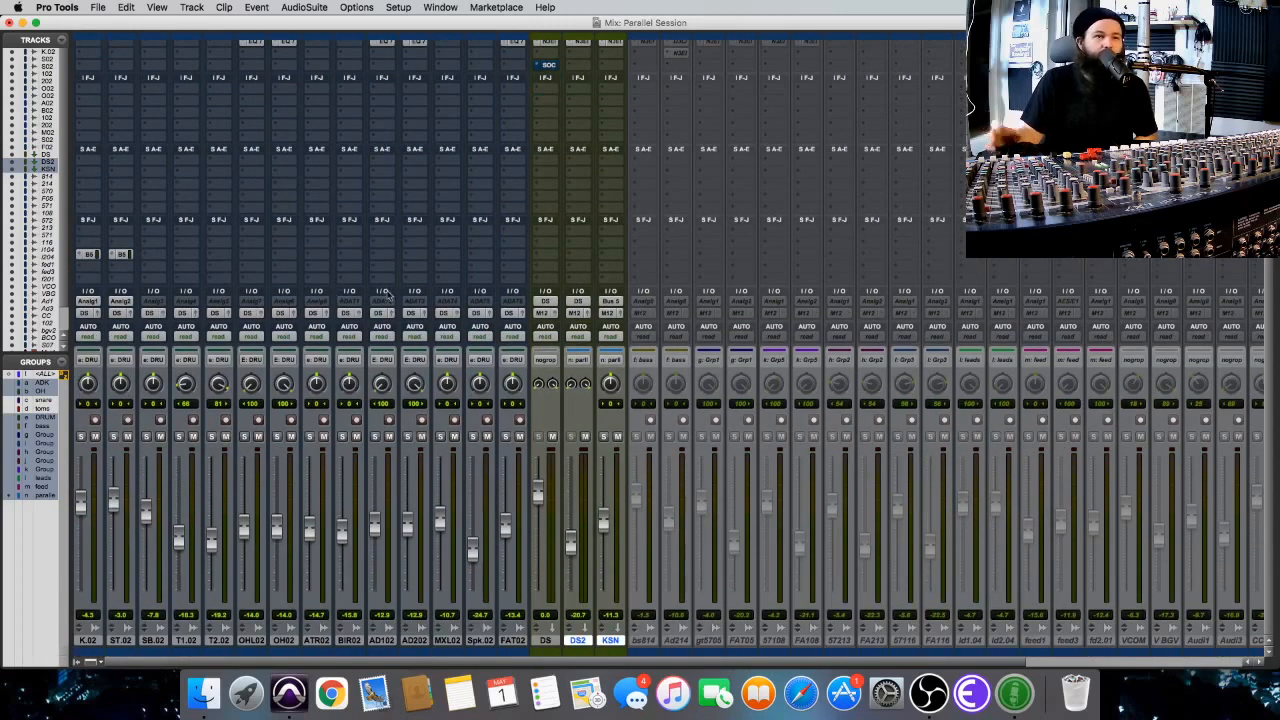
{"action": "scroll", "coordinate": [390, 292], "scroll_direction": "up", "scroll_amount": 3}
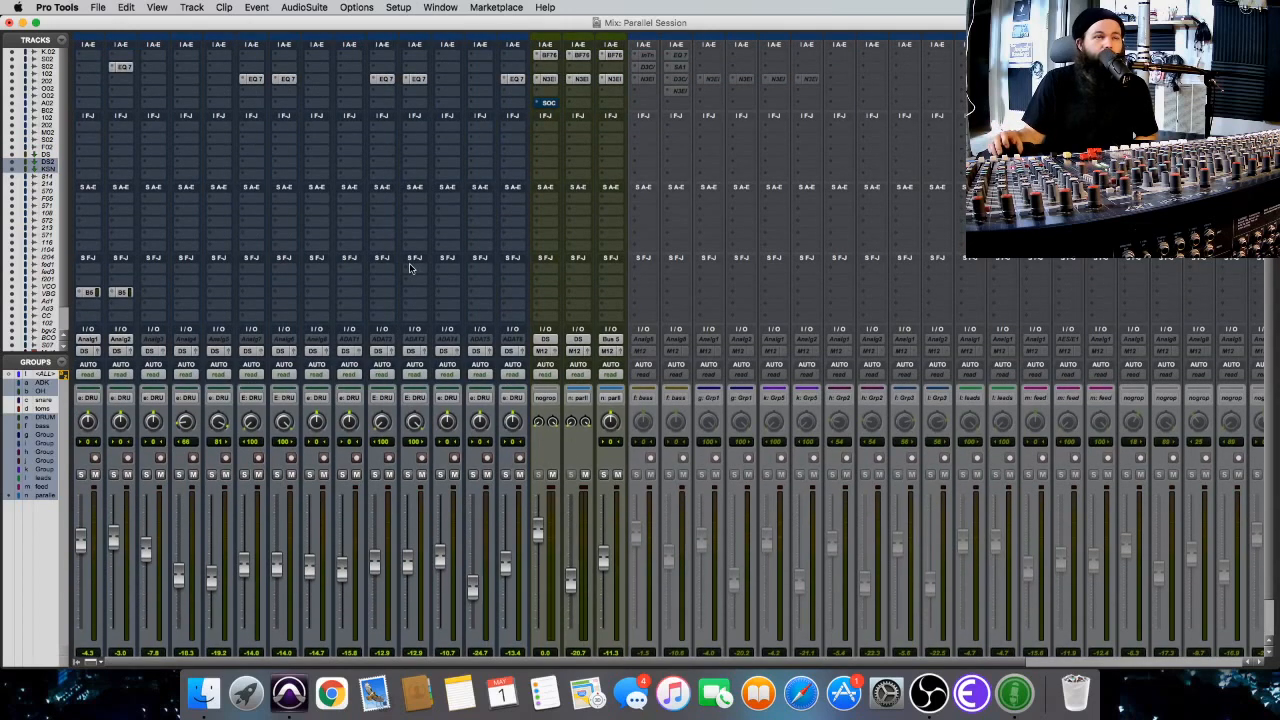
Compare the drums with the DS2 and KSN parallel tracks muted and unmuted while DS's Omni Channel insert stays bypassed.
{"action": "scroll", "coordinate": [408, 268], "scroll_direction": "down", "scroll_amount": 2}
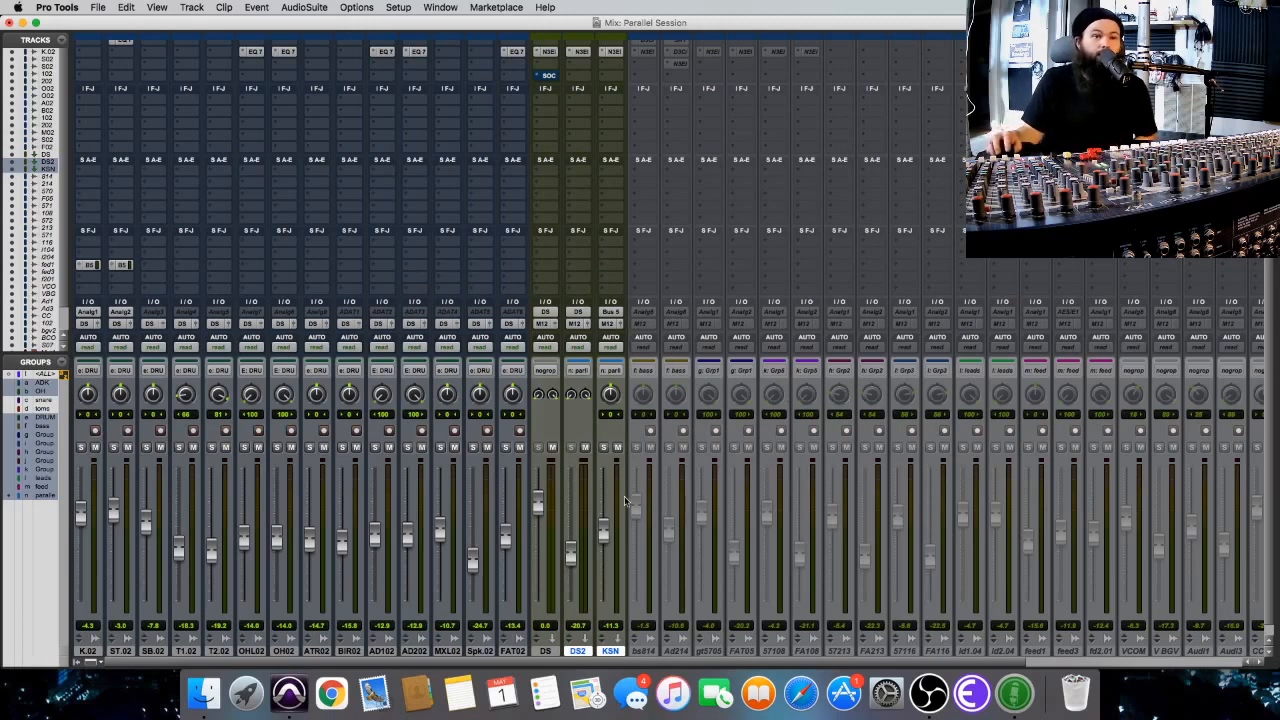
{"action": "left_click", "coordinate": [586, 447]}
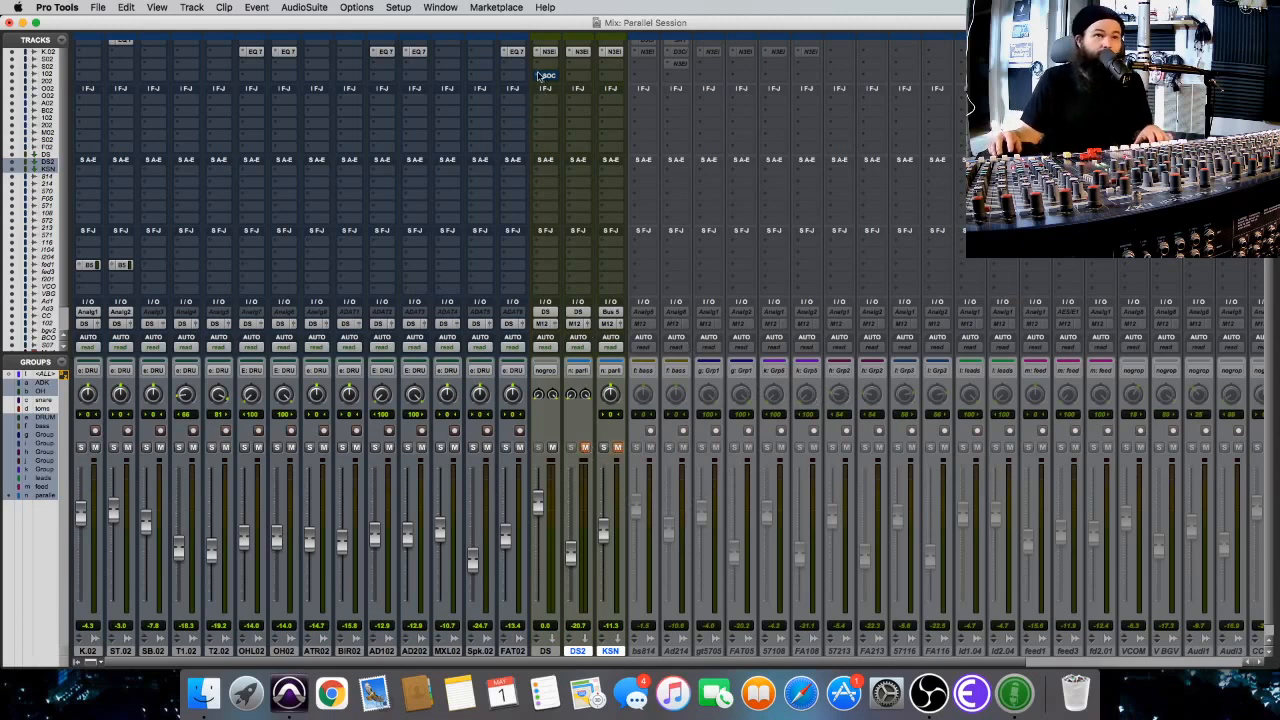
{"action": "key", "text": "space"}
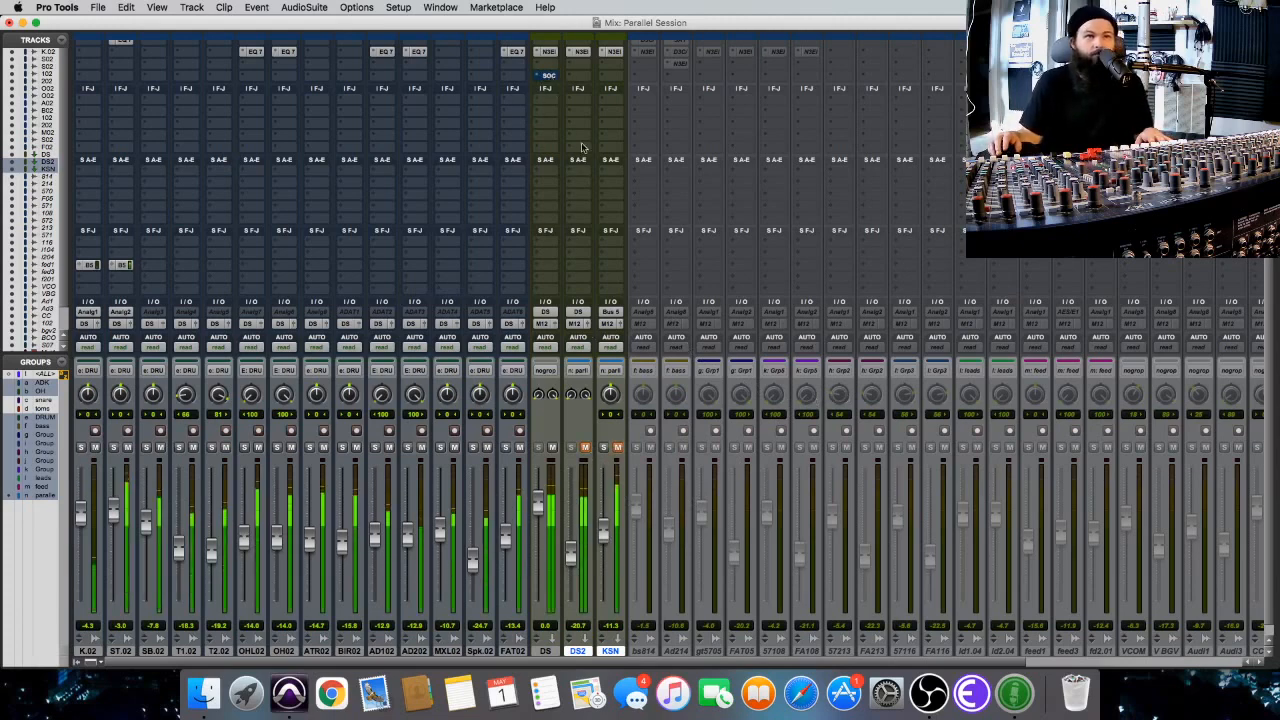
{"action": "left_click", "coordinate": [585, 447]}
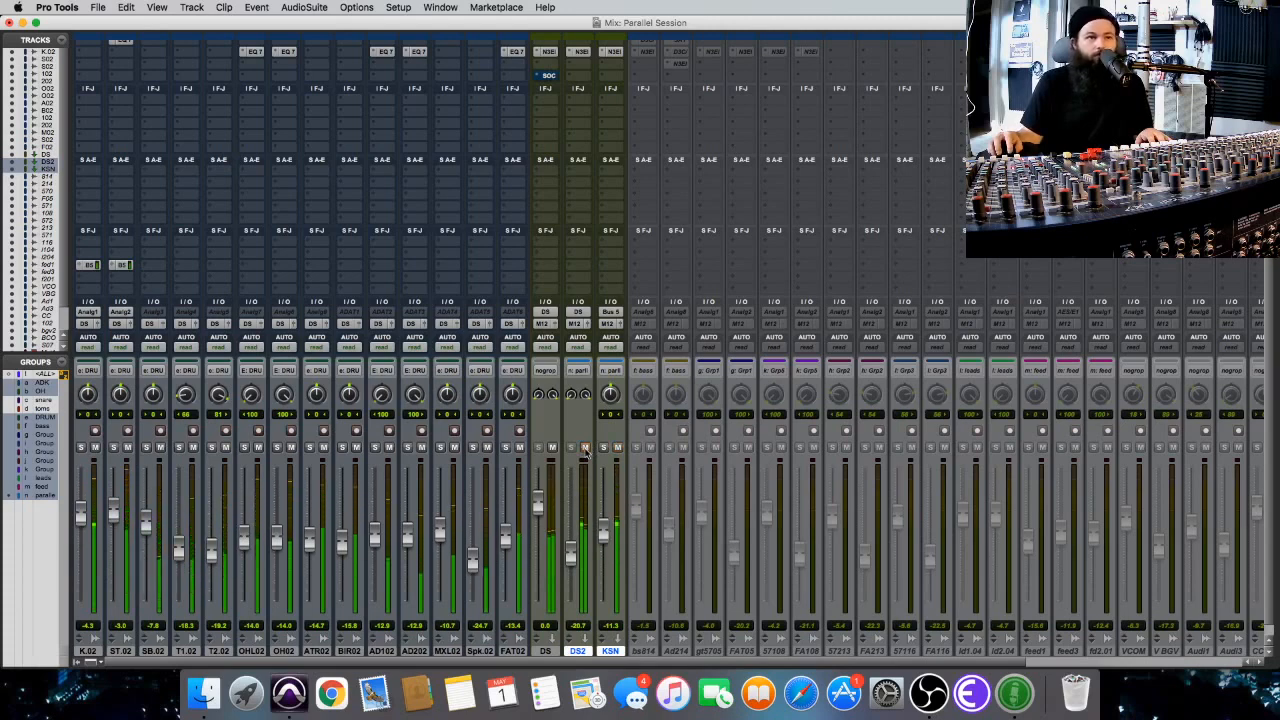
{"action": "left_click", "coordinate": [585, 447]}
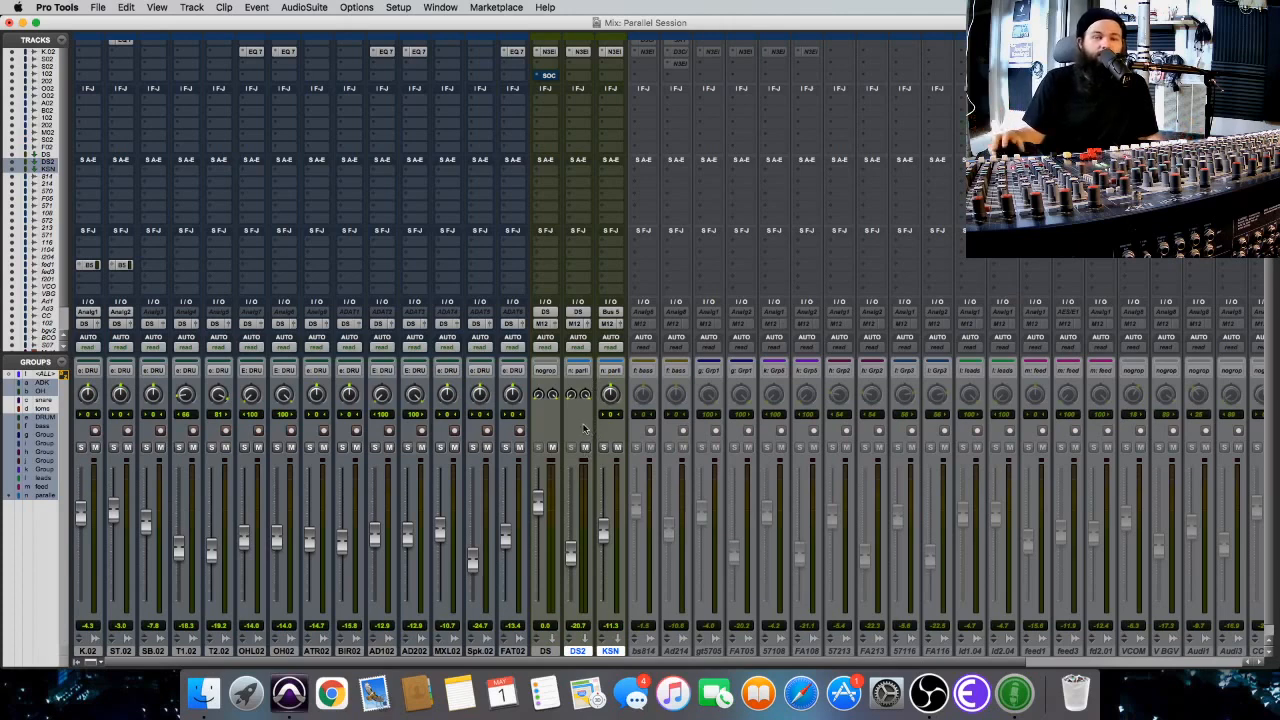
{"action": "scroll", "coordinate": [626, 388], "scroll_direction": "up", "scroll_amount": 1}
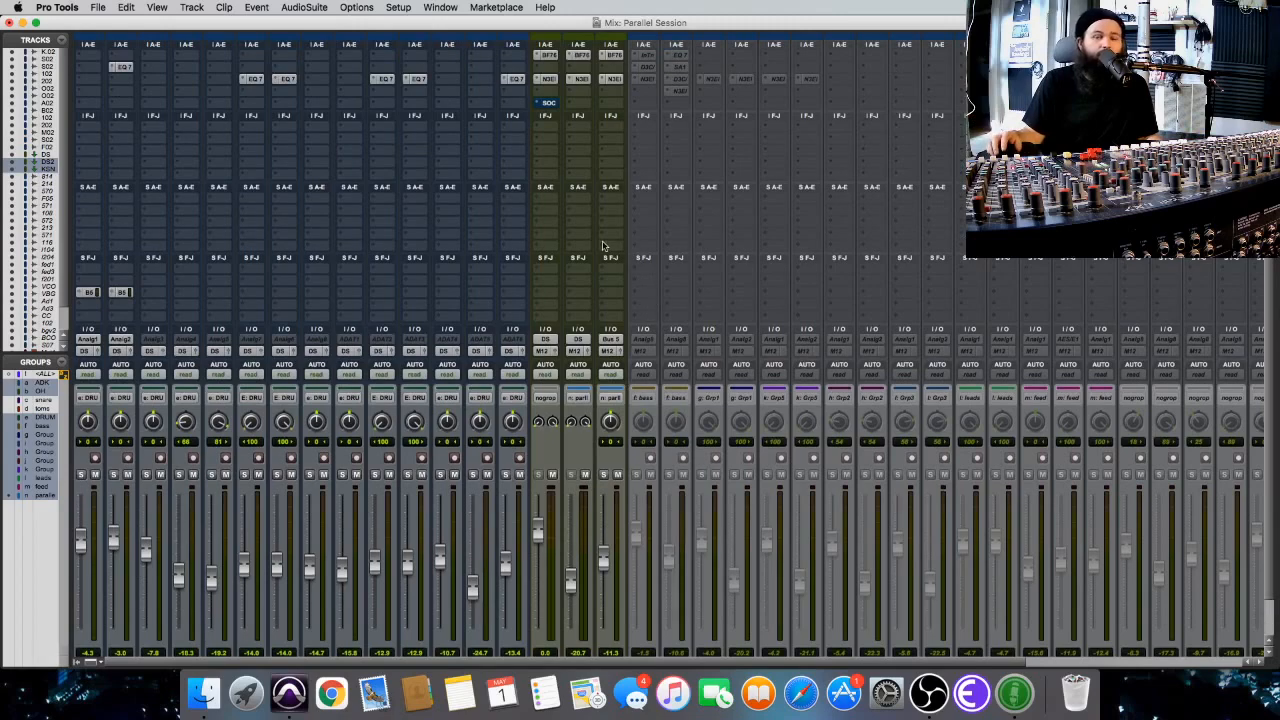